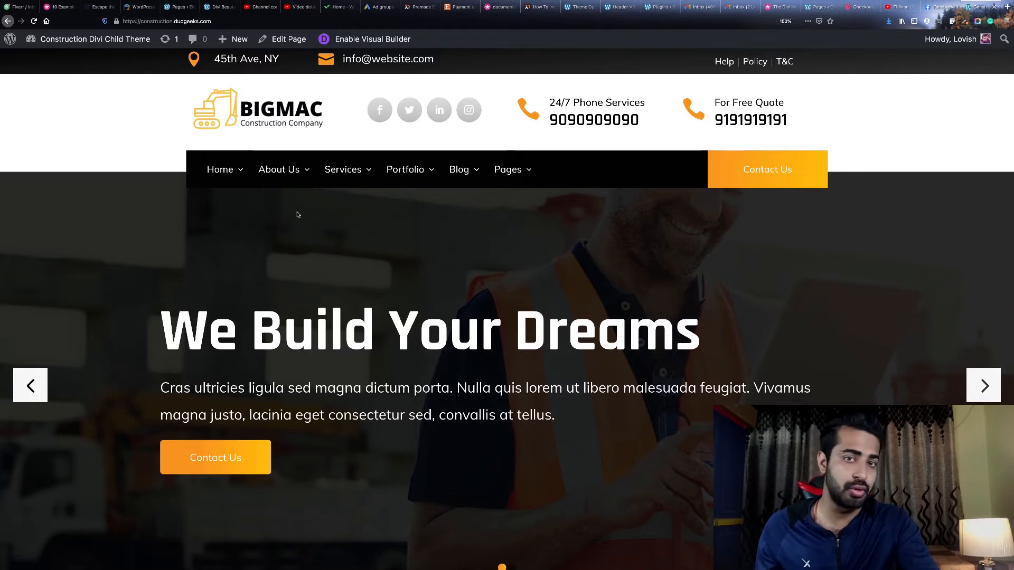
From the Dashboard sidebar, go to Divi > Theme Builder.
{"action": "mouse_move", "coordinate": [60, 45]}
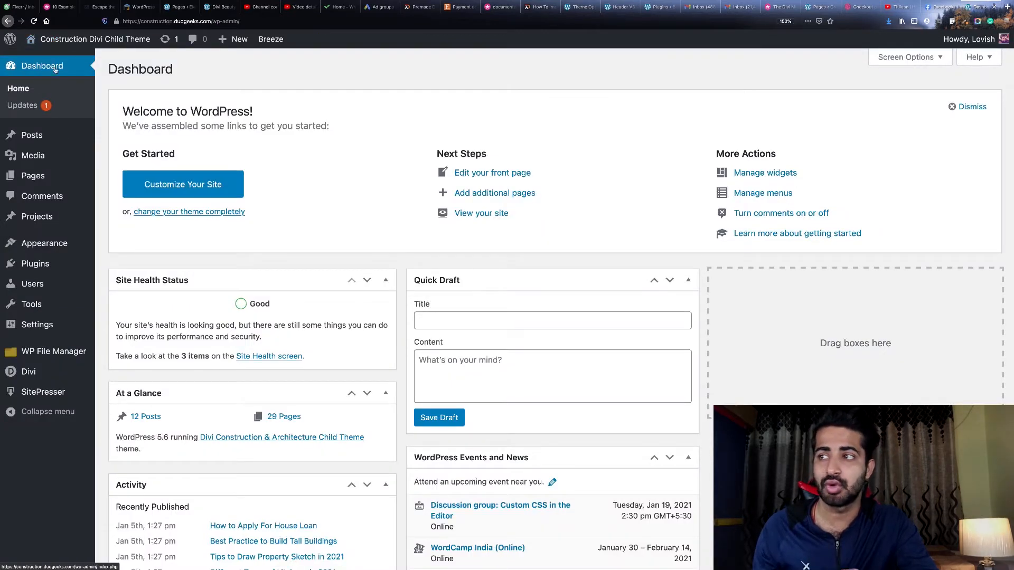
{"action": "mouse_move", "coordinate": [38, 374]}
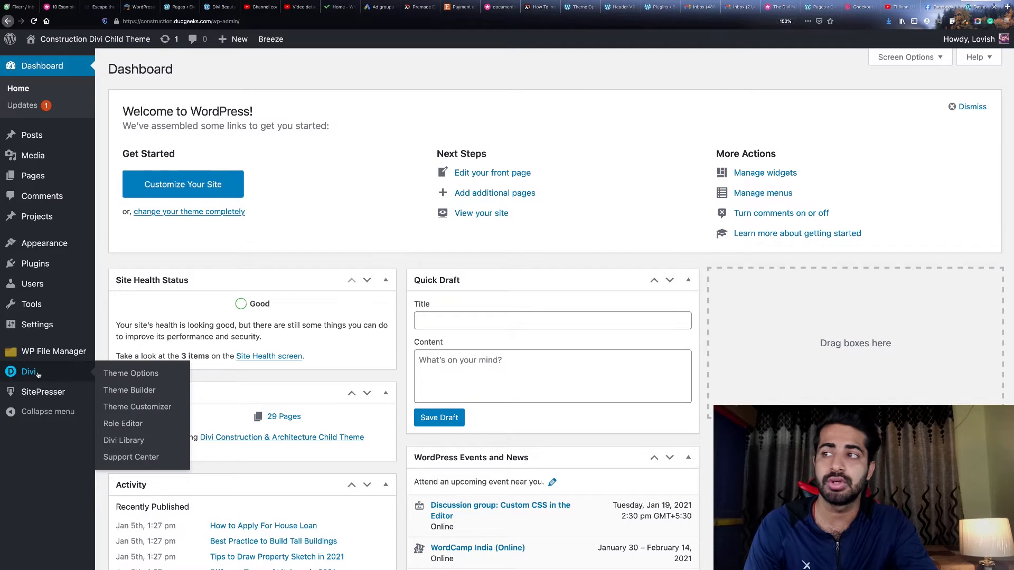
{"action": "left_click", "coordinate": [132, 396]}
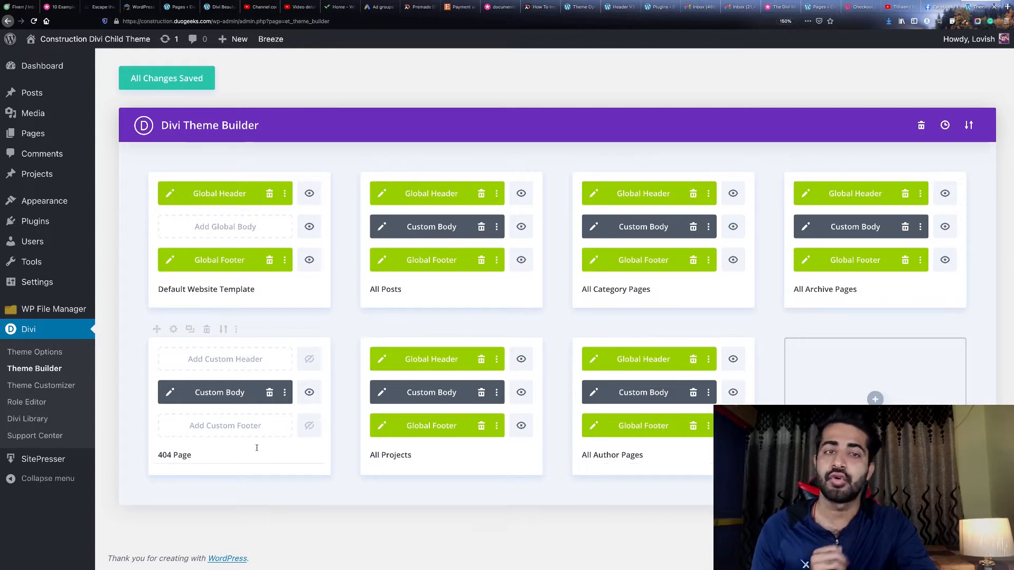
Open the Global Header for editing and review the top bar section's device visibility.
{"action": "left_click", "coordinate": [168, 194]}
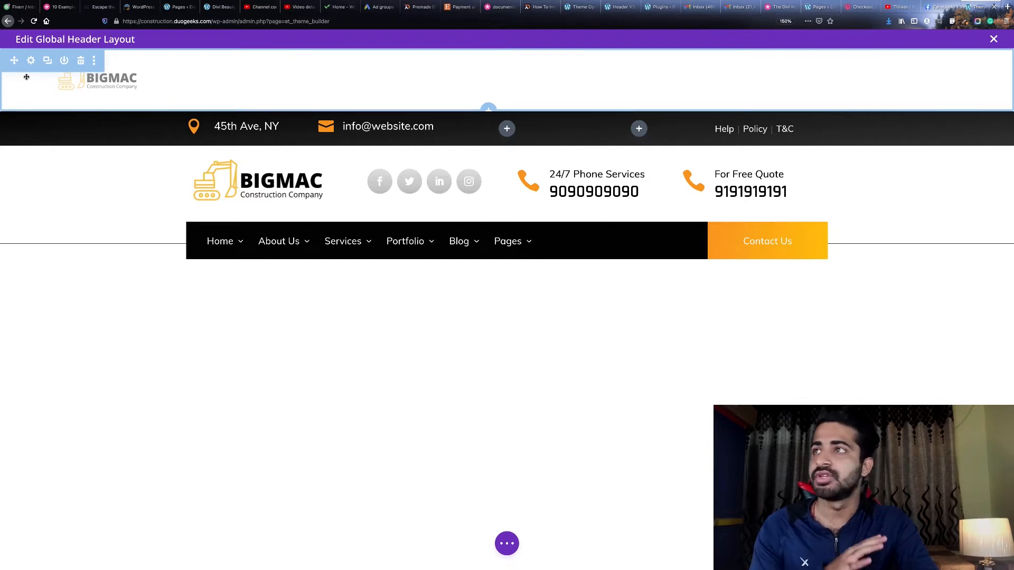
{"action": "left_click", "coordinate": [31, 61]}
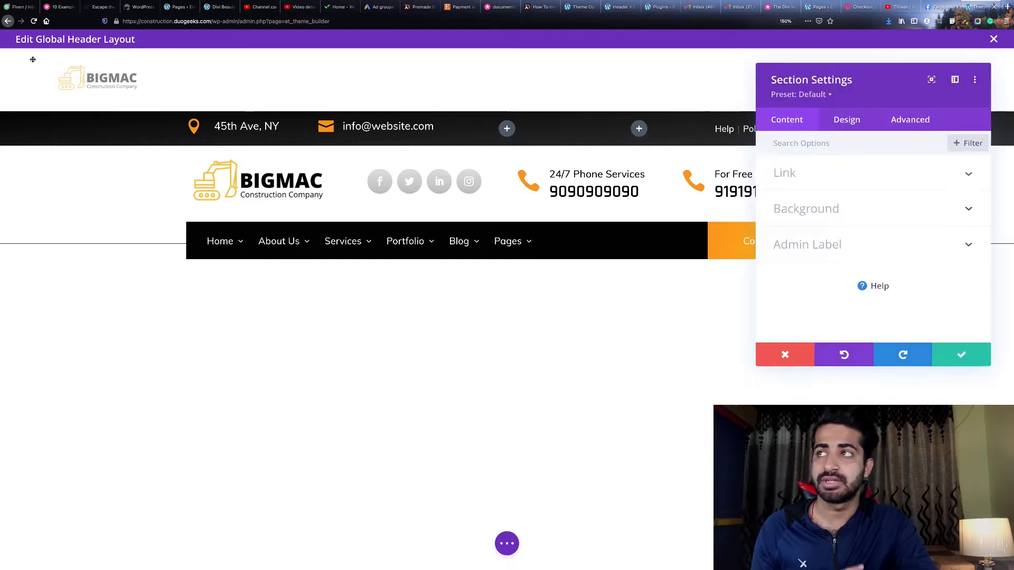
{"action": "left_click", "coordinate": [909, 118]}
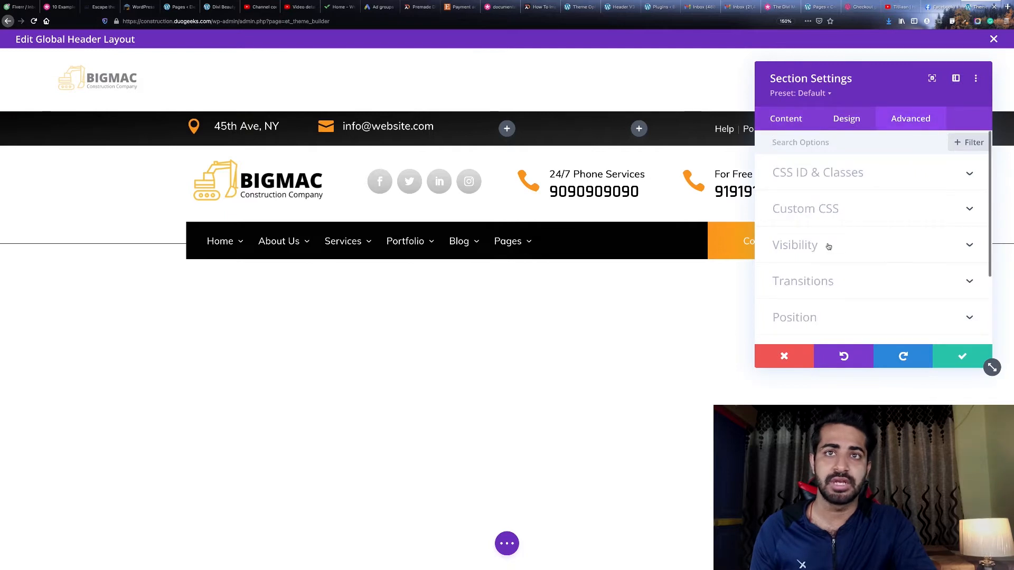
{"action": "left_click", "coordinate": [827, 247]}
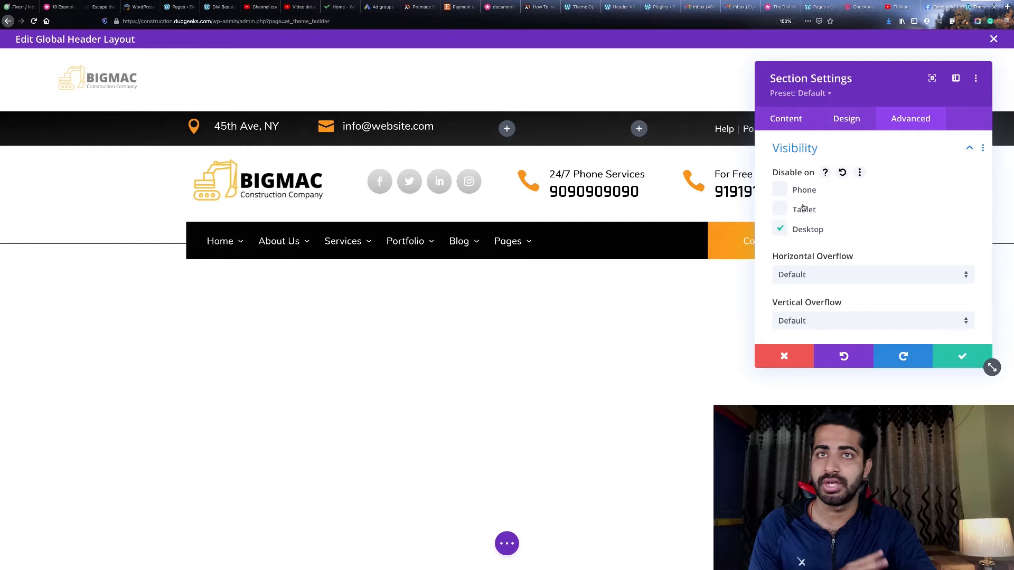
{"action": "left_click", "coordinate": [953, 357]}
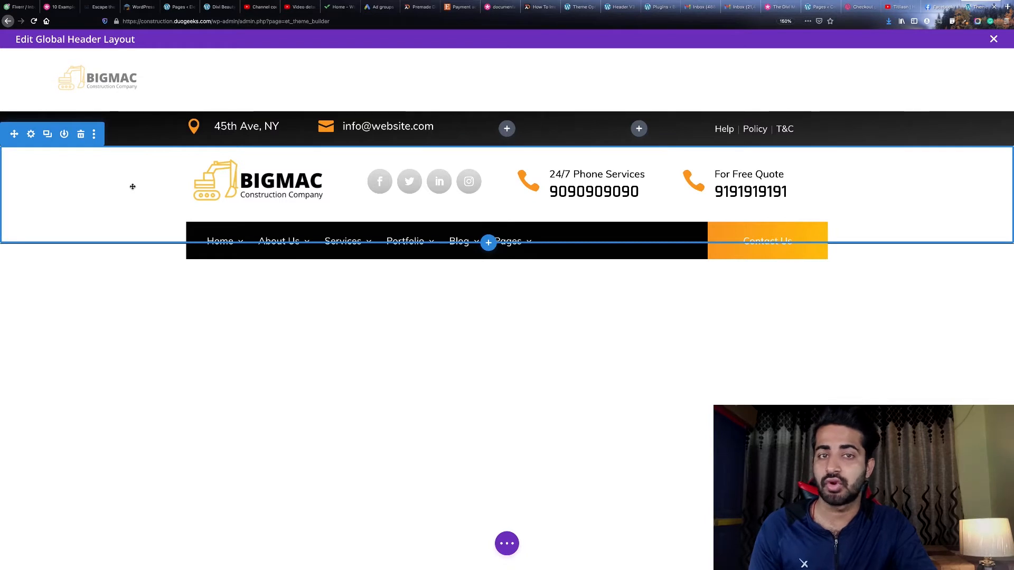
Disable the main logo-and-contact section on Phone and Tablet and save it.
{"action": "left_click", "coordinate": [30, 134]}
{"action": "left_click", "coordinate": [910, 118]}
{"action": "left_click", "coordinate": [829, 246]}
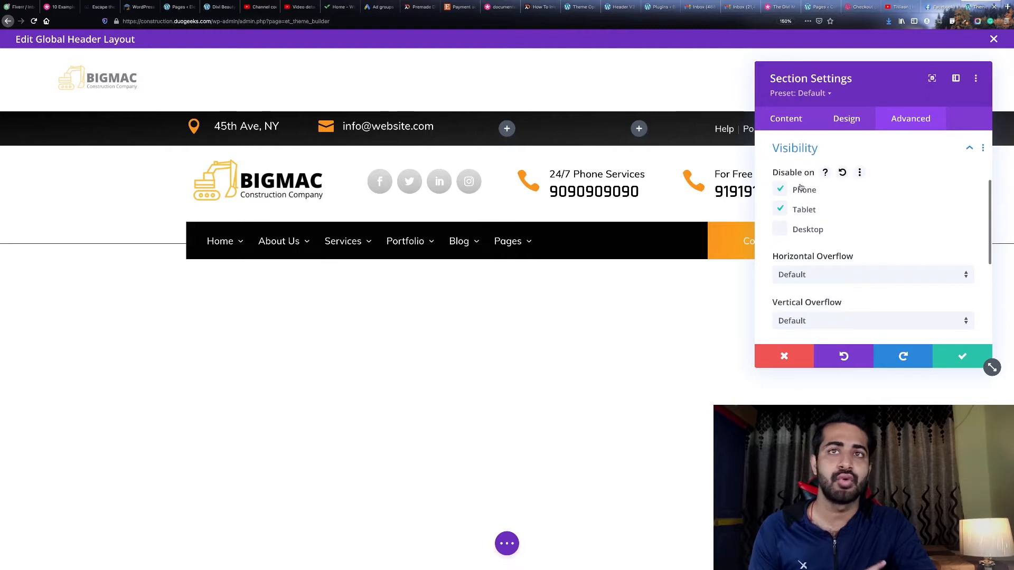
{"action": "left_click", "coordinate": [962, 356]}
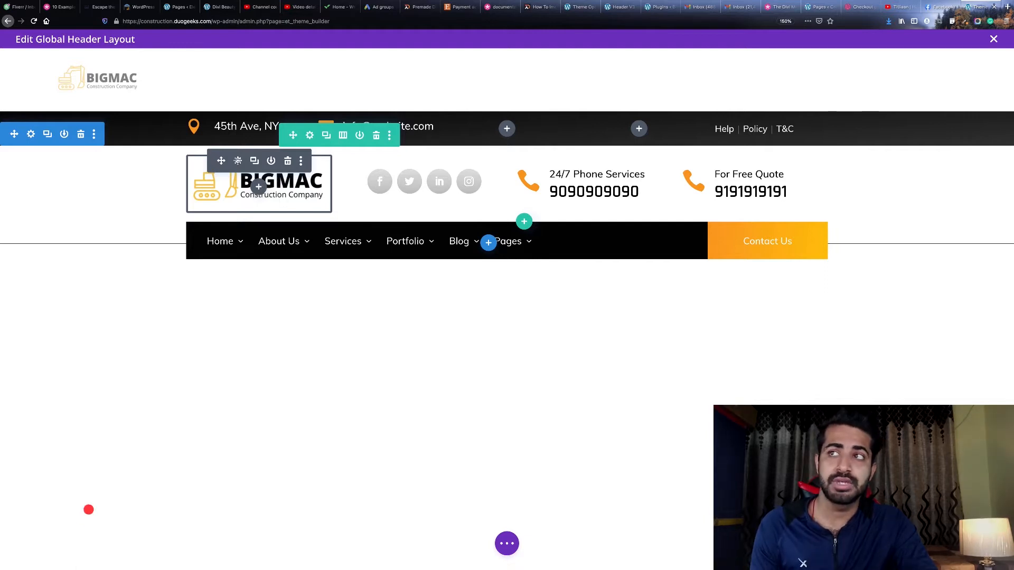
{"action": "left_click", "coordinate": [238, 161]}
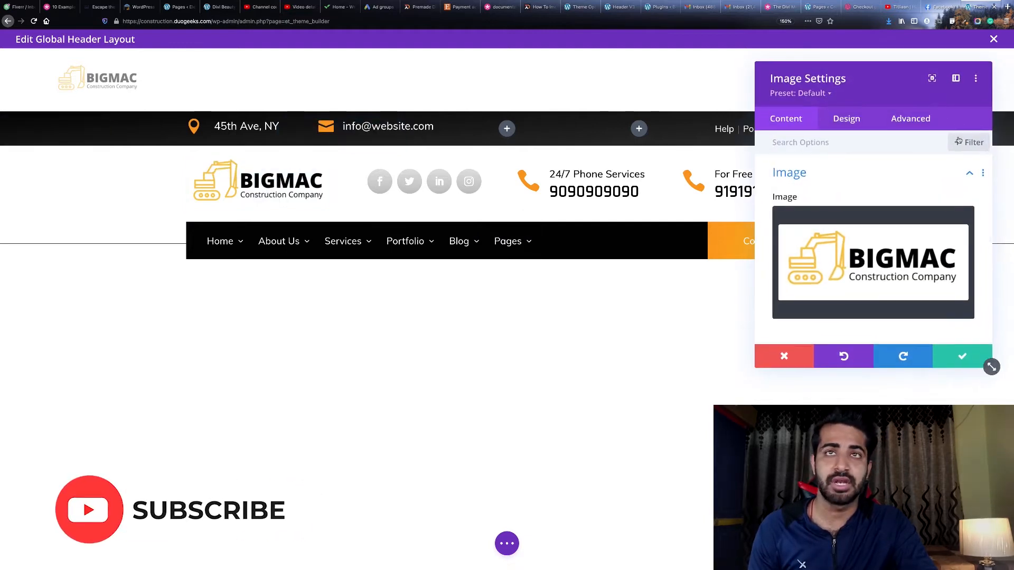
{"action": "scroll", "coordinate": [878, 170], "scroll_direction": "down", "scroll_amount": 3}
{"action": "left_click", "coordinate": [815, 249]}
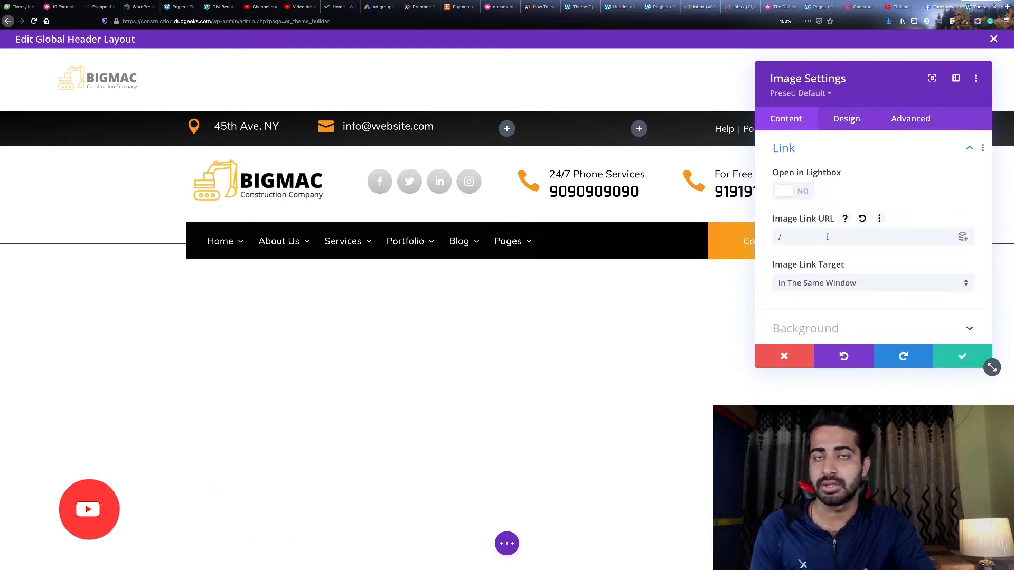
{"action": "left_click", "coordinate": [778, 235]}
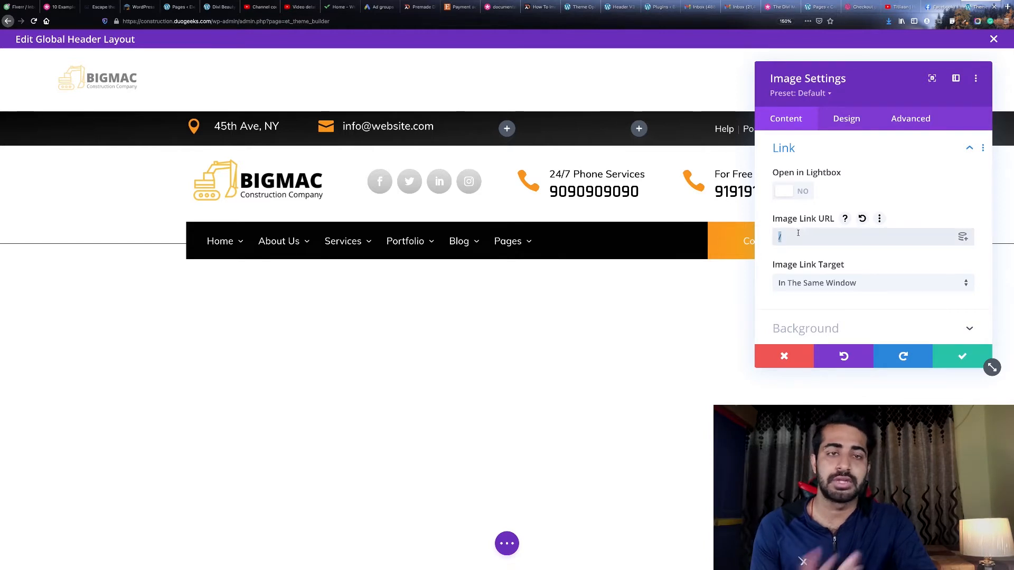
{"action": "scroll", "coordinate": [805, 222], "scroll_direction": "up", "scroll_amount": 3}
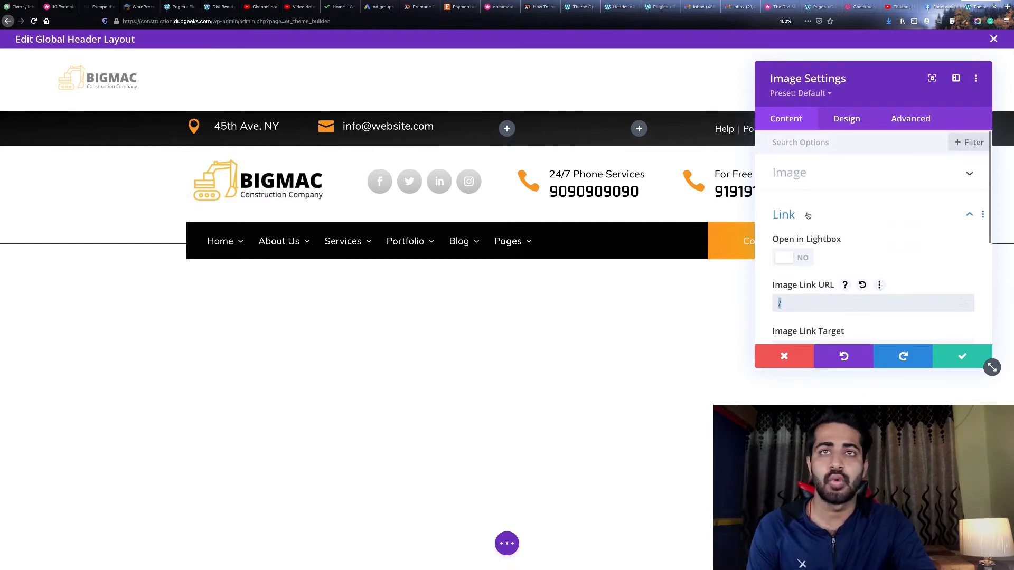
{"action": "left_click", "coordinate": [807, 181]}
{"action": "mouse_move", "coordinate": [858, 262]}
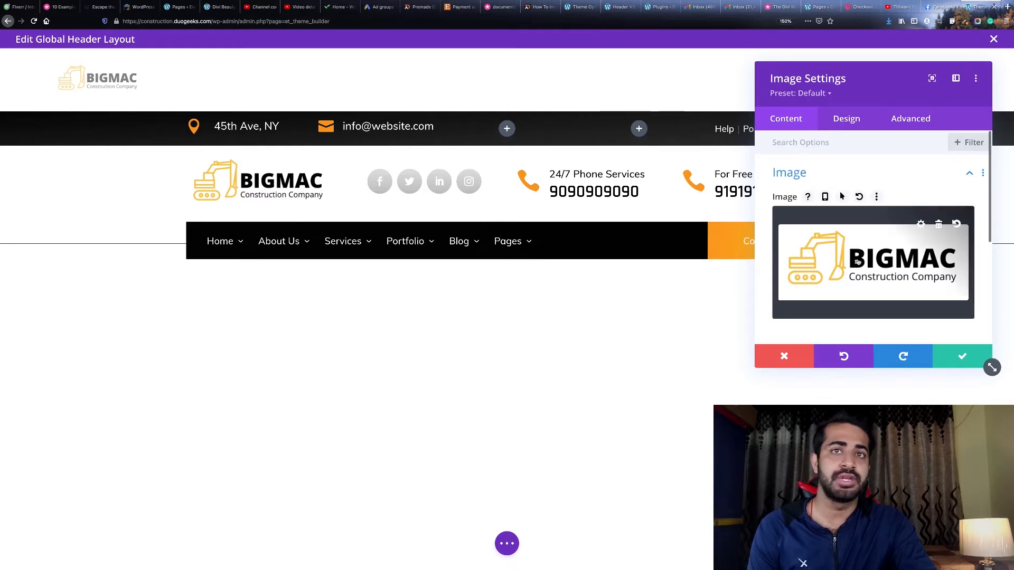
{"action": "left_click", "coordinate": [844, 257]}
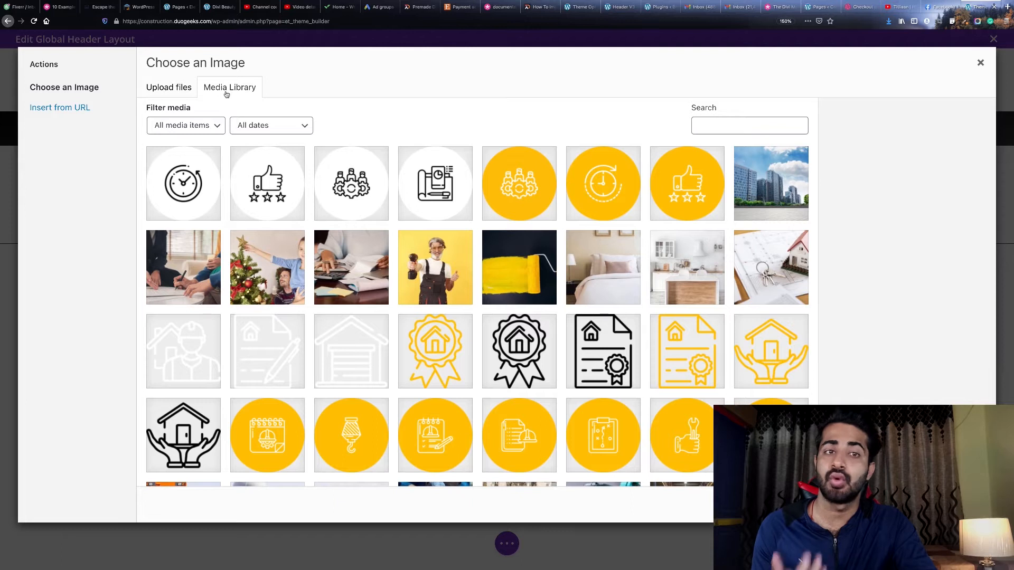
{"action": "left_click", "coordinate": [171, 88]}
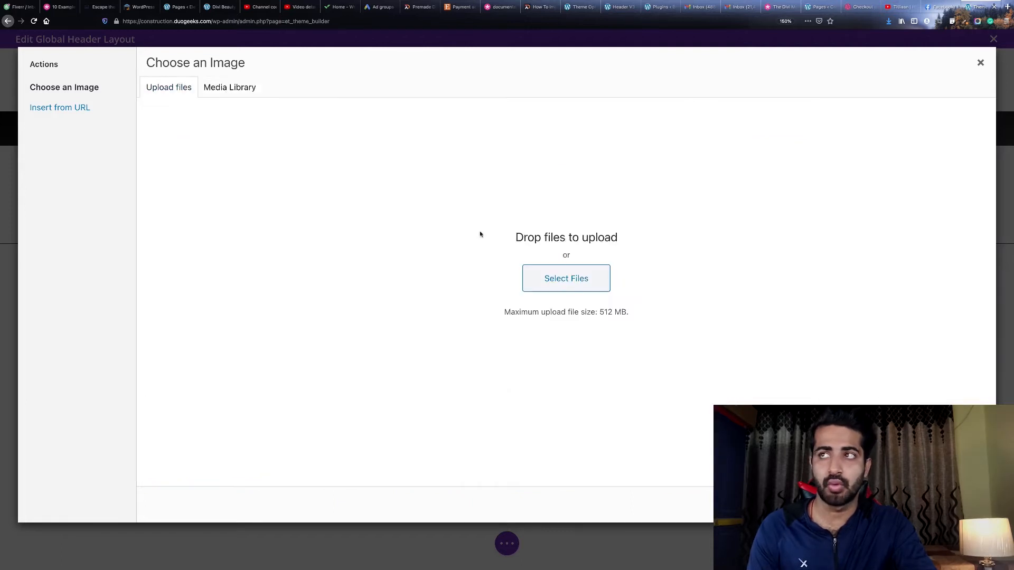
{"action": "left_click", "coordinate": [980, 62]}
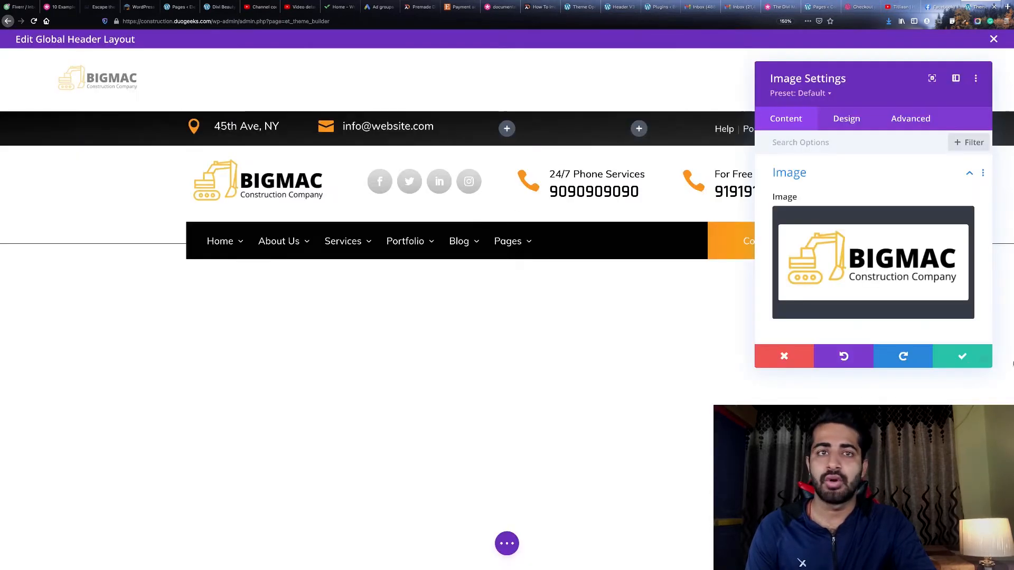
{"action": "left_click", "coordinate": [966, 355]}
{"action": "mouse_move", "coordinate": [418, 174]}
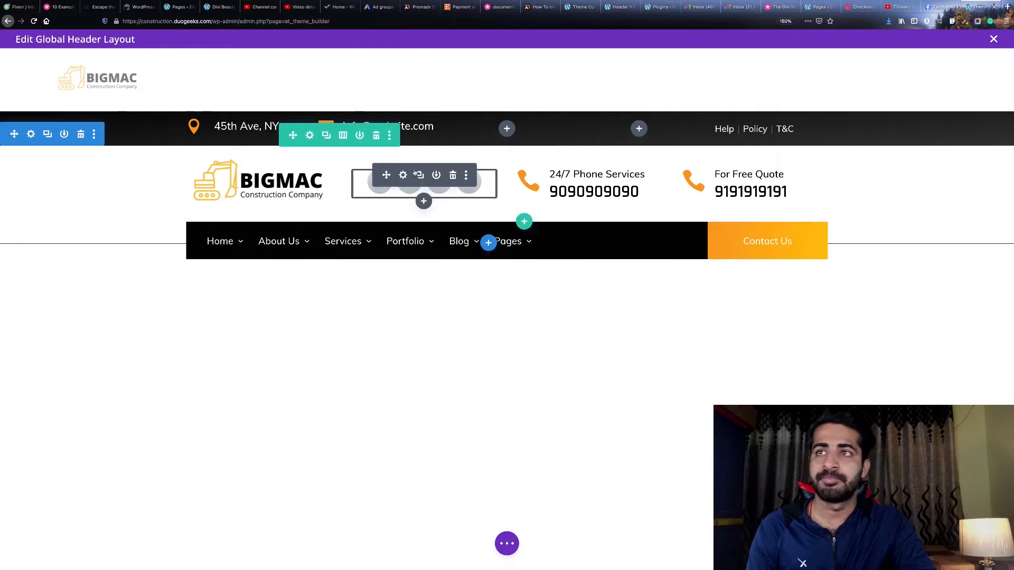
Review the Facebook icon's account link in the social icons module.
{"action": "left_click", "coordinate": [405, 176]}
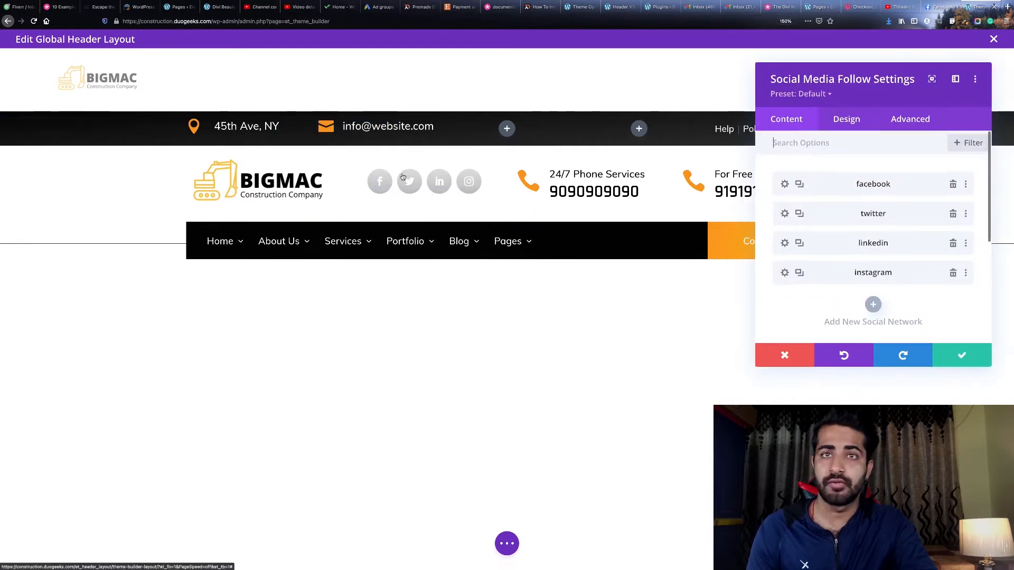
{"action": "left_click", "coordinate": [784, 187]}
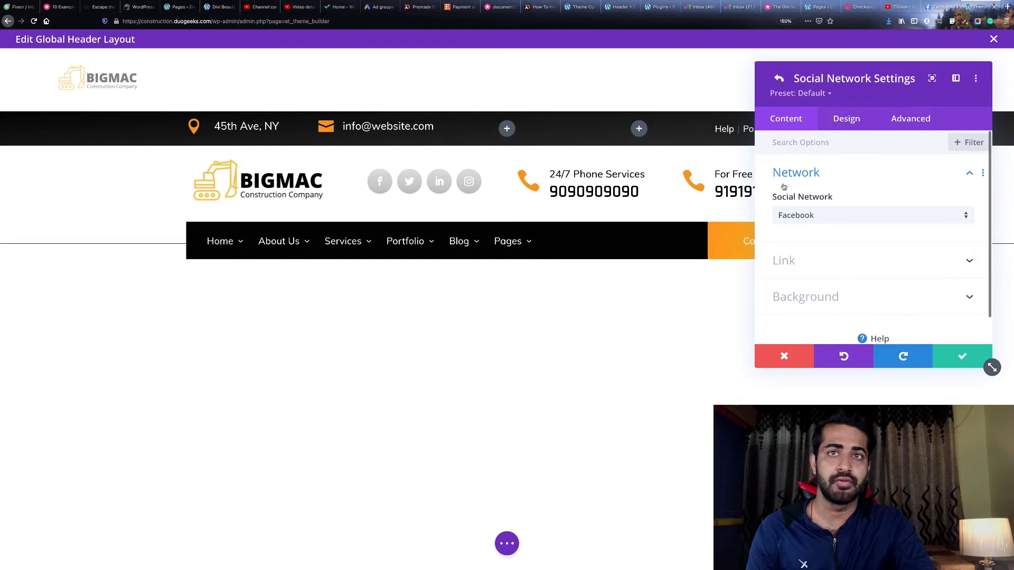
{"action": "left_click", "coordinate": [805, 260]}
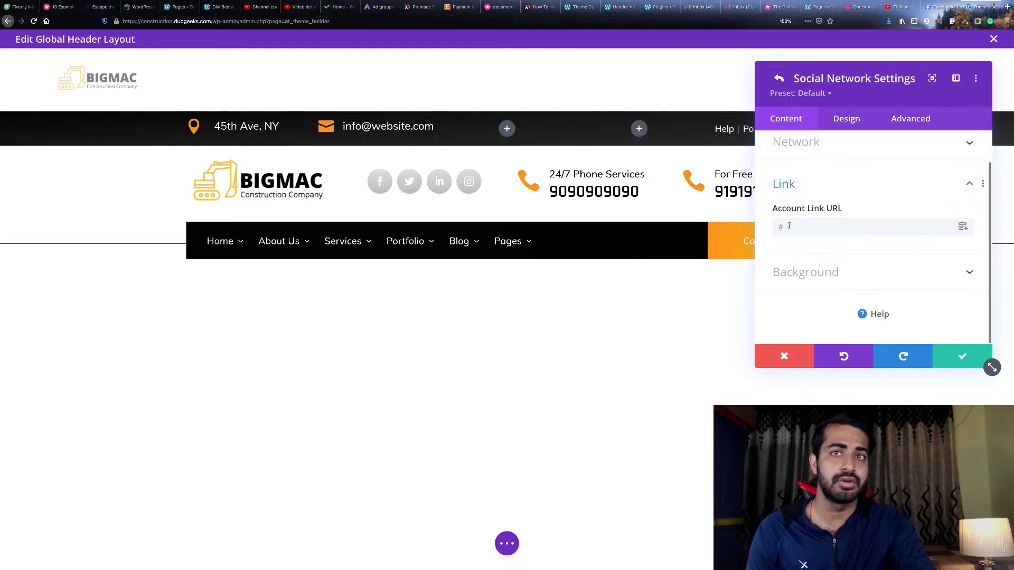
{"action": "left_click", "coordinate": [954, 350]}
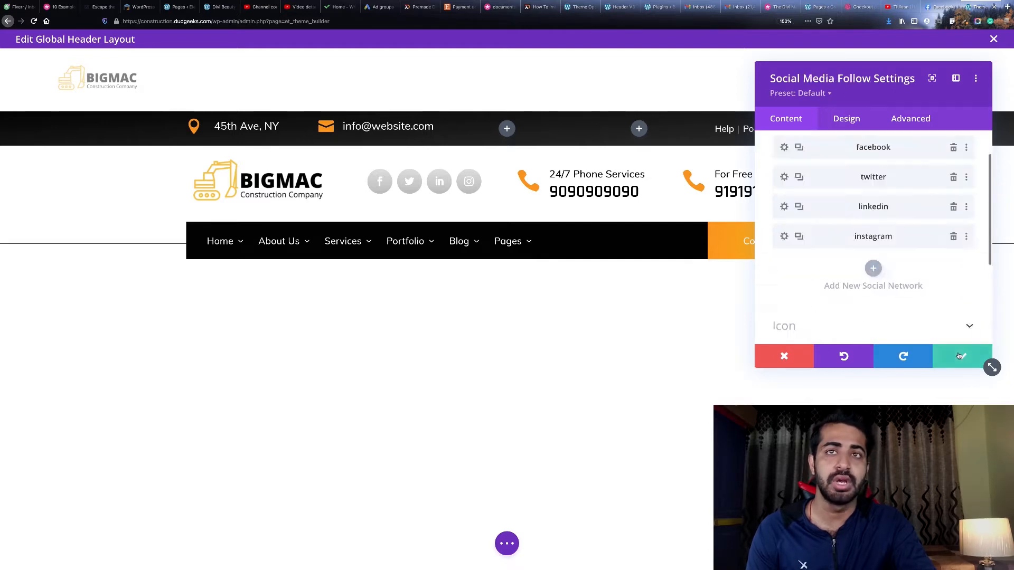
{"action": "left_click", "coordinate": [953, 351]}
Delete the extra Facebook icons, leaving Facebook, Twitter, LinkedIn and Instagram.
{"action": "left_click", "coordinate": [403, 175]}
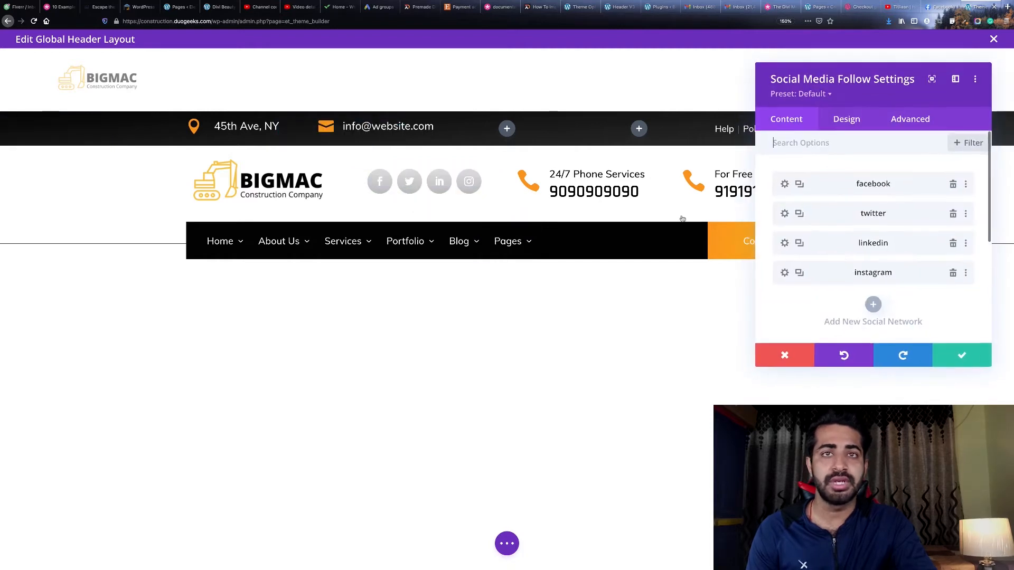
{"action": "left_click", "coordinate": [874, 305]}
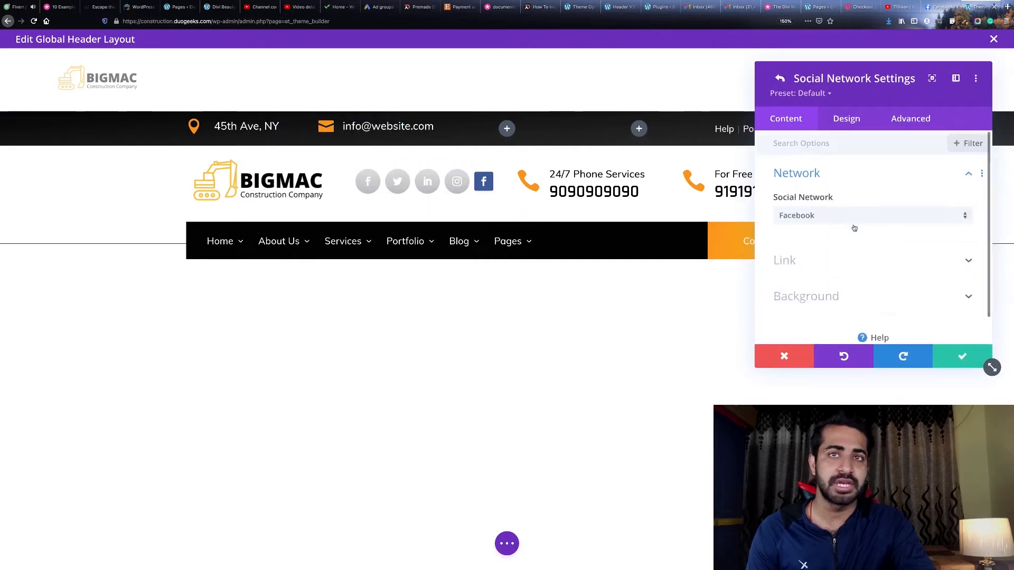
{"action": "left_click", "coordinate": [856, 215]}
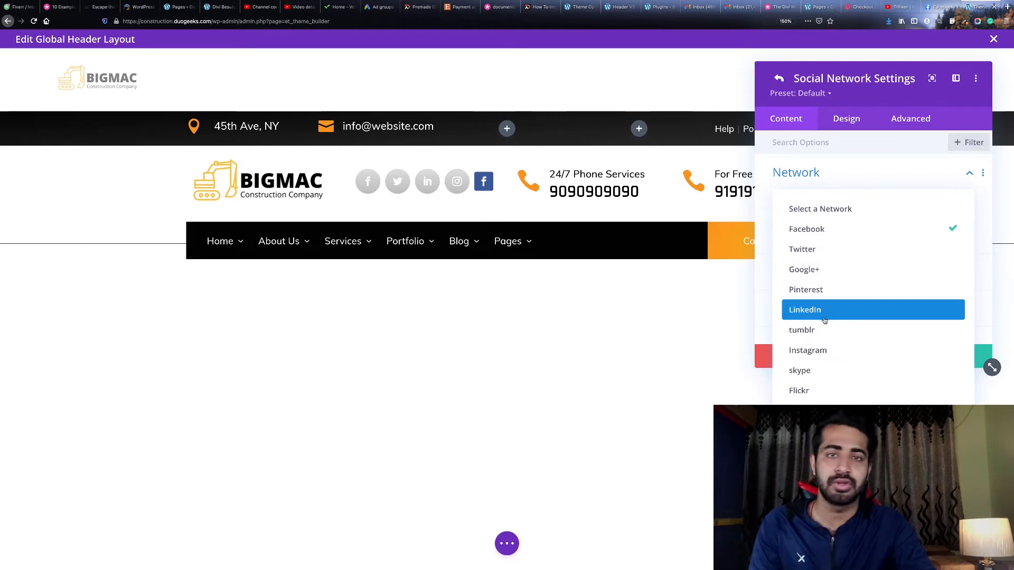
{"action": "left_click", "coordinate": [851, 158]}
{"action": "left_click", "coordinate": [668, 251]}
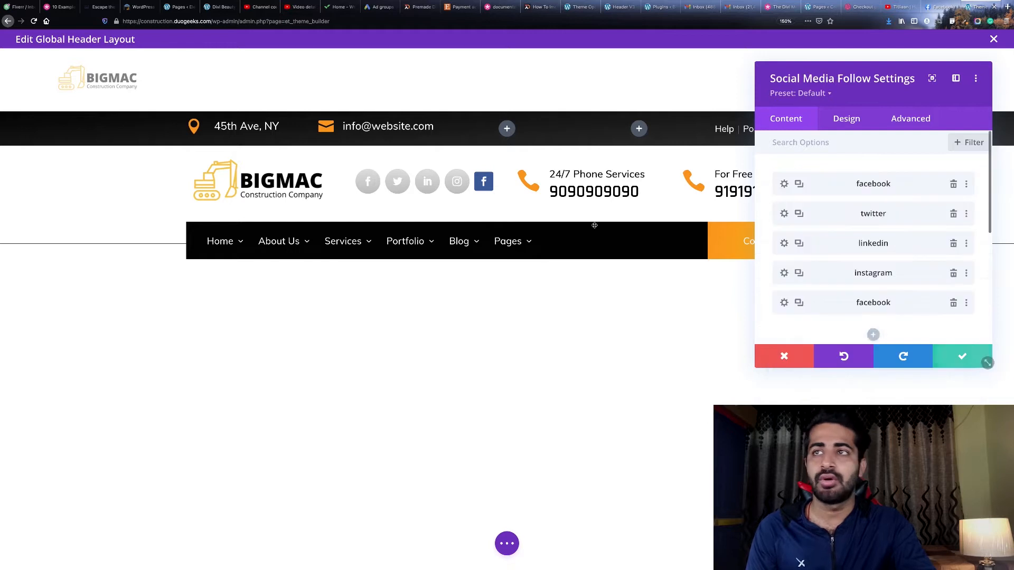
{"action": "left_click", "coordinate": [953, 304]}
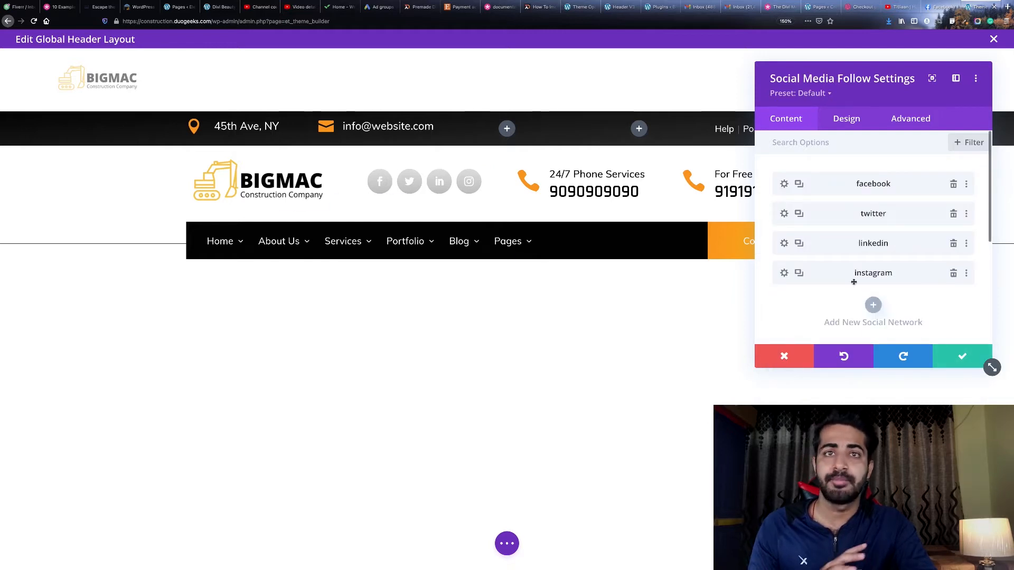
{"action": "left_click", "coordinate": [873, 305]}
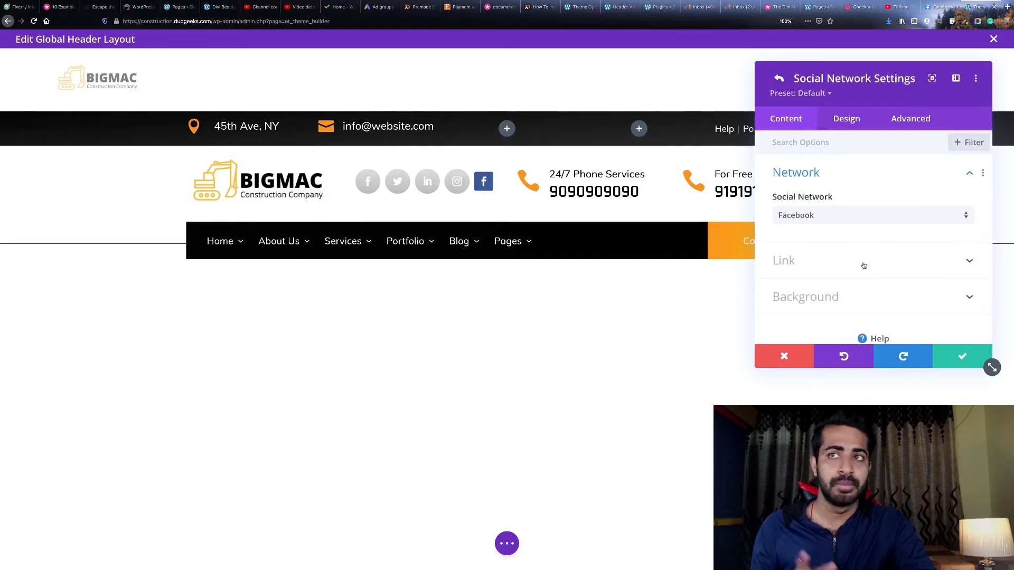
{"action": "left_click", "coordinate": [954, 357]}
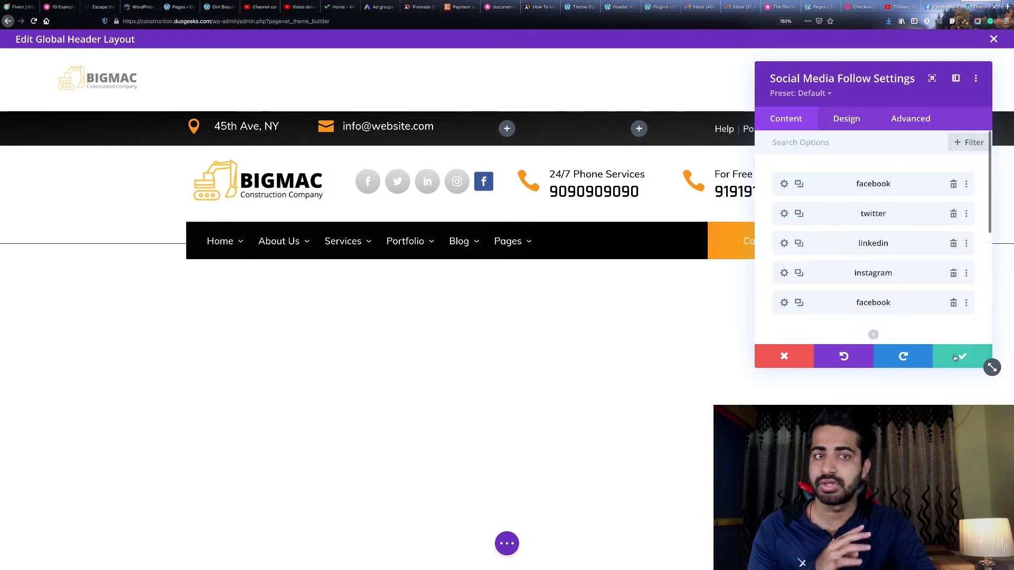
{"action": "left_click", "coordinate": [953, 303]}
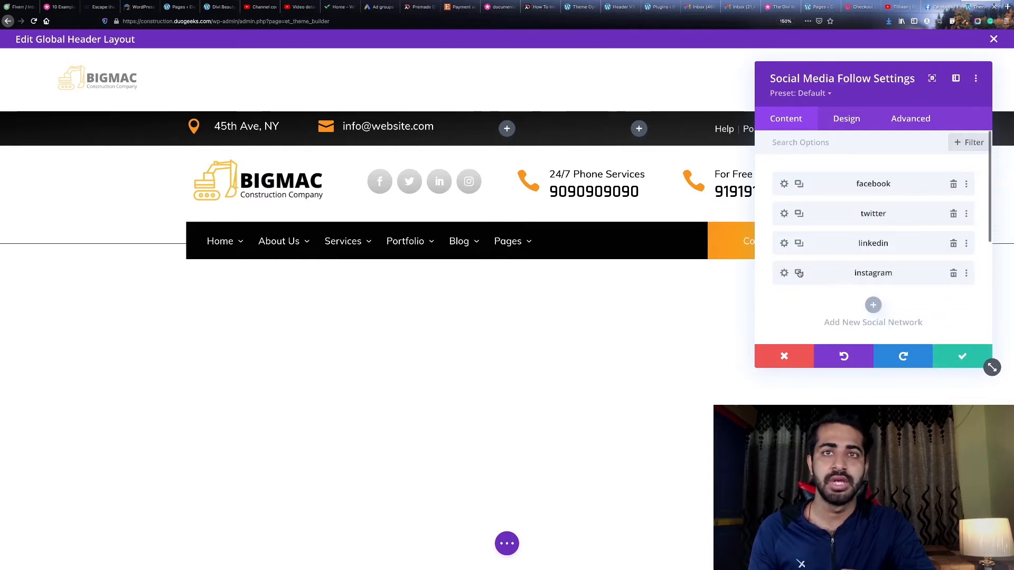
Duplicate Instagram as a Skype entry, discard, and open the 24/7 Phone Services blurb settings.
{"action": "left_click", "coordinate": [799, 273]}
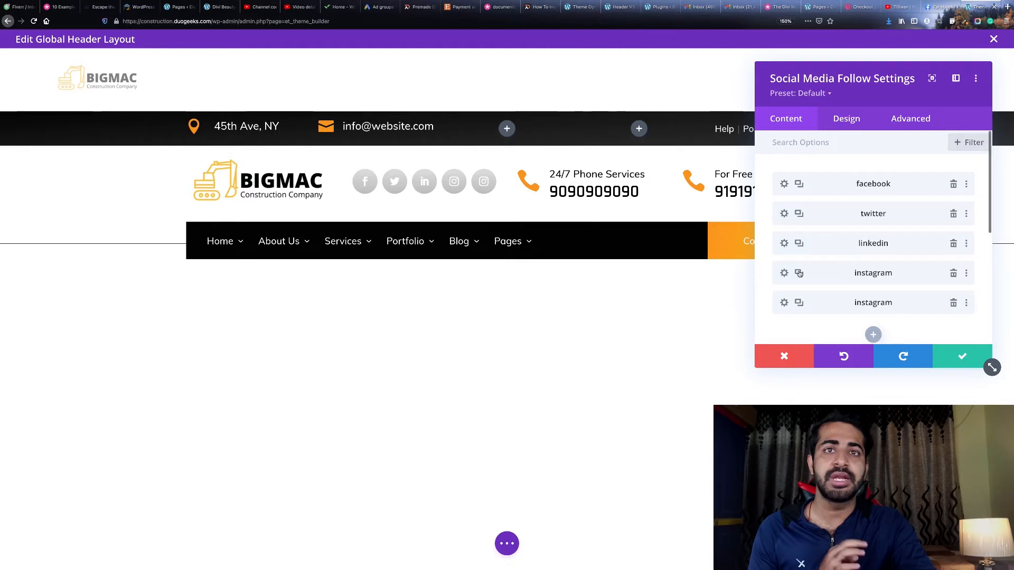
{"action": "left_click", "coordinate": [784, 303]}
{"action": "left_click", "coordinate": [816, 220]}
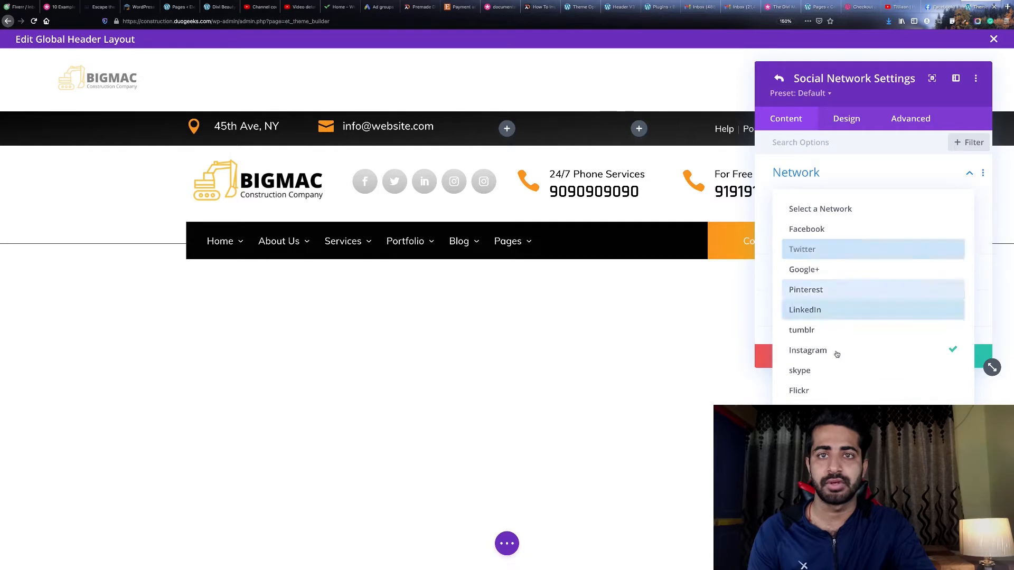
{"action": "left_click", "coordinate": [824, 373]}
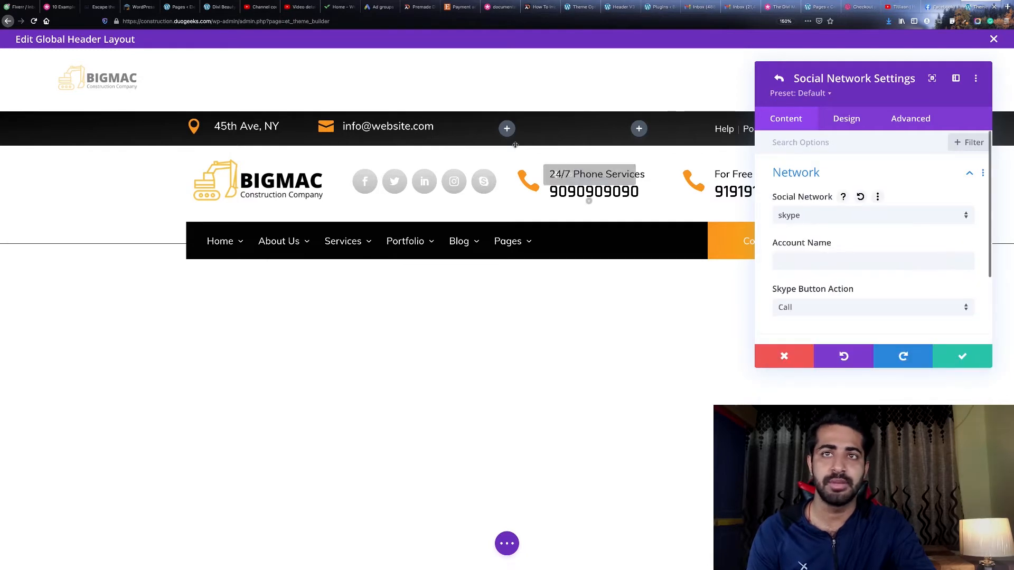
{"action": "left_click", "coordinate": [783, 355]}
{"action": "left_click", "coordinate": [566, 175]}
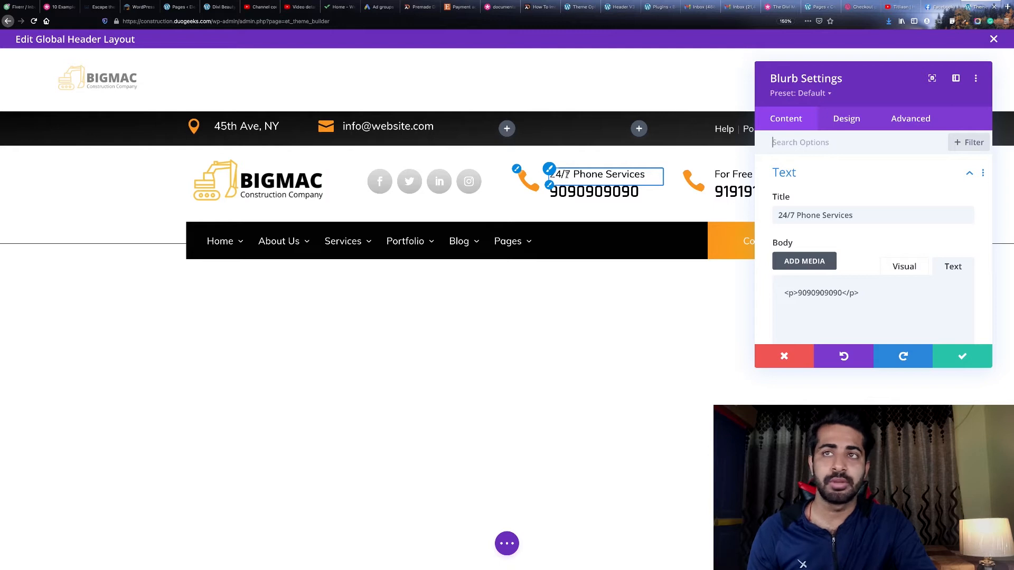
Confirm the 24/7 Phone Services blurb's tel: Module Link URL and save the blurb.
{"action": "left_click", "coordinate": [845, 218]}
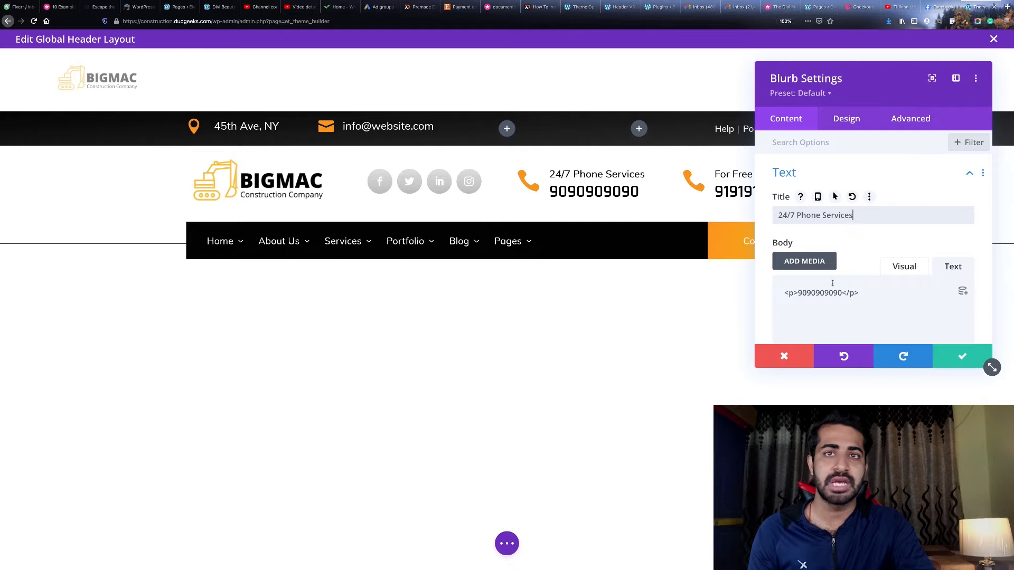
{"action": "scroll", "coordinate": [823, 288], "scroll_direction": "down", "scroll_amount": 5}
{"action": "left_click", "coordinate": [801, 287]}
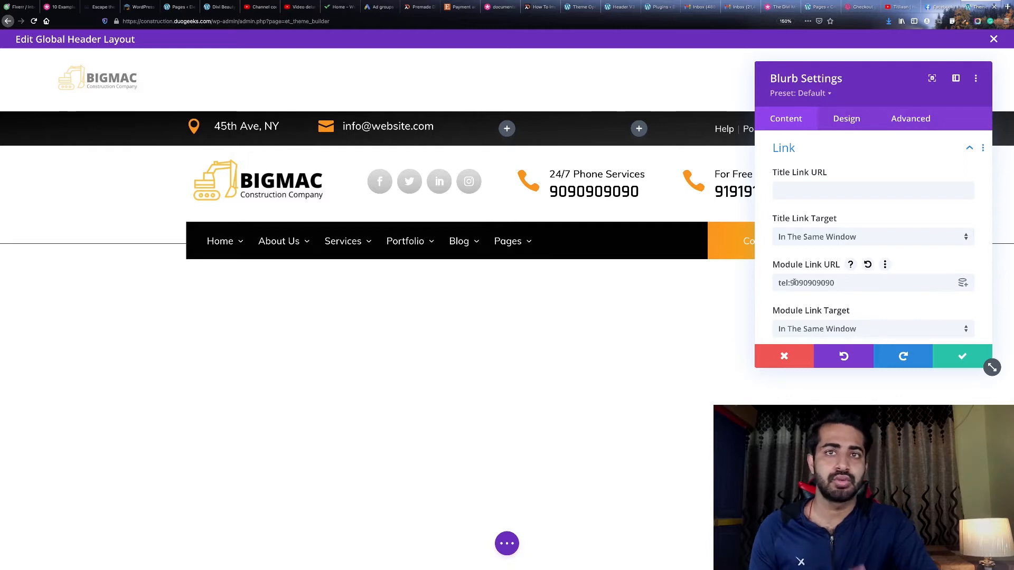
{"action": "left_click", "coordinate": [970, 356]}
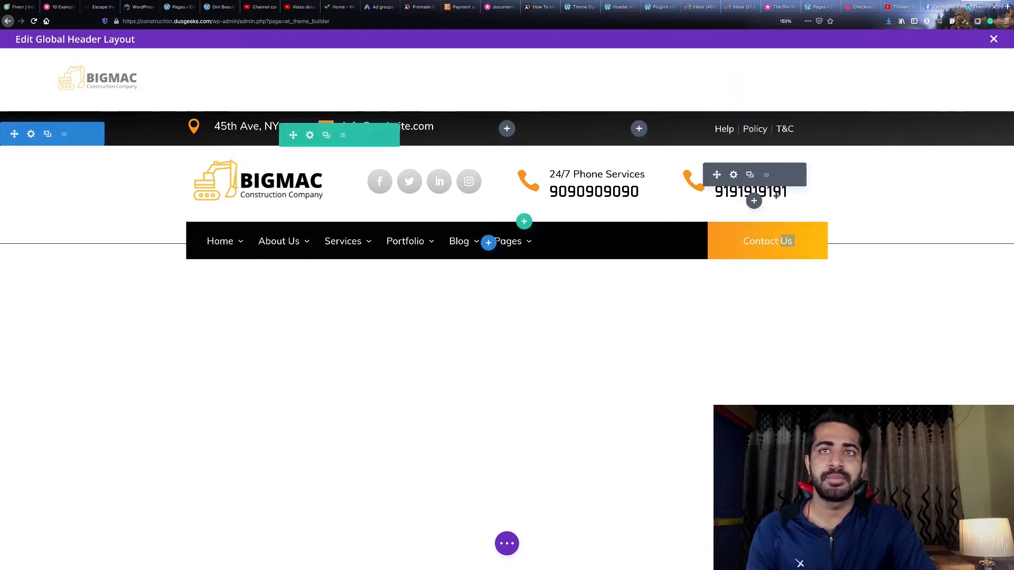
{"action": "left_click", "coordinate": [734, 178]}
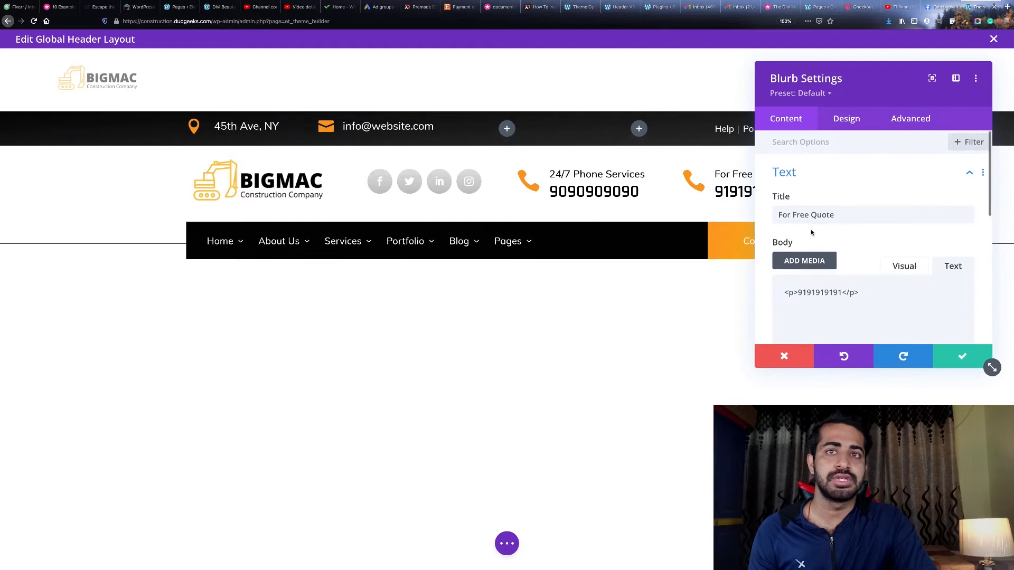
{"action": "scroll", "coordinate": [811, 232], "scroll_direction": "down", "scroll_amount": 5}
{"action": "left_click", "coordinate": [814, 164]}
{"action": "scroll", "coordinate": [847, 307], "scroll_direction": "down", "scroll_amount": 8}
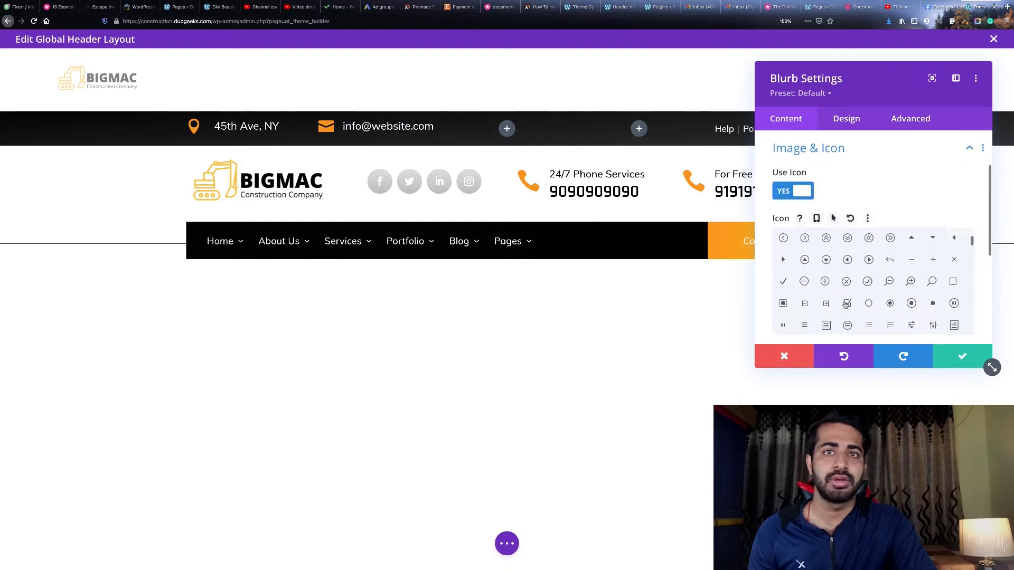
{"action": "scroll", "coordinate": [846, 306], "scroll_direction": "down", "scroll_amount": 10}
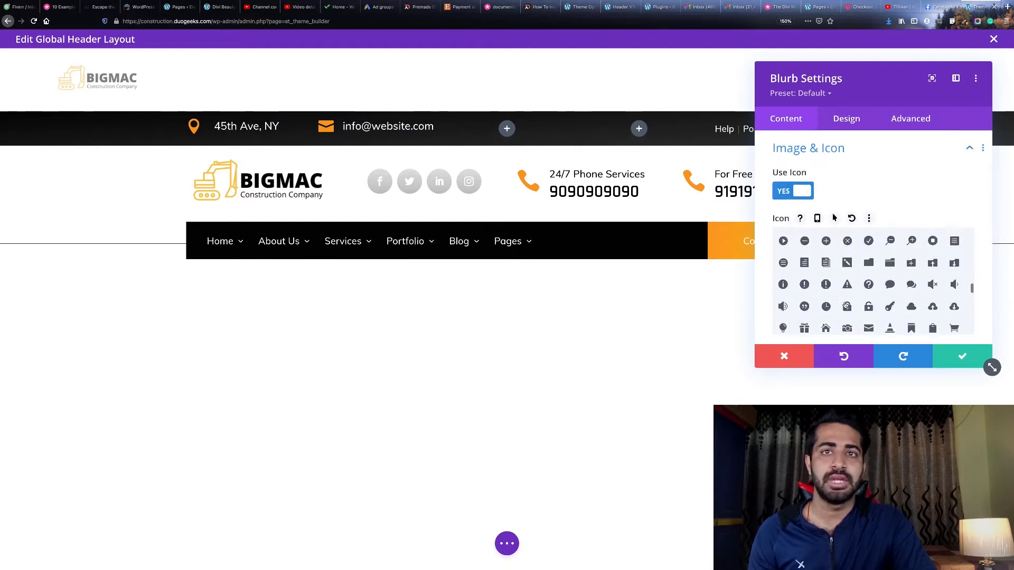
{"action": "left_click", "coordinate": [868, 299]}
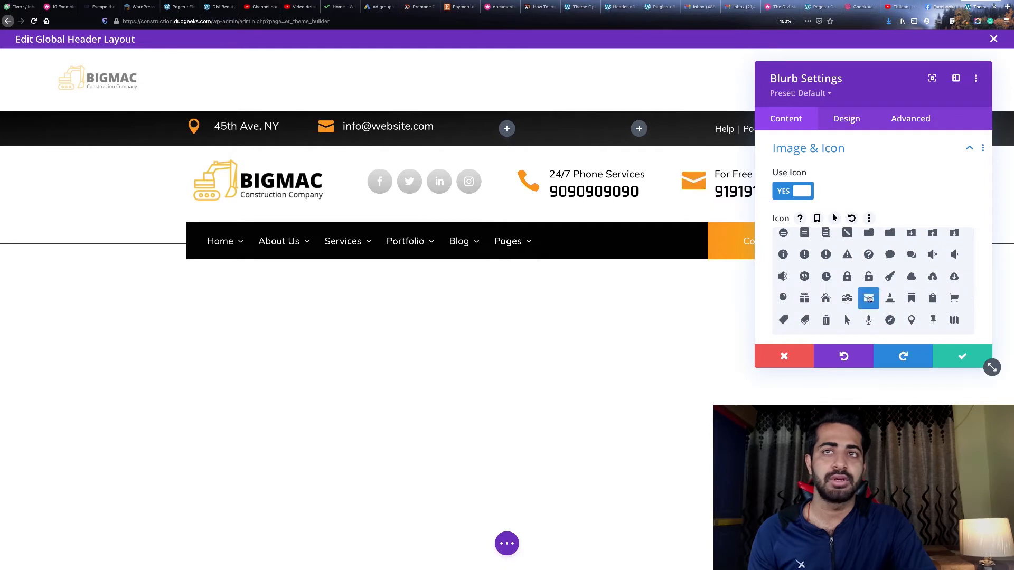
{"action": "scroll", "coordinate": [845, 274], "scroll_direction": "up", "scroll_amount": 10}
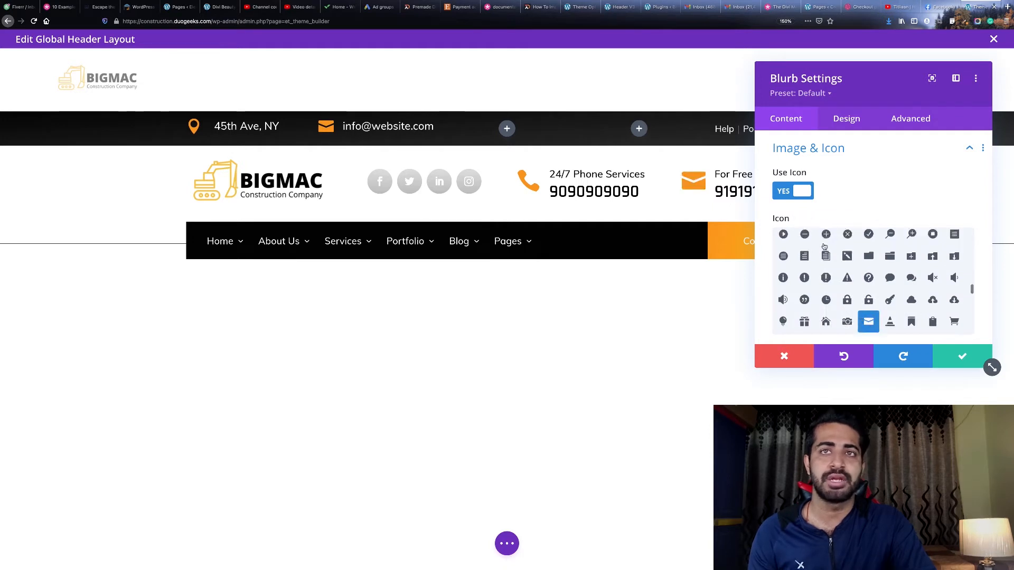
{"action": "left_click", "coordinate": [817, 179]}
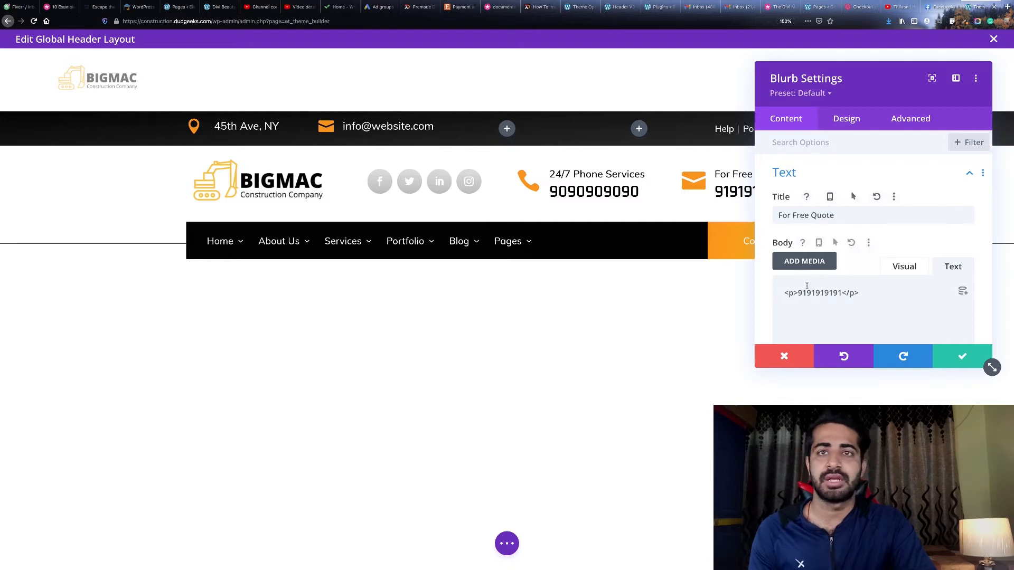
{"action": "scroll", "coordinate": [813, 222], "scroll_direction": "down", "scroll_amount": 5}
{"action": "left_click", "coordinate": [802, 206]}
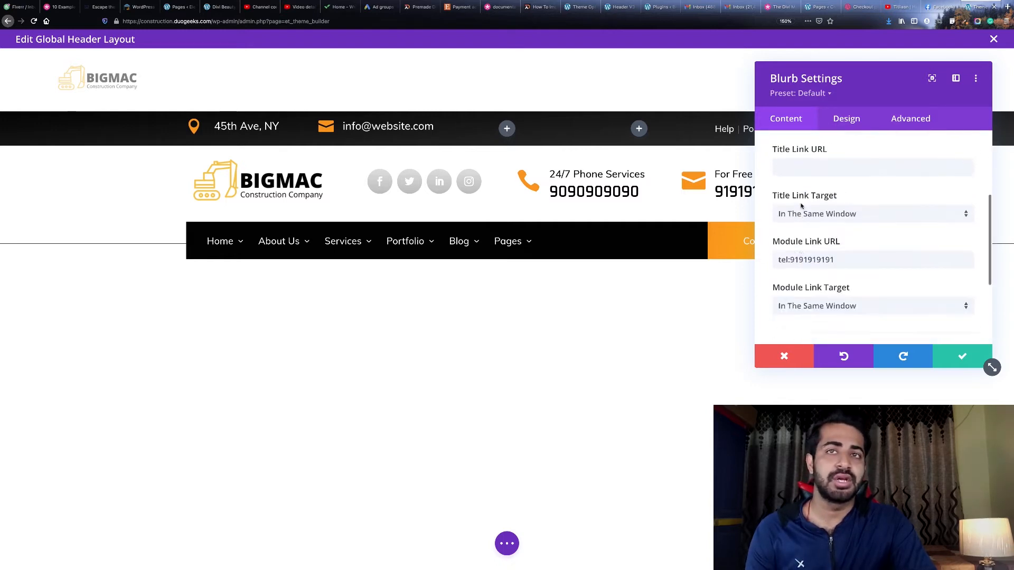
{"action": "left_click", "coordinate": [788, 281]}
{"action": "type", "text": "mailto:"}
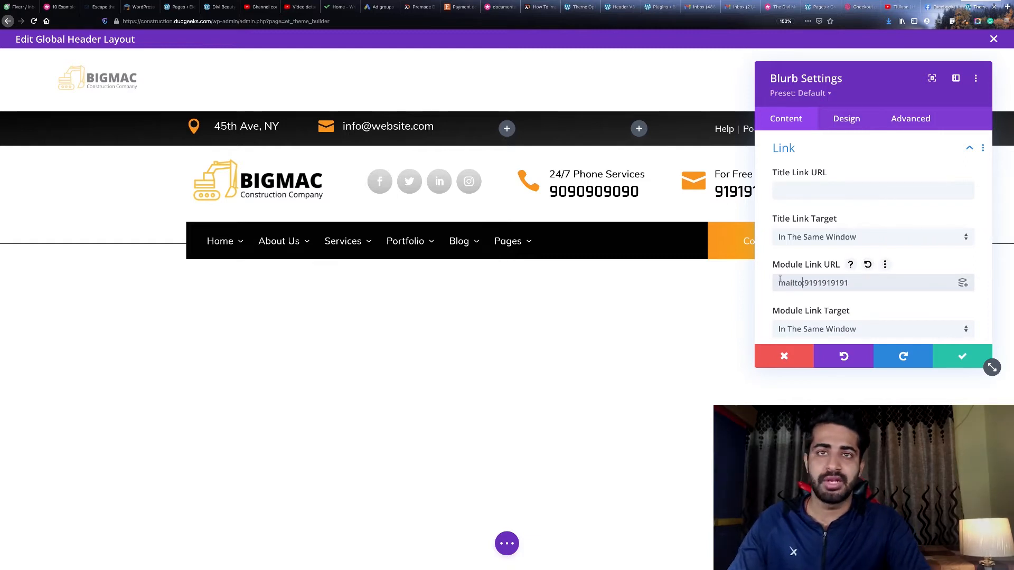
{"action": "double_click", "coordinate": [806, 283]}
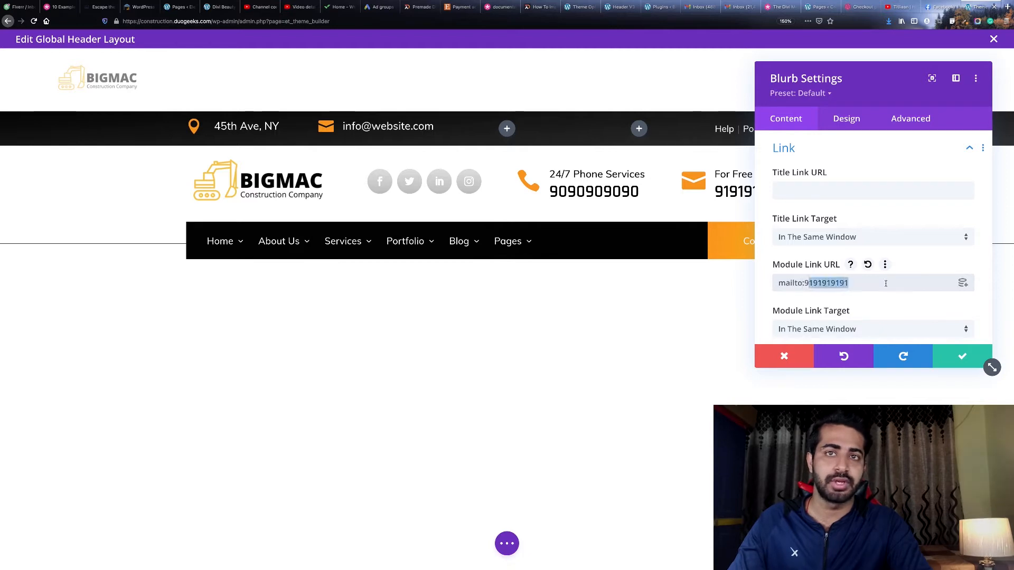
{"action": "key", "text": "BackSpace"}
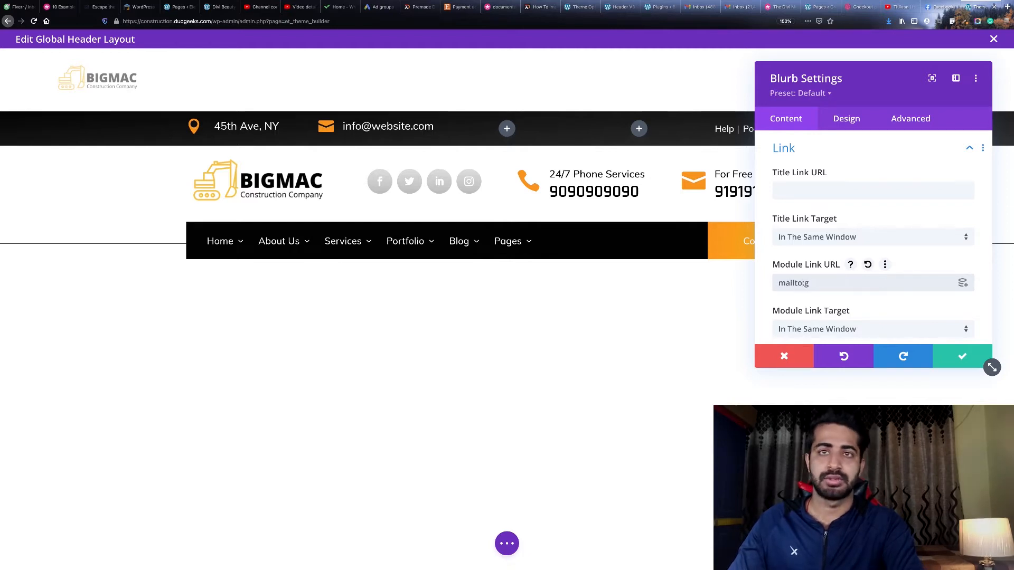
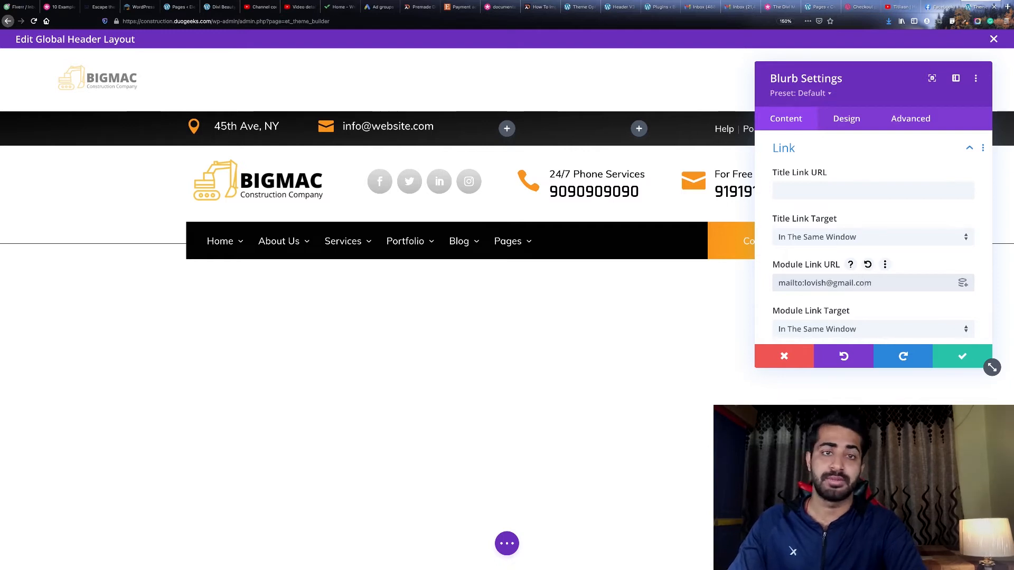
{"action": "left_click", "coordinate": [785, 365]}
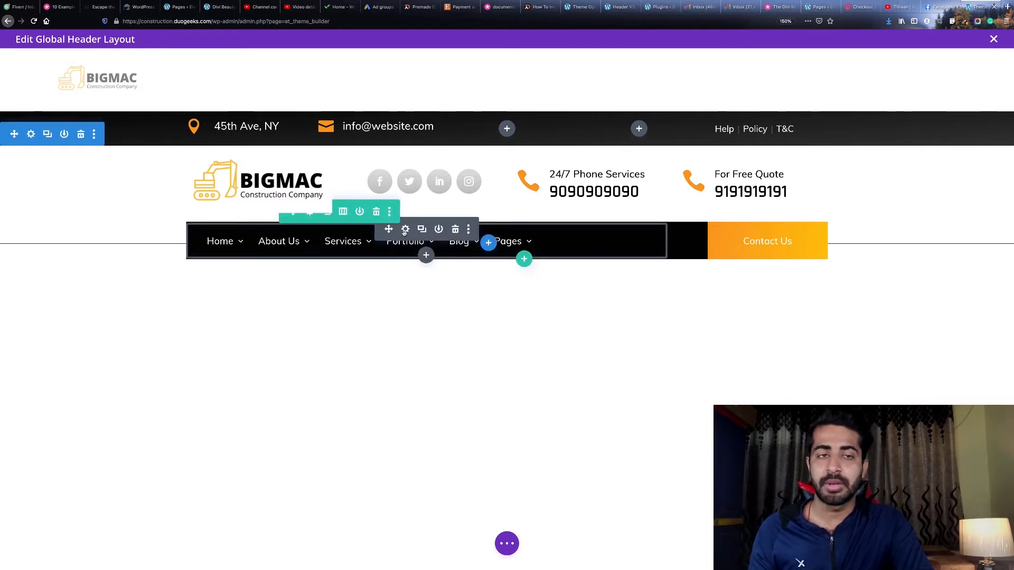
{"action": "left_click", "coordinate": [405, 229]}
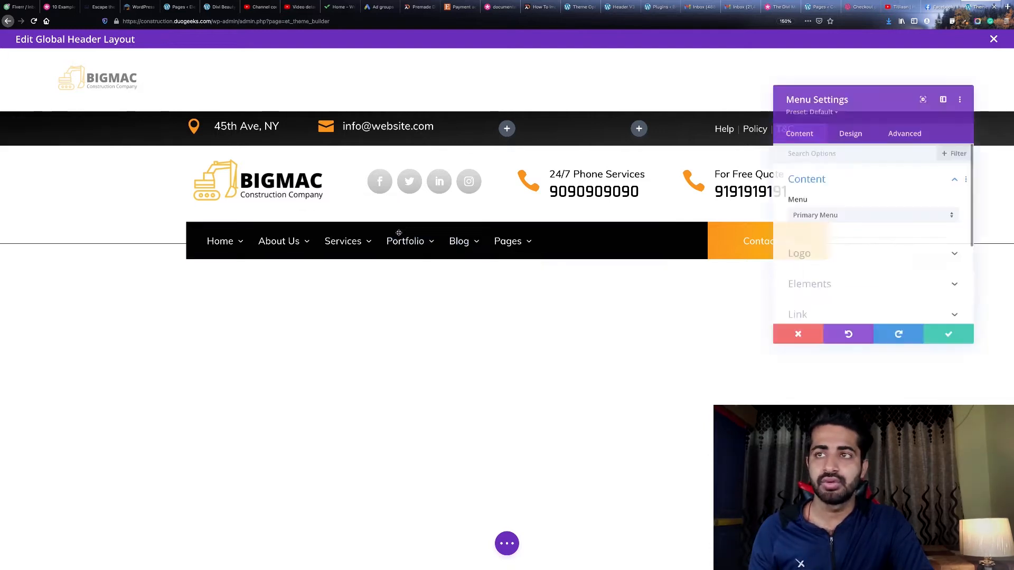
{"action": "left_click", "coordinate": [870, 215]}
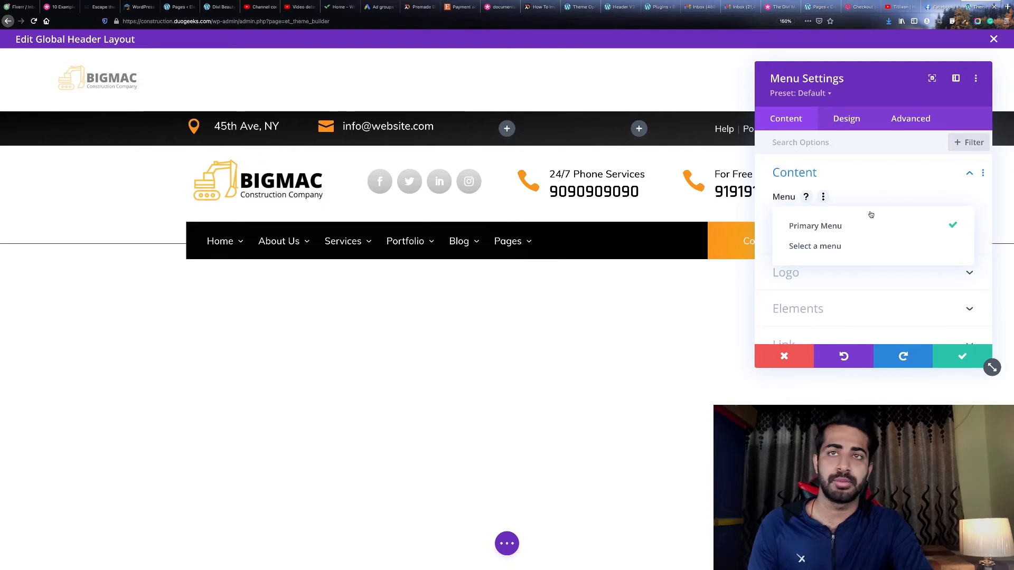
{"action": "left_click", "coordinate": [856, 216]}
{"action": "left_click", "coordinate": [784, 354]}
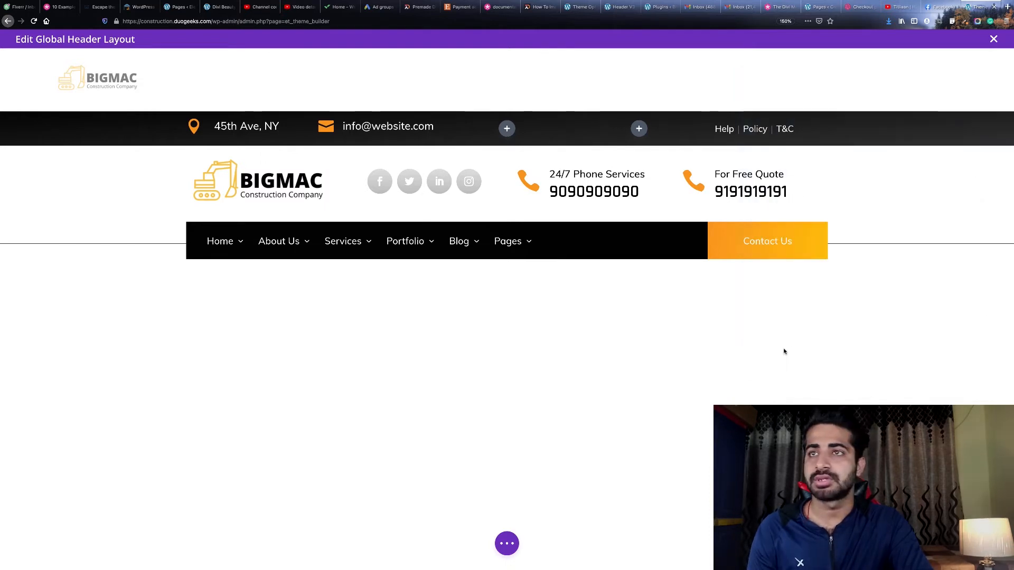
{"action": "mouse_move", "coordinate": [726, 228]}
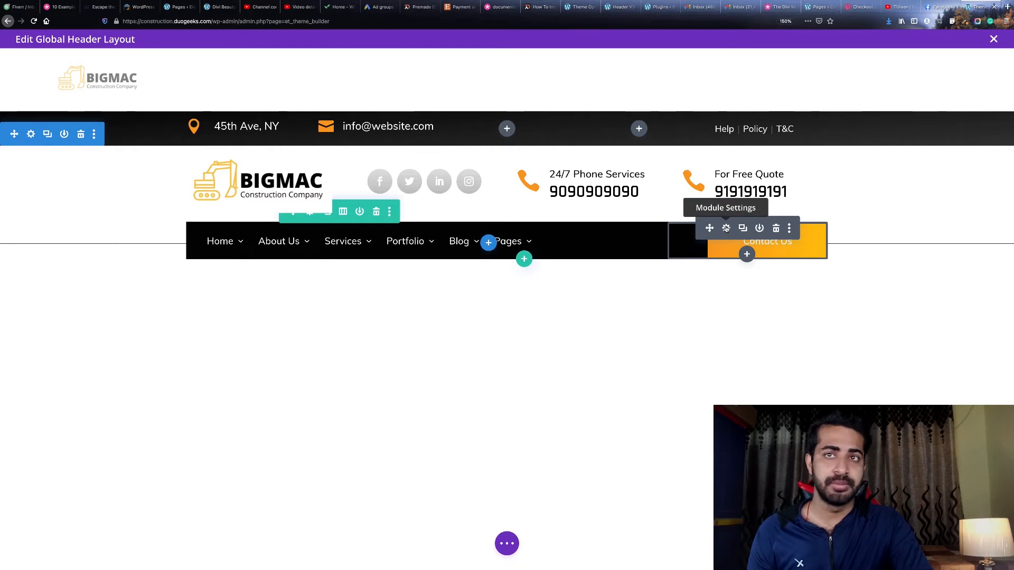
{"action": "left_click", "coordinate": [726, 228]}
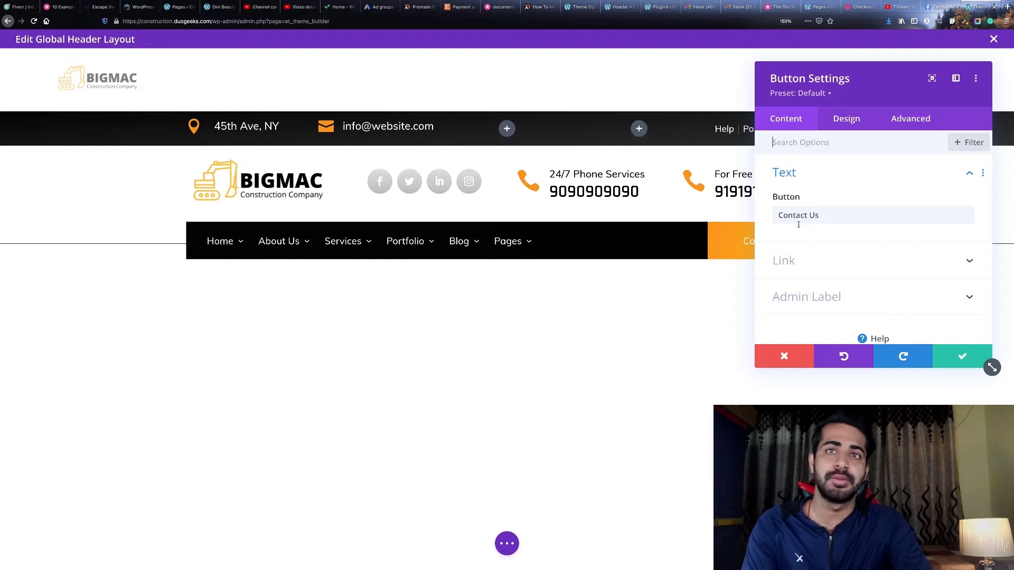
{"action": "left_click_drag", "start_coordinate": [778, 216], "coordinate": [838, 214]}
{"action": "left_click", "coordinate": [816, 261]}
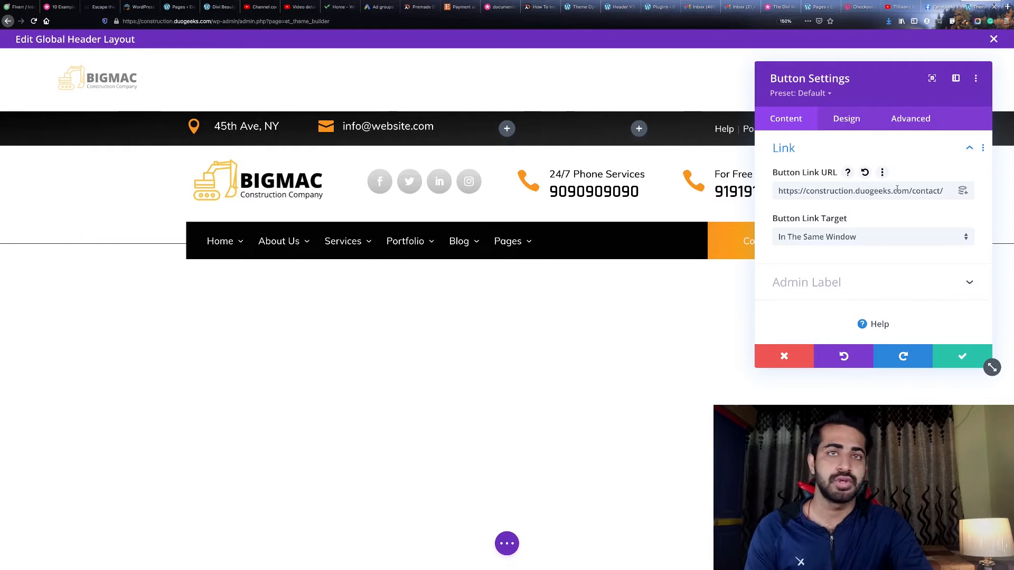
{"action": "left_click", "coordinate": [953, 359]}
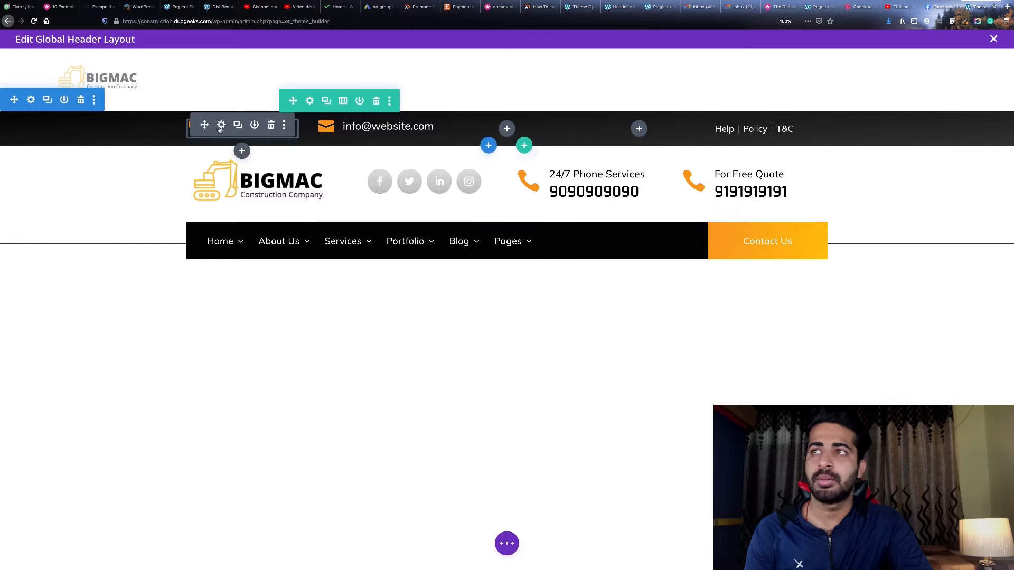
{"action": "left_click", "coordinate": [221, 125]}
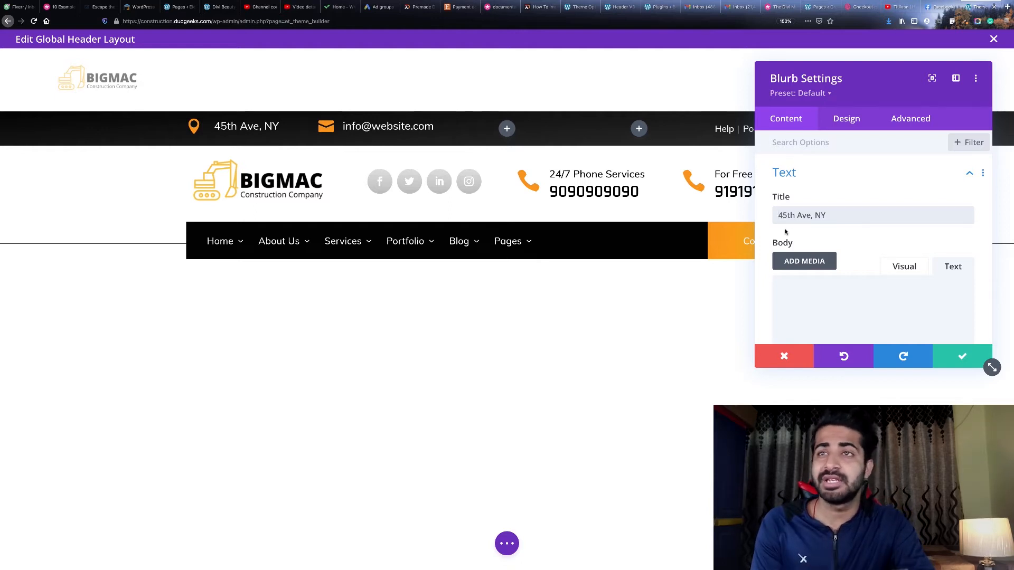
{"action": "left_click", "coordinate": [798, 359]}
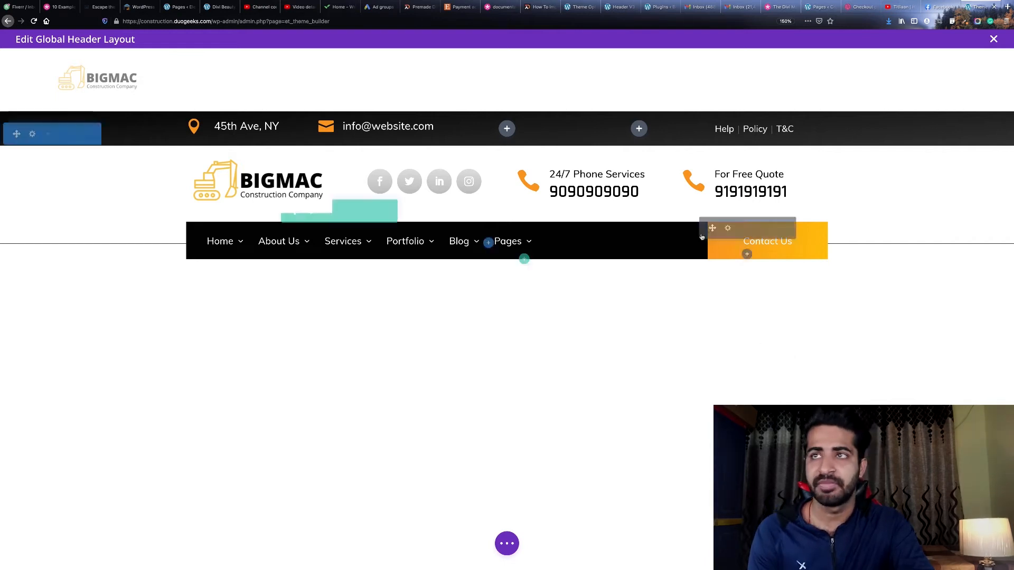
Open the Help | Policy | T&C text module in Visual mode and place the cursor in Policy.
{"action": "left_click", "coordinate": [748, 128]}
{"action": "scroll", "coordinate": [843, 210], "scroll_direction": "down", "scroll_amount": 1}
{"action": "left_click", "coordinate": [912, 182]}
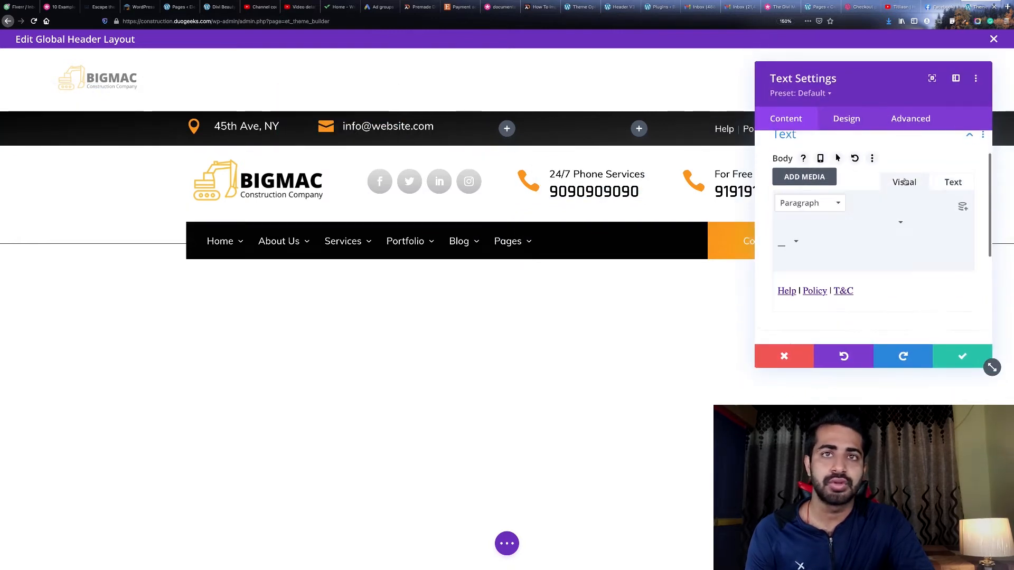
{"action": "left_click", "coordinate": [814, 294]}
{"action": "type", "text": "h"}
{"action": "key", "text": "BackSpace"}
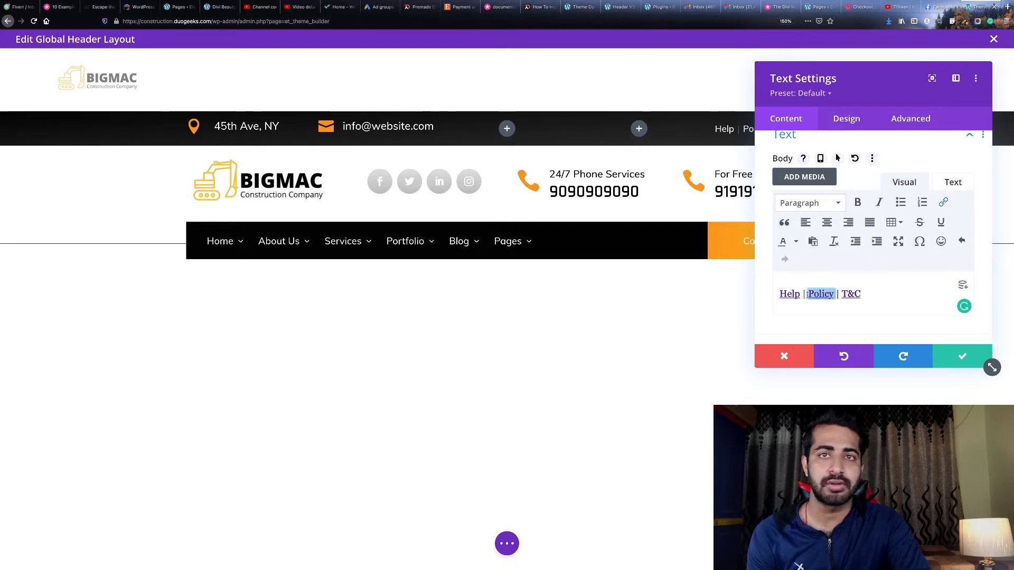
Inspect the Policy link's URL and same-window target, then cancel and close the text settings.
{"action": "left_click", "coordinate": [943, 202]}
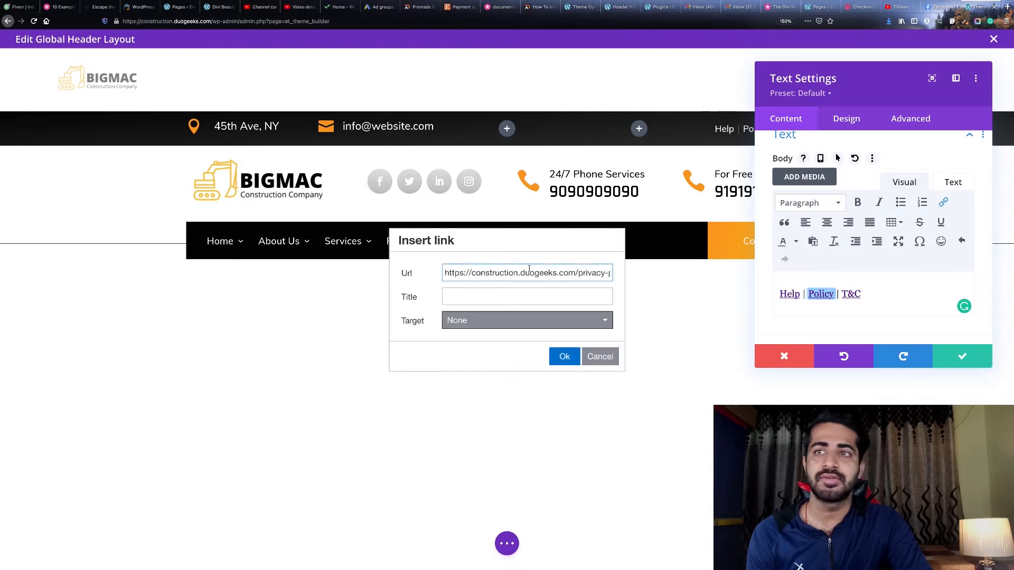
{"action": "left_click_drag", "start_coordinate": [505, 273], "coordinate": [597, 275]}
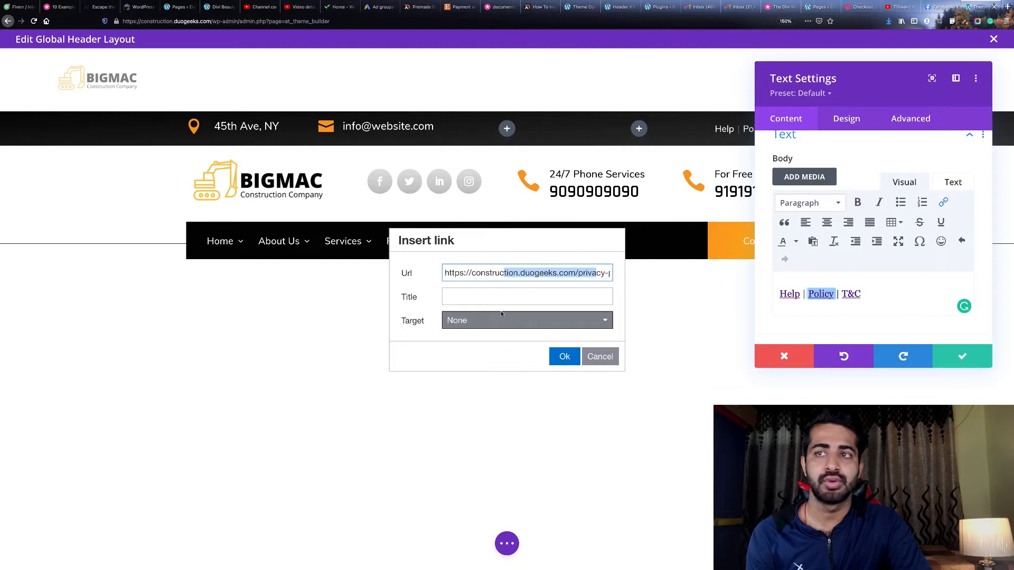
{"action": "left_click", "coordinate": [482, 322]}
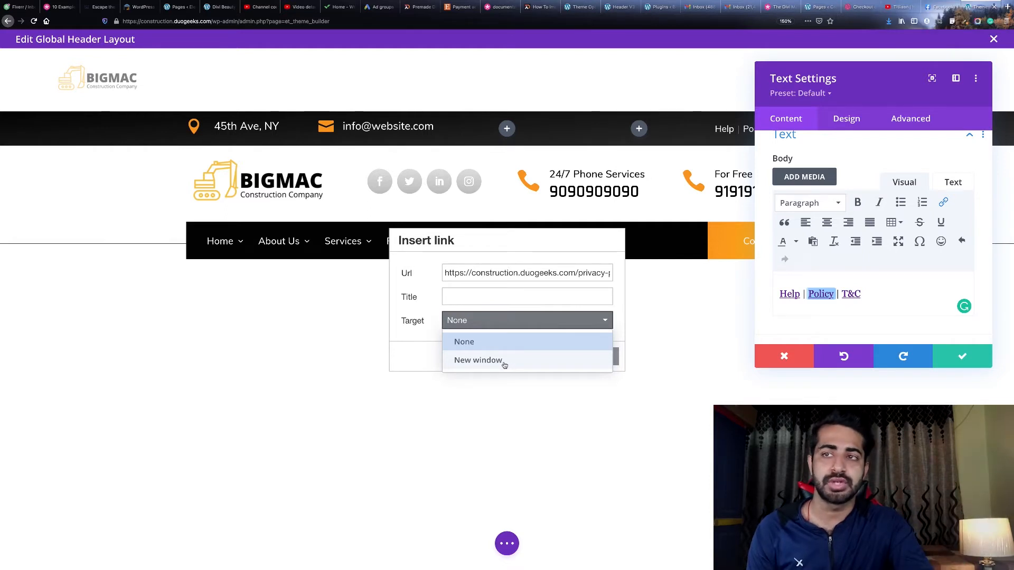
{"action": "left_click", "coordinate": [480, 344]}
{"action": "left_click", "coordinate": [600, 357]}
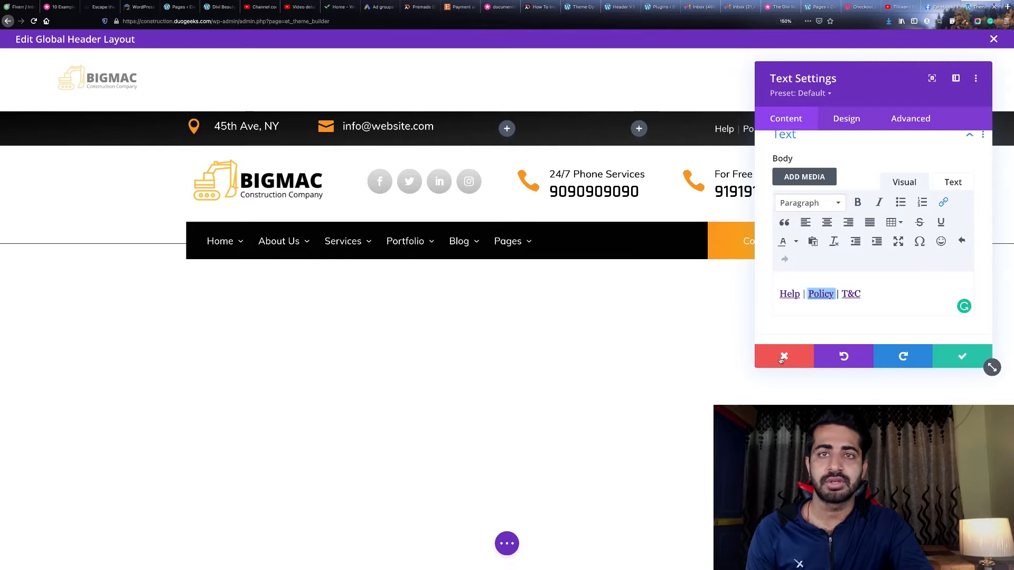
{"action": "left_click", "coordinate": [783, 357]}
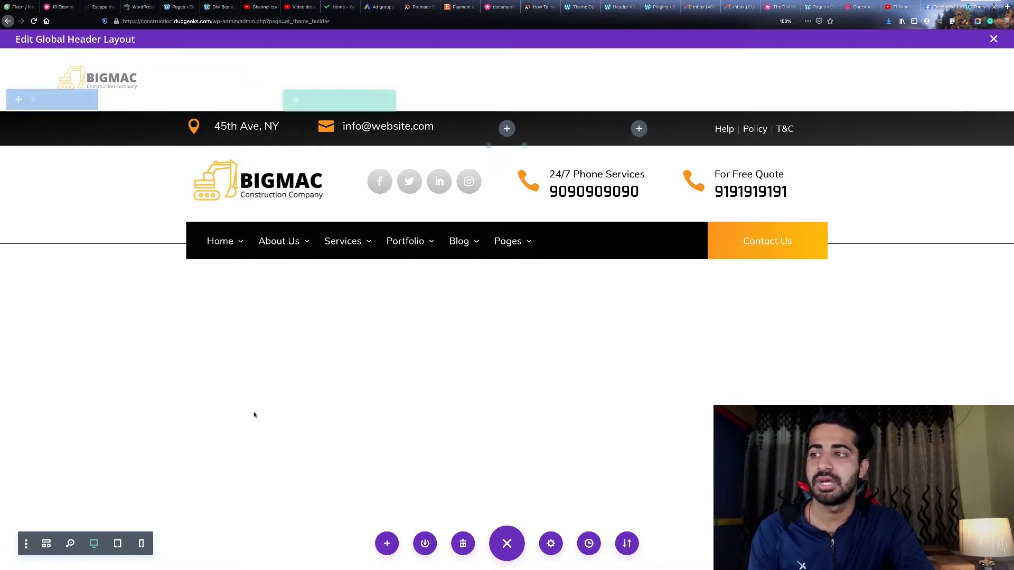
Switch to 768px Tablet View and review the menu module's Logo, Elements and Link options.
{"action": "left_click", "coordinate": [119, 544]}
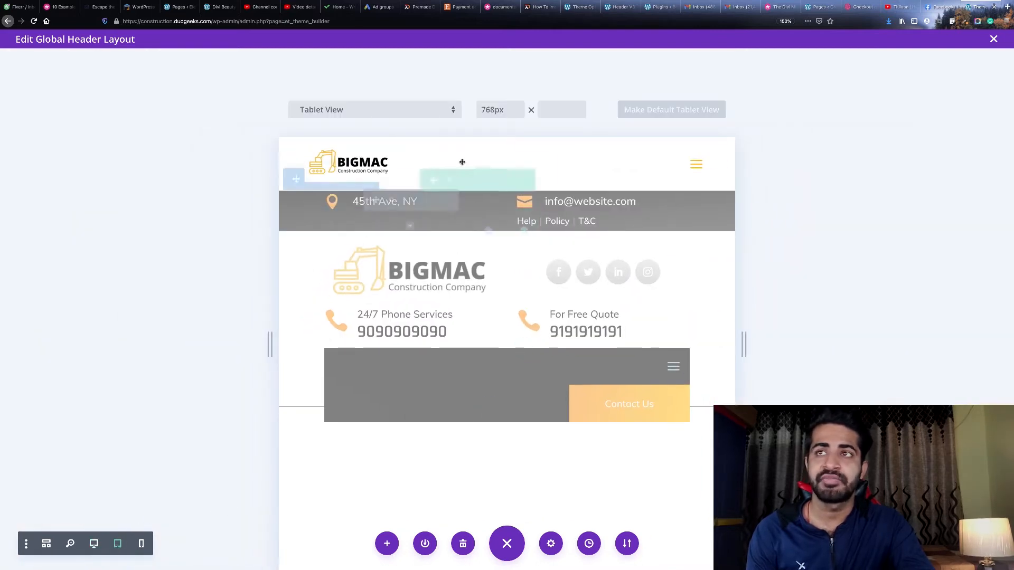
{"action": "left_click", "coordinate": [486, 168]}
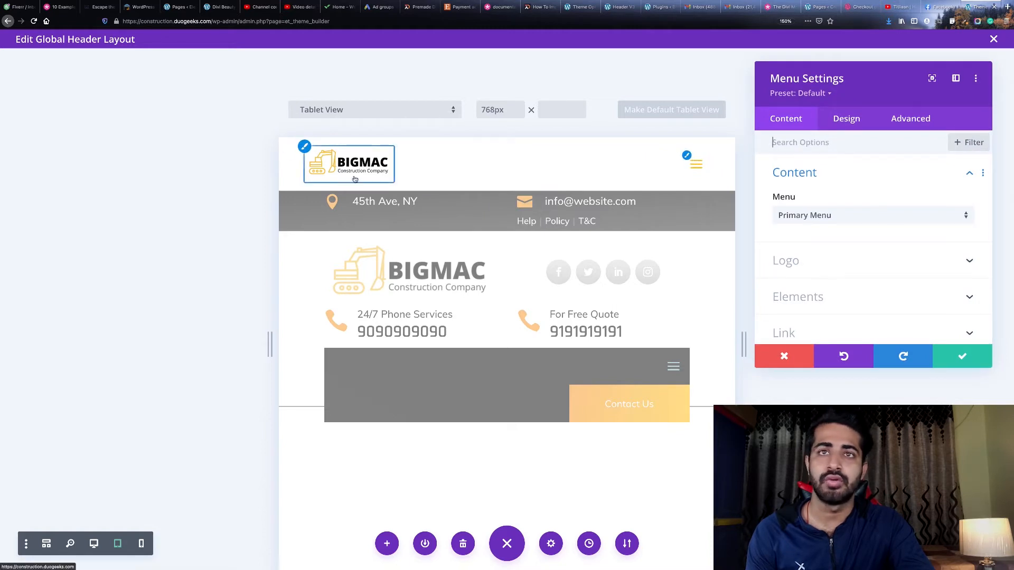
{"action": "left_click", "coordinate": [800, 261]}
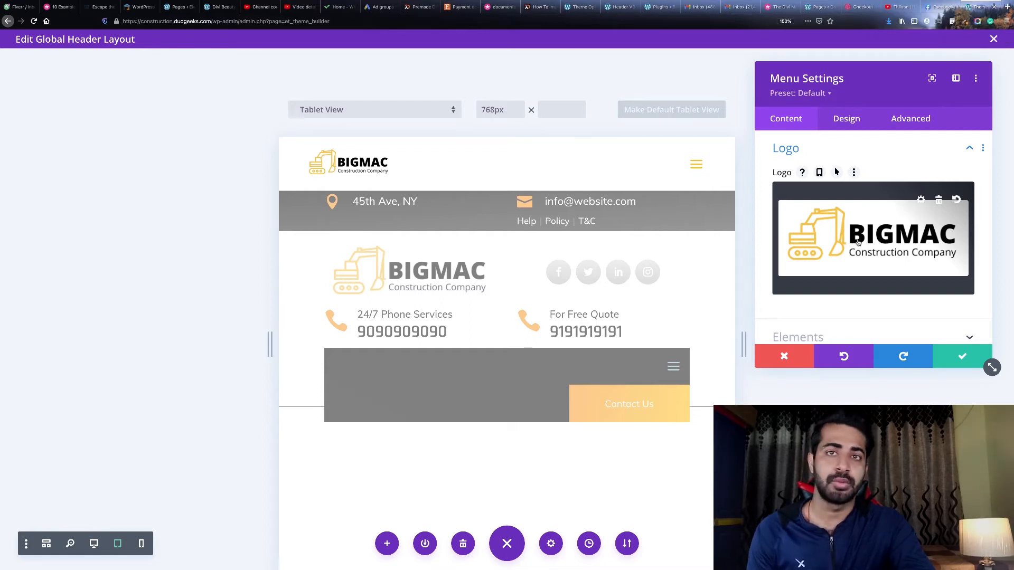
{"action": "scroll", "coordinate": [844, 235], "scroll_direction": "down", "scroll_amount": 3}
{"action": "left_click", "coordinate": [827, 245]}
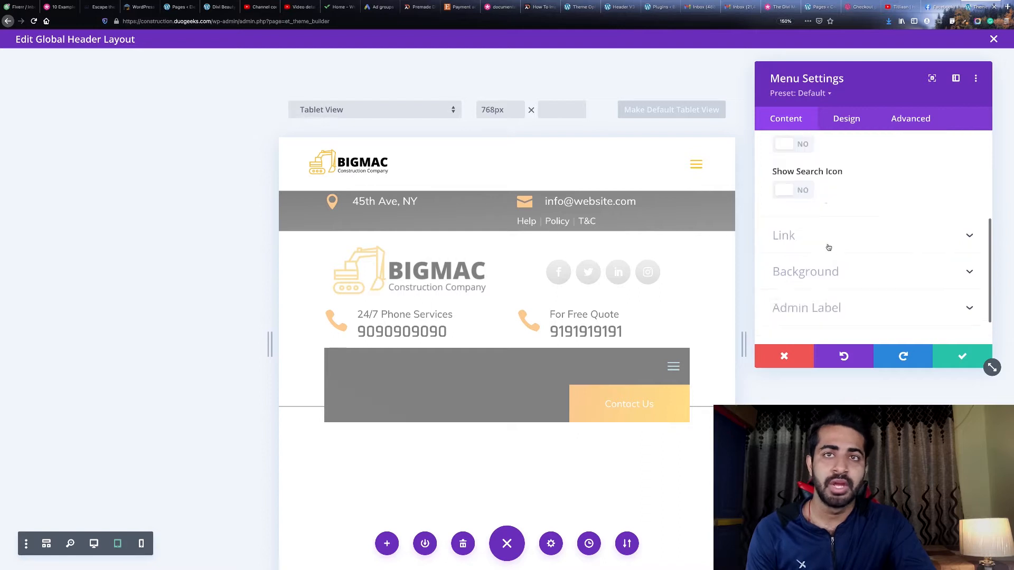
{"action": "scroll", "coordinate": [829, 246], "scroll_direction": "down", "scroll_amount": 2}
{"action": "left_click", "coordinate": [799, 204]}
{"action": "left_click", "coordinate": [792, 188]}
{"action": "double_click", "coordinate": [791, 187]}
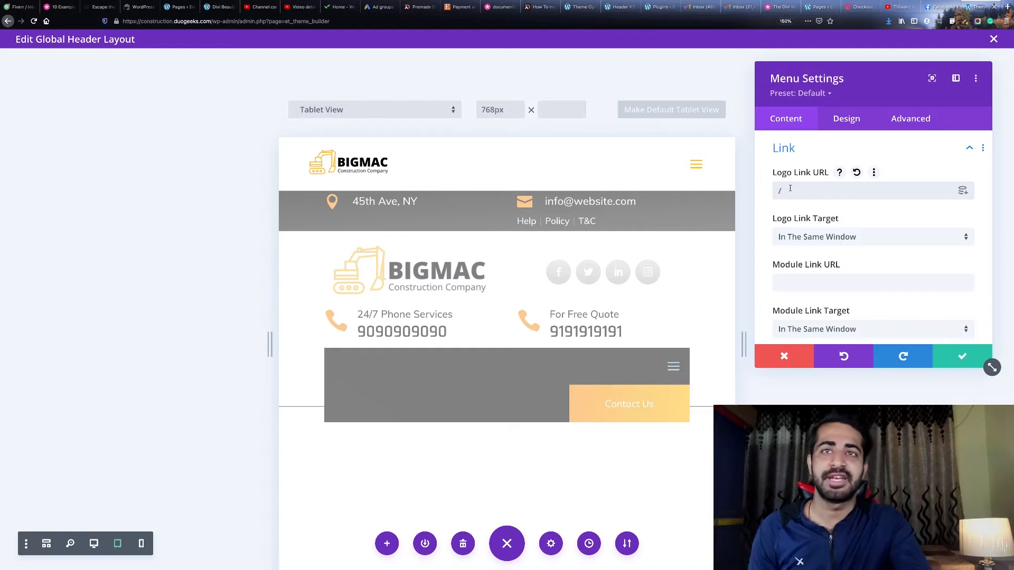
{"action": "left_click", "coordinate": [776, 352]}
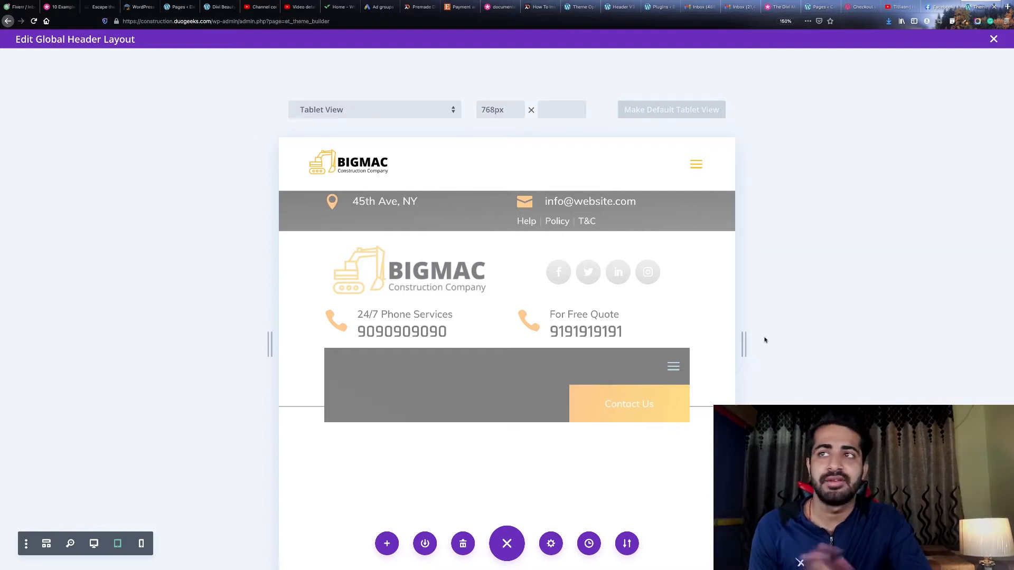
Review the icon colours in the menu module's Design settings.
{"action": "mouse_move", "coordinate": [481, 169]}
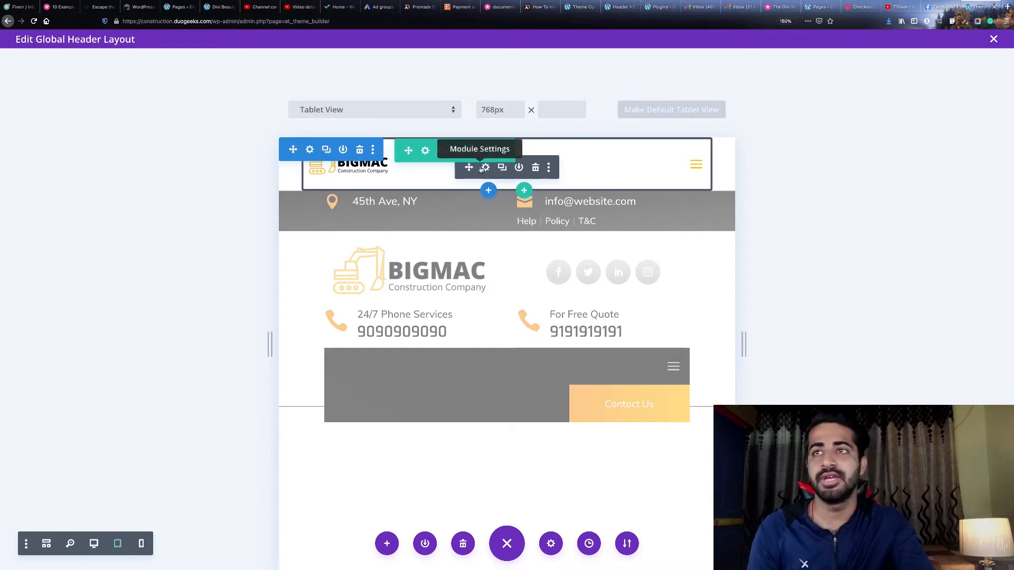
{"action": "left_click", "coordinate": [483, 168]}
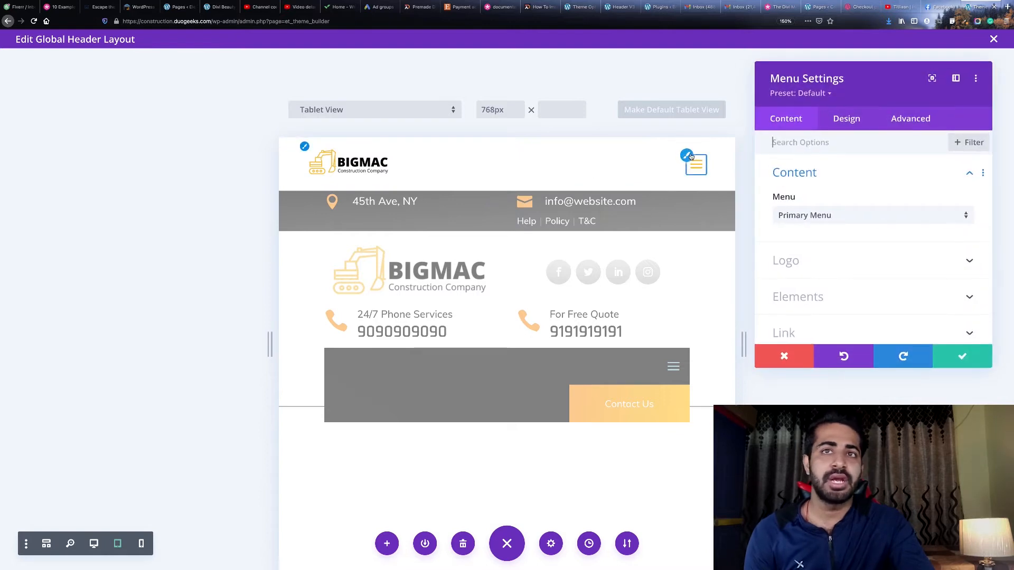
{"action": "left_click", "coordinate": [687, 155]}
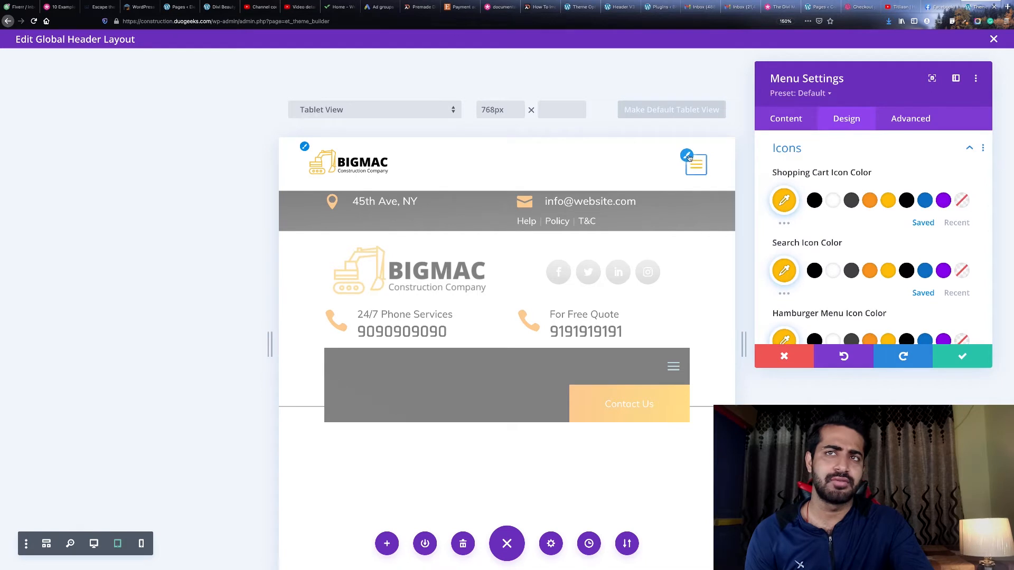
{"action": "scroll", "coordinate": [800, 200], "scroll_direction": "down", "scroll_amount": 1}
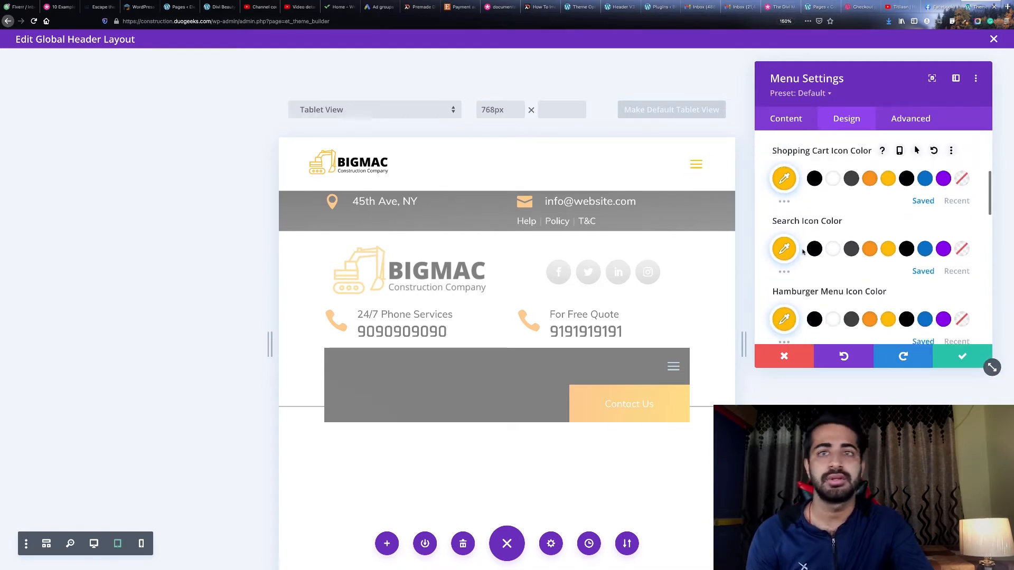
{"action": "scroll", "coordinate": [848, 305], "scroll_direction": "down", "scroll_amount": 5}
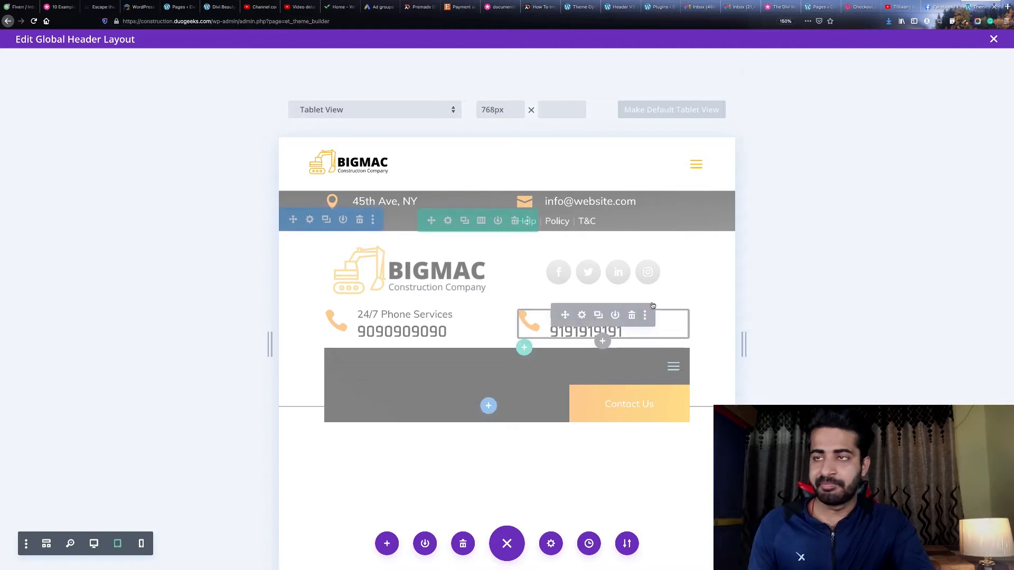
Preview the global header at 360px Phone View.
{"action": "left_click", "coordinate": [146, 547]}
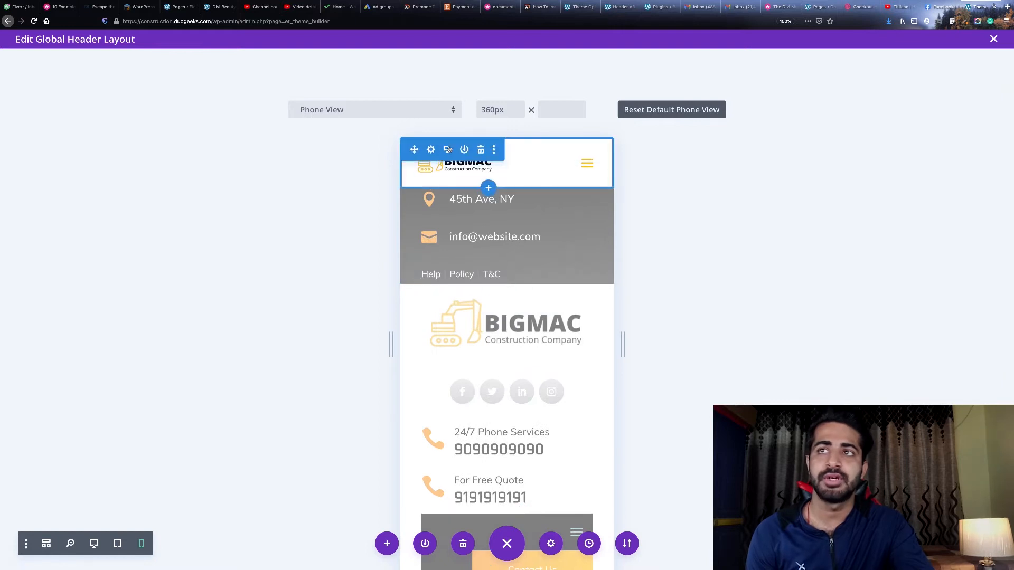
{"action": "scroll", "coordinate": [459, 285], "scroll_direction": "down", "scroll_amount": 2}
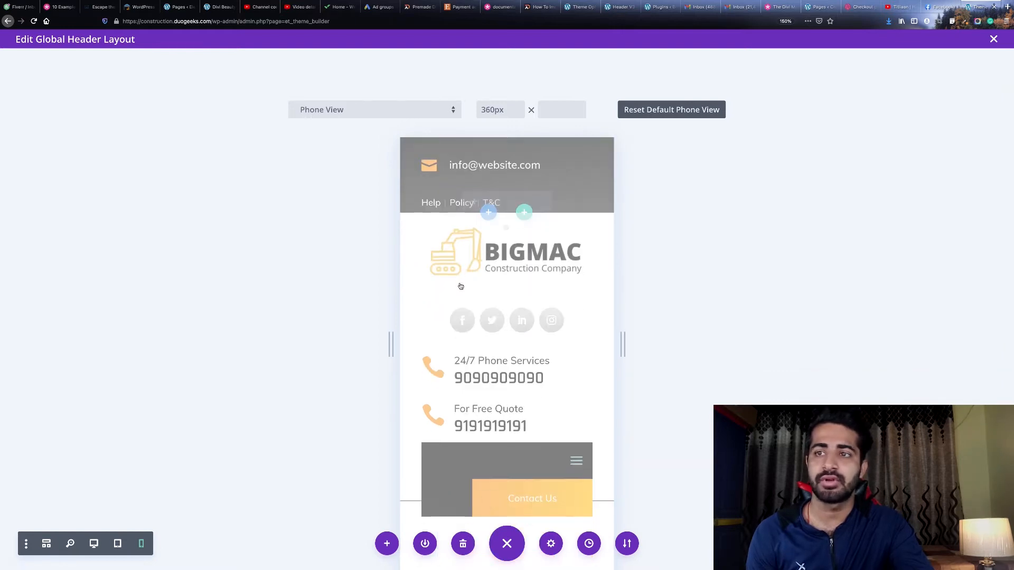
{"action": "scroll", "coordinate": [465, 296], "scroll_direction": "up", "scroll_amount": 2}
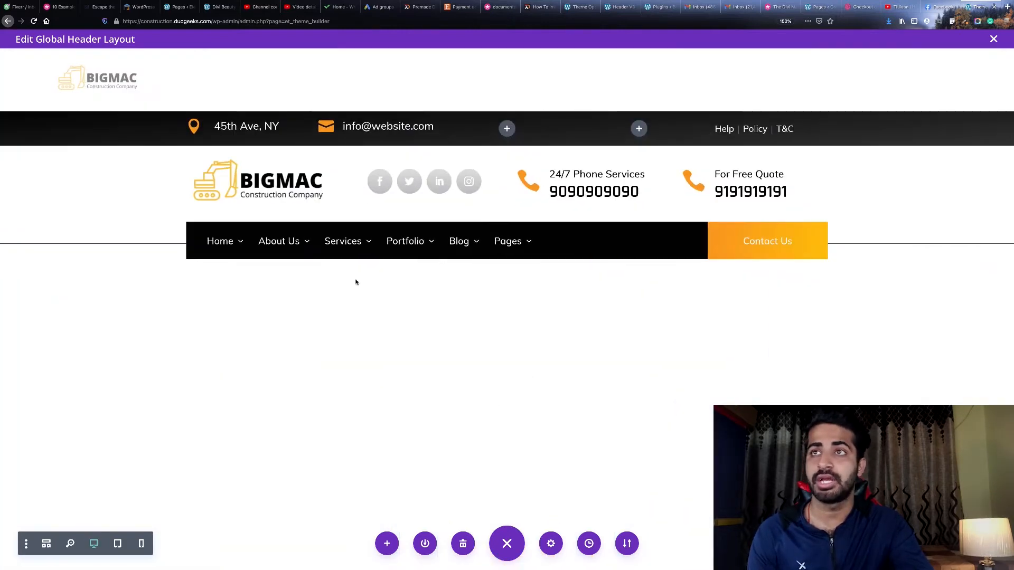
Save & Exit the header editor and open the live site in a new tab.
{"action": "left_click", "coordinate": [993, 39]}
{"action": "left_click", "coordinate": [499, 365]}
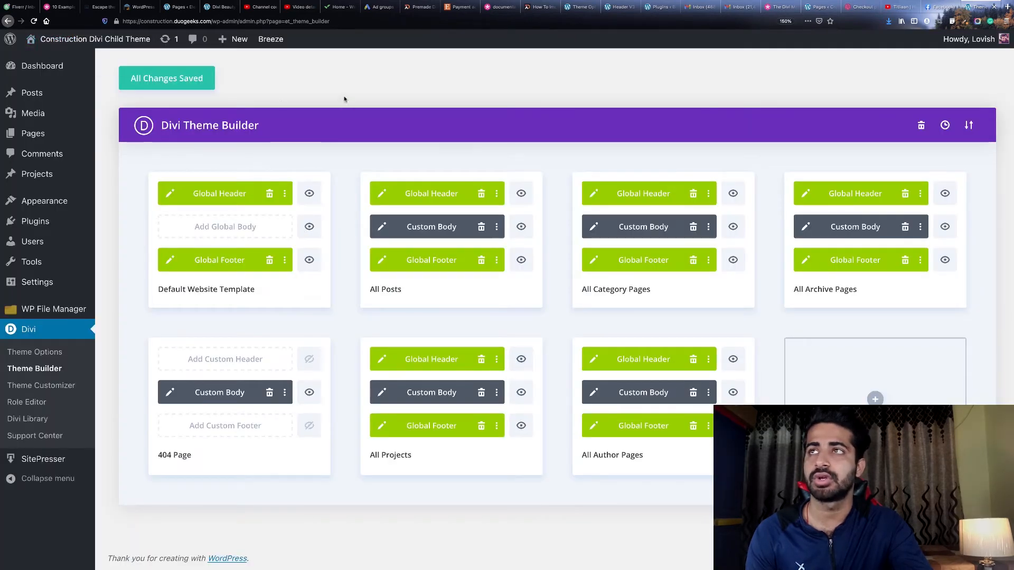
{"action": "mouse_move", "coordinate": [65, 41]}
{"action": "right_click", "coordinate": [57, 64]}
{"action": "left_click", "coordinate": [74, 64]}
Scroll down to the live site's BIGMAC footer, then return to the Theme Builder tab.
{"action": "left_click", "coordinate": [978, 7]}
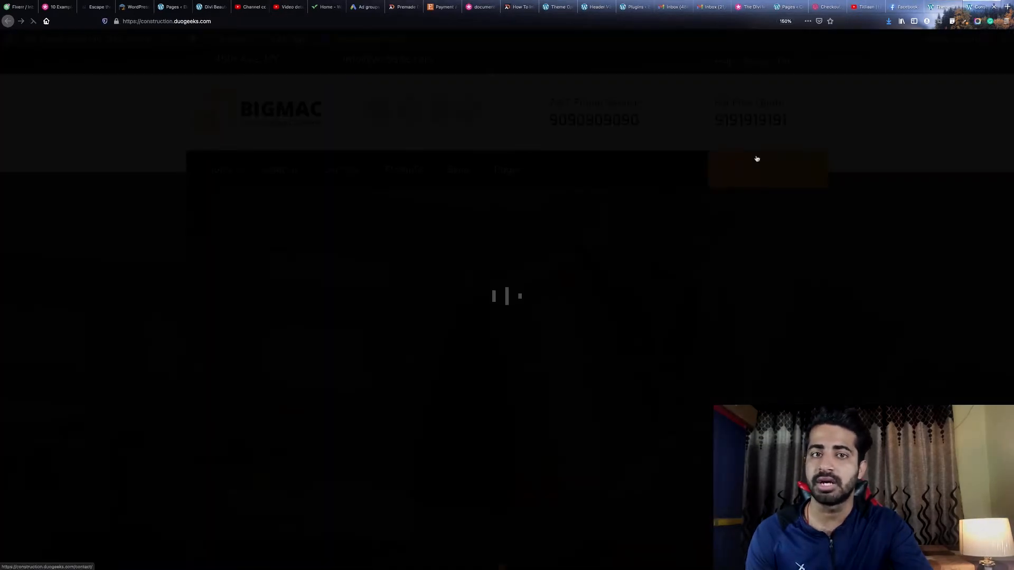
{"action": "scroll", "coordinate": [757, 158], "scroll_direction": "down", "scroll_amount": 15}
{"action": "scroll", "coordinate": [756, 154], "scroll_direction": "down", "scroll_amount": 15}
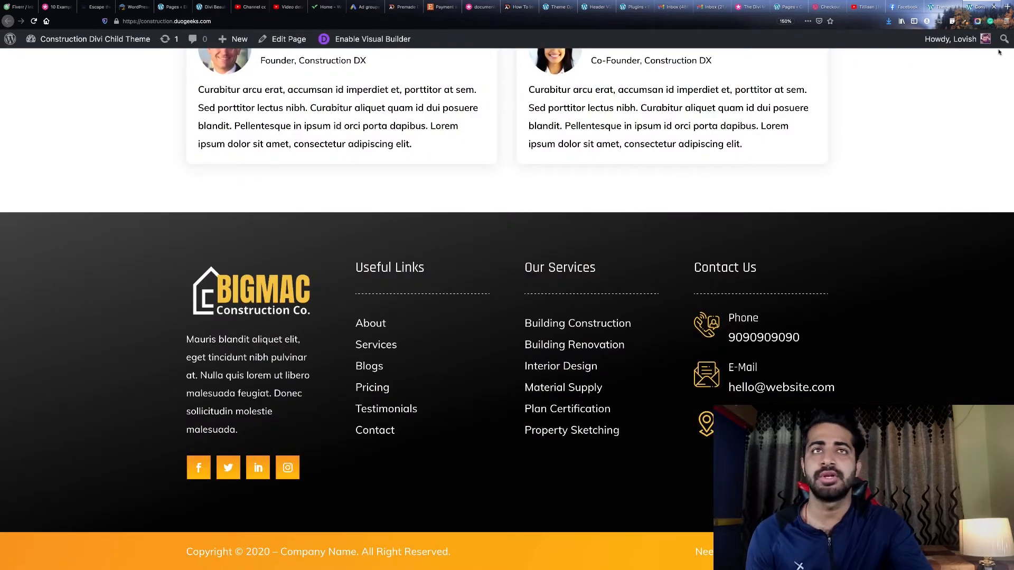
{"action": "left_click", "coordinate": [942, 9]}
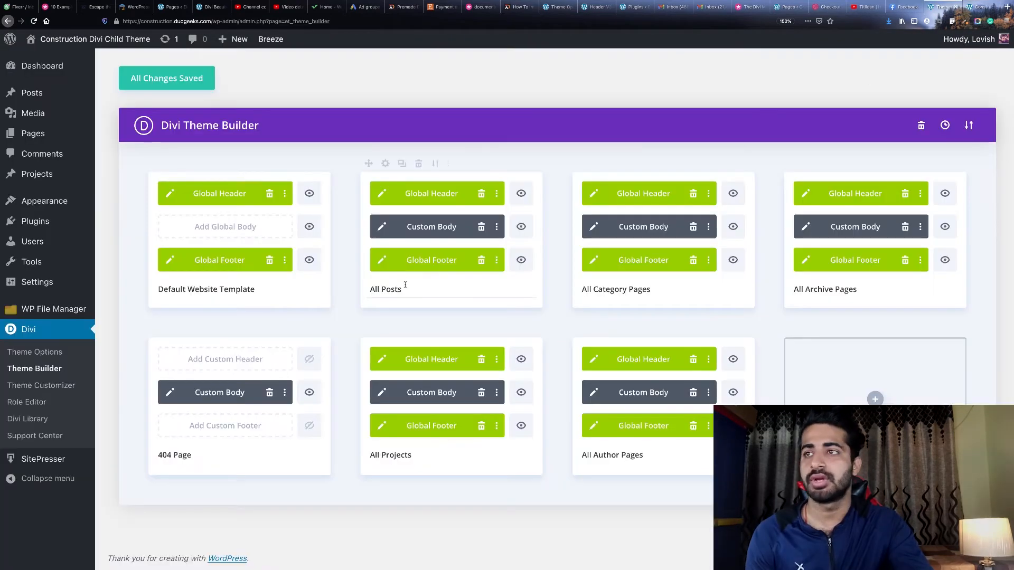
Open the Global Footer for editing and review the copyright text settings.
{"action": "left_click", "coordinate": [172, 259]}
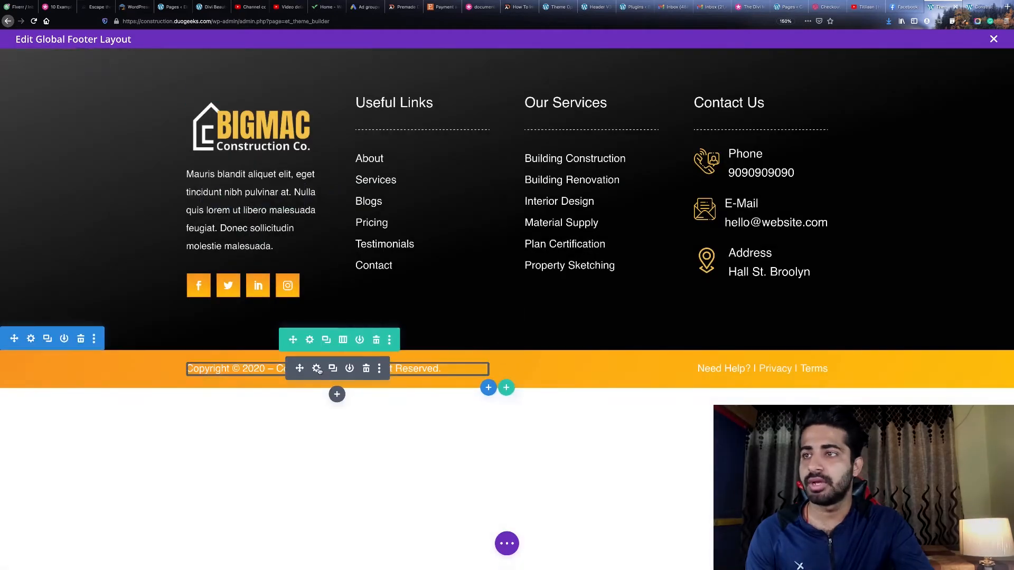
{"action": "left_click", "coordinate": [317, 368]}
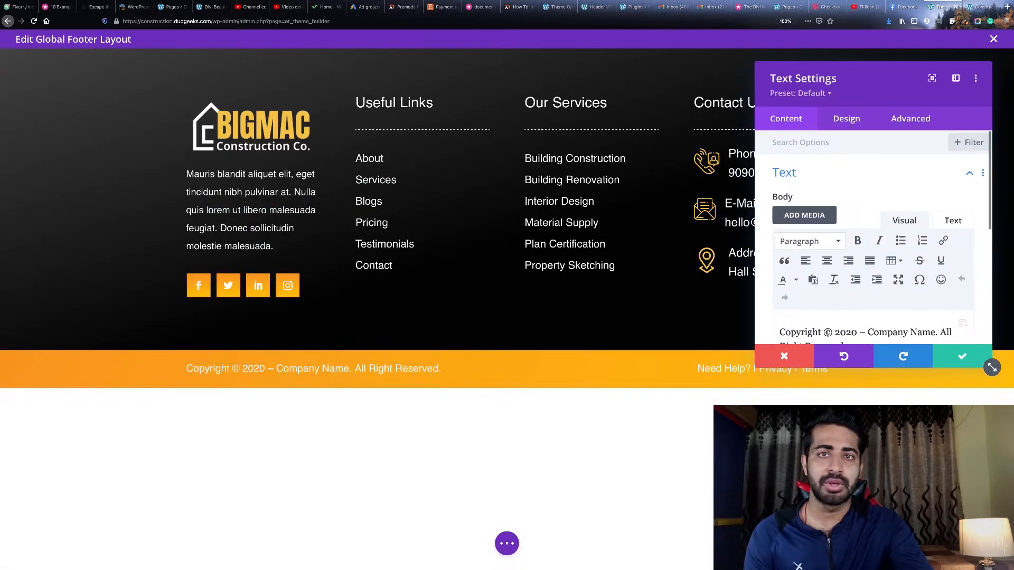
{"action": "scroll", "coordinate": [896, 342], "scroll_direction": "down", "scroll_amount": 1}
{"action": "left_click", "coordinate": [958, 358]}
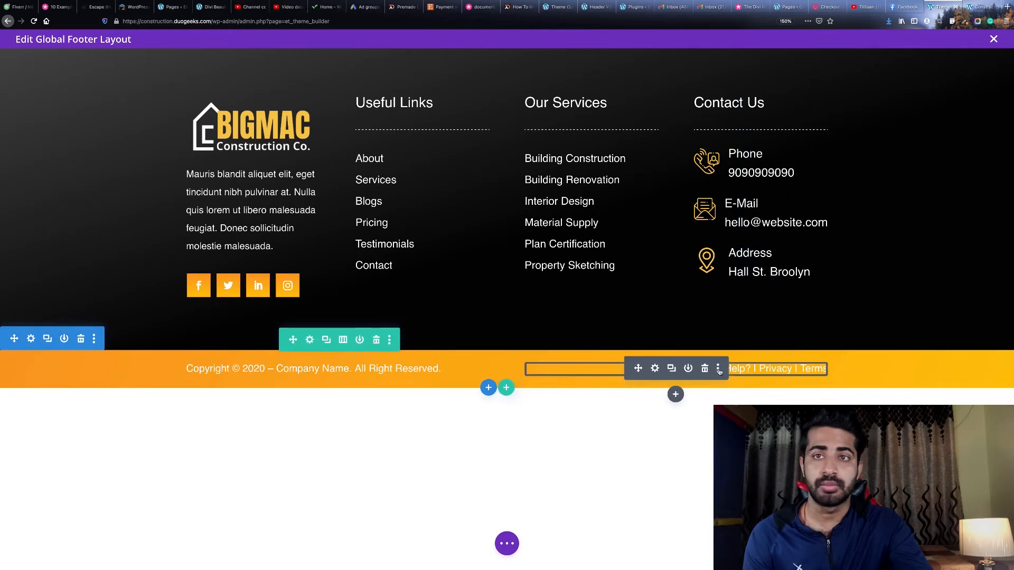
Compare the bottom-bar text with the live site, select 'Need Help?', and save.
{"action": "left_click", "coordinate": [655, 368]}
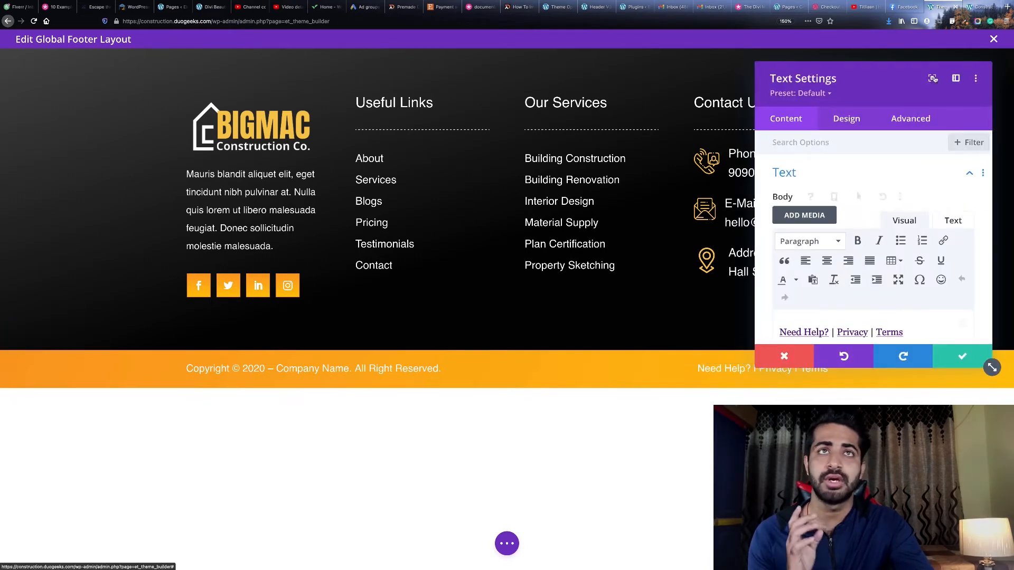
{"action": "left_click", "coordinate": [976, 7]}
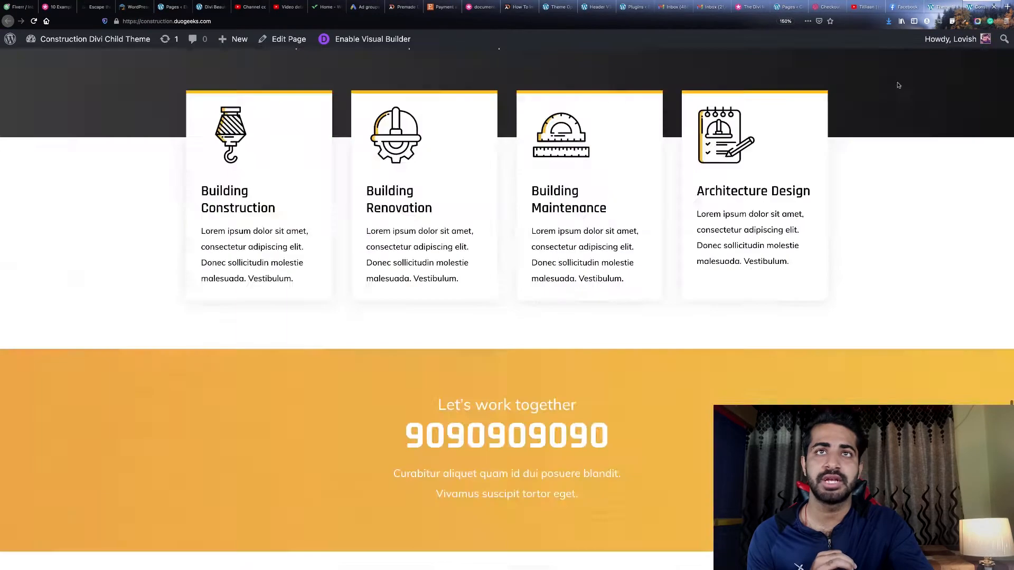
{"action": "scroll", "coordinate": [747, 62], "scroll_direction": "up", "scroll_amount": 15}
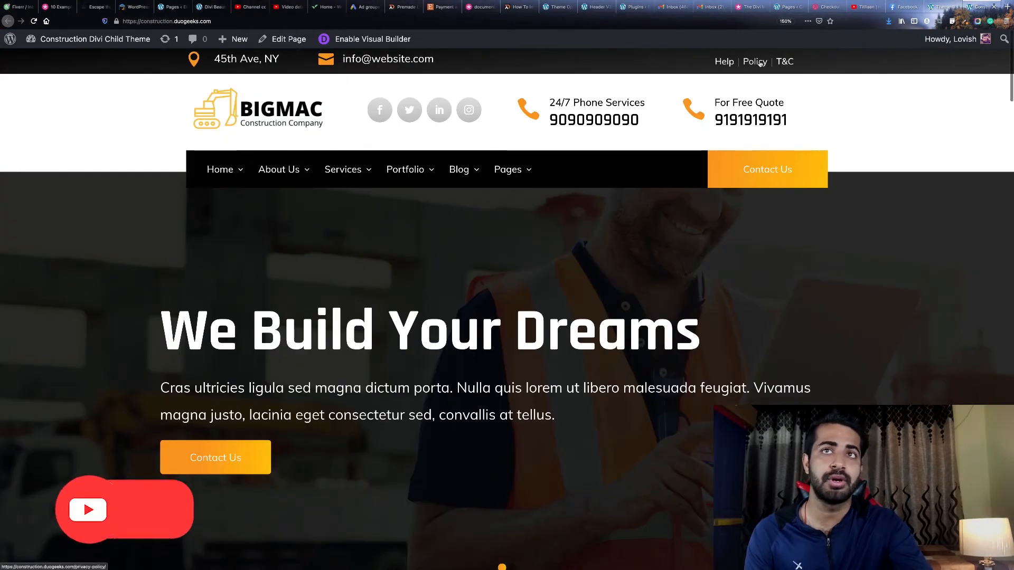
{"action": "left_click", "coordinate": [940, 7]}
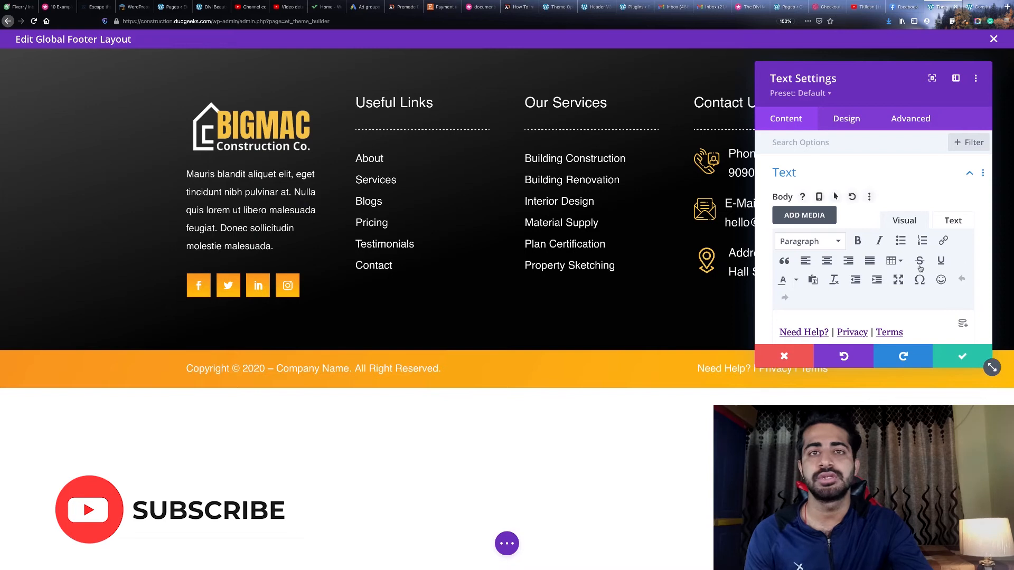
{"action": "scroll", "coordinate": [903, 294], "scroll_direction": "down", "scroll_amount": 2}
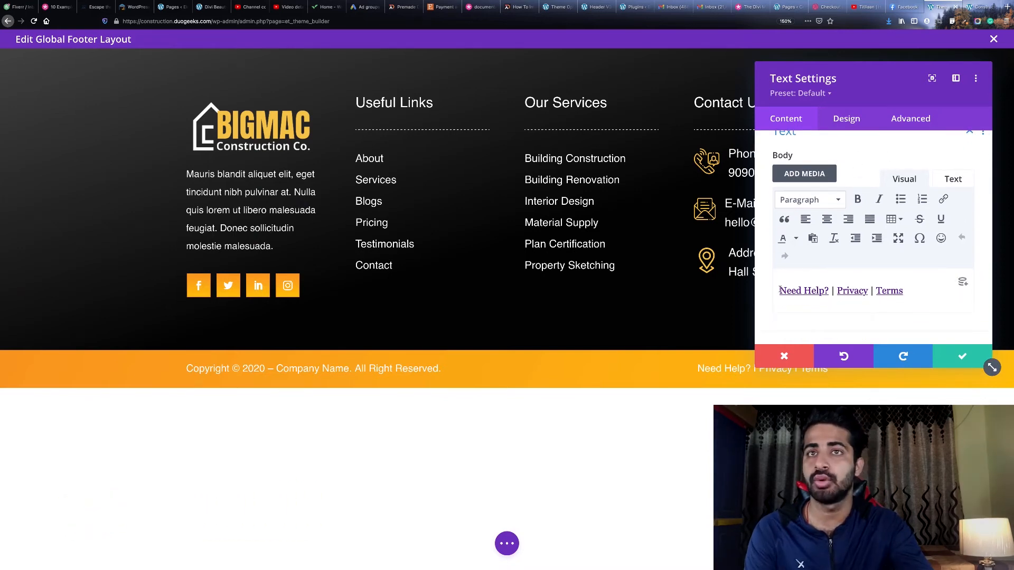
{"action": "left_click_drag", "start_coordinate": [781, 290], "coordinate": [828, 291]}
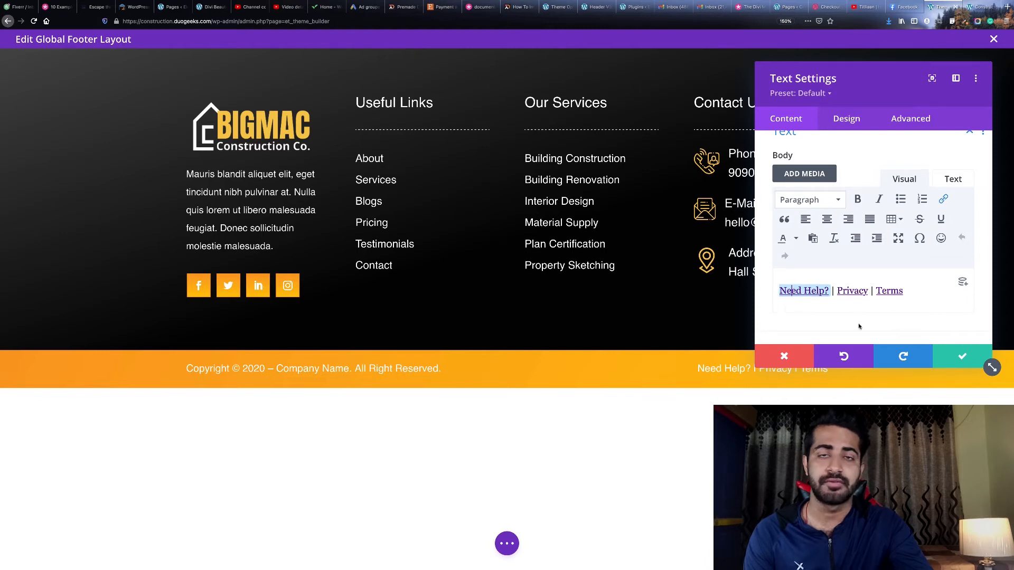
{"action": "left_click", "coordinate": [962, 357]}
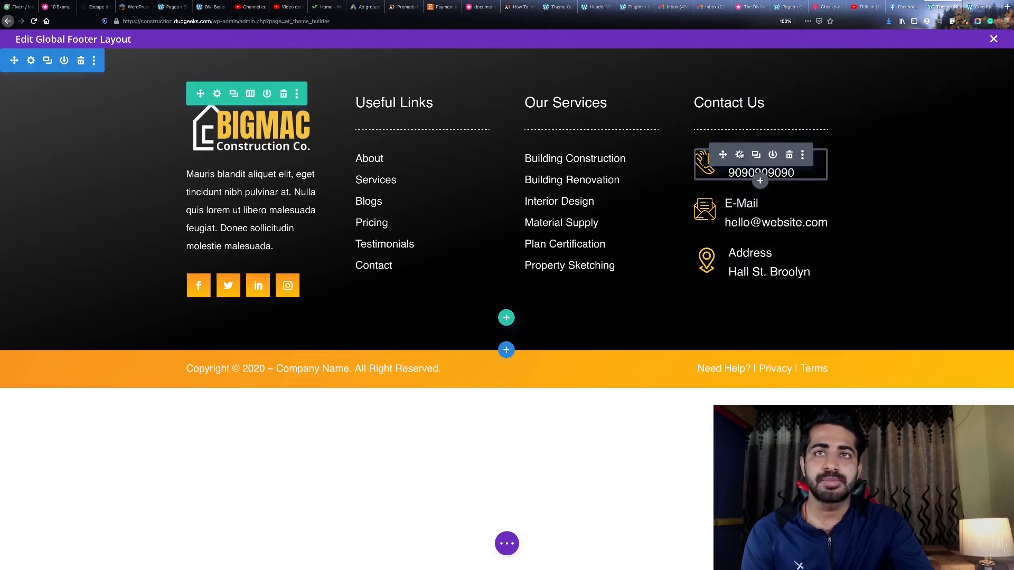
{"action": "left_click", "coordinate": [740, 154]}
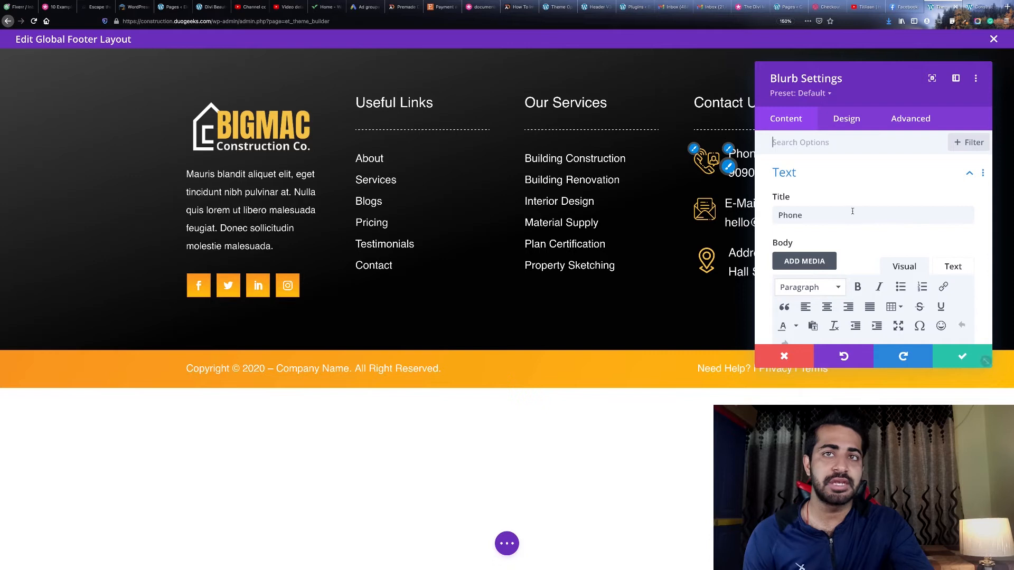
{"action": "scroll", "coordinate": [852, 211], "scroll_direction": "down", "scroll_amount": 2}
{"action": "left_click", "coordinate": [981, 7]}
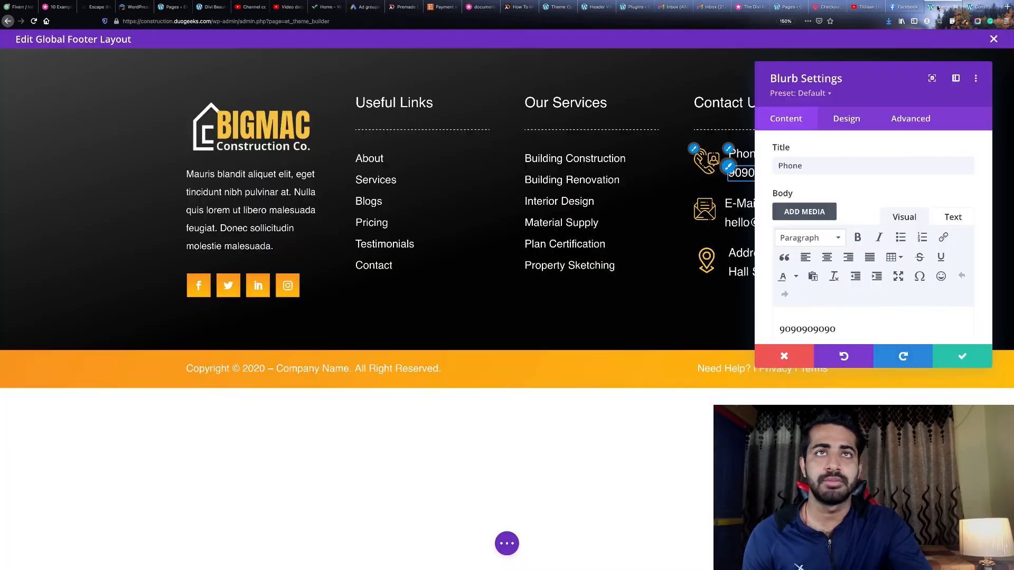
{"action": "left_click", "coordinate": [936, 6]}
{"action": "left_click", "coordinate": [981, 7]}
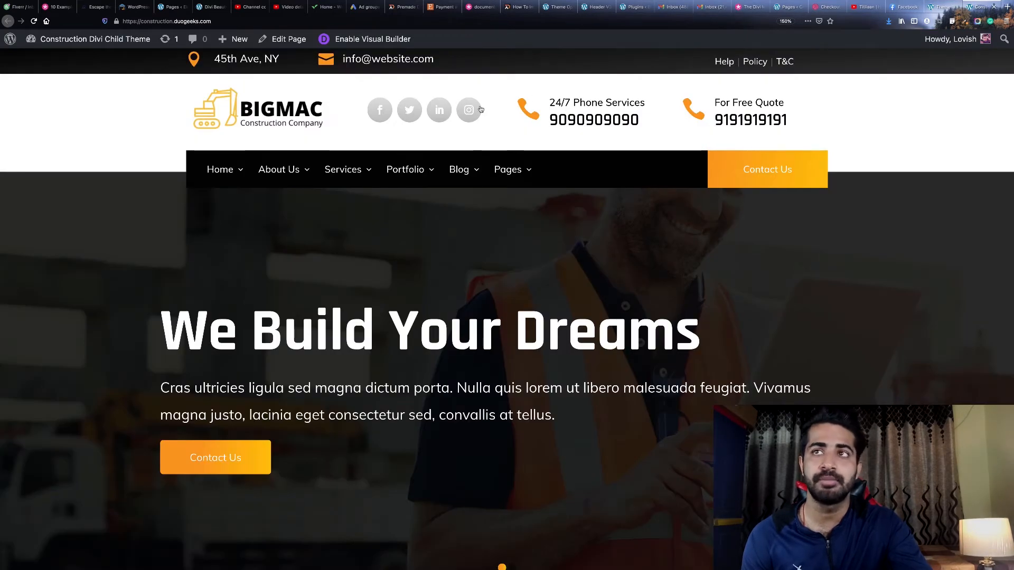
{"action": "left_click", "coordinate": [938, 8]}
{"action": "scroll", "coordinate": [845, 227], "scroll_direction": "down", "scroll_amount": 2}
{"action": "scroll", "coordinate": [792, 217], "scroll_direction": "up", "scroll_amount": 4}
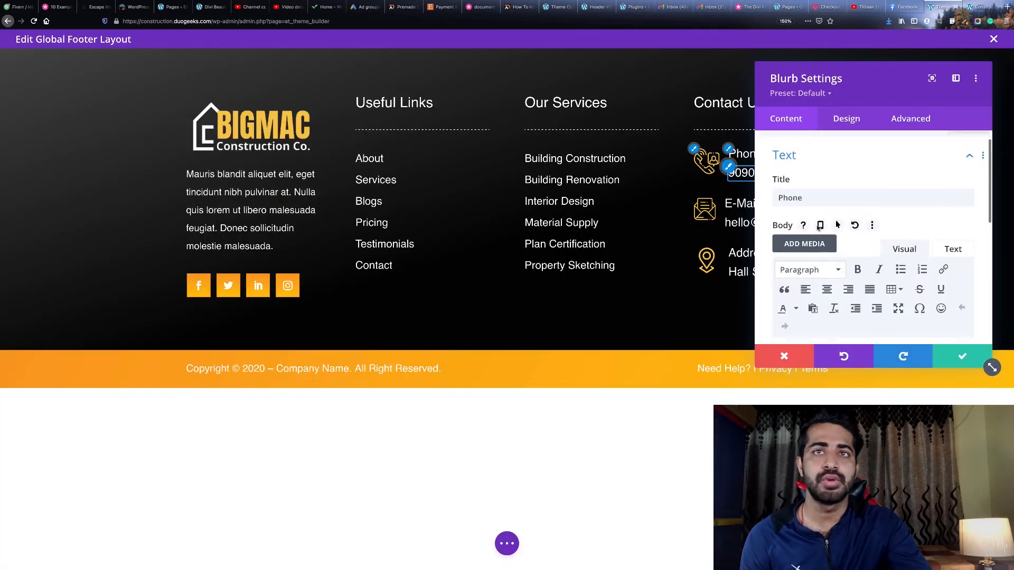
{"action": "scroll", "coordinate": [792, 216], "scroll_direction": "down", "scroll_amount": 3}
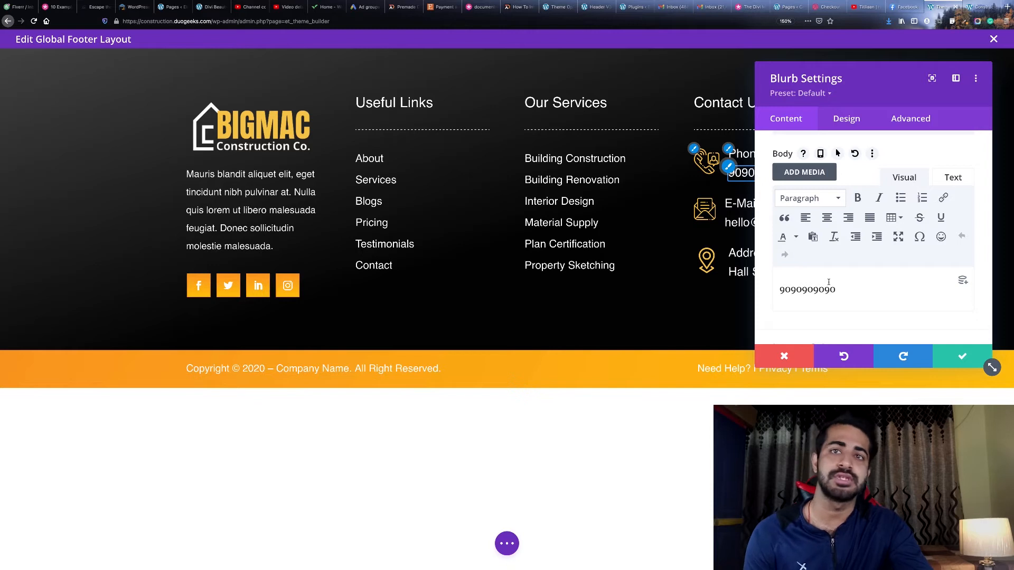
{"action": "scroll", "coordinate": [829, 282], "scroll_direction": "down", "scroll_amount": 5}
{"action": "left_click", "coordinate": [787, 200]}
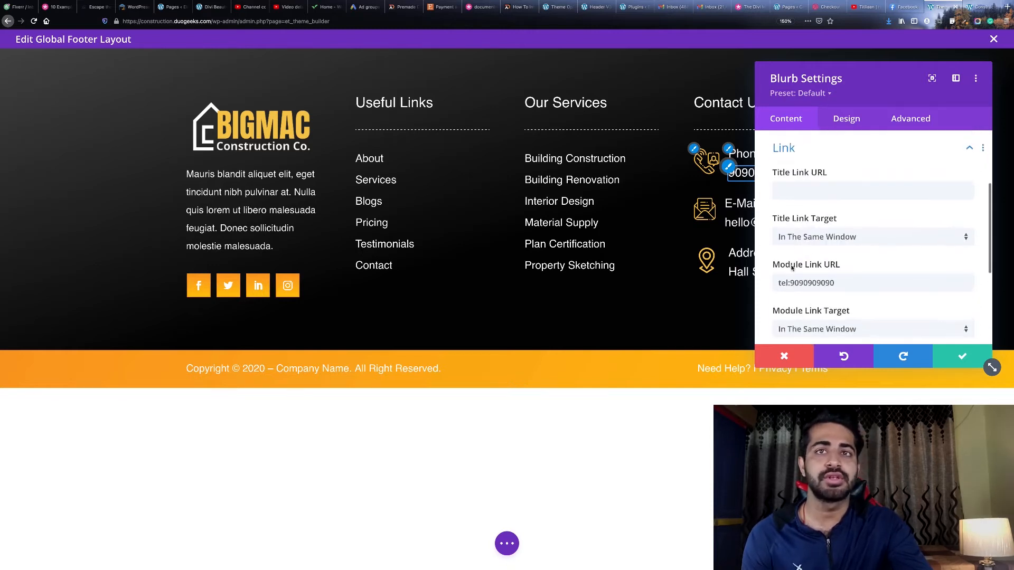
{"action": "left_click_drag", "start_coordinate": [790, 282], "coordinate": [856, 280]}
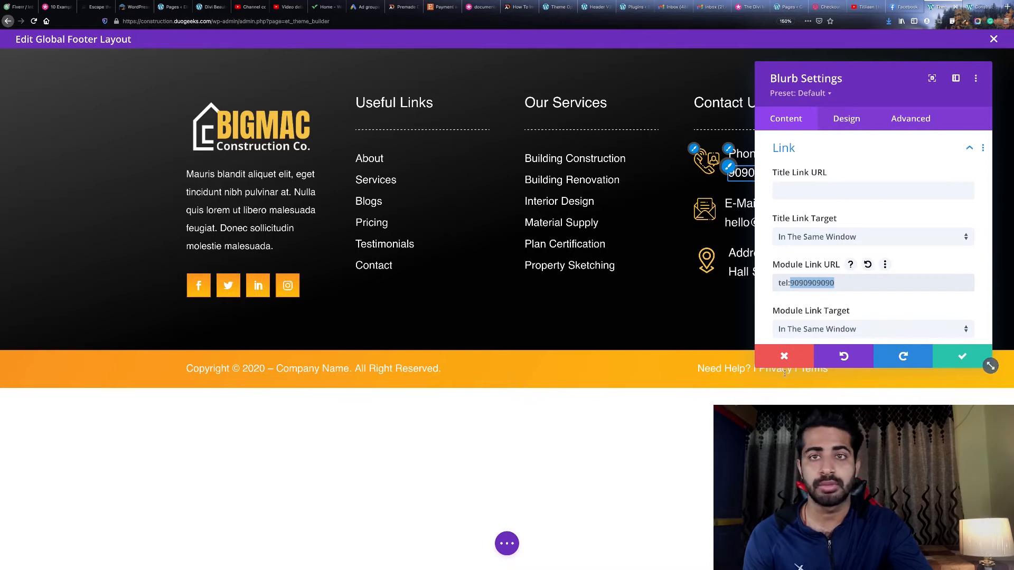
{"action": "left_click", "coordinate": [981, 358]}
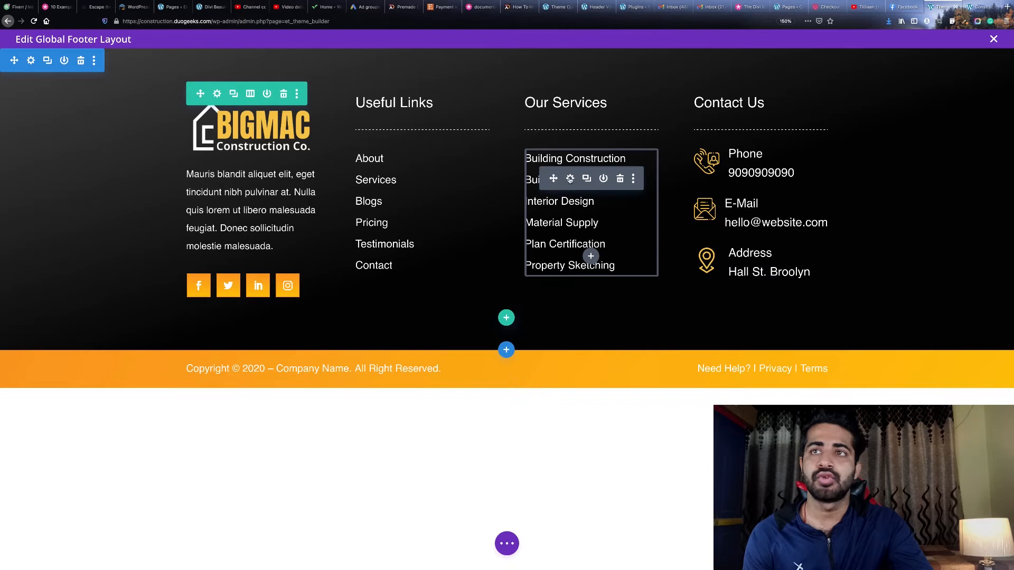
{"action": "left_click", "coordinate": [569, 179]}
{"action": "triple_click", "coordinate": [865, 270]}
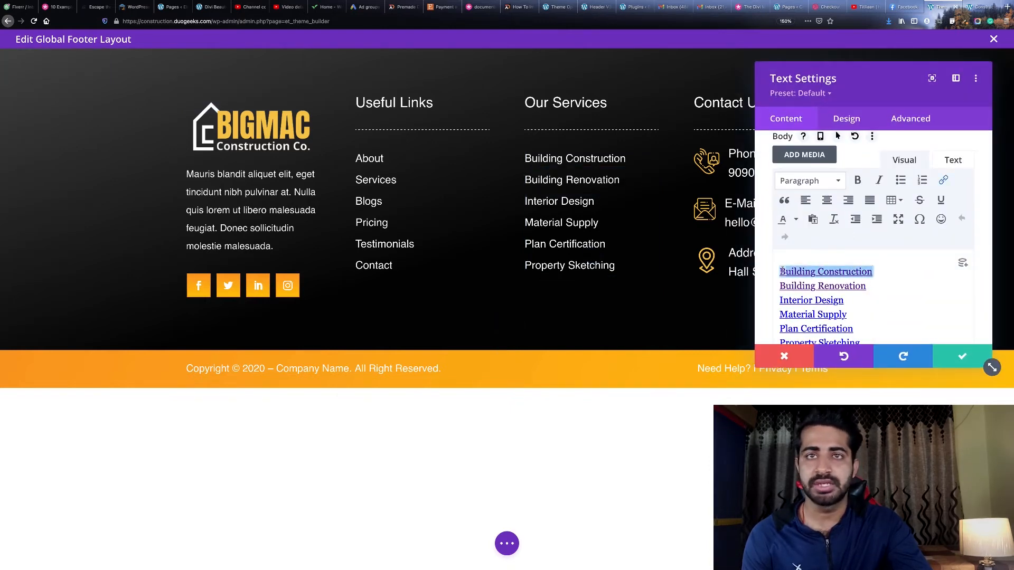
{"action": "type", "text": "skadsadkasdf"}
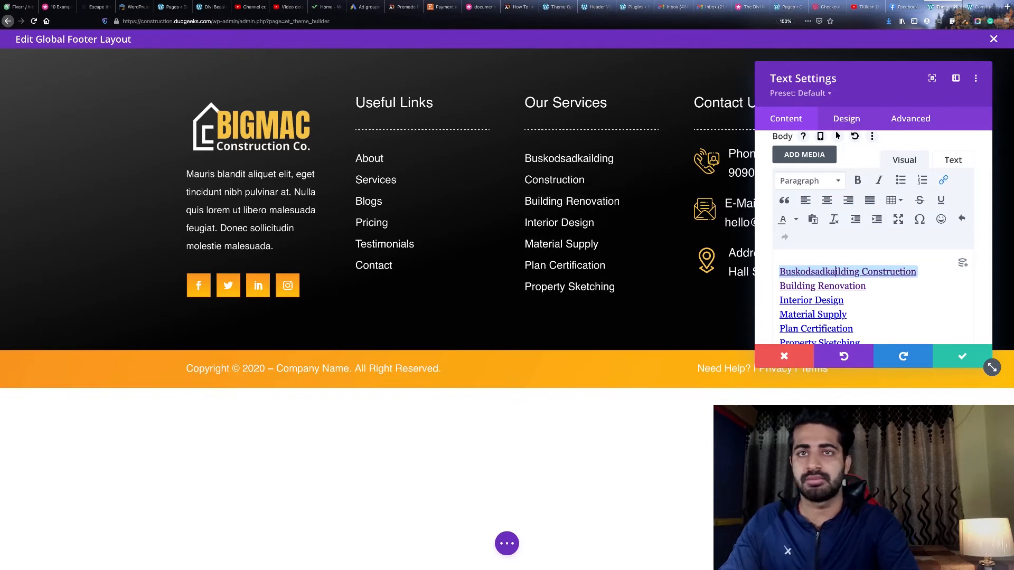
{"action": "left_click", "coordinate": [961, 219]}
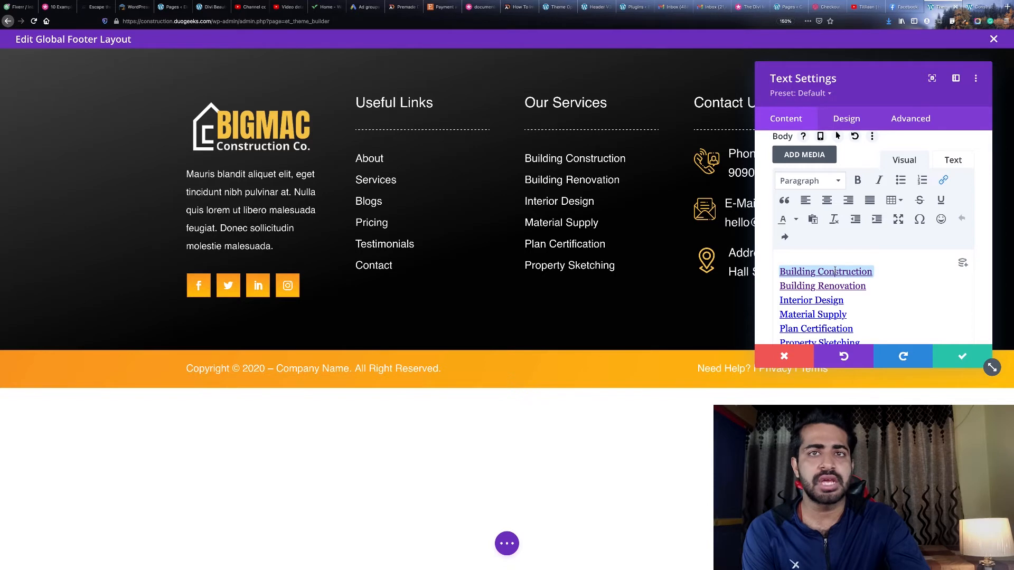
{"action": "left_click_drag", "start_coordinate": [874, 271], "coordinate": [779, 271]}
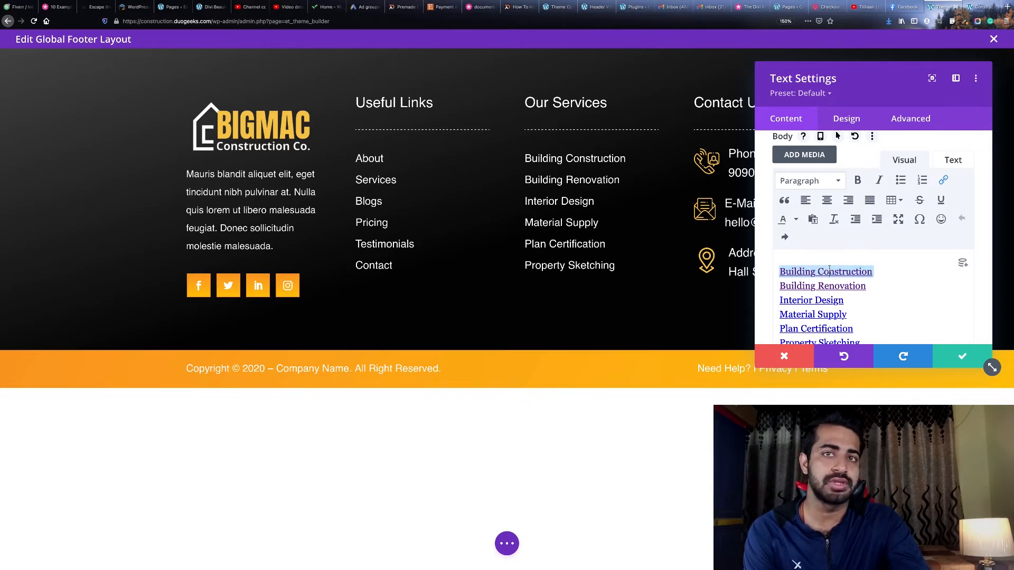
{"action": "left_click", "coordinate": [944, 181]}
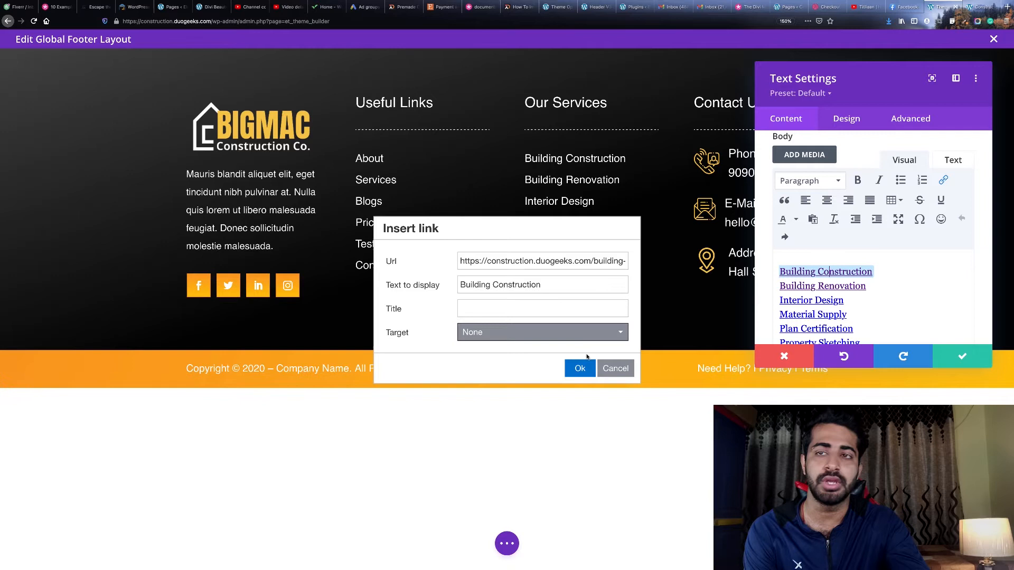
{"action": "left_click", "coordinate": [581, 368]}
{"action": "left_click", "coordinate": [806, 282]}
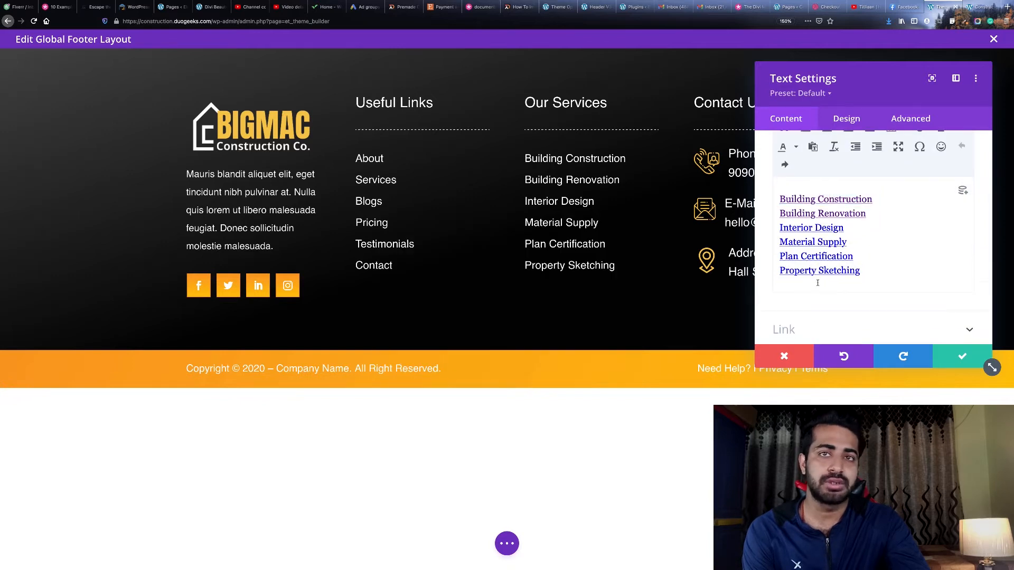
{"action": "left_click", "coordinate": [948, 350]}
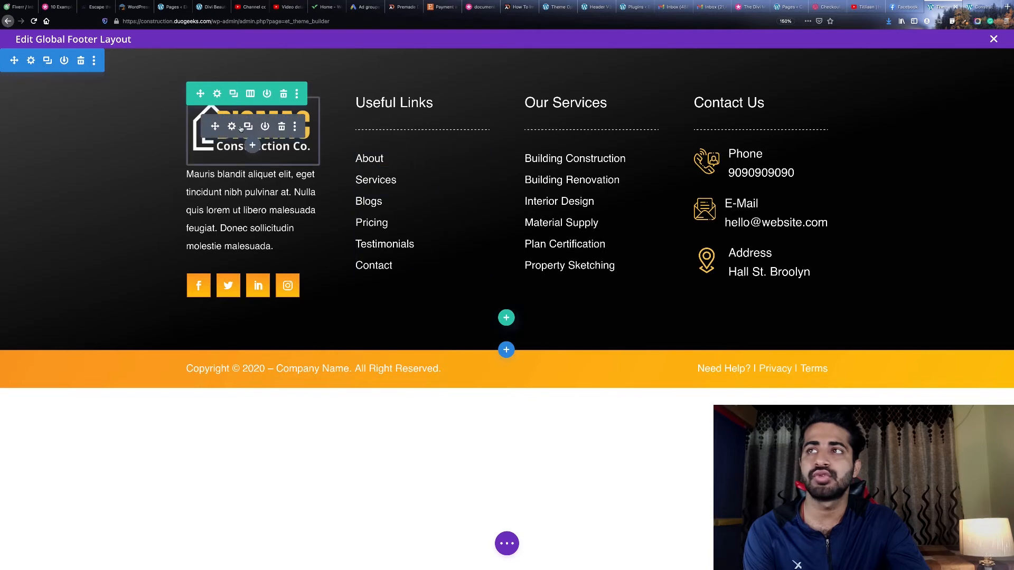
{"action": "left_click", "coordinate": [232, 126]}
{"action": "scroll", "coordinate": [866, 184], "scroll_direction": "down", "scroll_amount": 3}
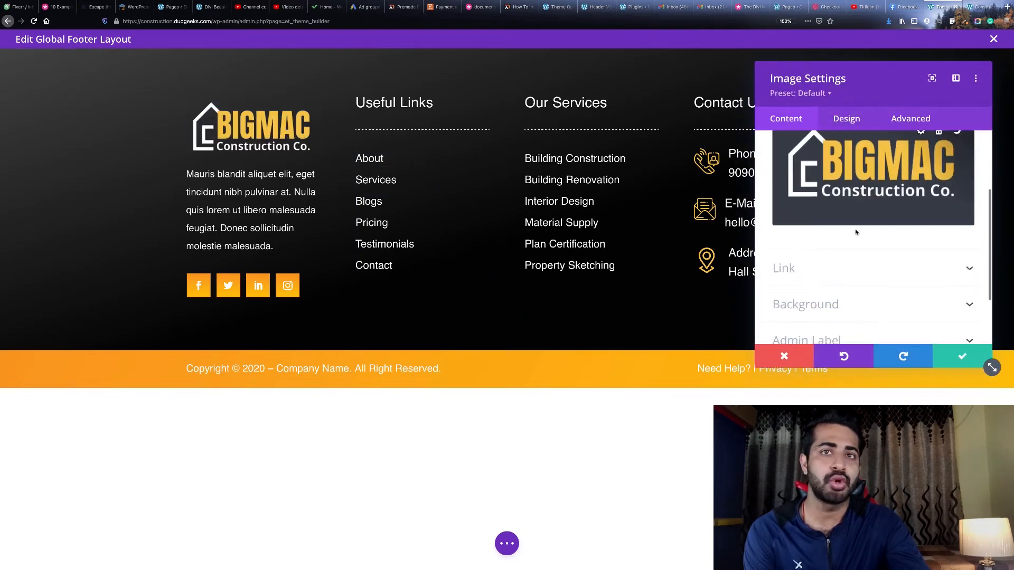
{"action": "left_click", "coordinate": [838, 169]}
{"action": "left_click", "coordinate": [226, 87]}
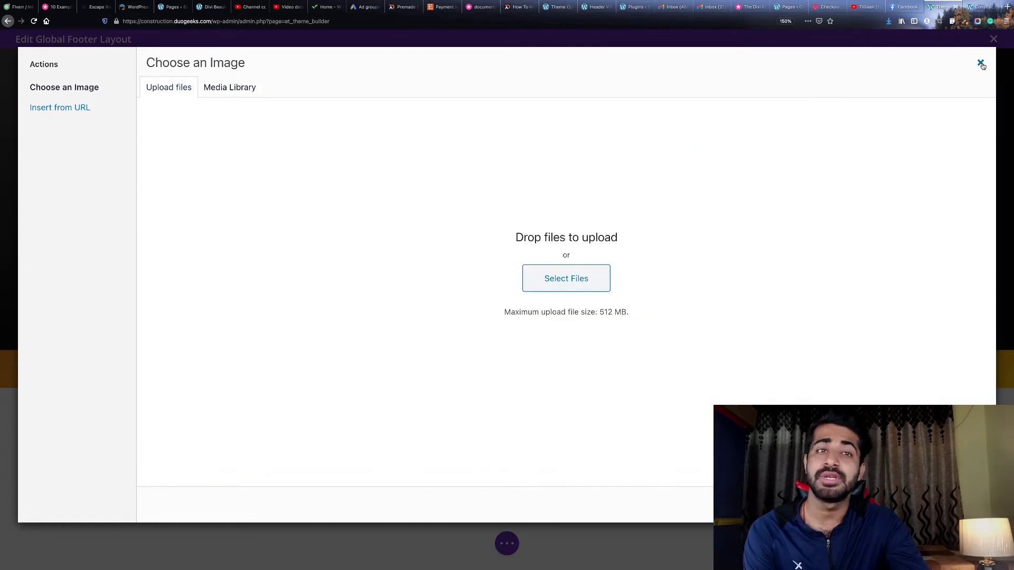
{"action": "left_click", "coordinate": [981, 64]}
{"action": "left_click", "coordinate": [945, 359]}
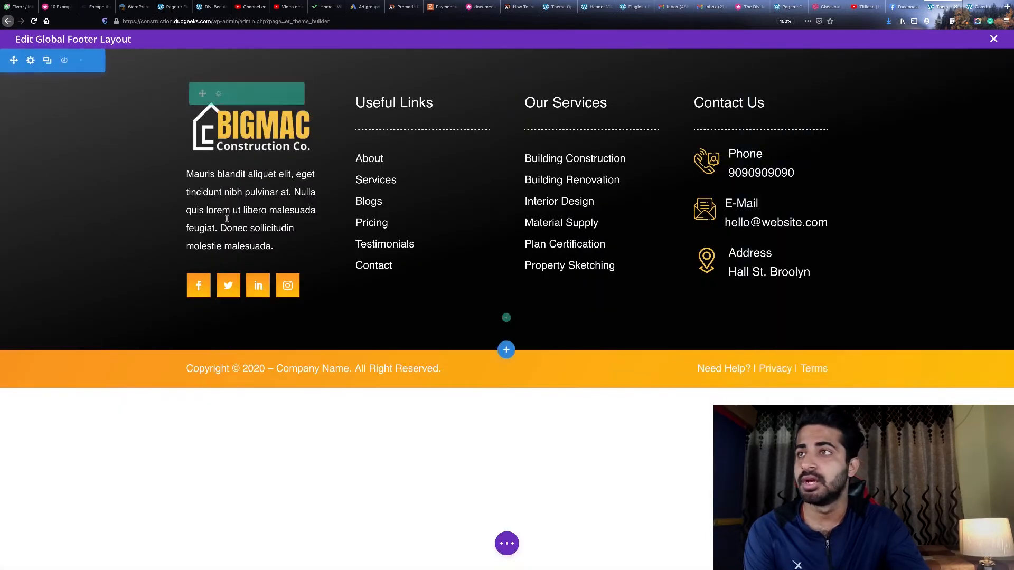
{"action": "left_click", "coordinate": [231, 196]}
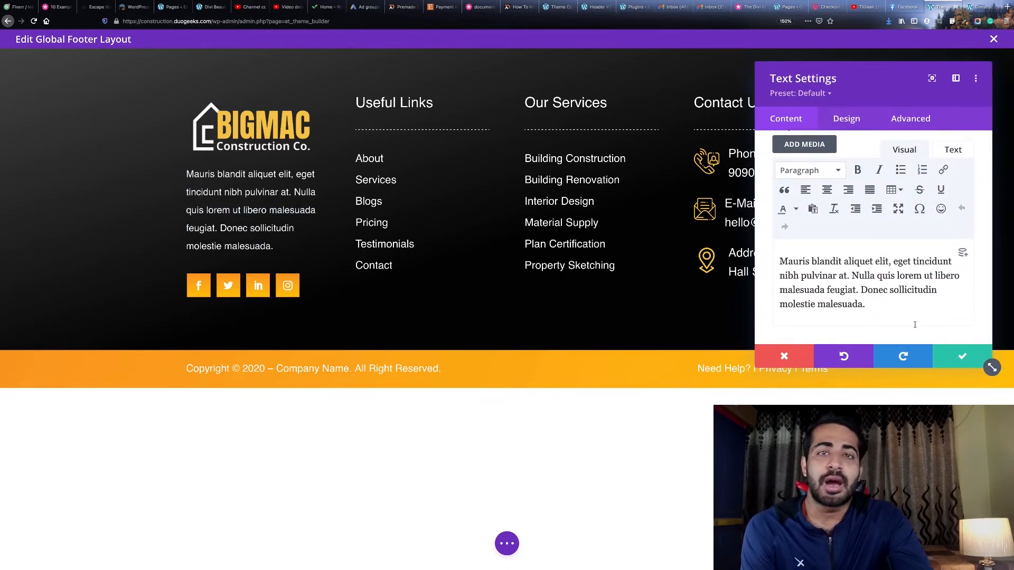
{"action": "left_click", "coordinate": [972, 364]}
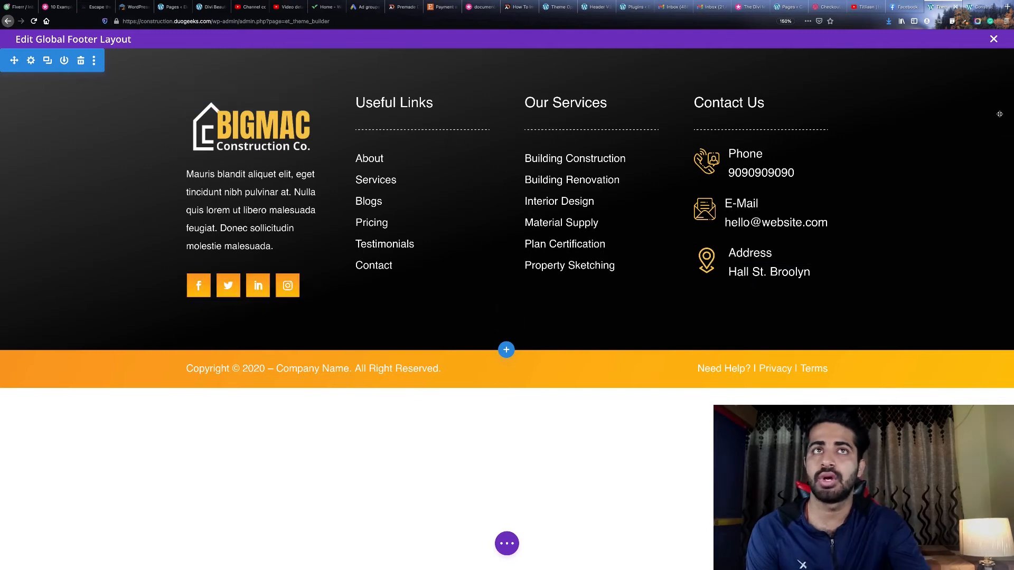
{"action": "left_click", "coordinate": [978, 9]}
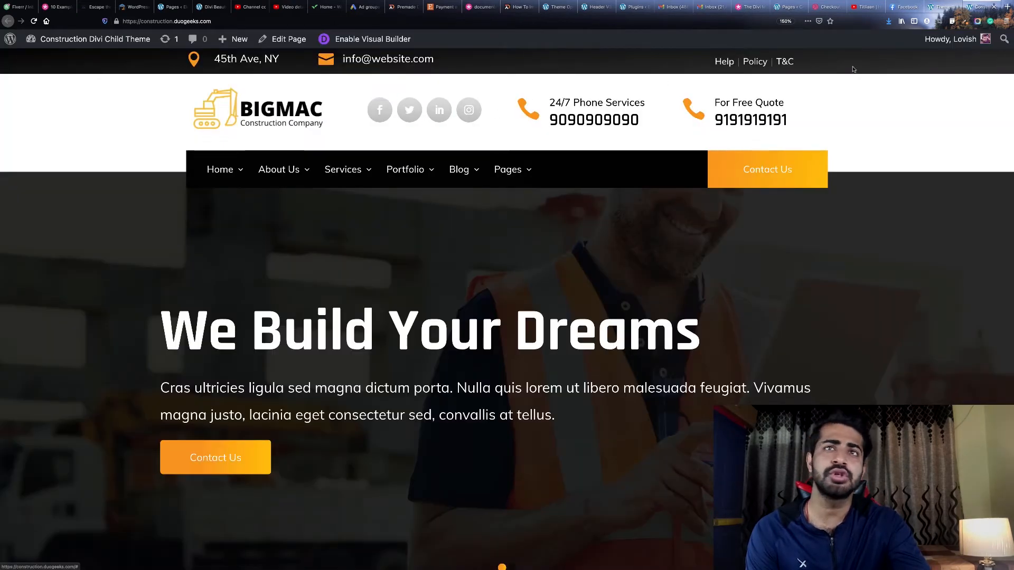
Come back from the live site tab and Save & Exit the Global Footer editor.
{"action": "left_click", "coordinate": [933, 8]}
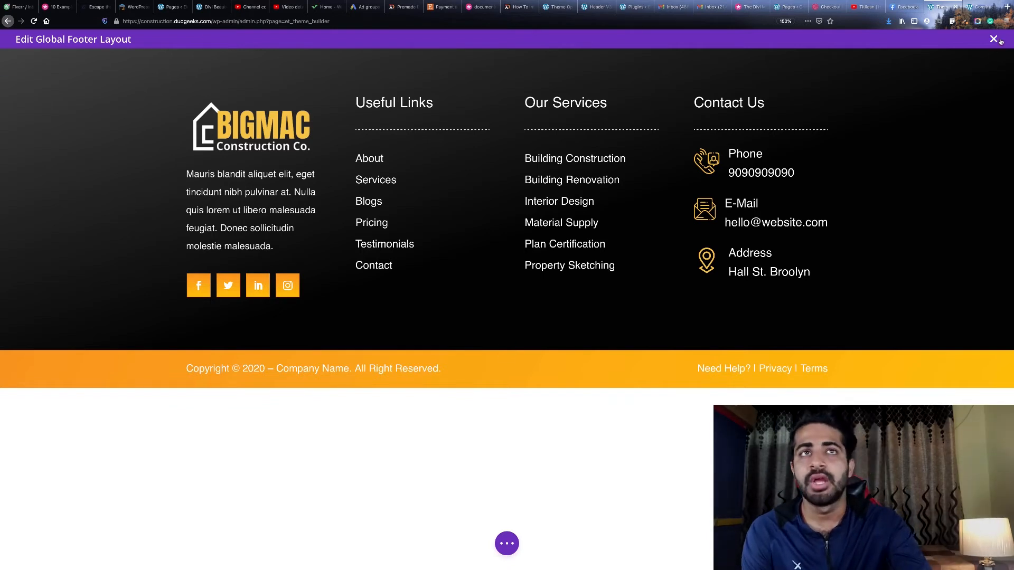
{"action": "left_click", "coordinate": [995, 40]}
{"action": "left_click", "coordinate": [472, 354]}
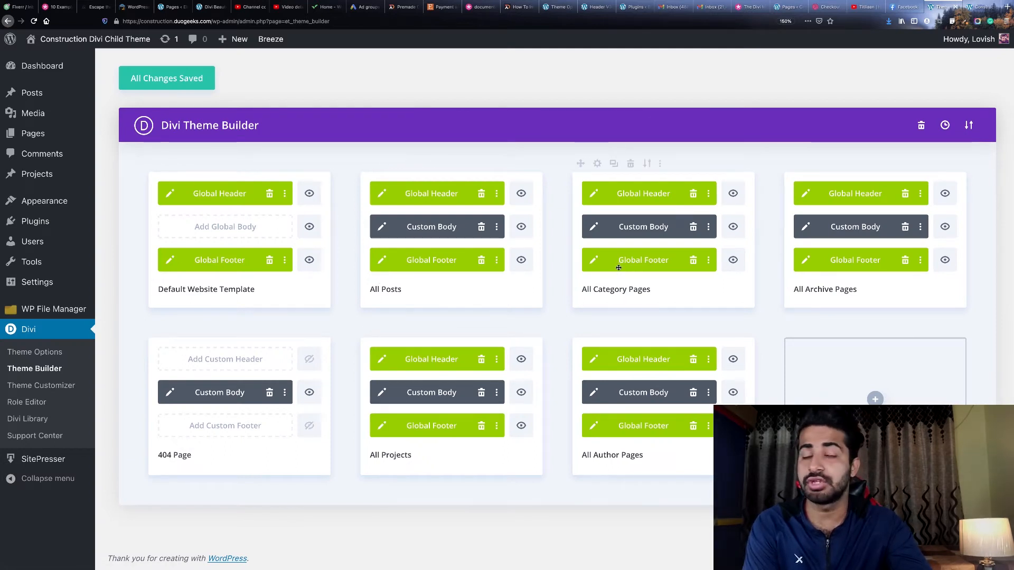
Reload the live homepage to check the updates, then return to the Divi Theme Builder tab.
{"action": "left_click", "coordinate": [983, 7]}
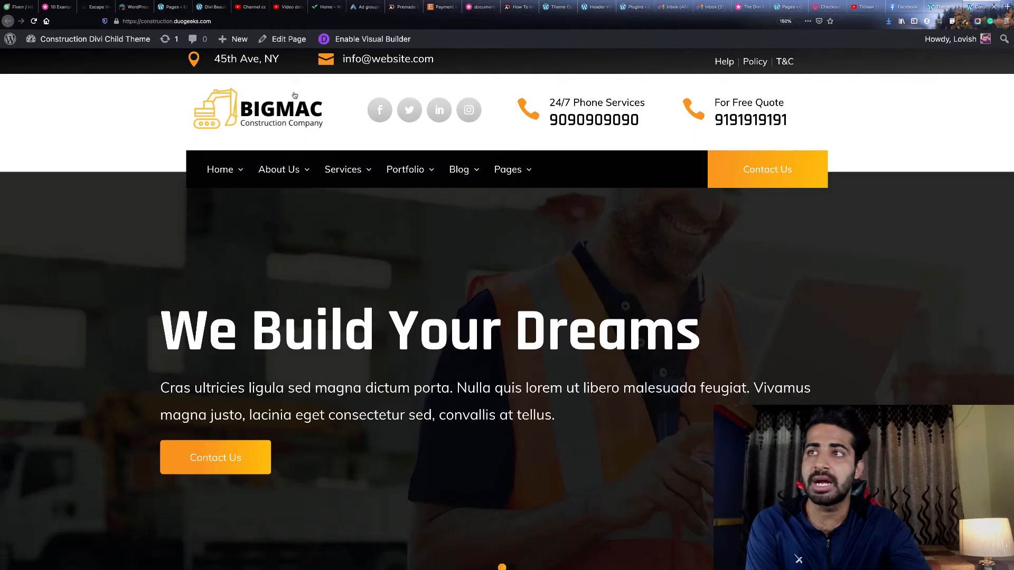
{"action": "left_click", "coordinate": [34, 21]}
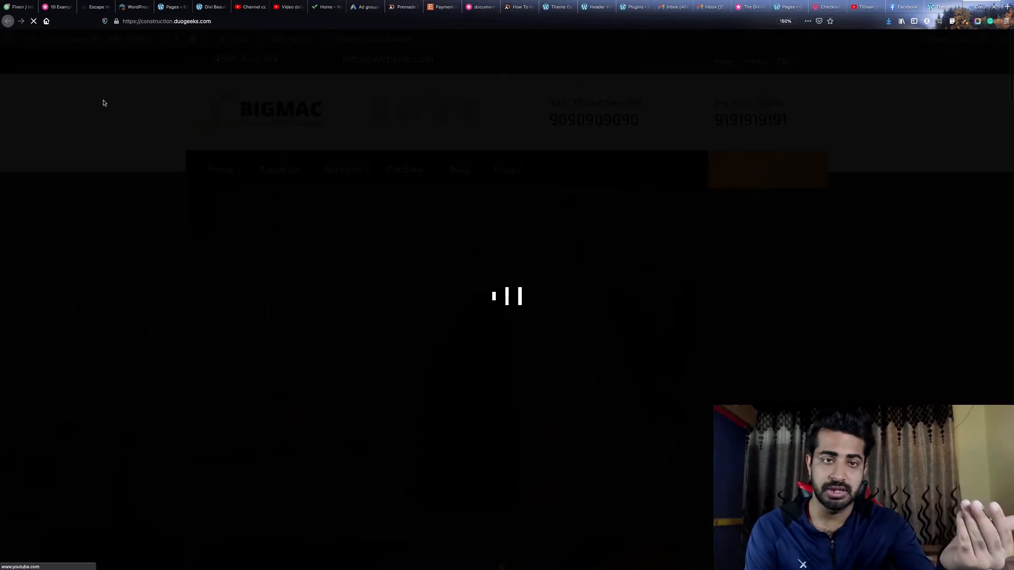
{"action": "scroll", "coordinate": [254, 212], "scroll_direction": "down", "scroll_amount": 3}
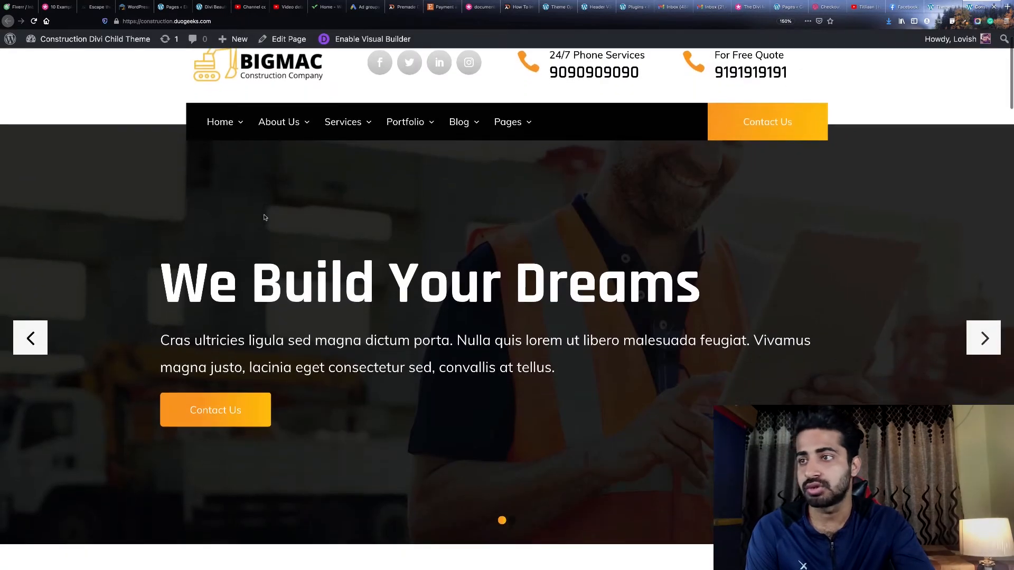
{"action": "scroll", "coordinate": [224, 223], "scroll_direction": "up", "scroll_amount": 3}
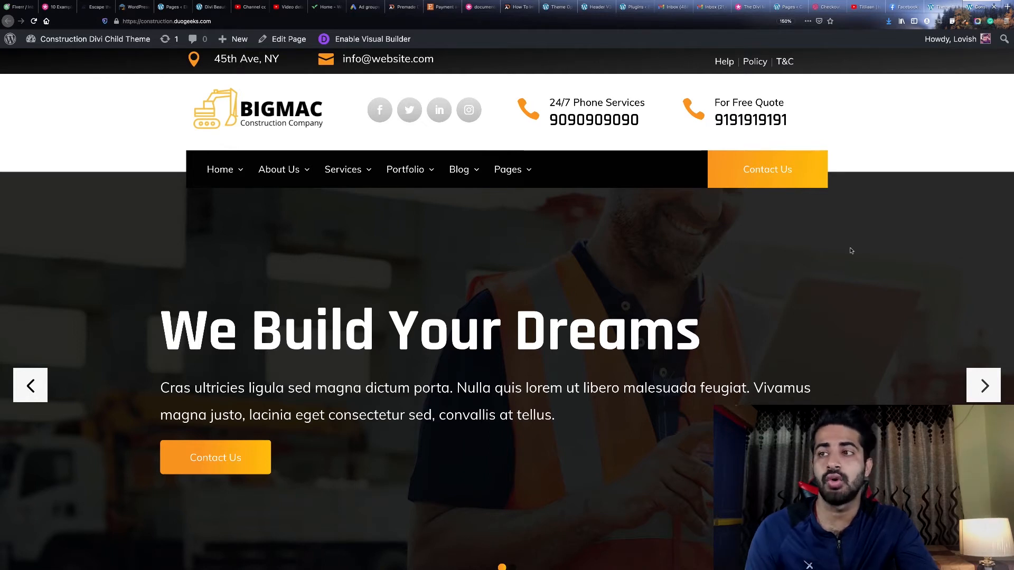
{"action": "scroll", "coordinate": [851, 250], "scroll_direction": "down", "scroll_amount": 2}
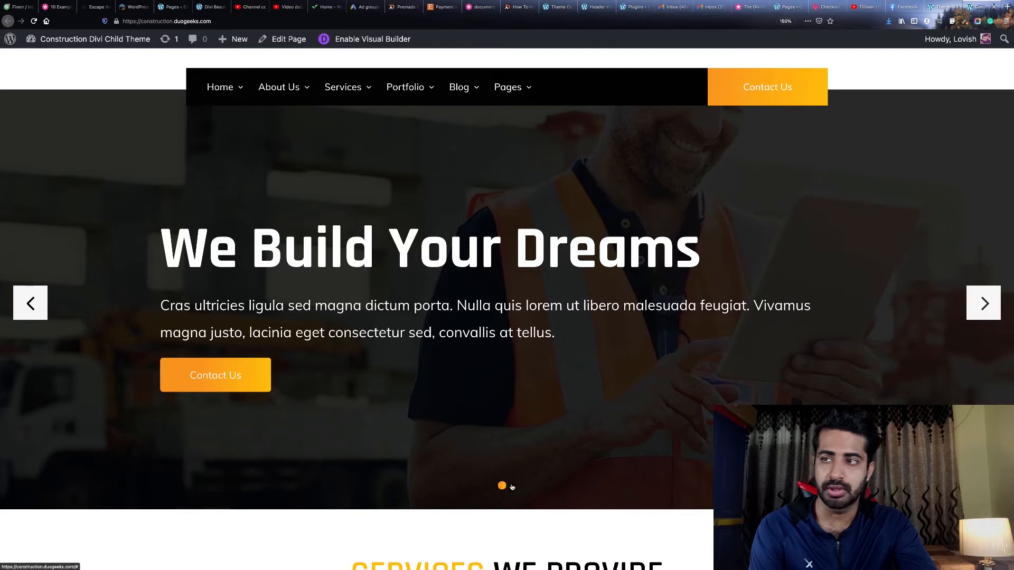
{"action": "scroll", "coordinate": [515, 496], "scroll_direction": "down", "scroll_amount": 1}
{"action": "scroll", "coordinate": [511, 483], "scroll_direction": "up", "scroll_amount": 1}
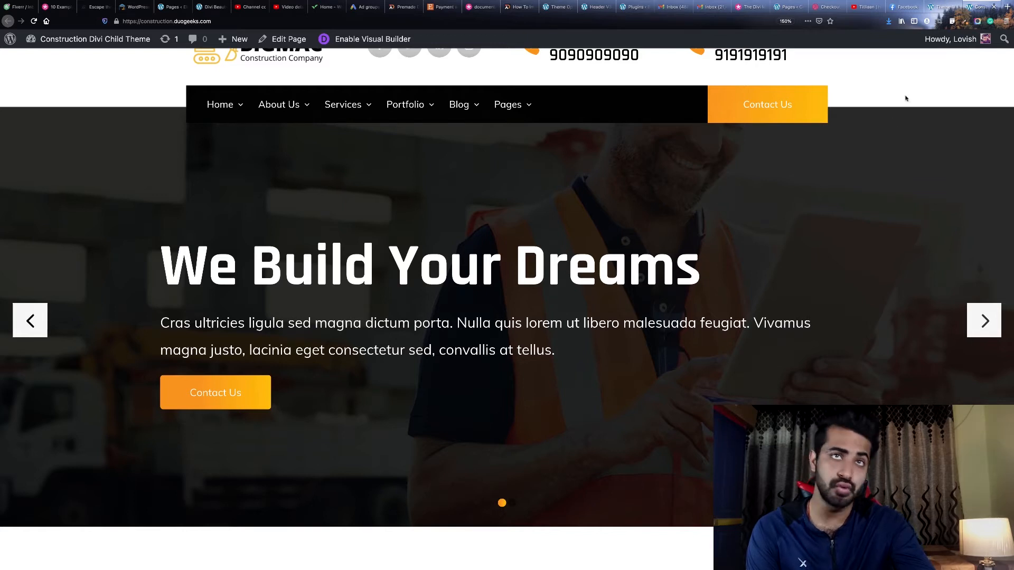
{"action": "left_click", "coordinate": [939, 10]}
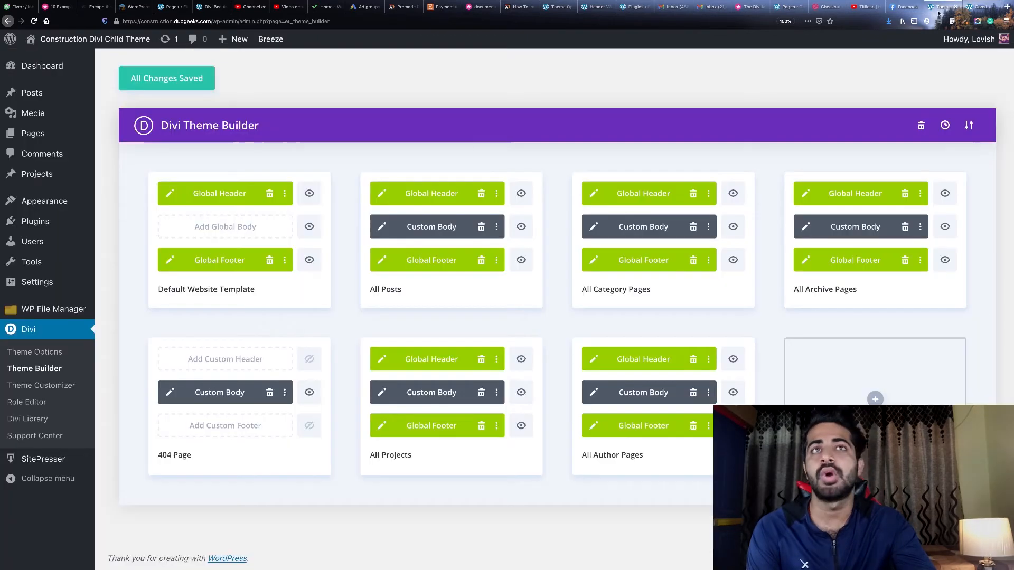
Open the Theme File Editor and scroll through the child theme's style.css.
{"action": "mouse_move", "coordinate": [40, 203]}
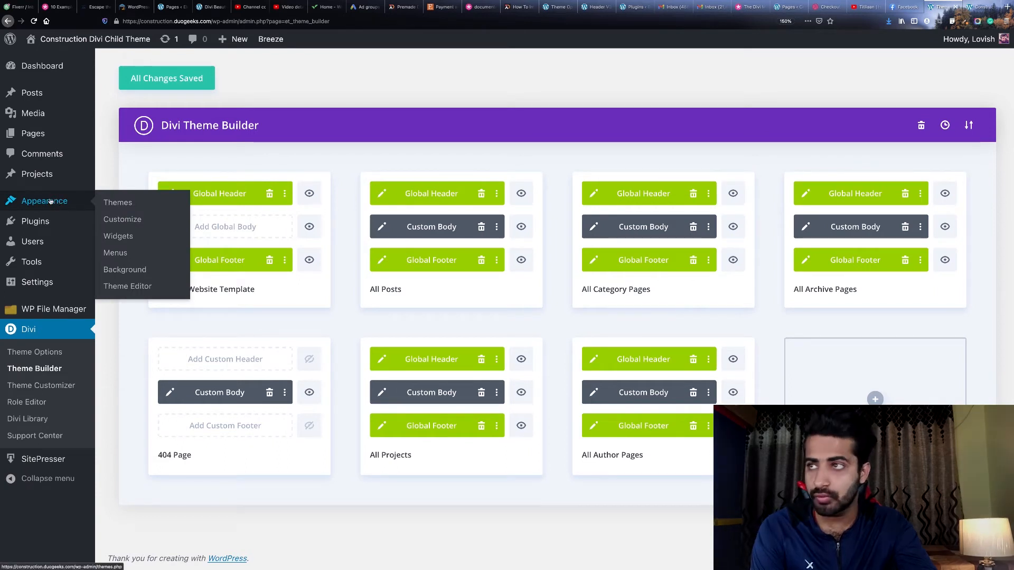
{"action": "left_click", "coordinate": [128, 289]}
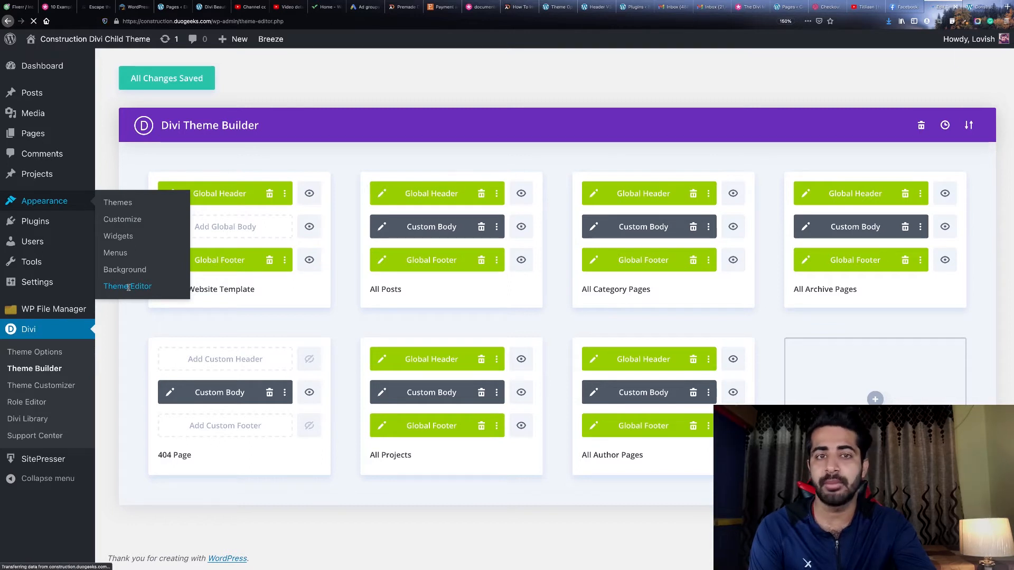
{"action": "scroll", "coordinate": [236, 227], "scroll_direction": "down", "scroll_amount": 2}
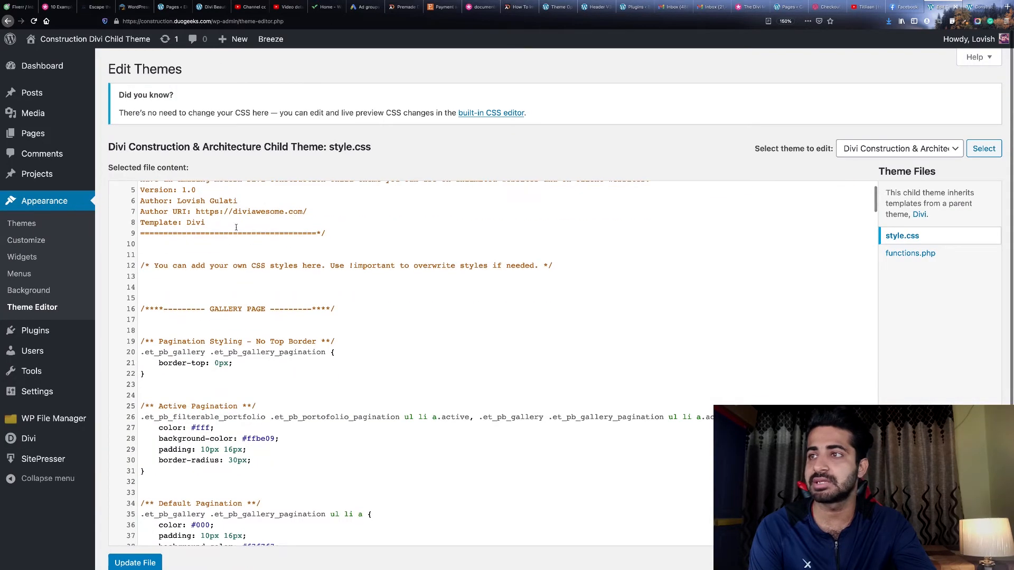
{"action": "scroll", "coordinate": [230, 253], "scroll_direction": "down", "scroll_amount": 1}
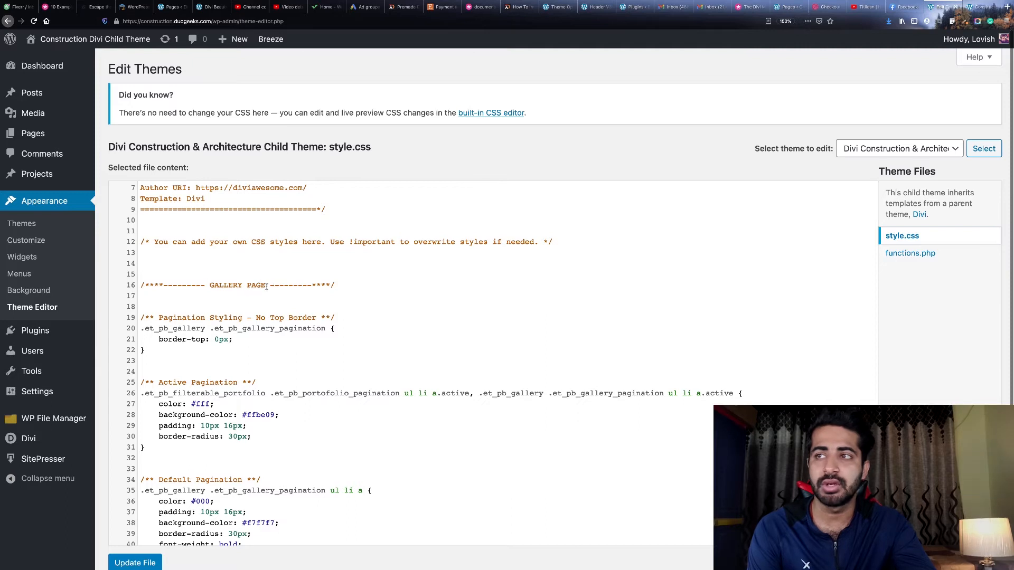
{"action": "scroll", "coordinate": [266, 286], "scroll_direction": "down", "scroll_amount": 11}
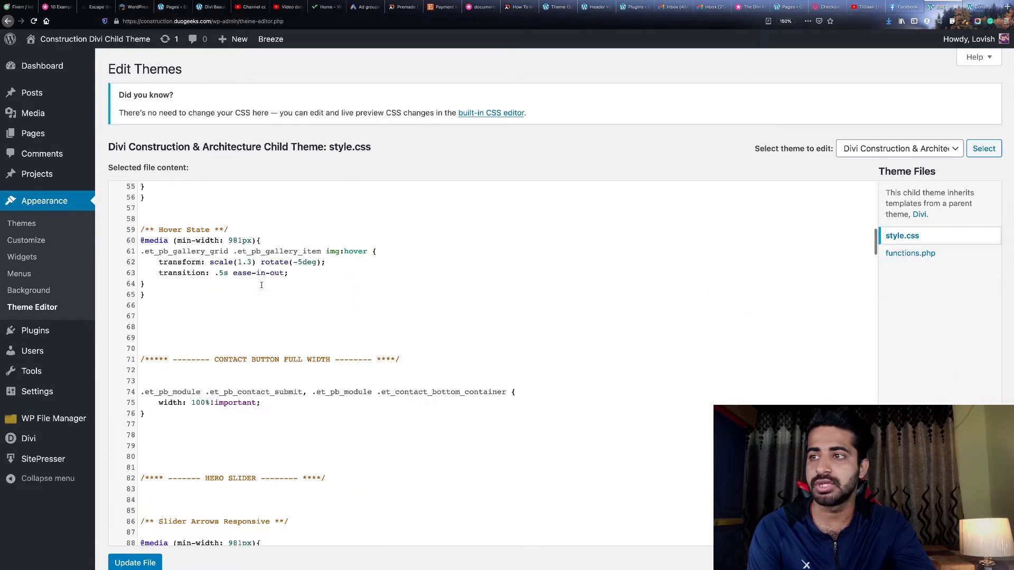
{"action": "scroll", "coordinate": [261, 285], "scroll_direction": "down", "scroll_amount": 1}
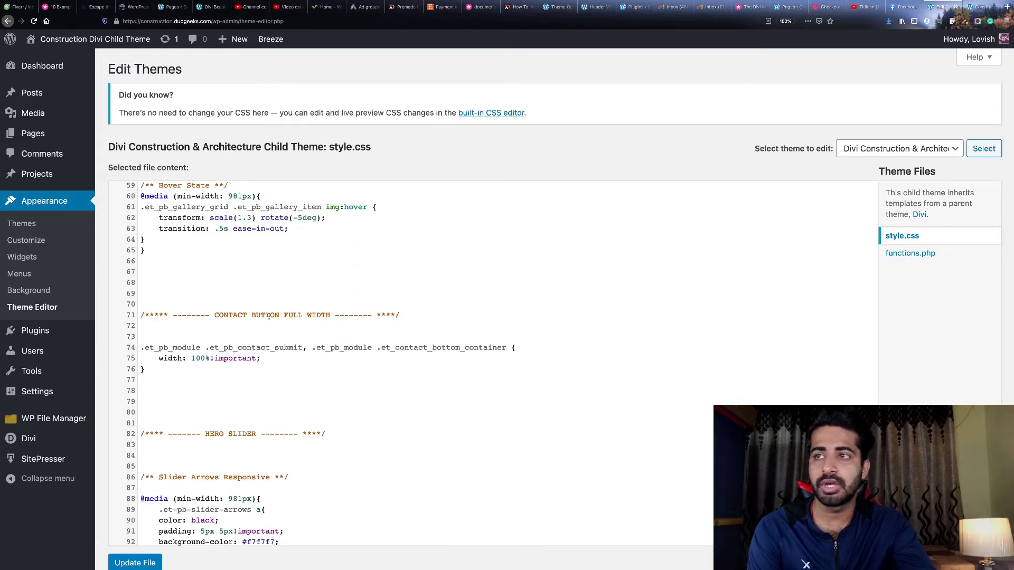
Scroll through the live BIGMAC homepage to inspect the slider arrows.
{"action": "left_click", "coordinate": [982, 7]}
{"action": "scroll", "coordinate": [771, 174], "scroll_direction": "down", "scroll_amount": 10}
{"action": "scroll", "coordinate": [771, 174], "scroll_direction": "down", "scroll_amount": 15}
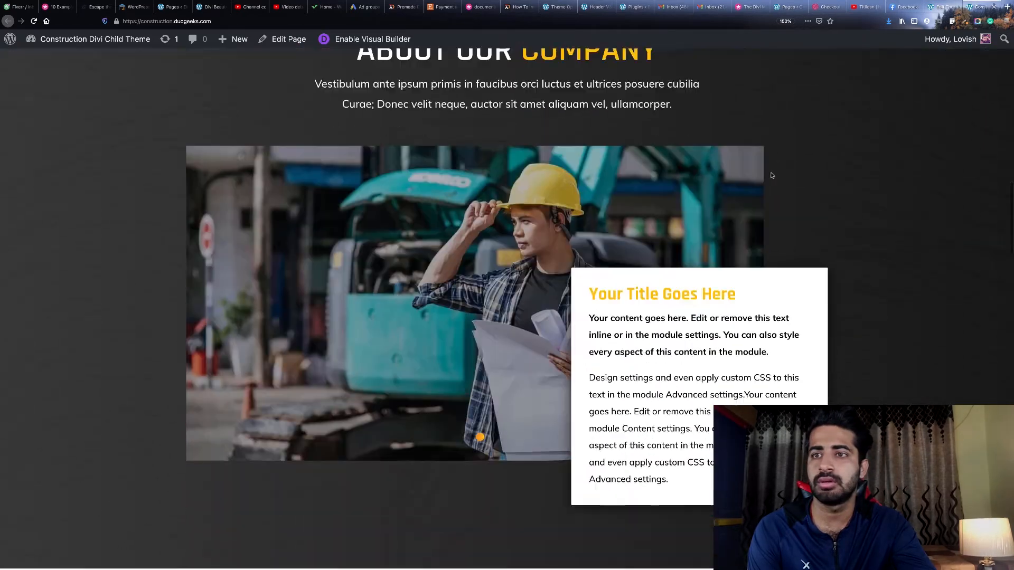
{"action": "scroll", "coordinate": [771, 175], "scroll_direction": "down", "scroll_amount": 4}
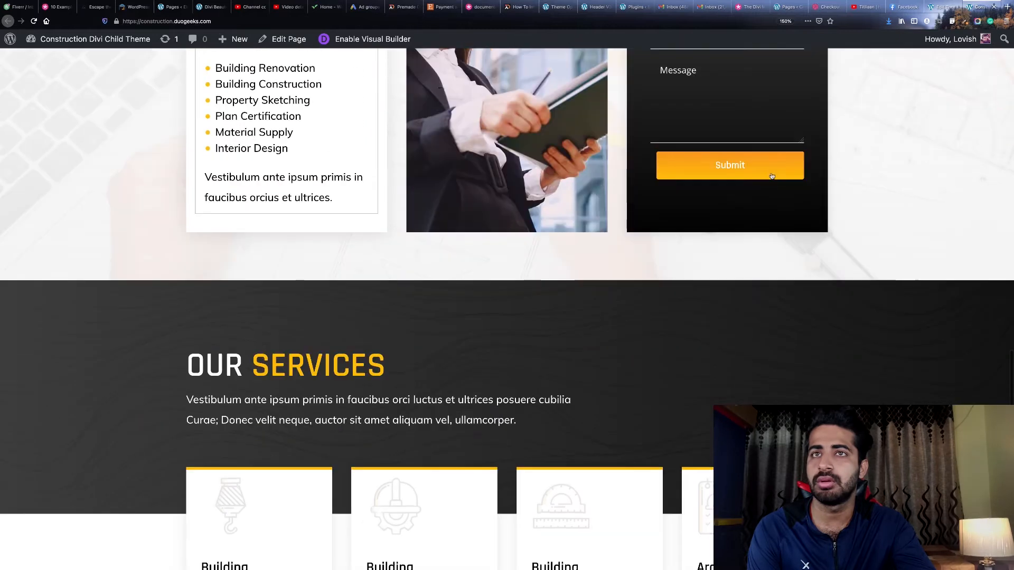
{"action": "scroll", "coordinate": [932, 83], "scroll_direction": "up", "scroll_amount": 20}
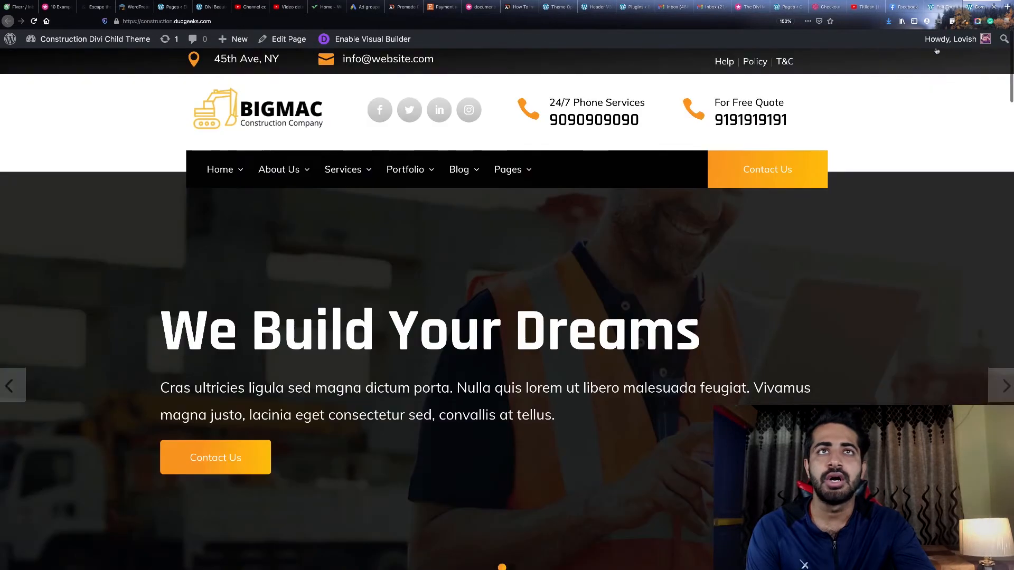
Find the slider arrows' f7f7f7 background colour in style.css and compare it with the live hero slider.
{"action": "left_click", "coordinate": [943, 7]}
{"action": "scroll", "coordinate": [574, 233], "scroll_direction": "down", "scroll_amount": 3}
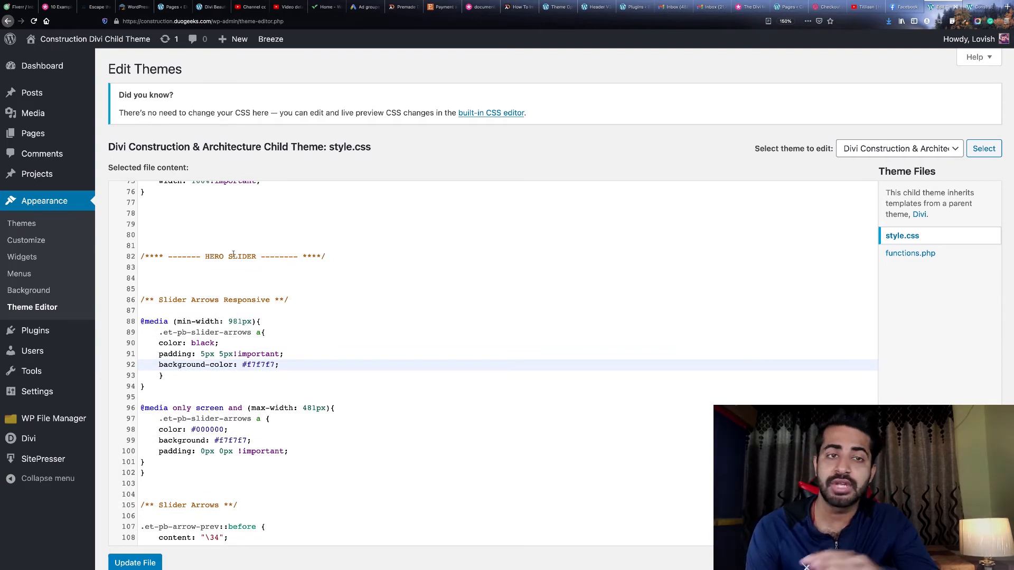
{"action": "scroll", "coordinate": [233, 255], "scroll_direction": "down", "scroll_amount": 2}
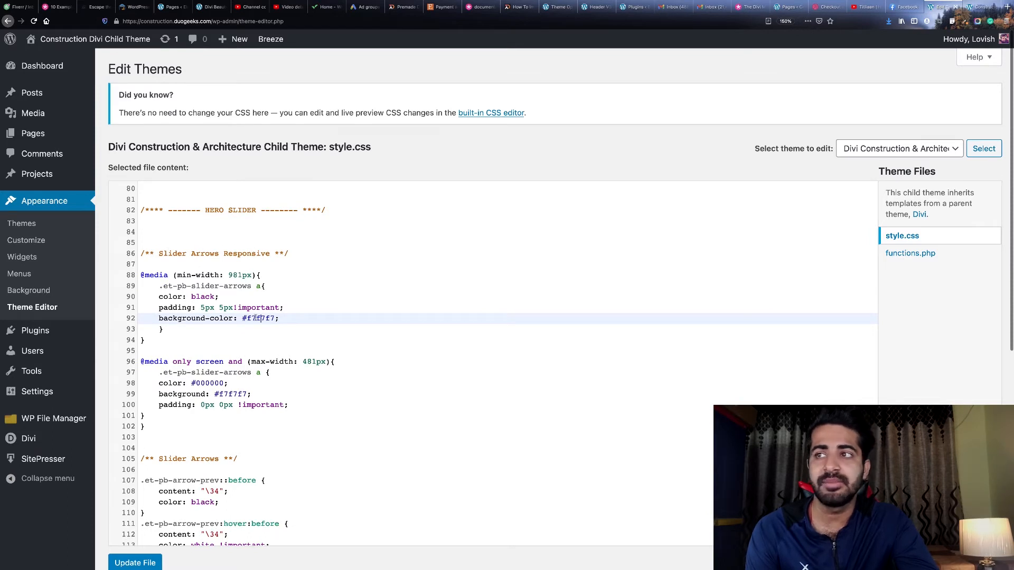
{"action": "double_click", "coordinate": [257, 318]}
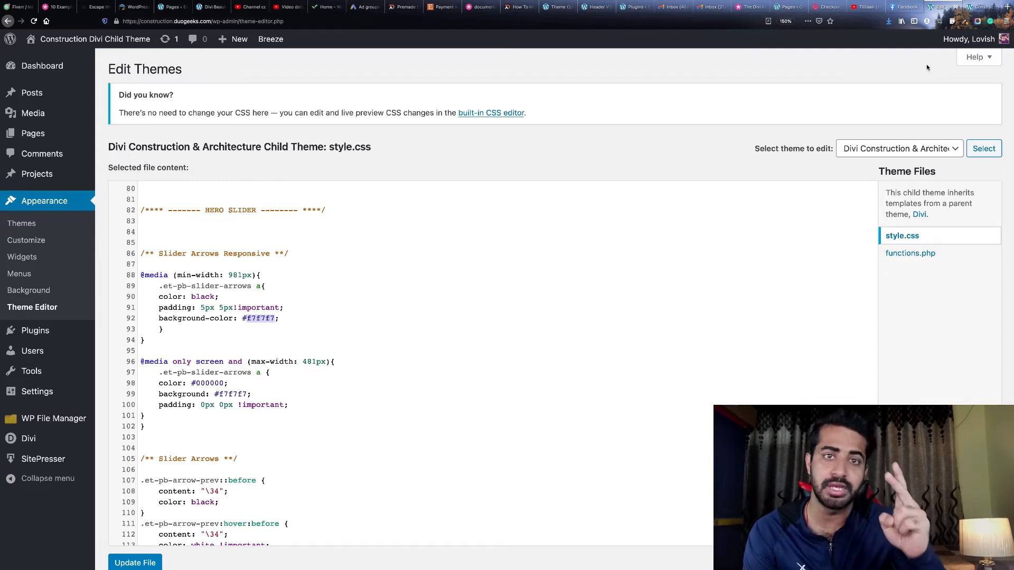
{"action": "left_click", "coordinate": [979, 7]}
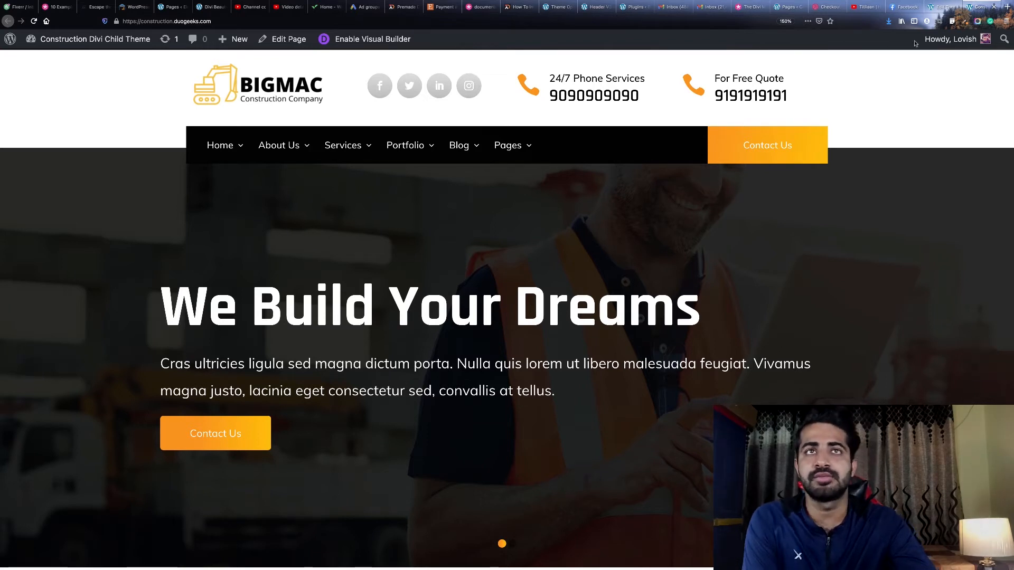
Change the desktop slider arrows' padding on line 91 to 2px 2px and save style.css.
{"action": "left_click", "coordinate": [943, 7]}
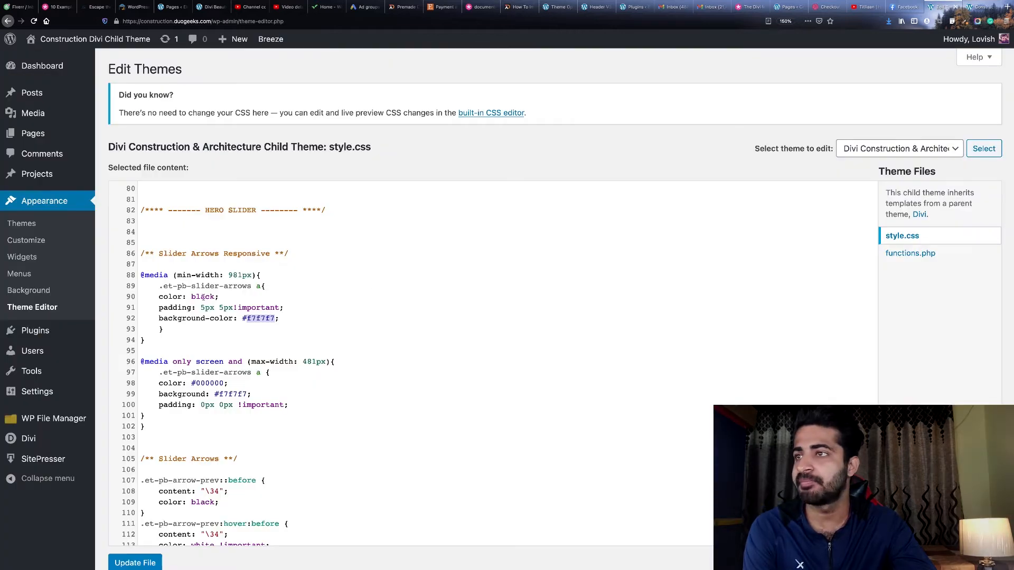
{"action": "left_click", "coordinate": [164, 296]}
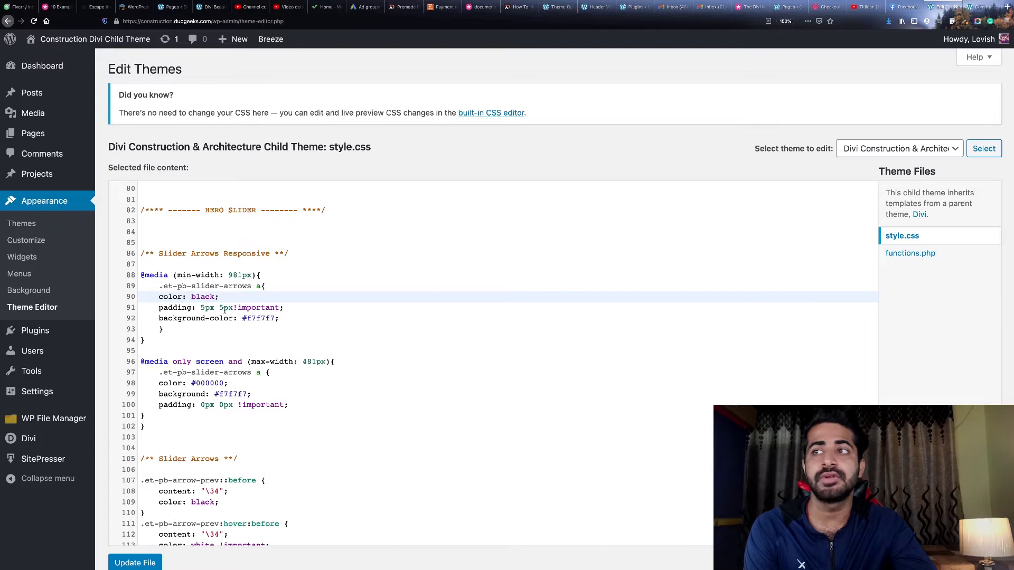
{"action": "left_click", "coordinate": [203, 307]}
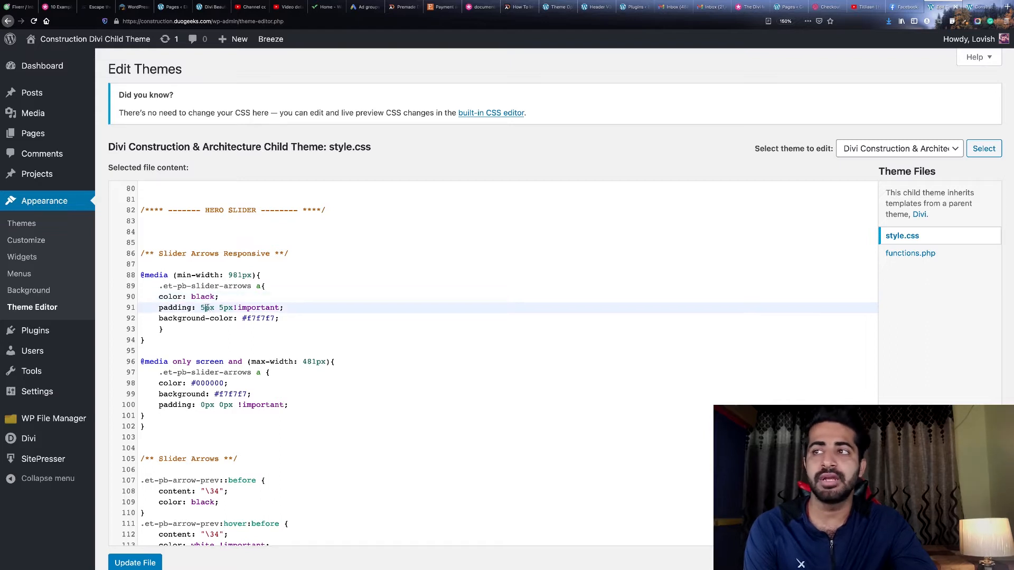
{"action": "key", "text": "BackSpace"}
{"action": "type", "text": "2"}
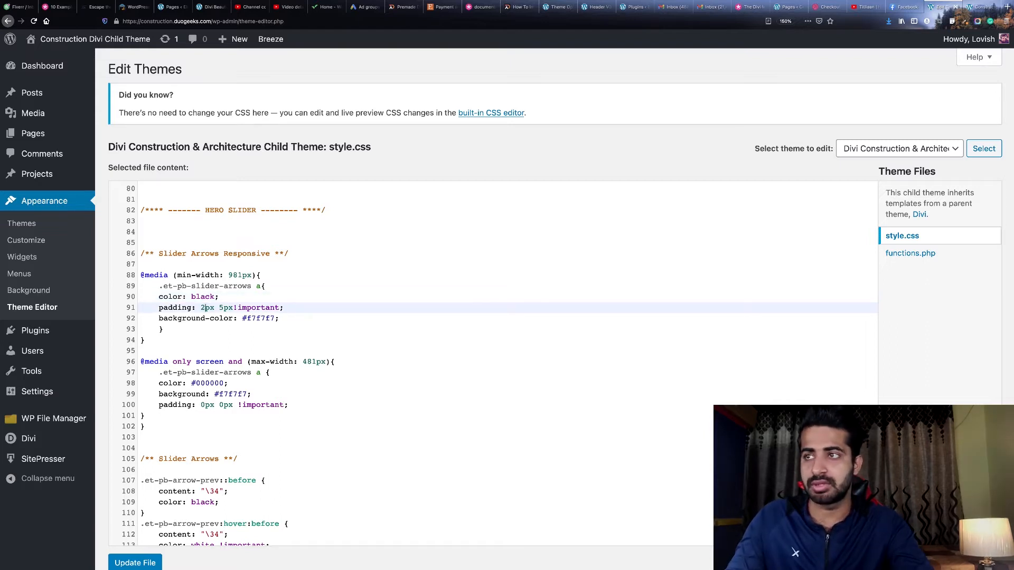
{"action": "left_click", "coordinate": [135, 563]}
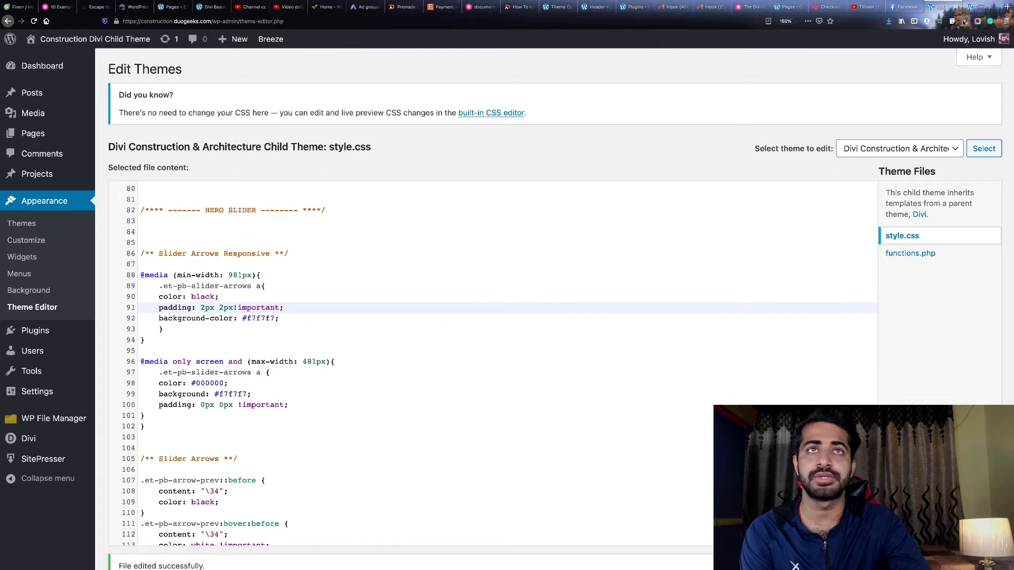
Reload the live homepage to check the smaller arrows, then go back to style.css.
{"action": "left_click", "coordinate": [980, 6]}
{"action": "left_click", "coordinate": [31, 21]}
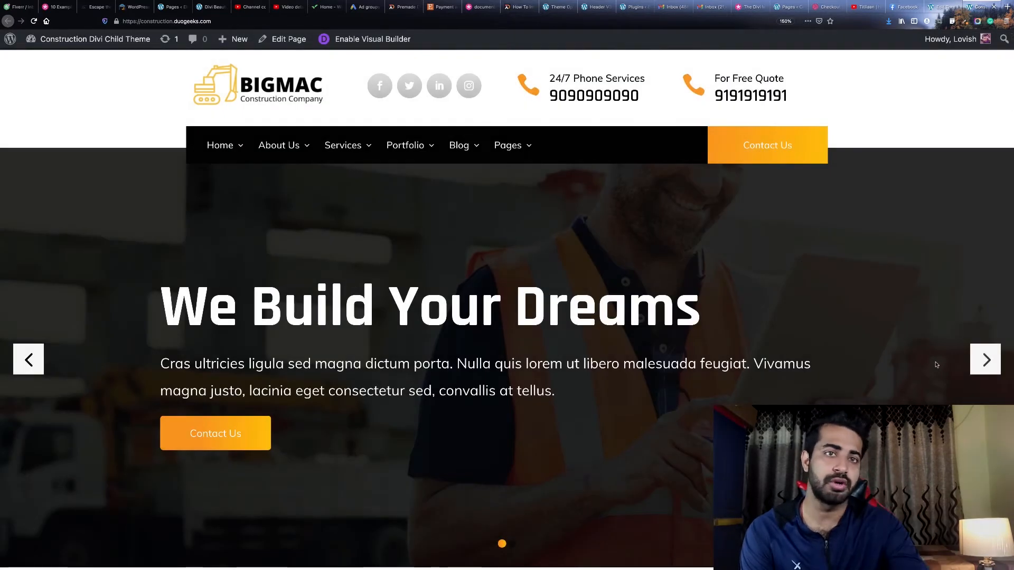
{"action": "left_click", "coordinate": [940, 6]}
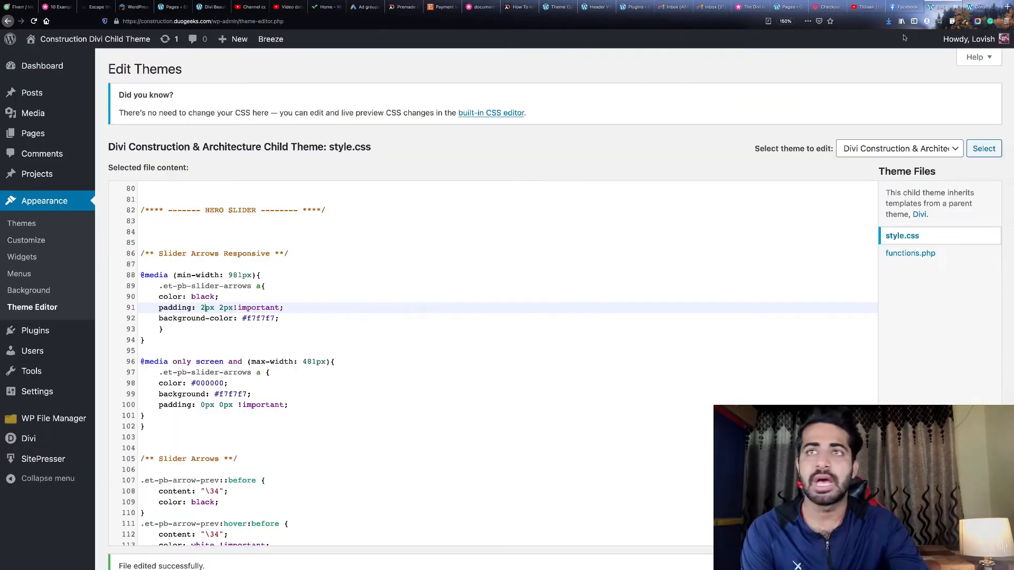
Restore the slider arrows' padding to 5px 5px and save style.css.
{"action": "key", "text": "BackSpace"}
{"action": "type", "text": "5"}
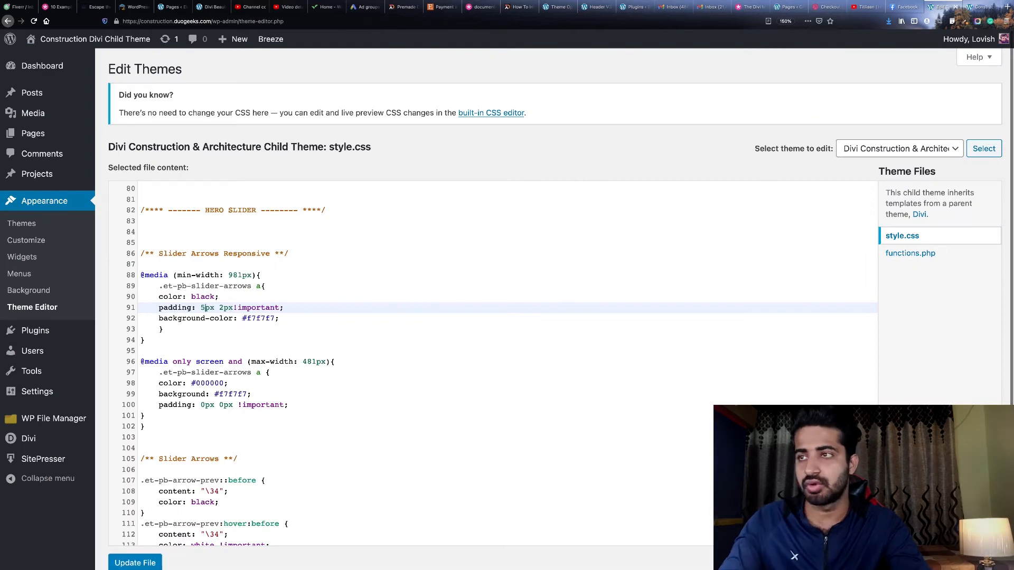
{"action": "left_click", "coordinate": [222, 307]}
{"action": "key", "text": "BackSpace"}
{"action": "type", "text": "5"}
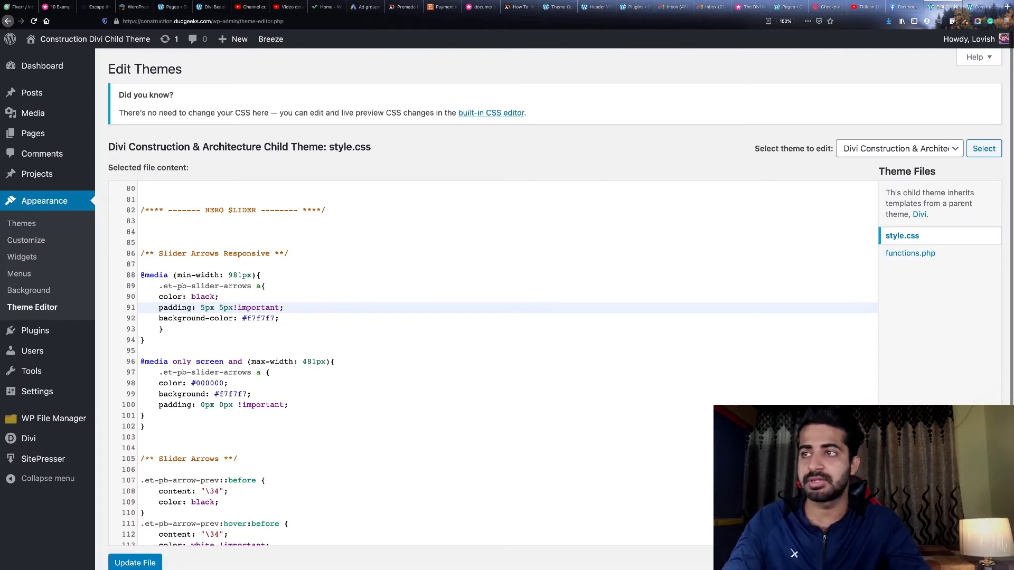
{"action": "left_click", "coordinate": [139, 564]}
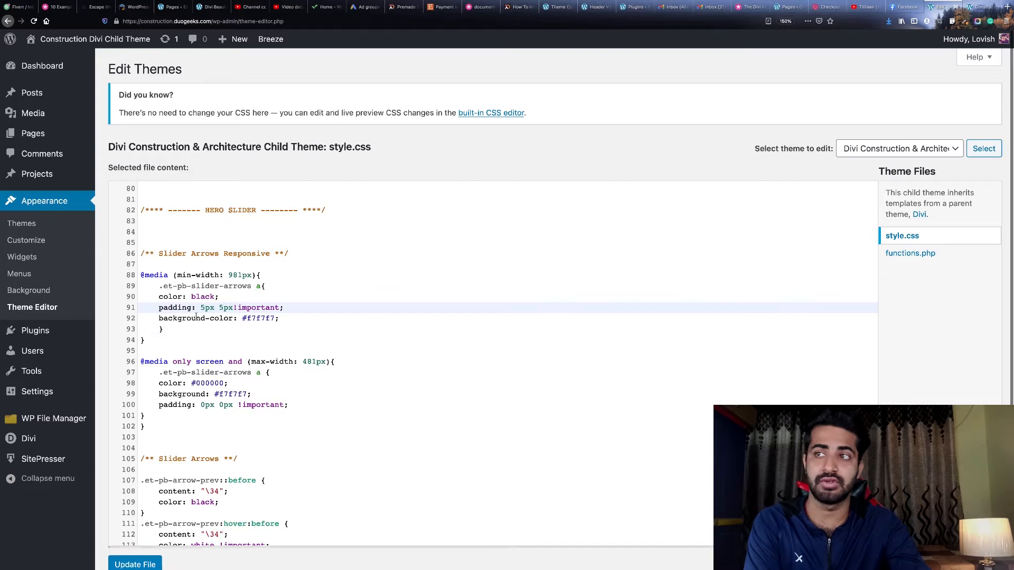
Inspect the arrows' f7f7f7 background and min-width 981px block, comparing against the live slider.
{"action": "left_click", "coordinate": [257, 318]}
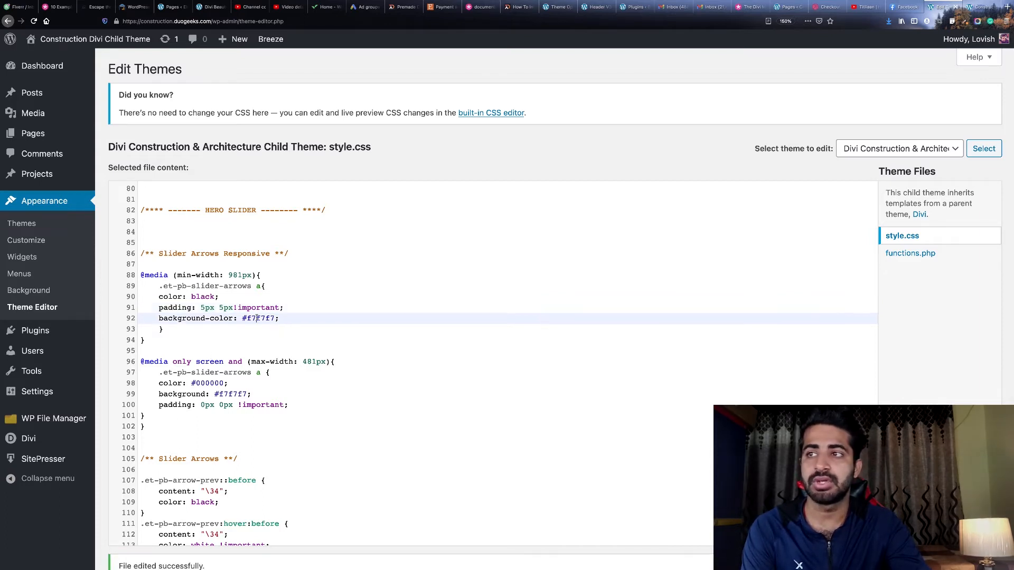
{"action": "double_click", "coordinate": [254, 319]}
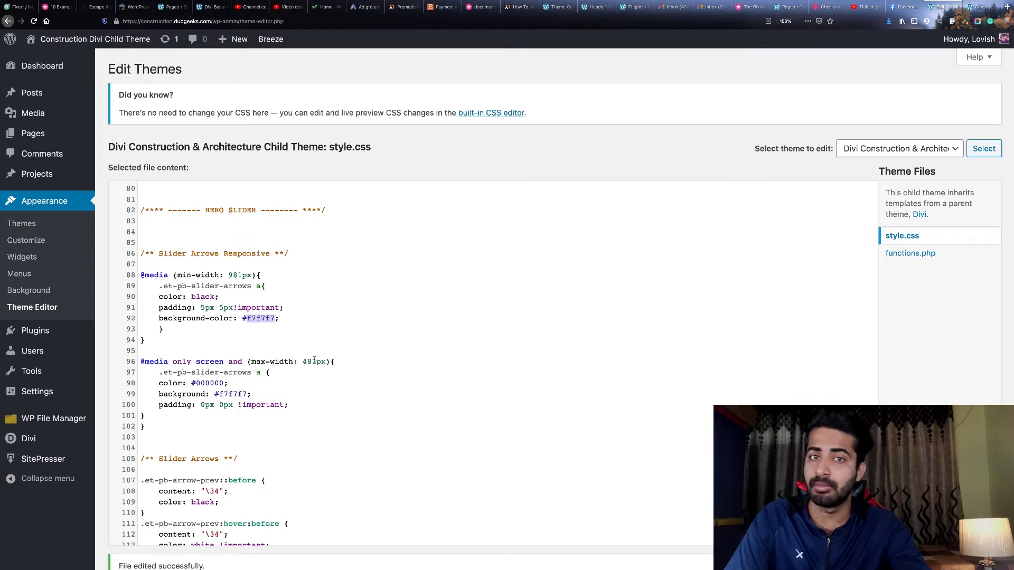
{"action": "left_click_drag", "start_coordinate": [146, 427], "coordinate": [137, 274]}
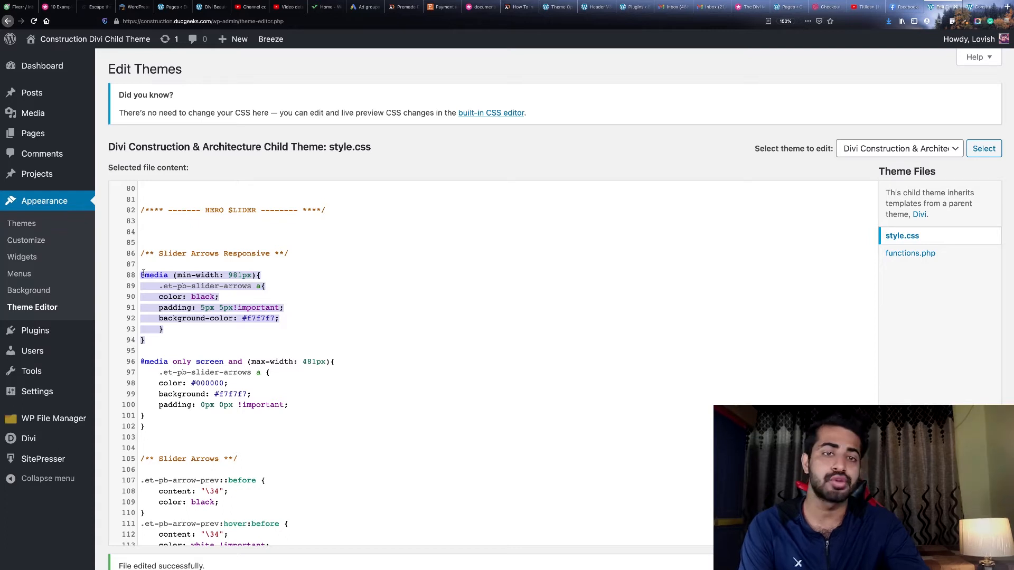
{"action": "left_click", "coordinate": [266, 286]}
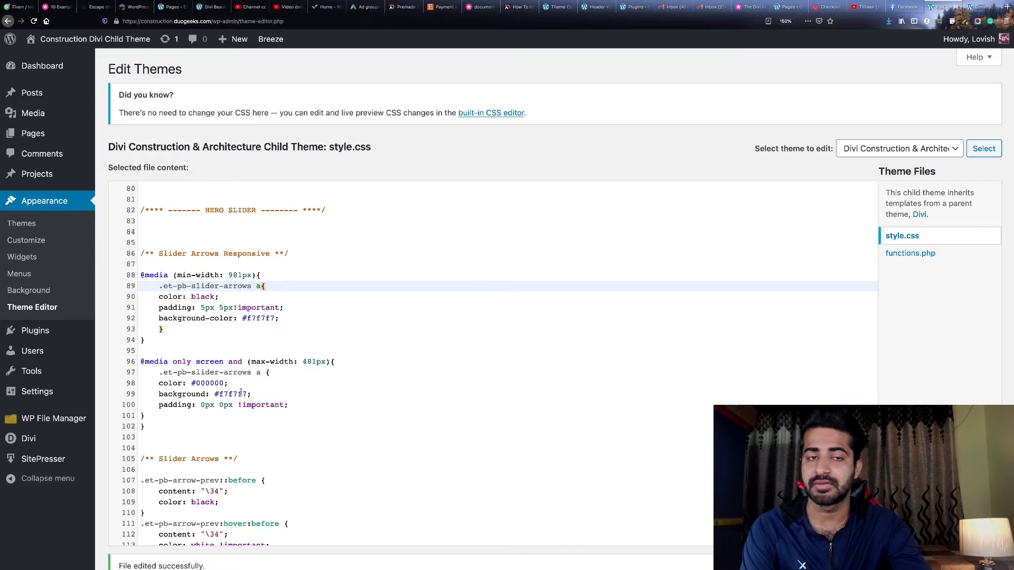
{"action": "scroll", "coordinate": [258, 379], "scroll_direction": "down", "scroll_amount": 5}
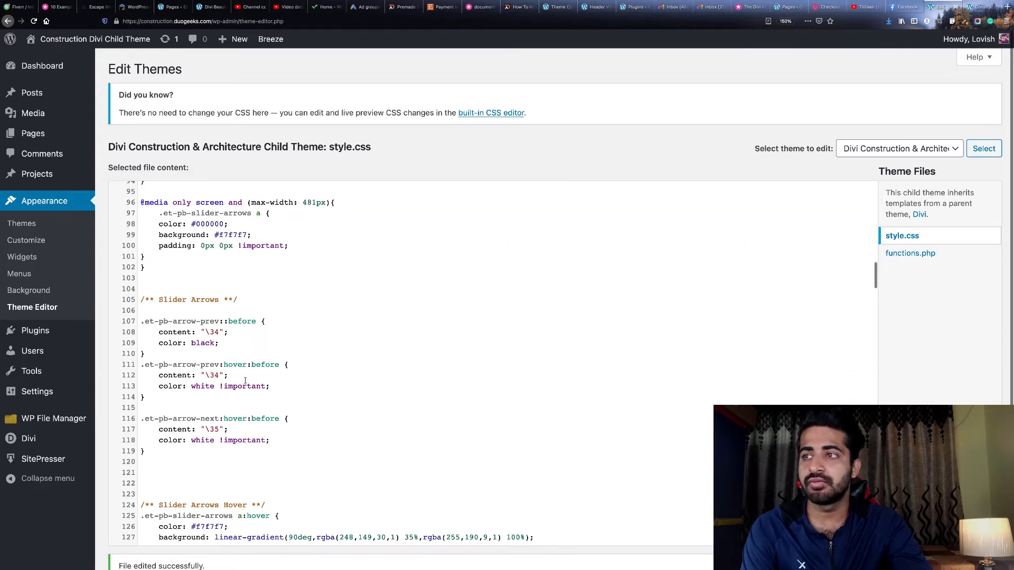
{"action": "scroll", "coordinate": [238, 319], "scroll_direction": "down", "scroll_amount": 7}
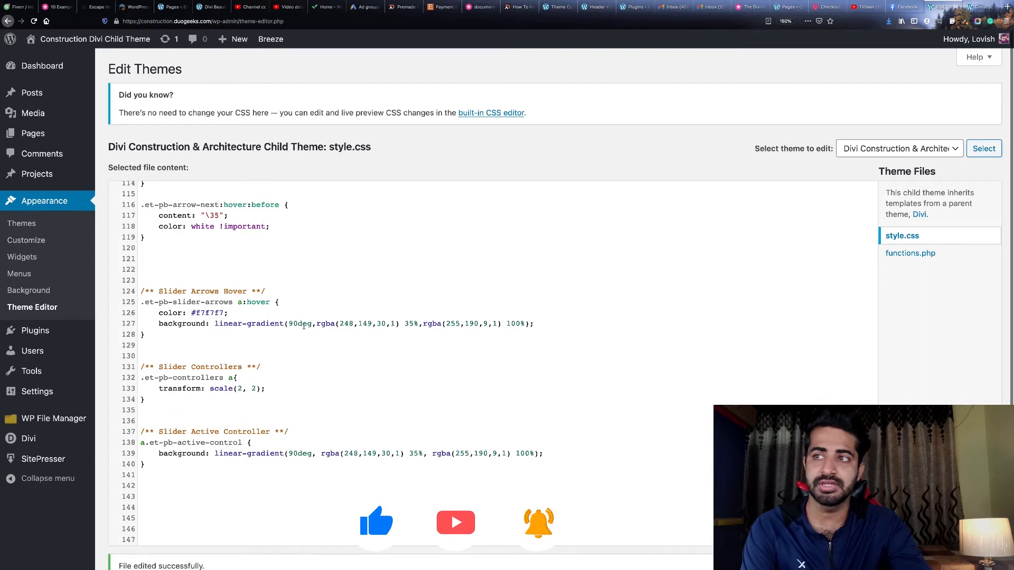
{"action": "left_click", "coordinate": [983, 6]}
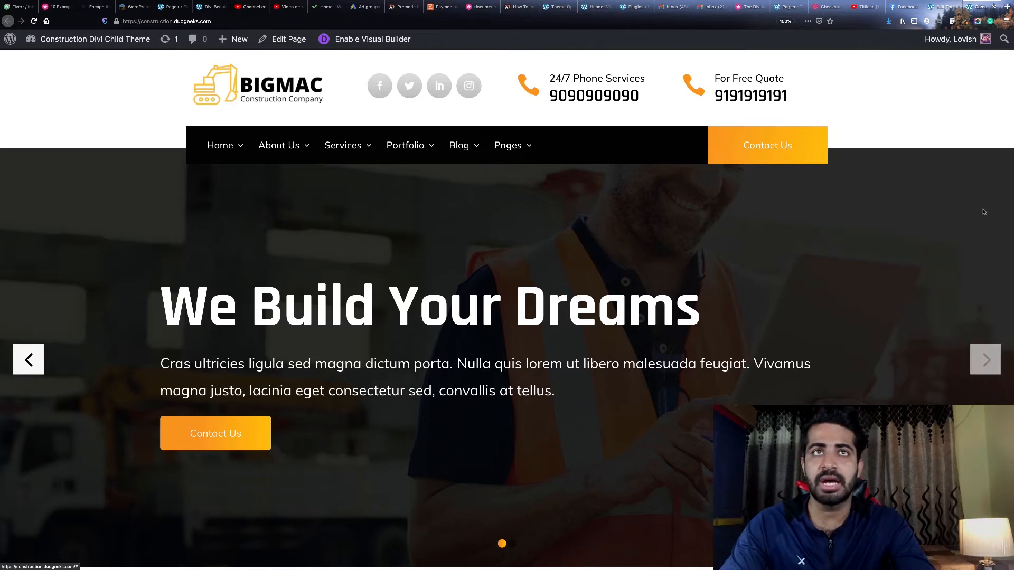
{"action": "left_click", "coordinate": [944, 6]}
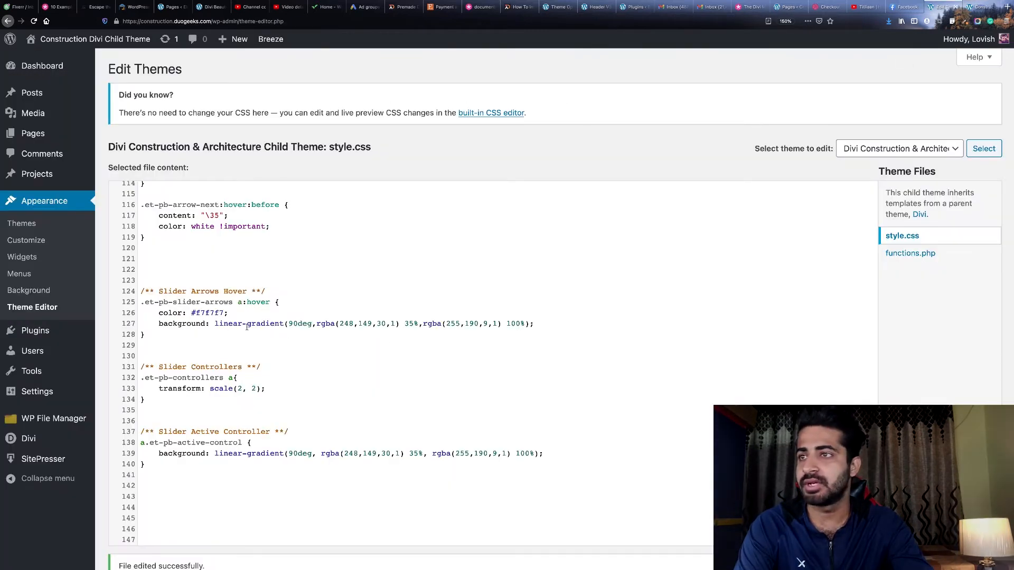
{"action": "left_click", "coordinate": [205, 324]}
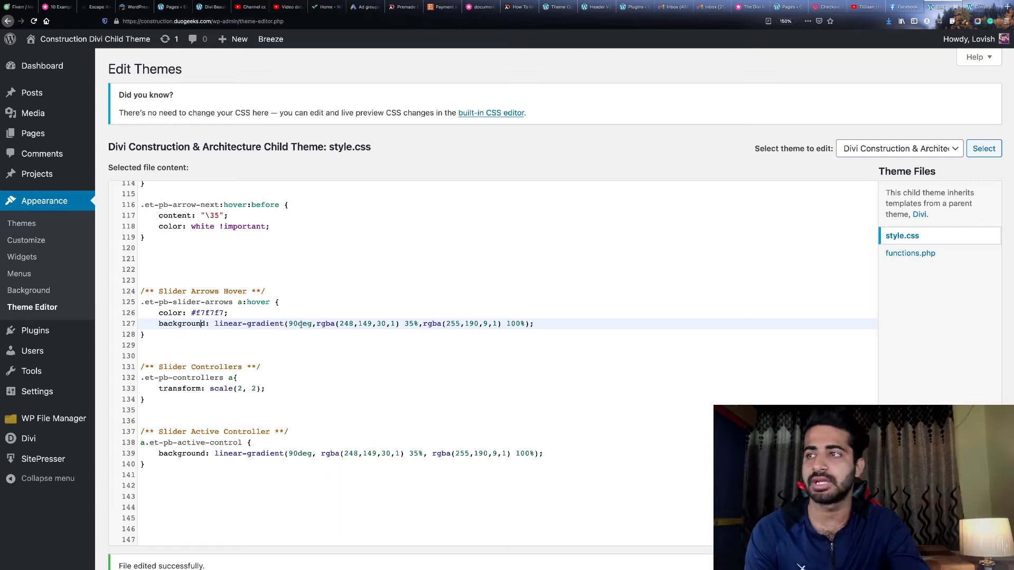
{"action": "double_click", "coordinate": [222, 313]}
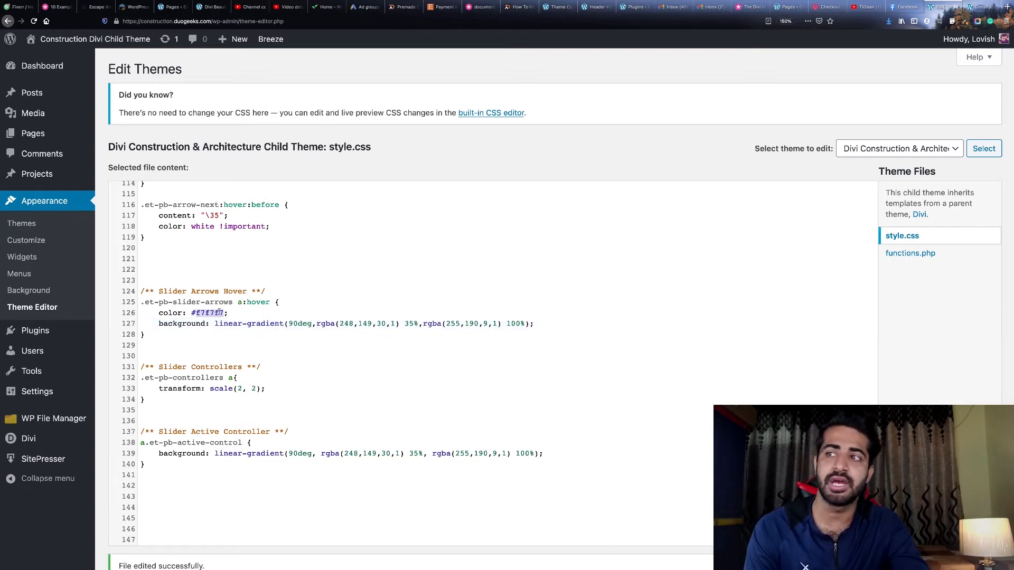
{"action": "triple_click", "coordinate": [345, 323]}
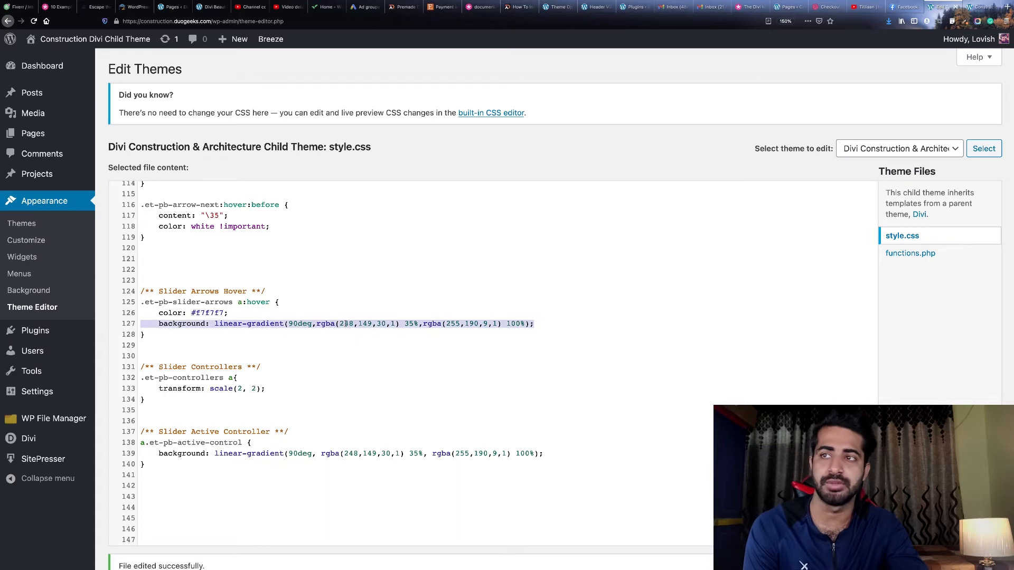
{"action": "left_click_drag", "start_coordinate": [338, 323], "coordinate": [398, 322]}
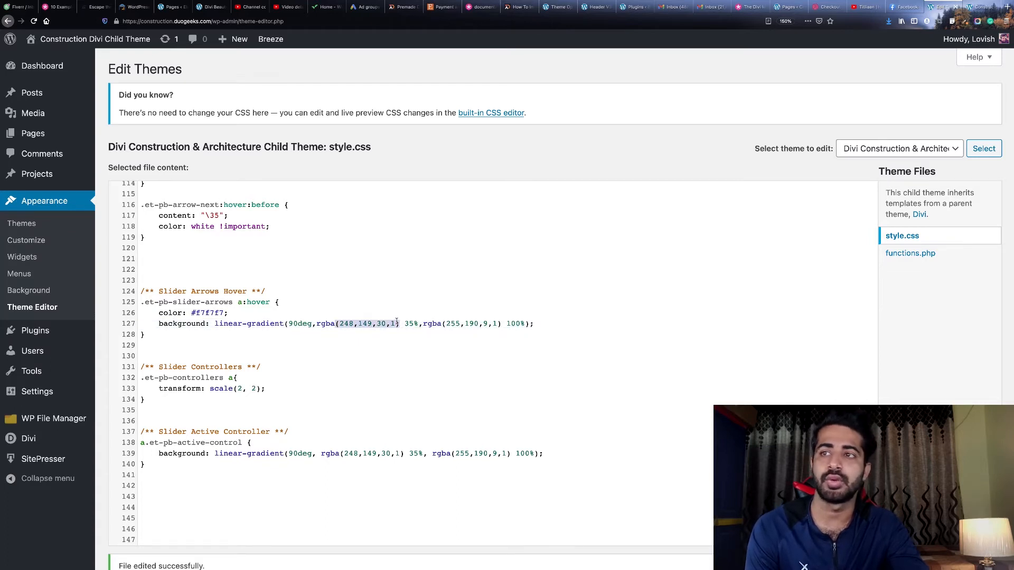
{"action": "double_click", "coordinate": [206, 314]}
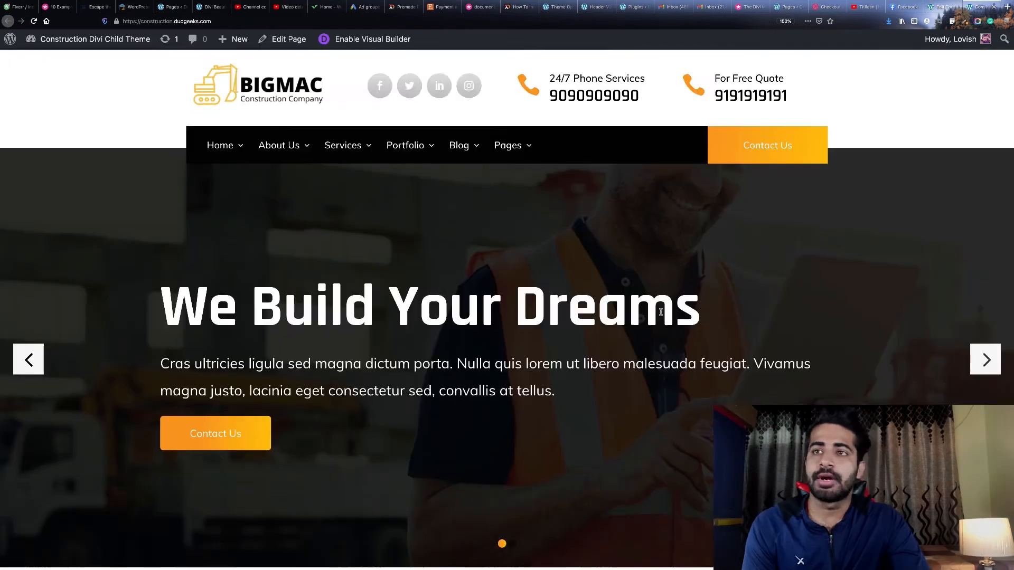
Scroll down to Services We Provide and open the Renovation blurb's settings.
{"action": "scroll", "coordinate": [661, 313], "scroll_direction": "down", "scroll_amount": 1}
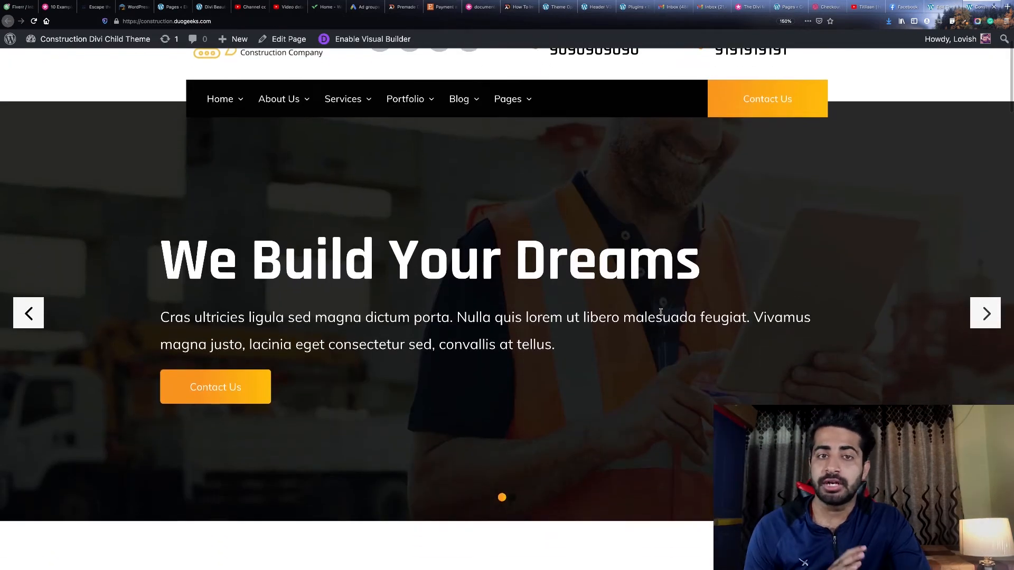
{"action": "scroll", "coordinate": [661, 312], "scroll_direction": "down", "scroll_amount": 8}
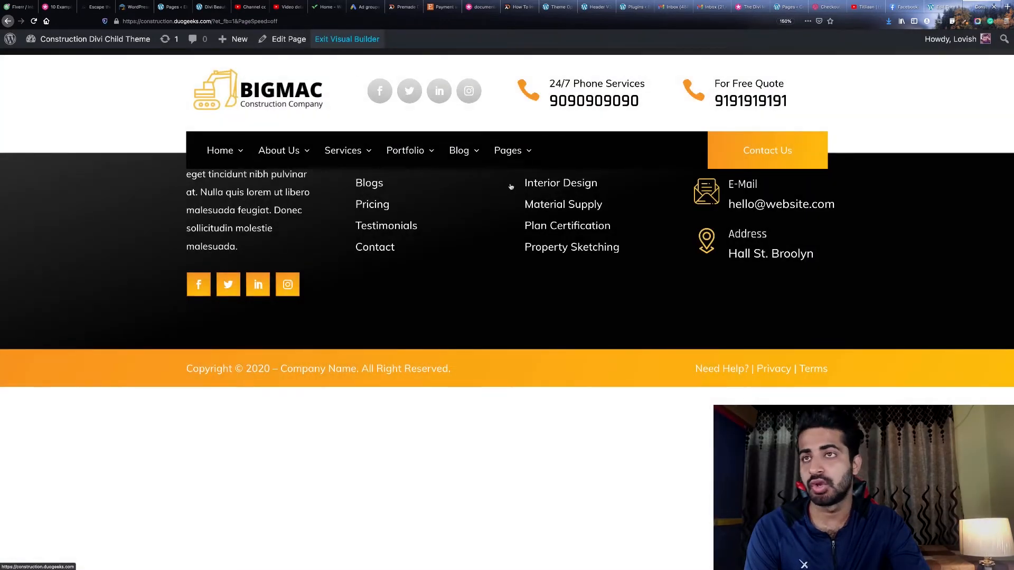
{"action": "scroll", "coordinate": [562, 288], "scroll_direction": "down", "scroll_amount": 10}
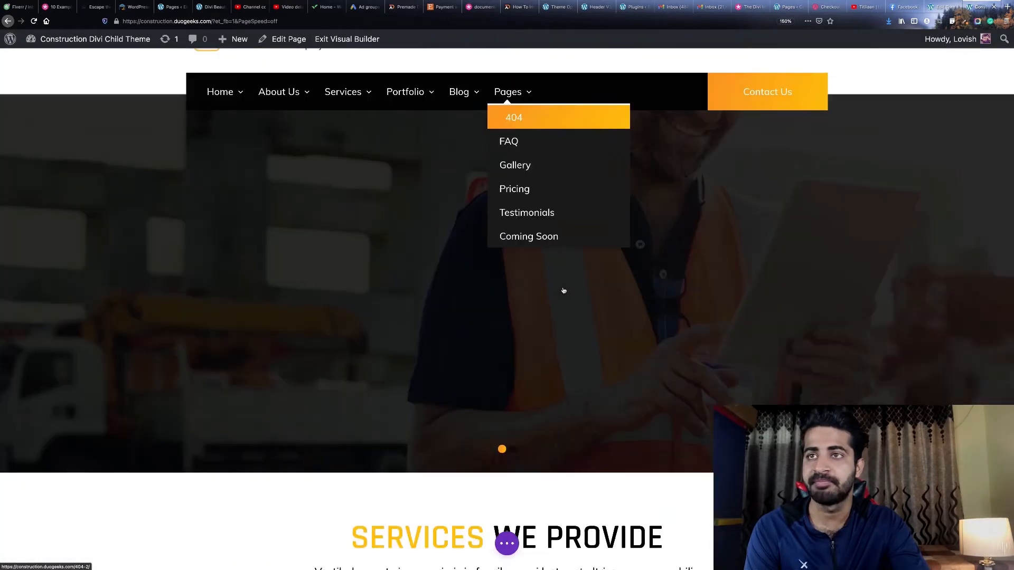
{"action": "scroll", "coordinate": [563, 287], "scroll_direction": "up", "scroll_amount": 4}
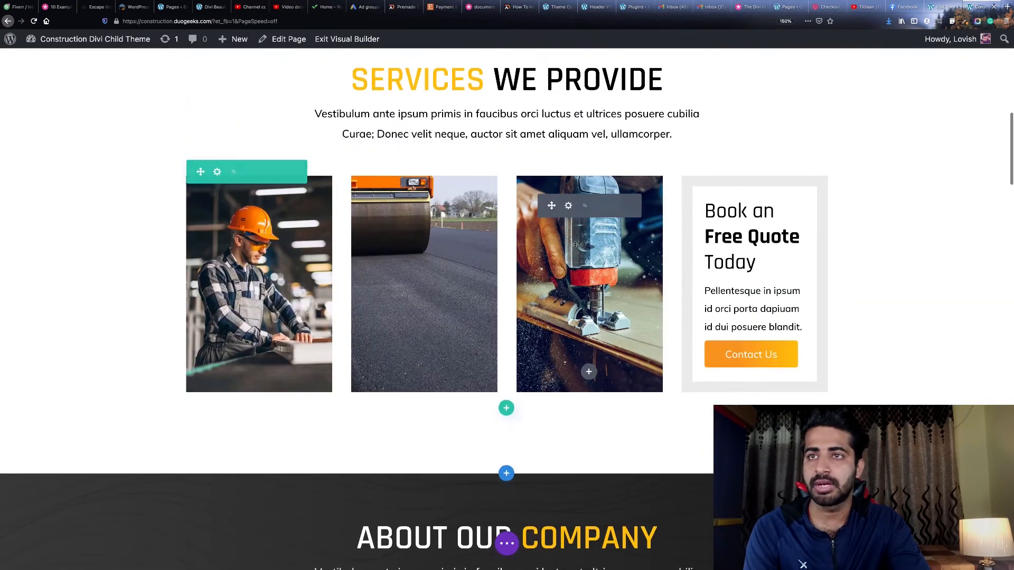
{"action": "left_click", "coordinate": [570, 206]}
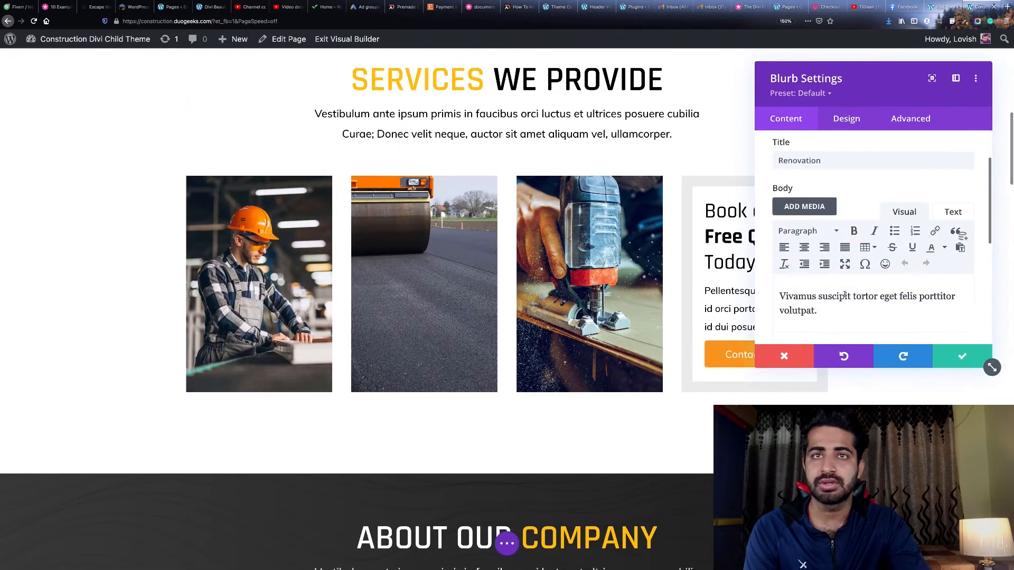
{"action": "left_click", "coordinate": [808, 177]}
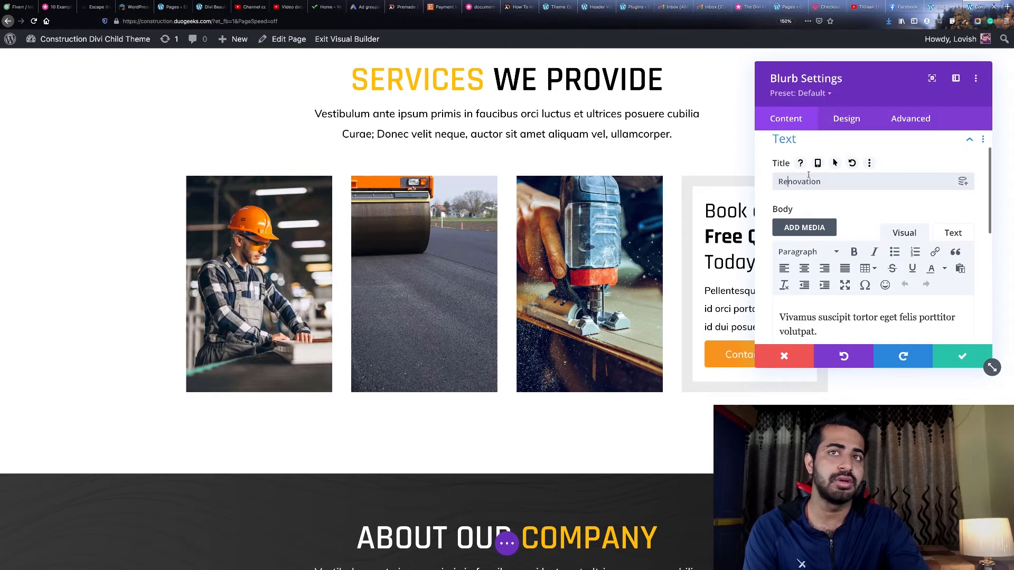
{"action": "scroll", "coordinate": [845, 200], "scroll_direction": "down", "scroll_amount": 3}
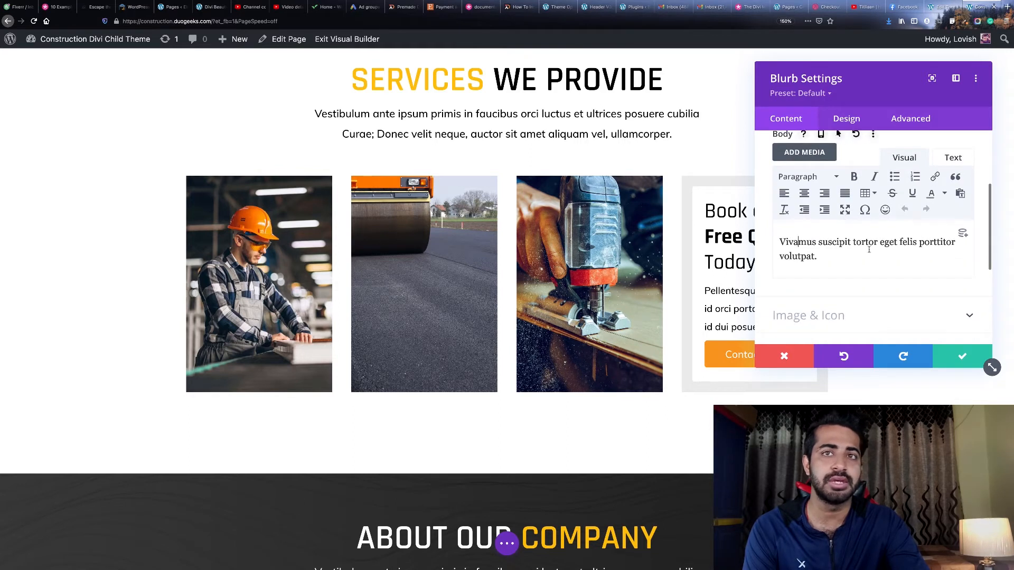
{"action": "left_click", "coordinate": [798, 241]}
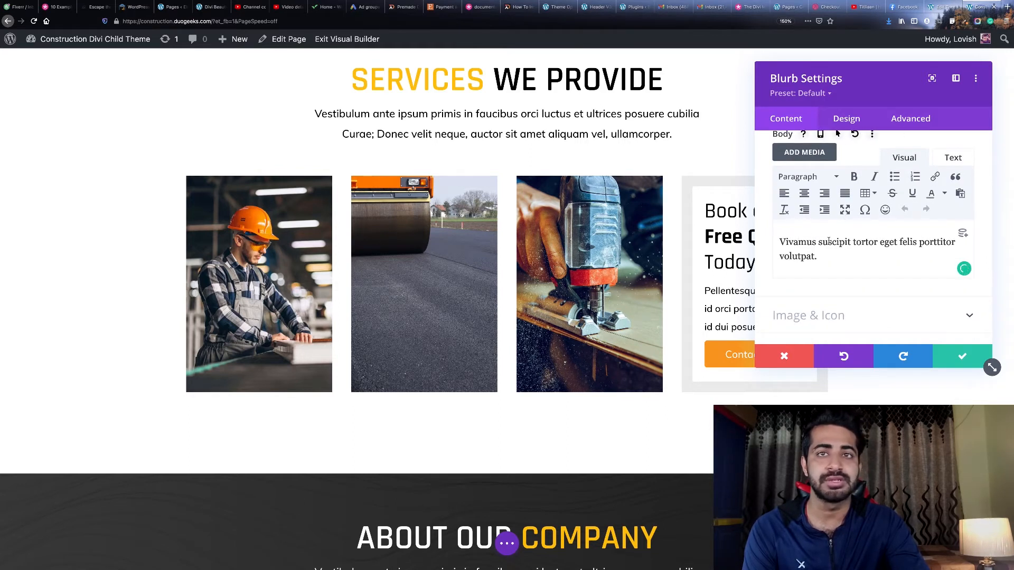
{"action": "scroll", "coordinate": [799, 241], "scroll_direction": "down", "scroll_amount": 3}
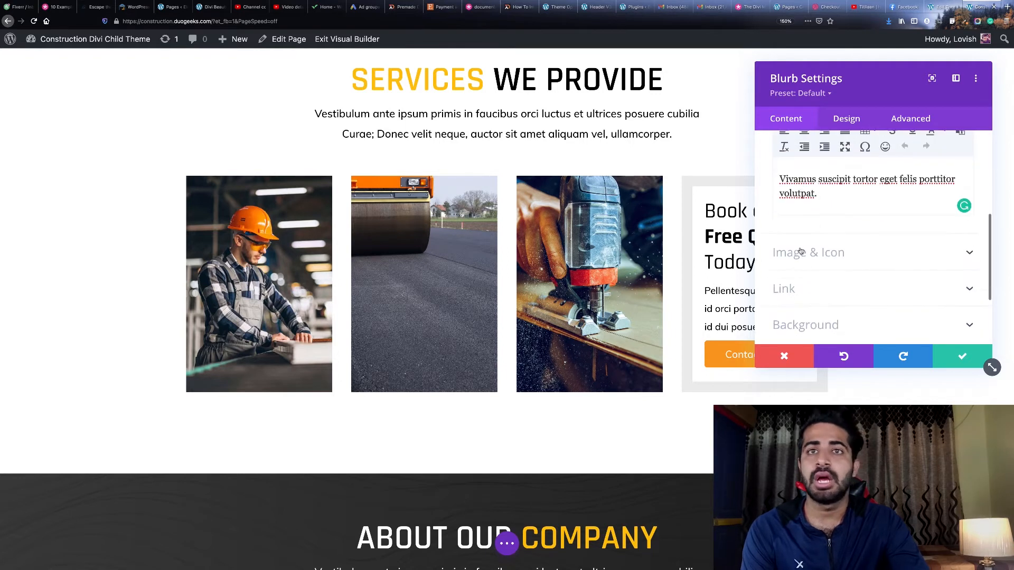
{"action": "left_click", "coordinate": [799, 253]}
{"action": "scroll", "coordinate": [800, 251], "scroll_direction": "down", "scroll_amount": 4}
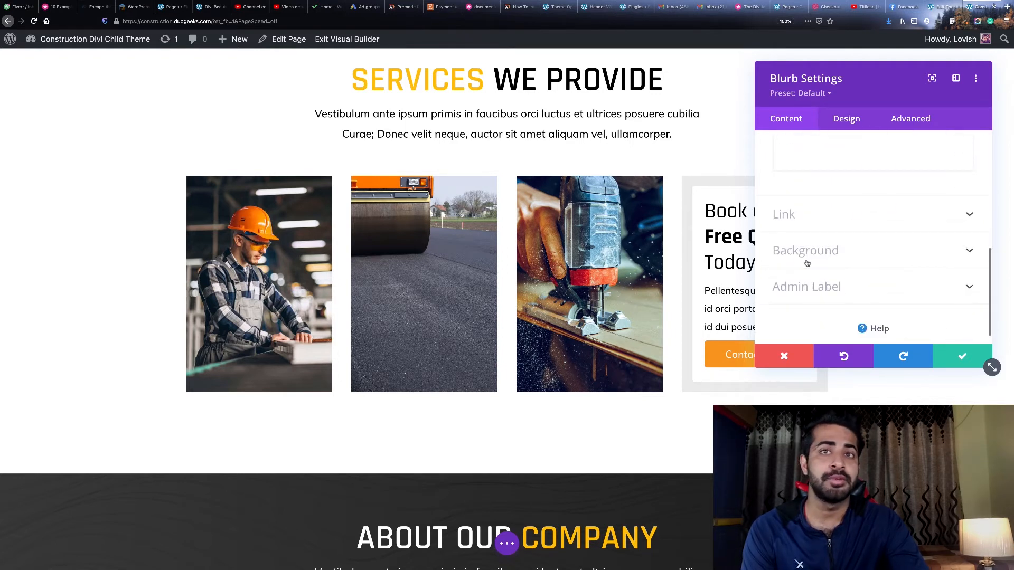
{"action": "left_click", "coordinate": [807, 263]}
{"action": "scroll", "coordinate": [882, 243], "scroll_direction": "down", "scroll_amount": 1}
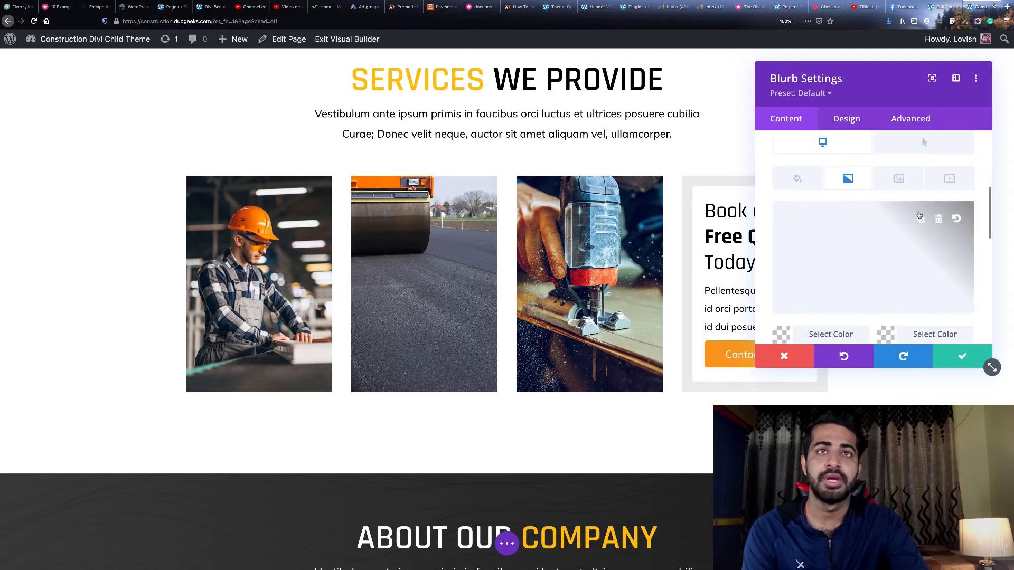
{"action": "left_click", "coordinate": [914, 142]}
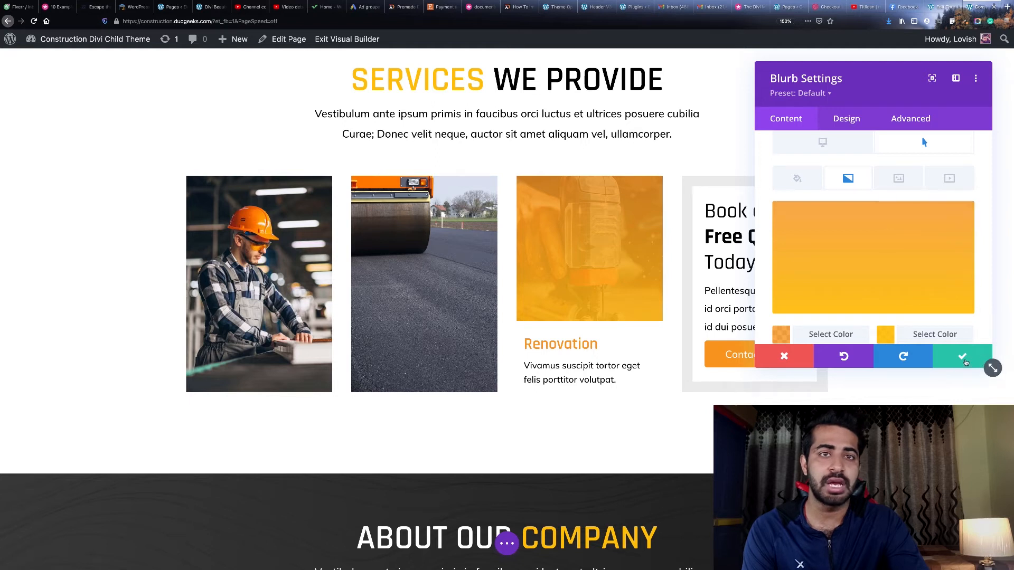
{"action": "left_click", "coordinate": [965, 362]}
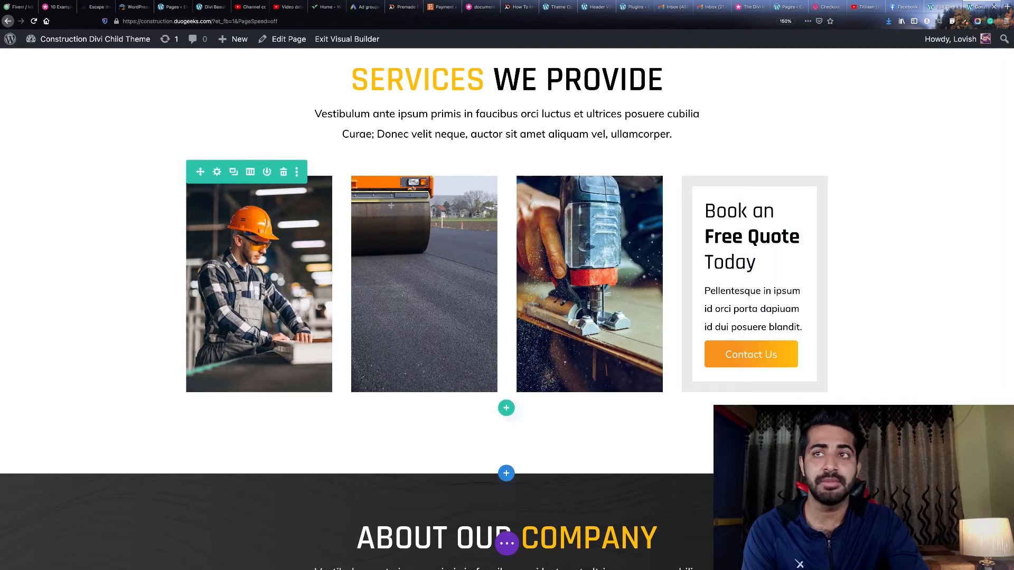
{"action": "left_click", "coordinate": [216, 172]}
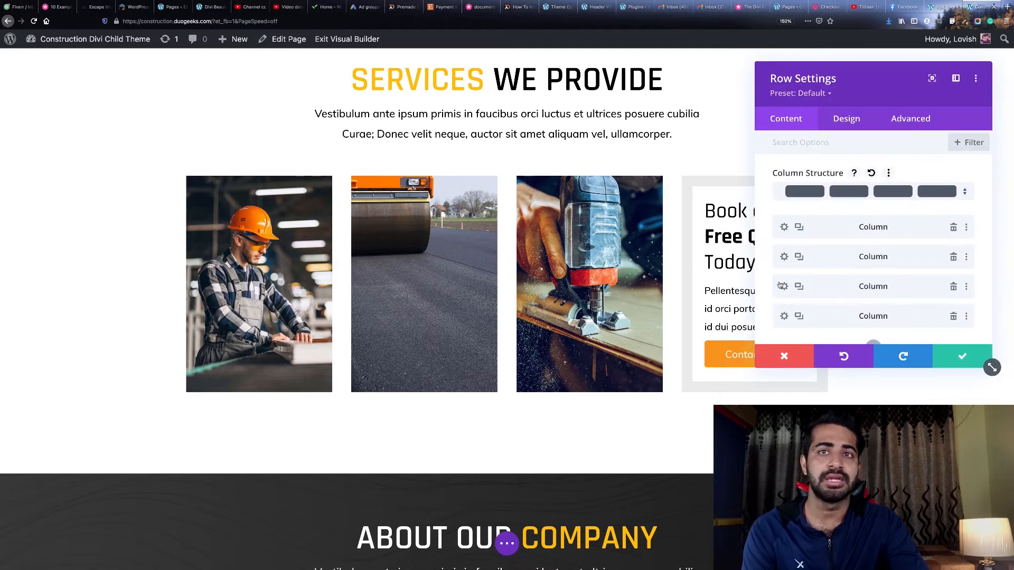
{"action": "left_click", "coordinate": [784, 287]}
{"action": "scroll", "coordinate": [808, 281], "scroll_direction": "down", "scroll_amount": 2}
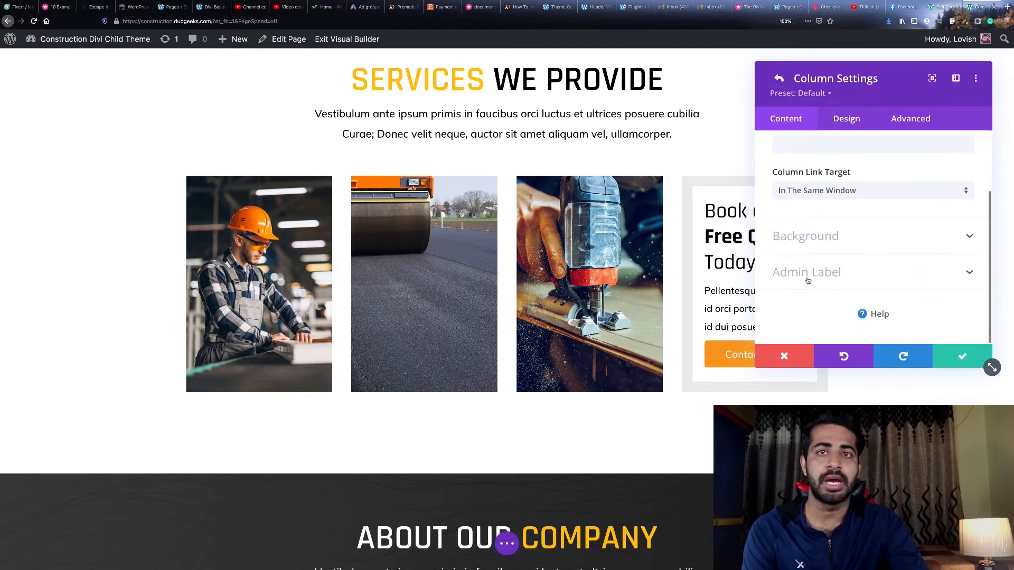
{"action": "left_click", "coordinate": [826, 238]}
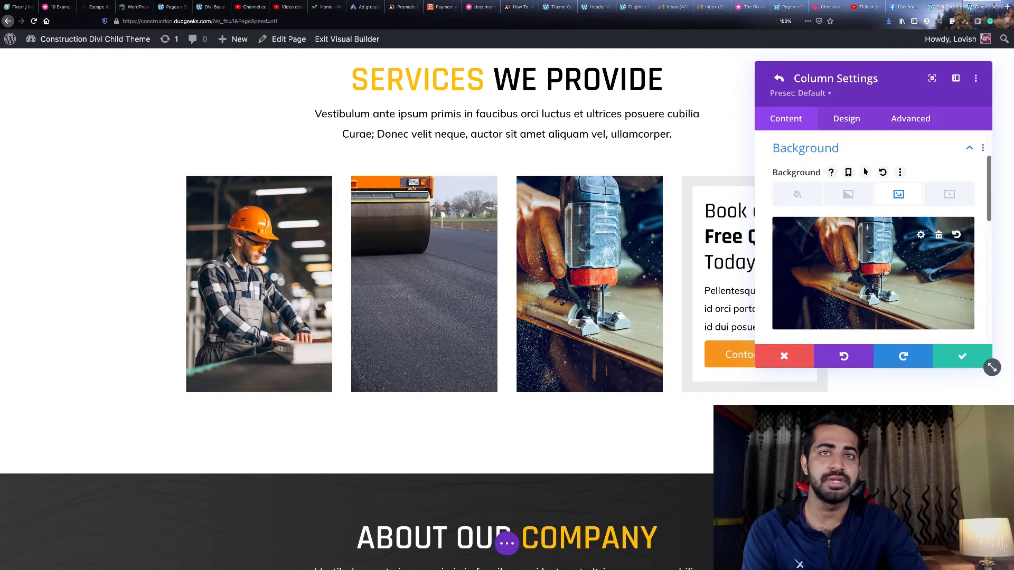
{"action": "left_click", "coordinate": [962, 356]}
{"action": "scroll", "coordinate": [822, 236], "scroll_direction": "up", "scroll_amount": 5}
{"action": "left_click", "coordinate": [784, 234]}
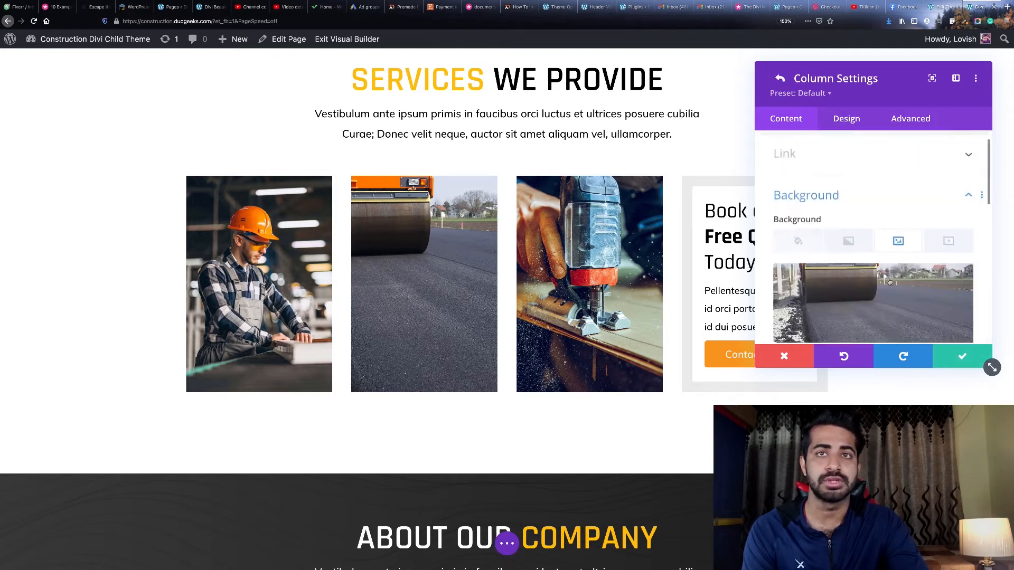
{"action": "scroll", "coordinate": [871, 264], "scroll_direction": "down", "scroll_amount": 2}
{"action": "left_click", "coordinate": [964, 359]}
{"action": "scroll", "coordinate": [814, 204], "scroll_direction": "up", "scroll_amount": 5}
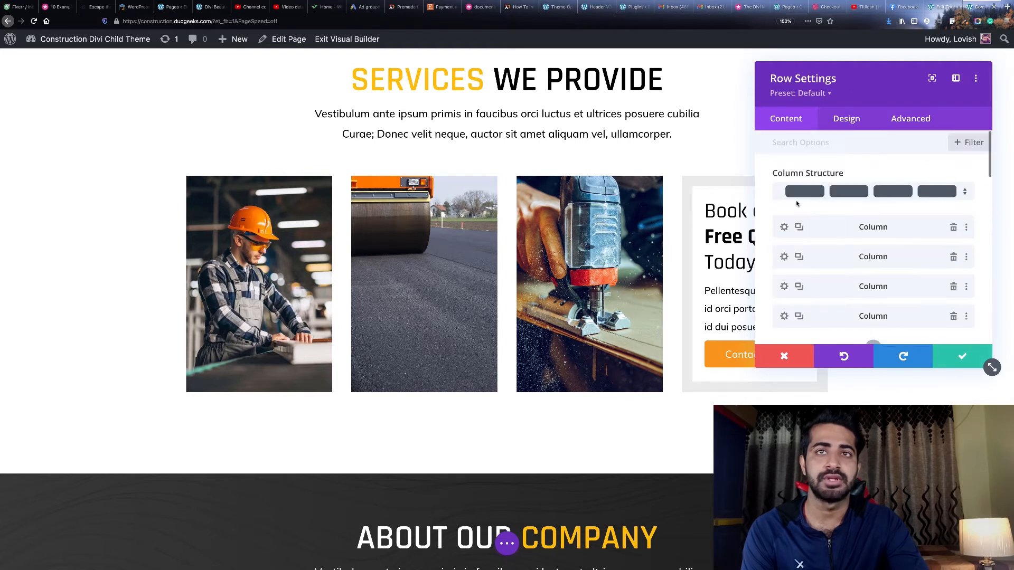
{"action": "left_click", "coordinate": [784, 228]}
{"action": "scroll", "coordinate": [871, 264], "scroll_direction": "down", "scroll_amount": 1}
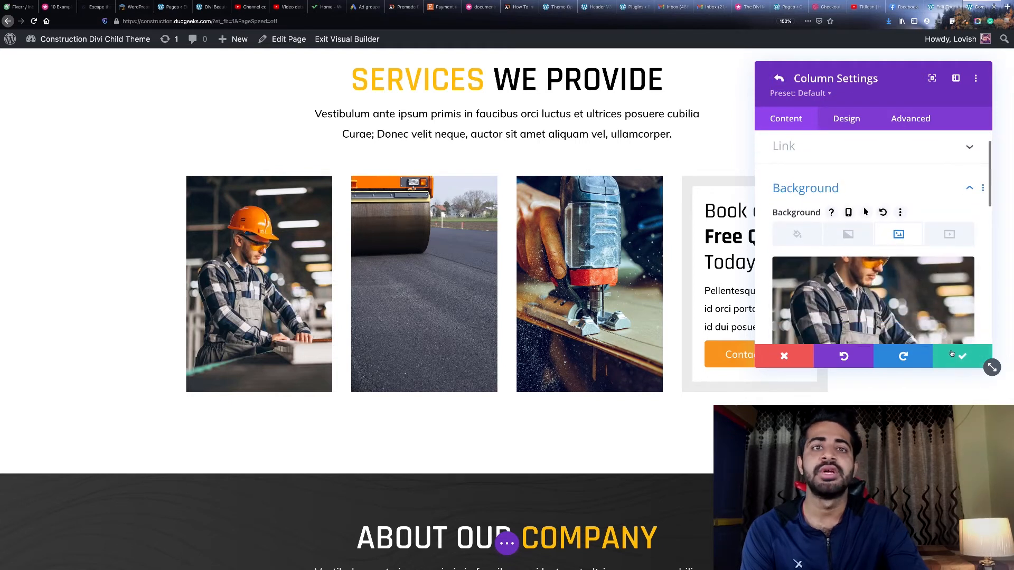
{"action": "left_click", "coordinate": [952, 354]}
{"action": "left_click", "coordinate": [951, 354]}
{"action": "scroll", "coordinate": [904, 301], "scroll_direction": "down", "scroll_amount": 3}
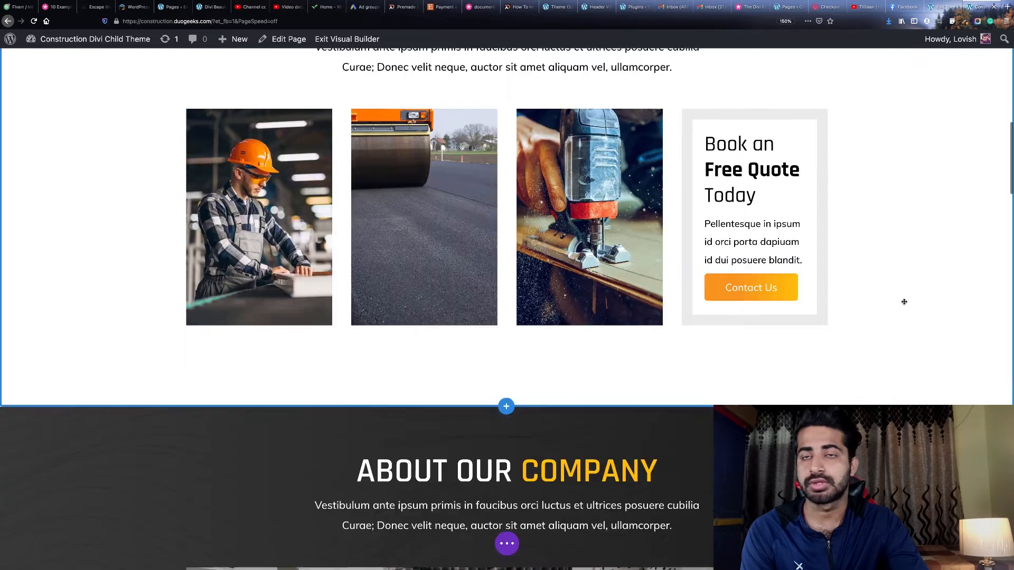
Open and close the bar counters' settings and the 450 counter's settings.
{"action": "scroll", "coordinate": [904, 302], "scroll_direction": "down", "scroll_amount": 5}
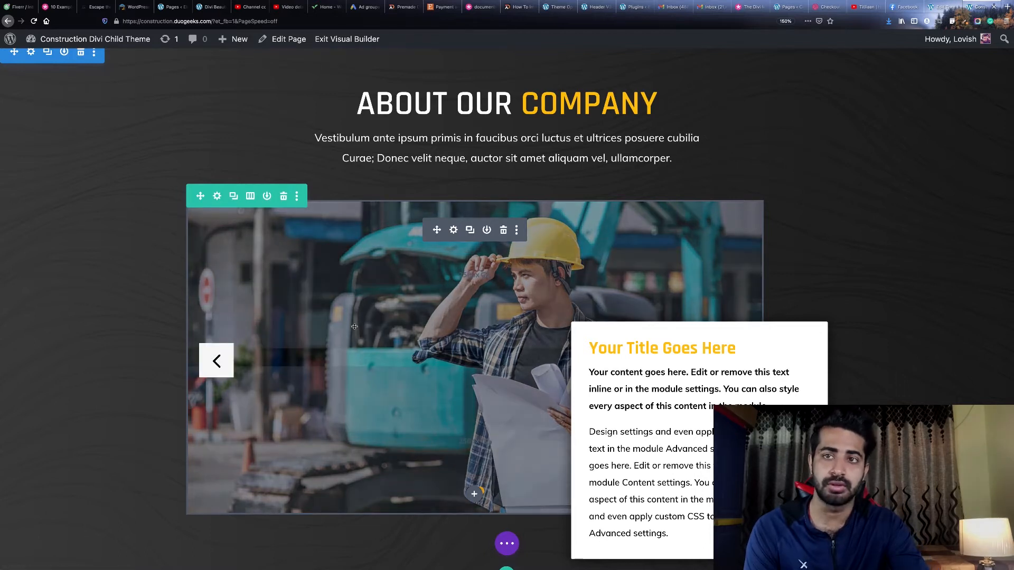
{"action": "scroll", "coordinate": [354, 327], "scroll_direction": "down", "scroll_amount": 3}
{"action": "scroll", "coordinate": [551, 280], "scroll_direction": "down", "scroll_amount": 7}
{"action": "scroll", "coordinate": [528, 283], "scroll_direction": "up", "scroll_amount": 1}
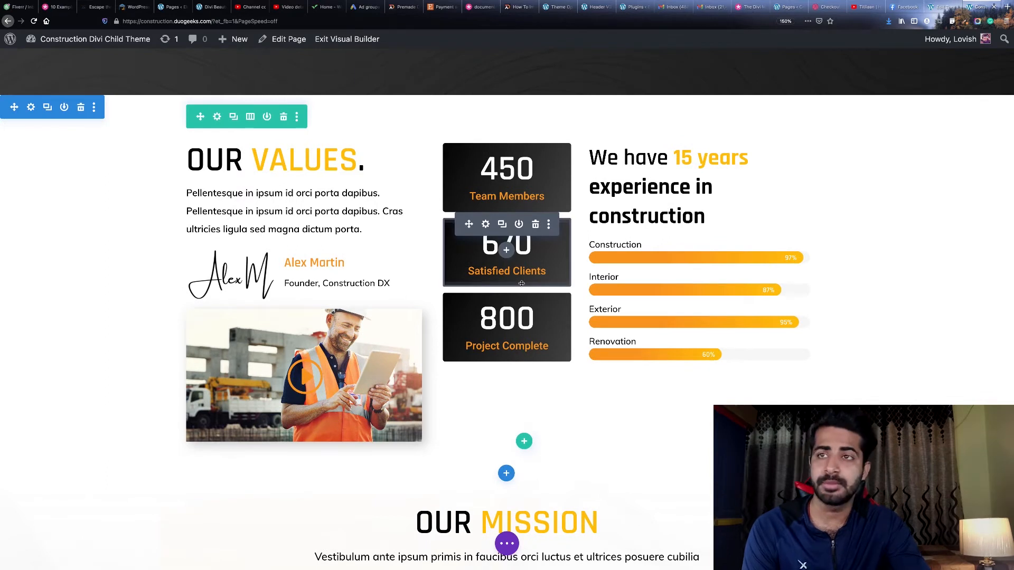
{"action": "scroll", "coordinate": [521, 284], "scroll_direction": "down", "scroll_amount": 1}
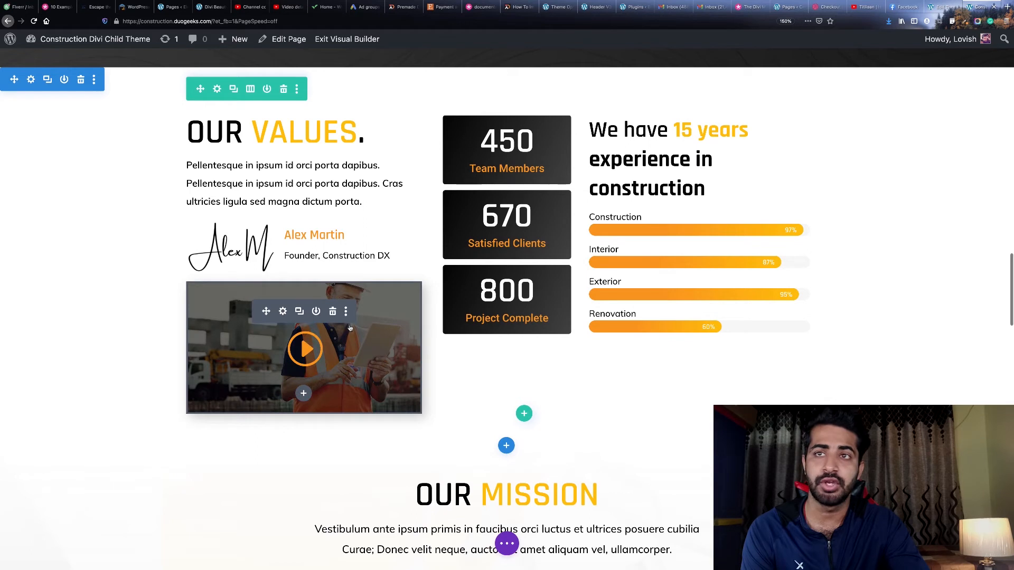
{"action": "left_click", "coordinate": [673, 235]}
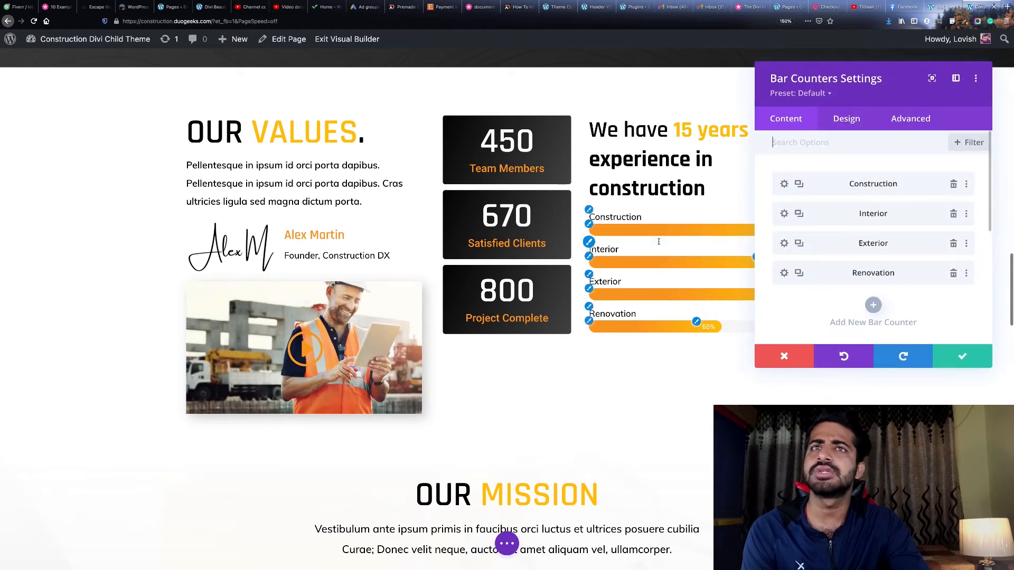
{"action": "left_click", "coordinate": [961, 359]}
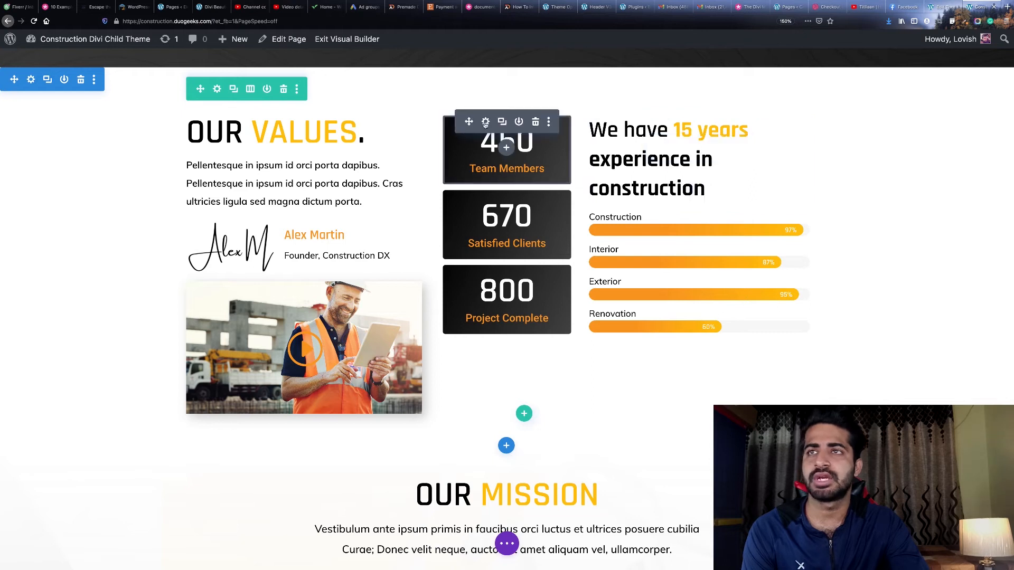
{"action": "left_click", "coordinate": [483, 122]}
{"action": "left_click", "coordinate": [961, 356]}
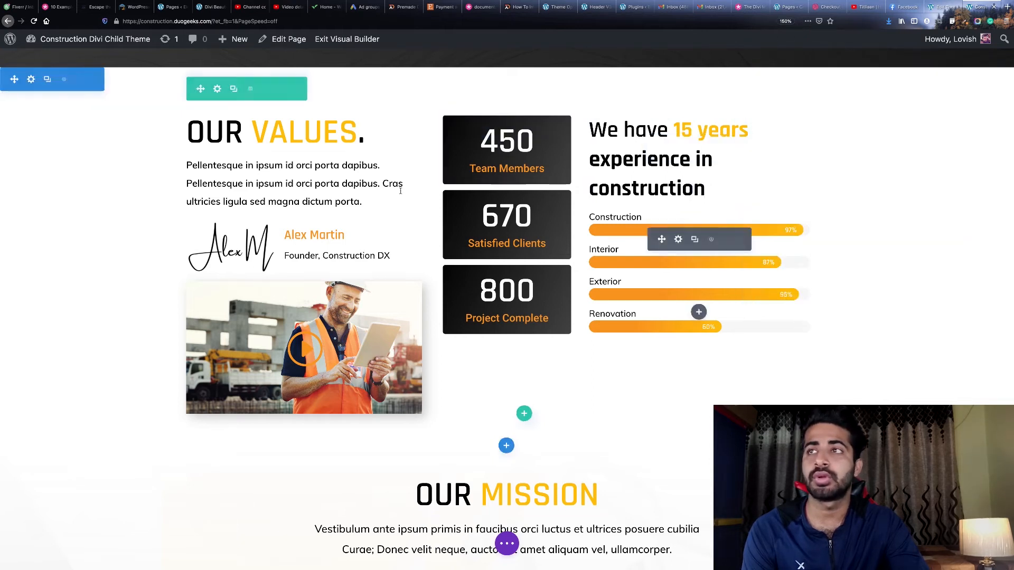
Return to the top and exit the Visual Builder, discarding the unsaved changes.
{"action": "scroll", "coordinate": [305, 233], "scroll_direction": "down", "scroll_amount": 8}
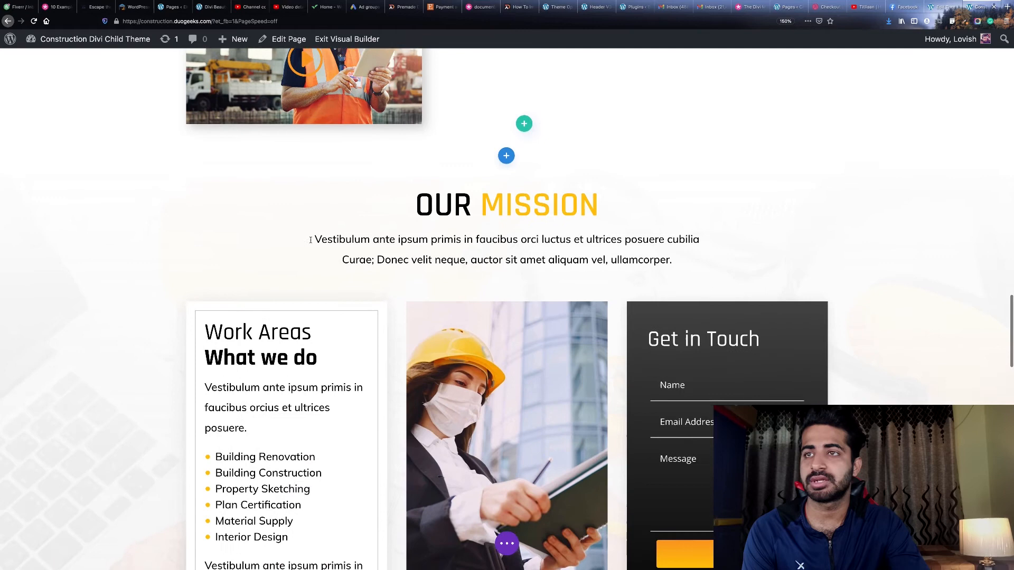
{"action": "scroll", "coordinate": [285, 470], "scroll_direction": "down", "scroll_amount": 12}
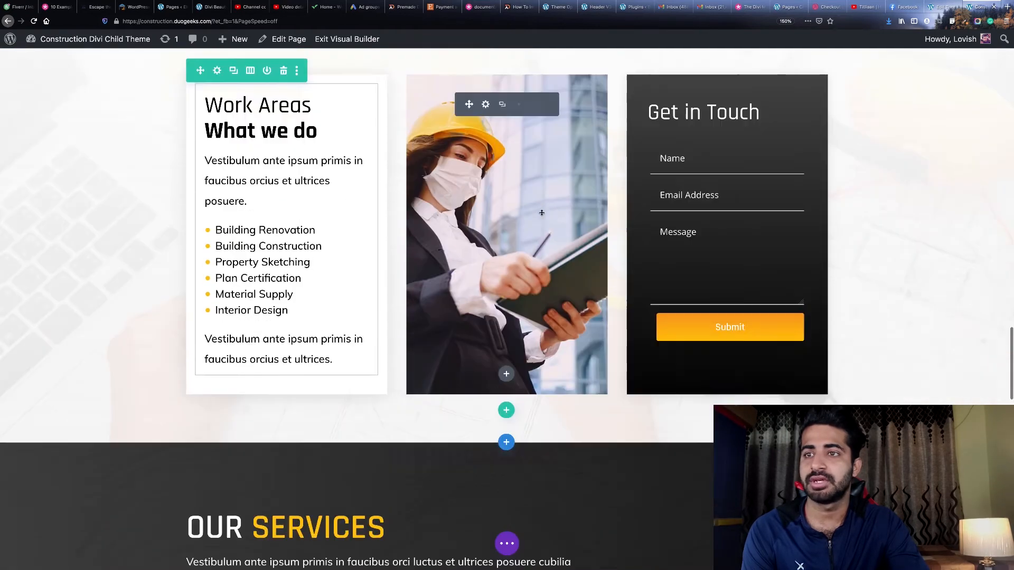
{"action": "scroll", "coordinate": [482, 207], "scroll_direction": "down", "scroll_amount": 15}
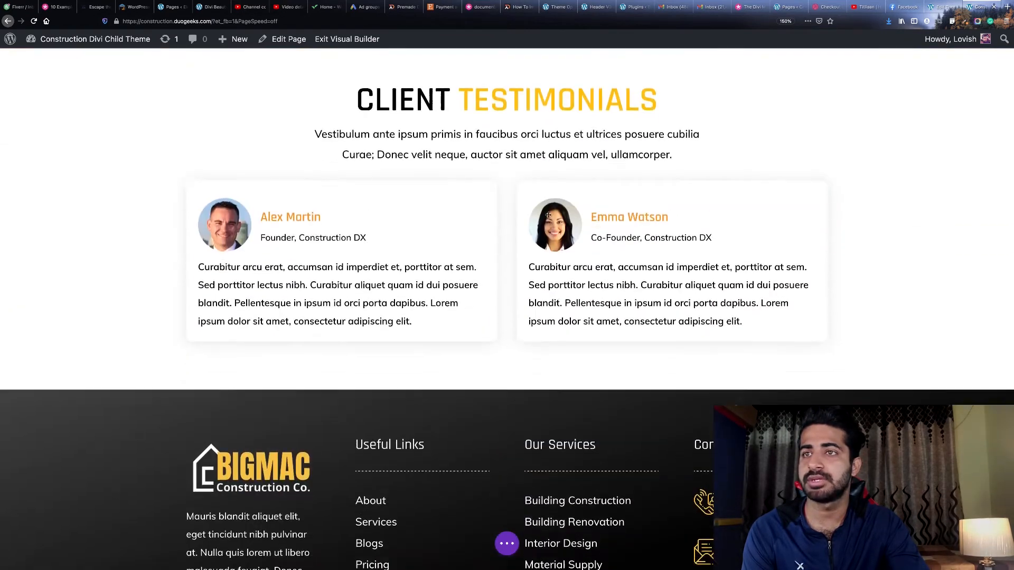
{"action": "scroll", "coordinate": [409, 167], "scroll_direction": "up", "scroll_amount": 4}
{"action": "key", "text": "Home"}
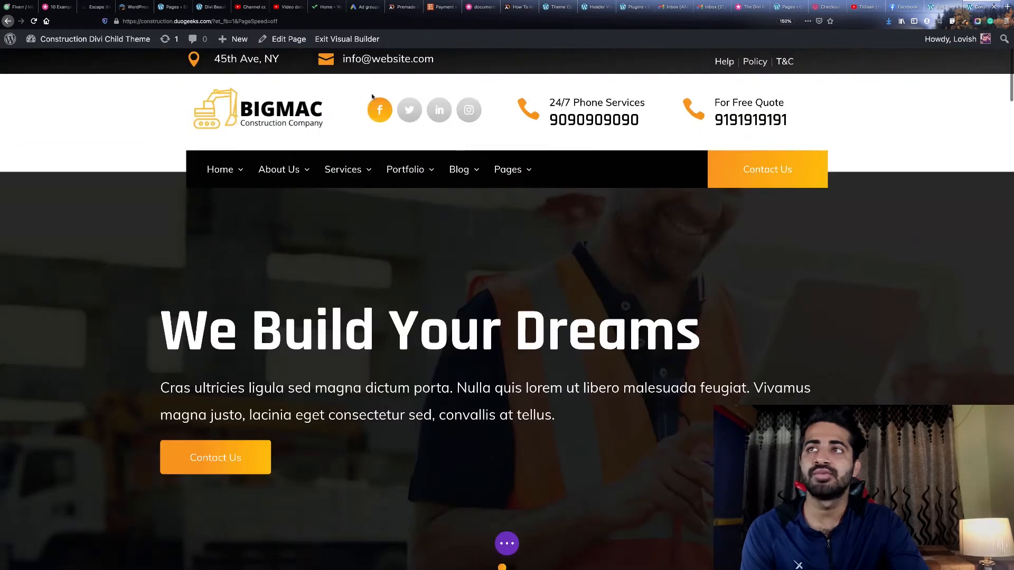
{"action": "left_click", "coordinate": [343, 39]}
{"action": "left_click", "coordinate": [485, 378]}
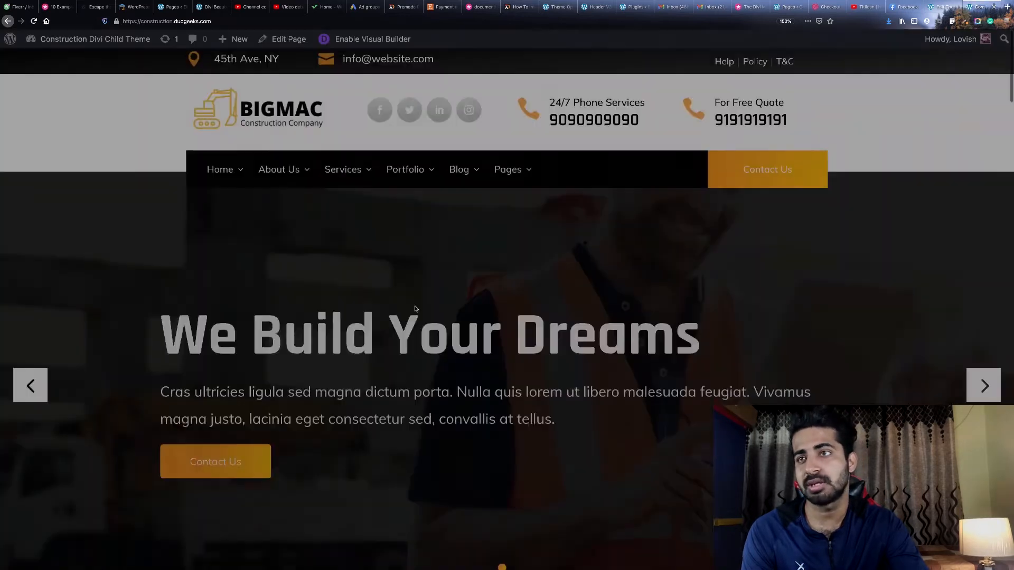
Open the Home 2 page, scroll down to its Get in Touch form, then return to style.css.
{"action": "left_click", "coordinate": [232, 194]}
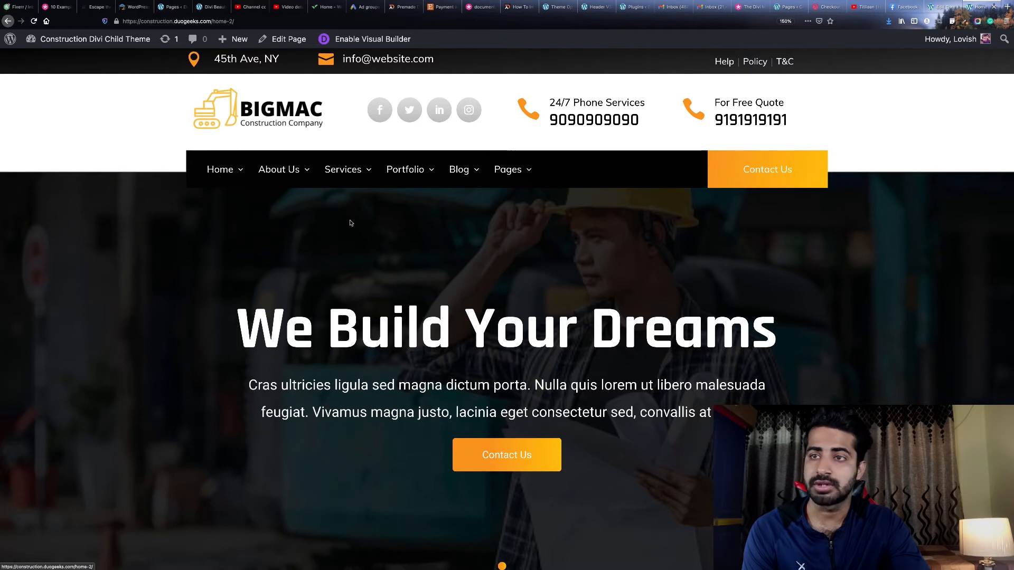
{"action": "scroll", "coordinate": [395, 266], "scroll_direction": "down", "scroll_amount": 1}
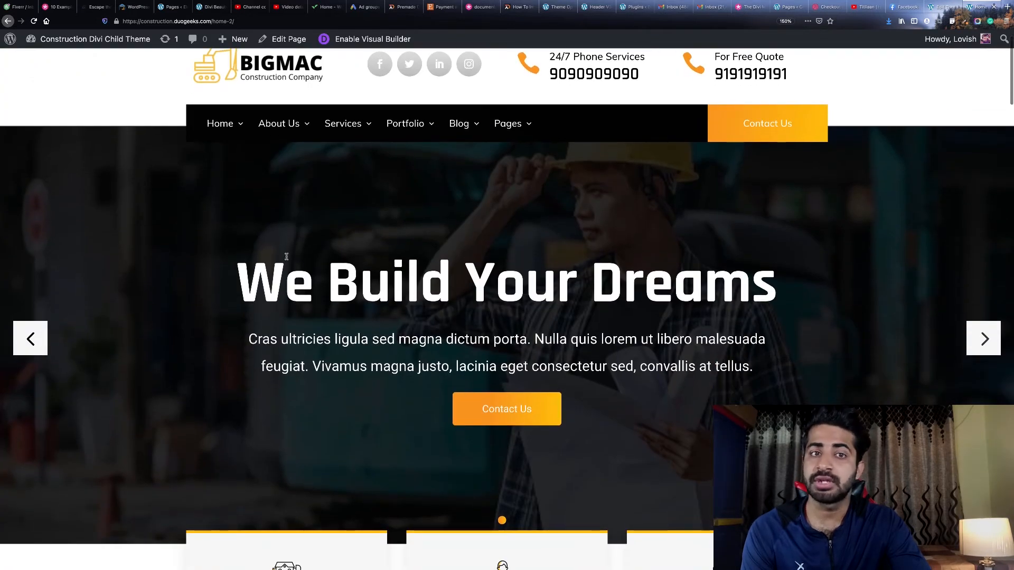
{"action": "scroll", "coordinate": [288, 255], "scroll_direction": "down", "scroll_amount": 4}
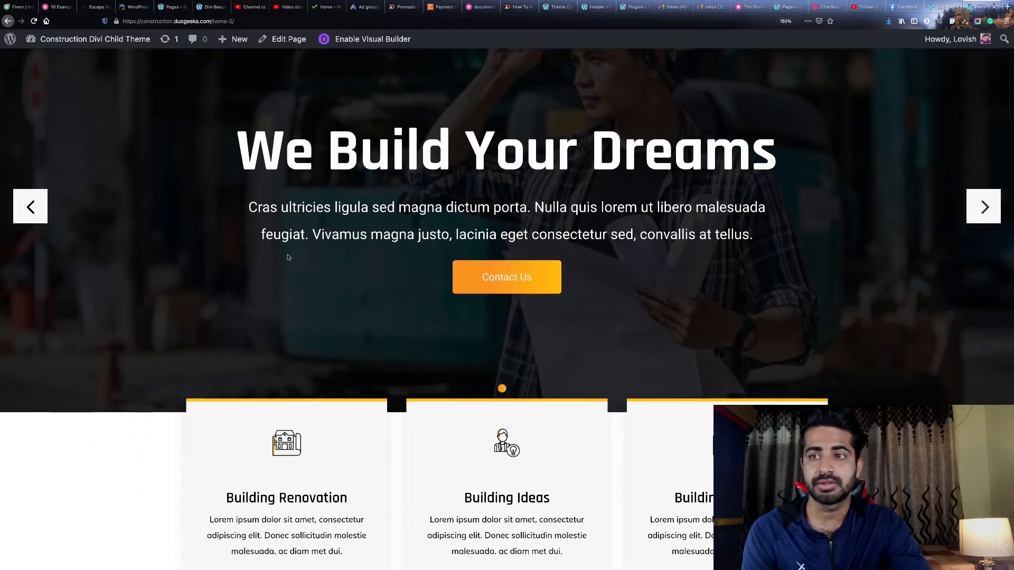
{"action": "scroll", "coordinate": [282, 264], "scroll_direction": "down", "scroll_amount": 2}
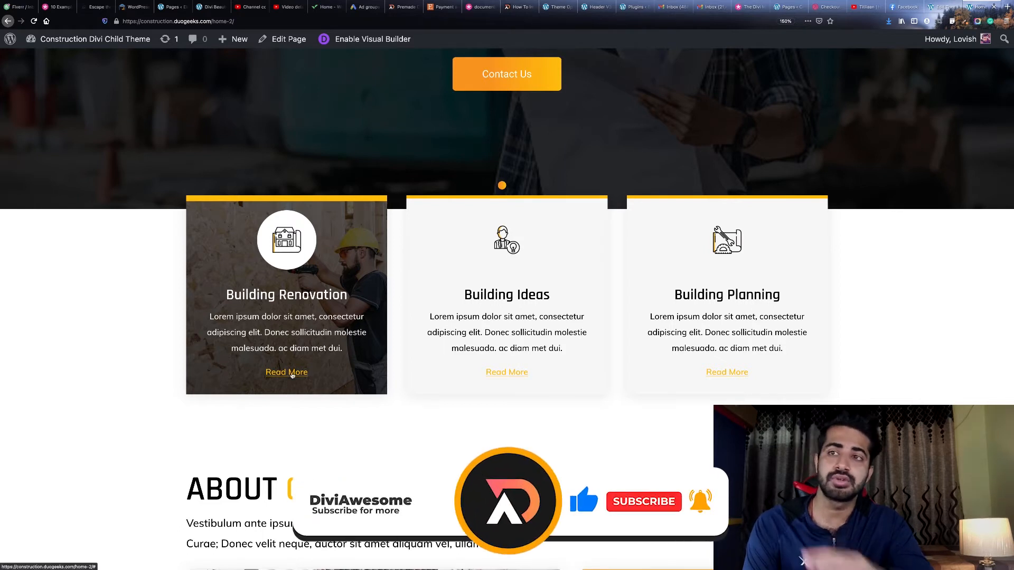
{"action": "scroll", "coordinate": [471, 346], "scroll_direction": "down", "scroll_amount": 4}
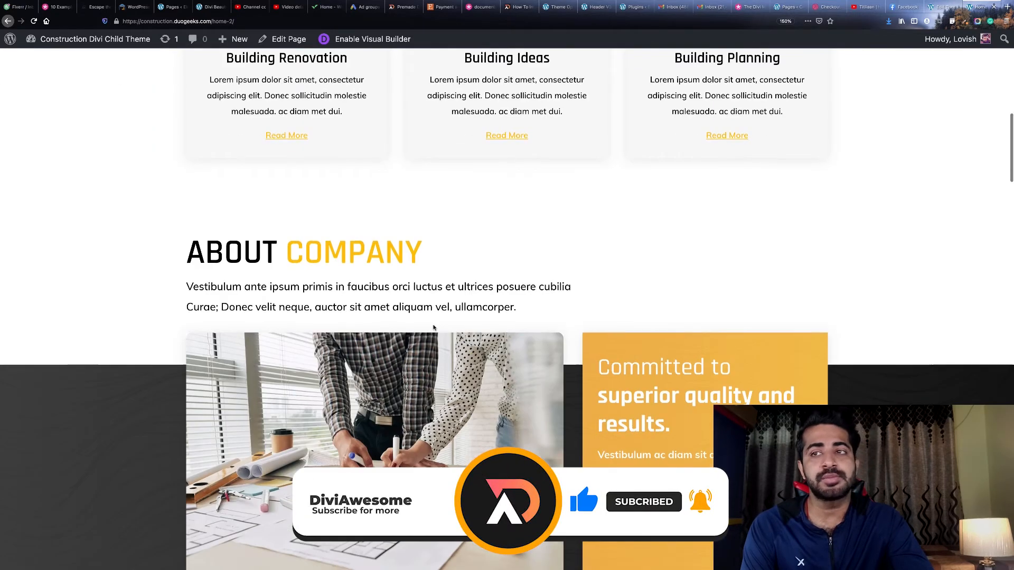
{"action": "scroll", "coordinate": [442, 337], "scroll_direction": "down", "scroll_amount": 1}
{"action": "scroll", "coordinate": [389, 203], "scroll_direction": "down", "scroll_amount": 2}
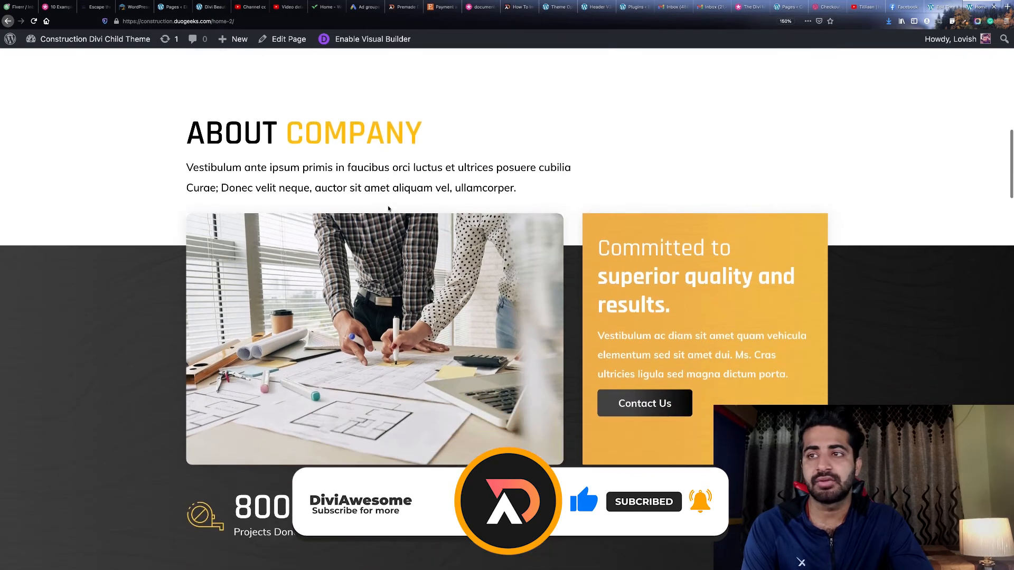
{"action": "scroll", "coordinate": [503, 295], "scroll_direction": "down", "scroll_amount": 2}
{"action": "scroll", "coordinate": [503, 295], "scroll_direction": "down", "scroll_amount": 2}
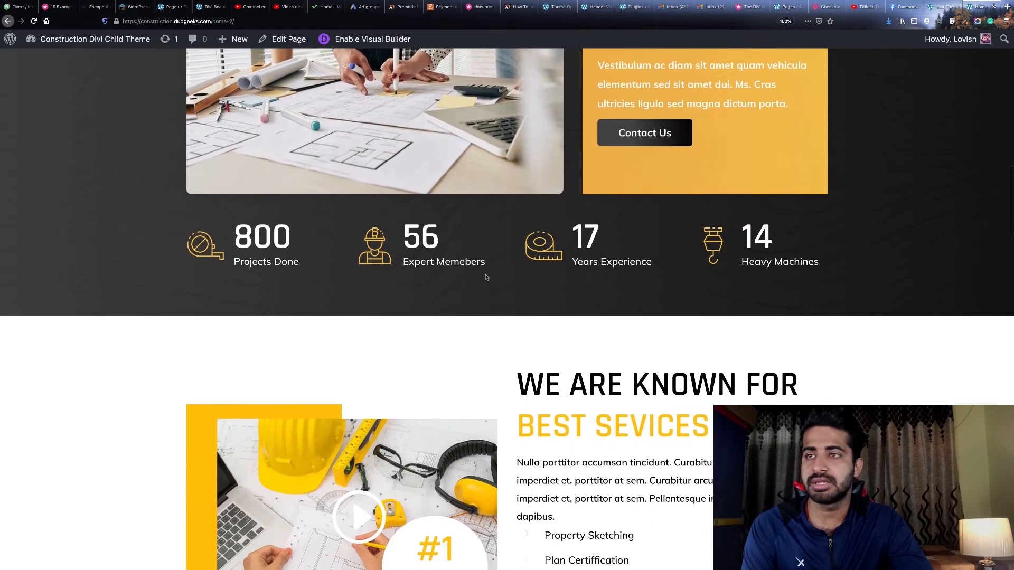
{"action": "scroll", "coordinate": [420, 239], "scroll_direction": "down", "scroll_amount": 3}
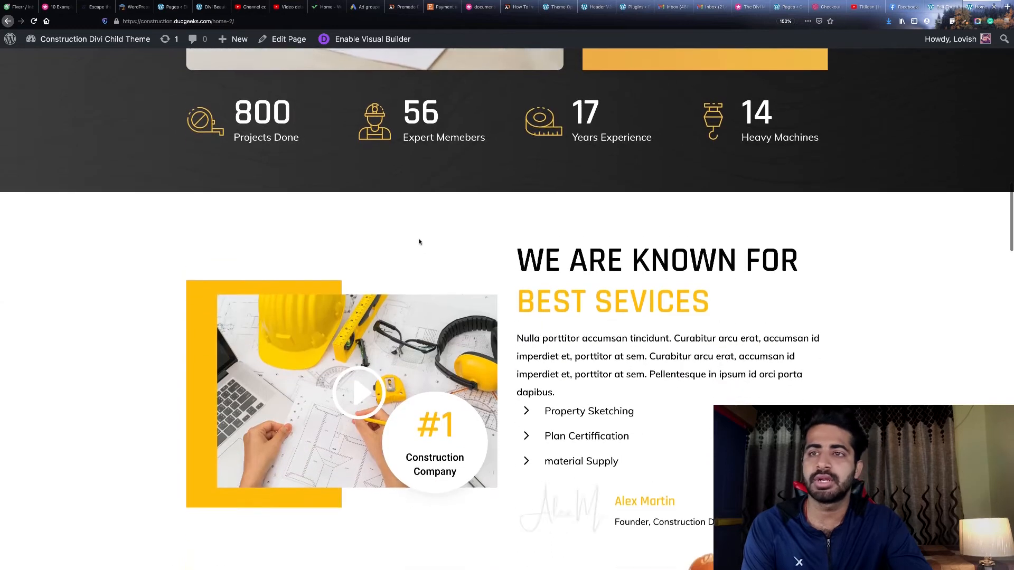
{"action": "scroll", "coordinate": [438, 261], "scroll_direction": "down", "scroll_amount": 1}
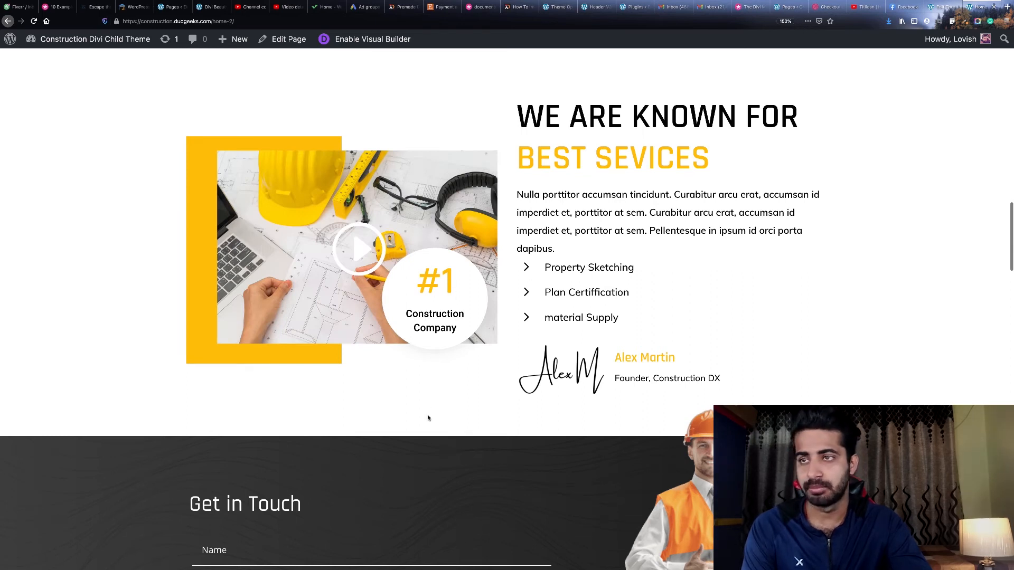
{"action": "scroll", "coordinate": [464, 378], "scroll_direction": "down", "scroll_amount": 6}
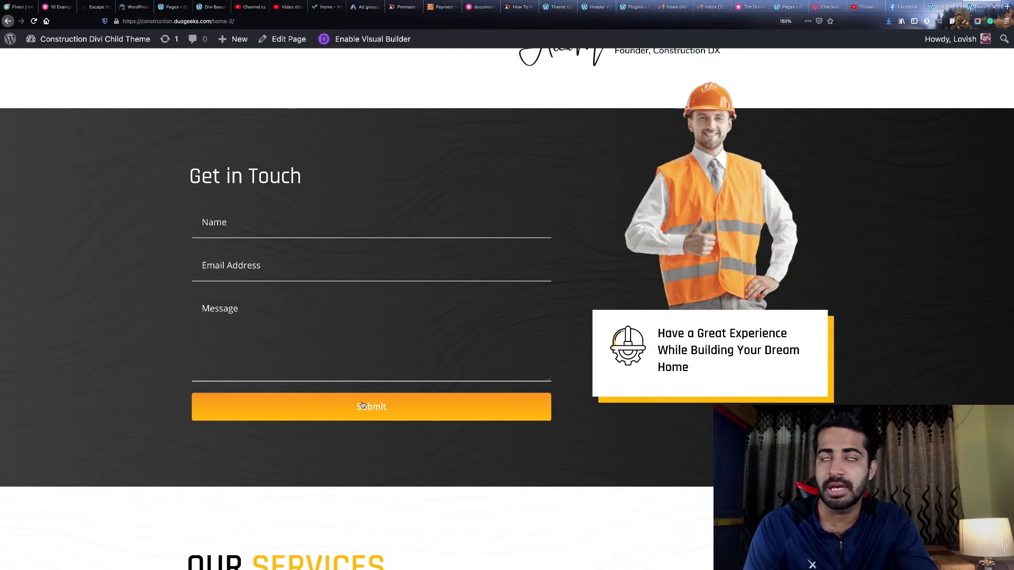
{"action": "left_click", "coordinate": [940, 7]}
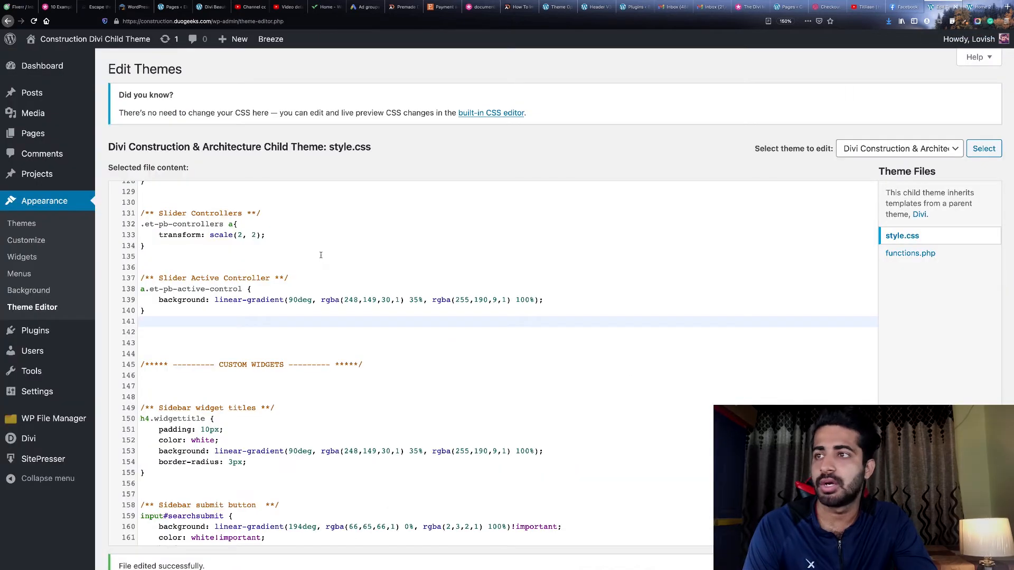
{"action": "scroll", "coordinate": [306, 270], "scroll_direction": "up", "scroll_amount": 15}
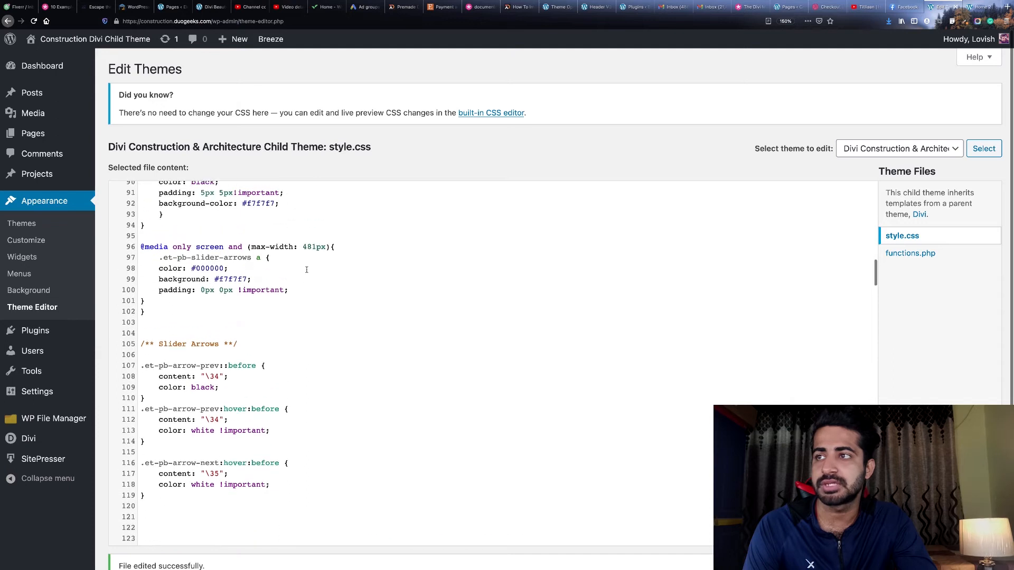
{"action": "scroll", "coordinate": [307, 270], "scroll_direction": "up", "scroll_amount": 4}
{"action": "left_click", "coordinate": [246, 320]}
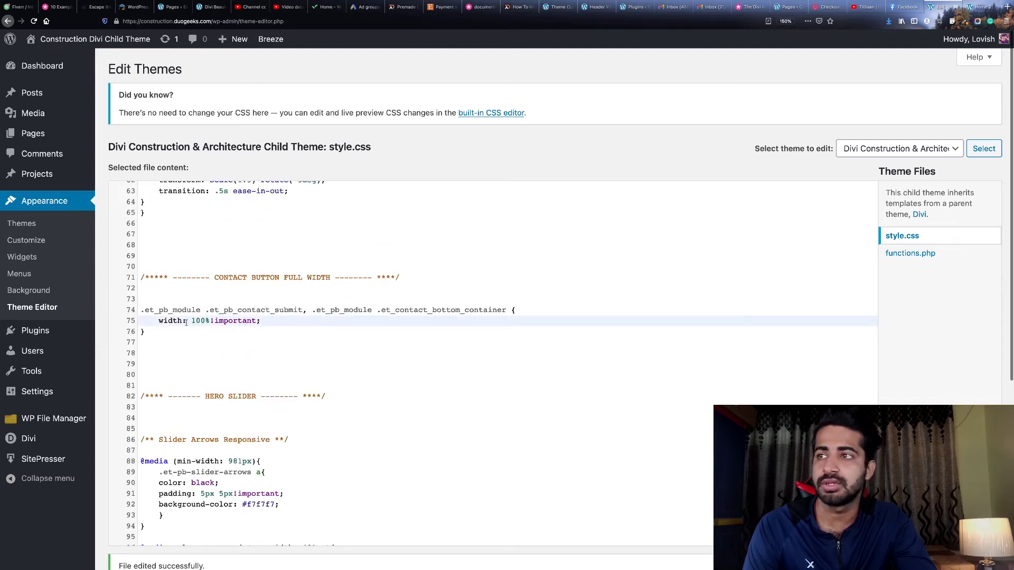
{"action": "left_click_drag", "start_coordinate": [149, 333], "coordinate": [188, 298]}
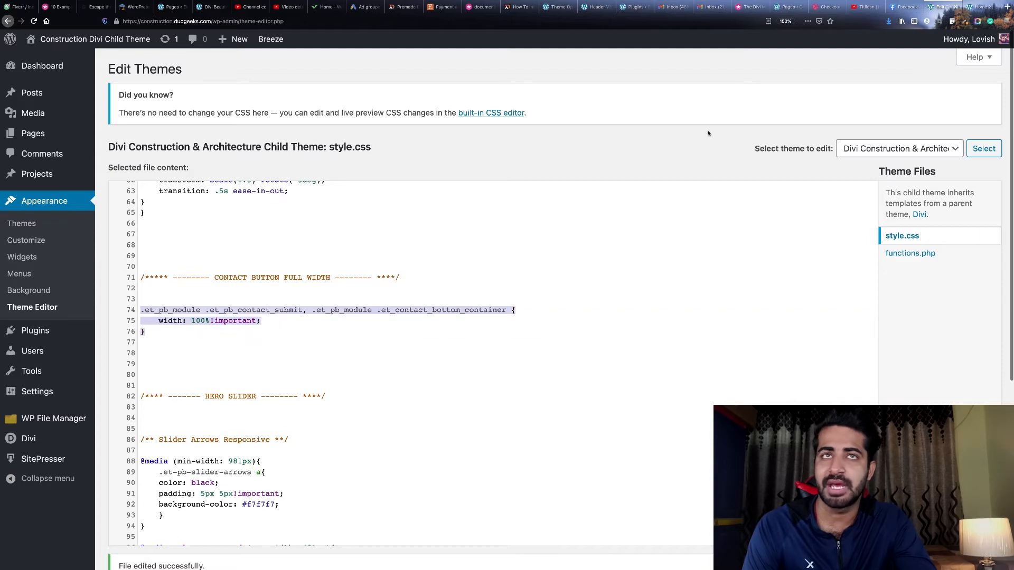
{"action": "left_click", "coordinate": [981, 6]}
{"action": "scroll", "coordinate": [562, 154], "scroll_direction": "down", "scroll_amount": 5}
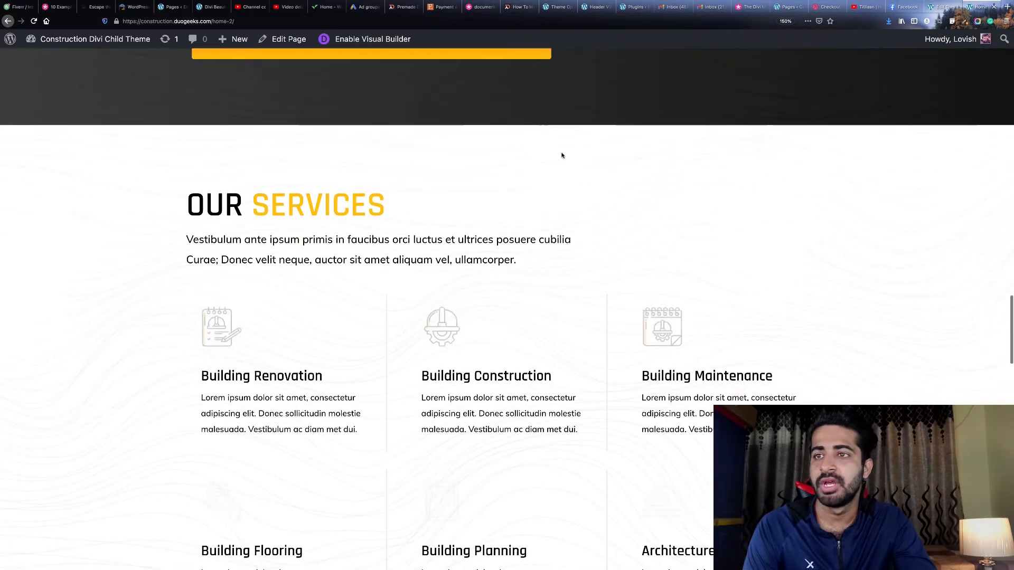
Scroll to the testimonials and select the testimonial paragraph and a word in it.
{"action": "scroll", "coordinate": [569, 152], "scroll_direction": "down", "scroll_amount": 2}
{"action": "scroll", "coordinate": [362, 302], "scroll_direction": "down", "scroll_amount": 2}
{"action": "scroll", "coordinate": [267, 215], "scroll_direction": "down", "scroll_amount": 1}
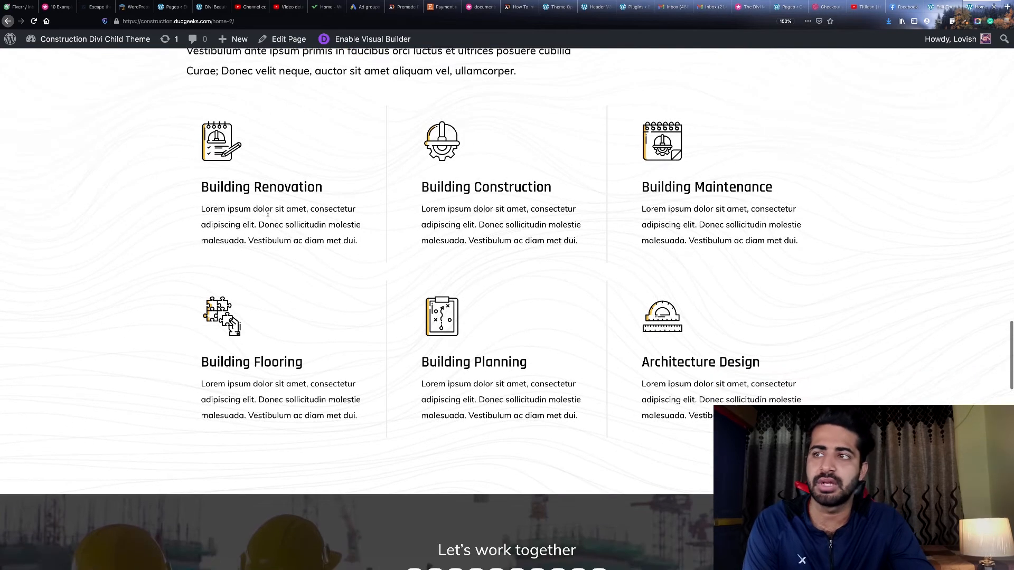
{"action": "scroll", "coordinate": [275, 218], "scroll_direction": "up", "scroll_amount": 3}
{"action": "scroll", "coordinate": [283, 227], "scroll_direction": "down", "scroll_amount": 9}
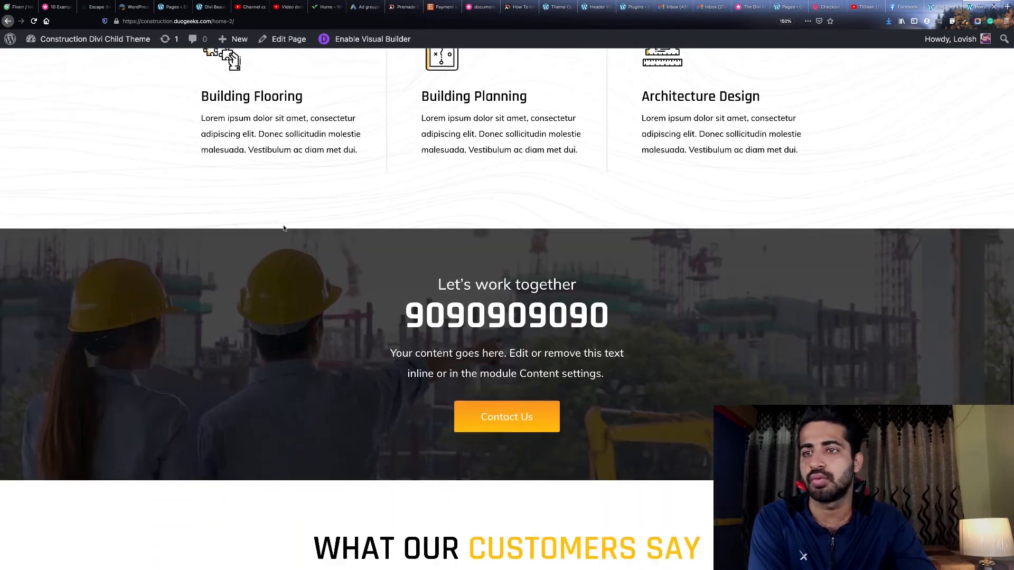
{"action": "scroll", "coordinate": [526, 379], "scroll_direction": "down", "scroll_amount": 10}
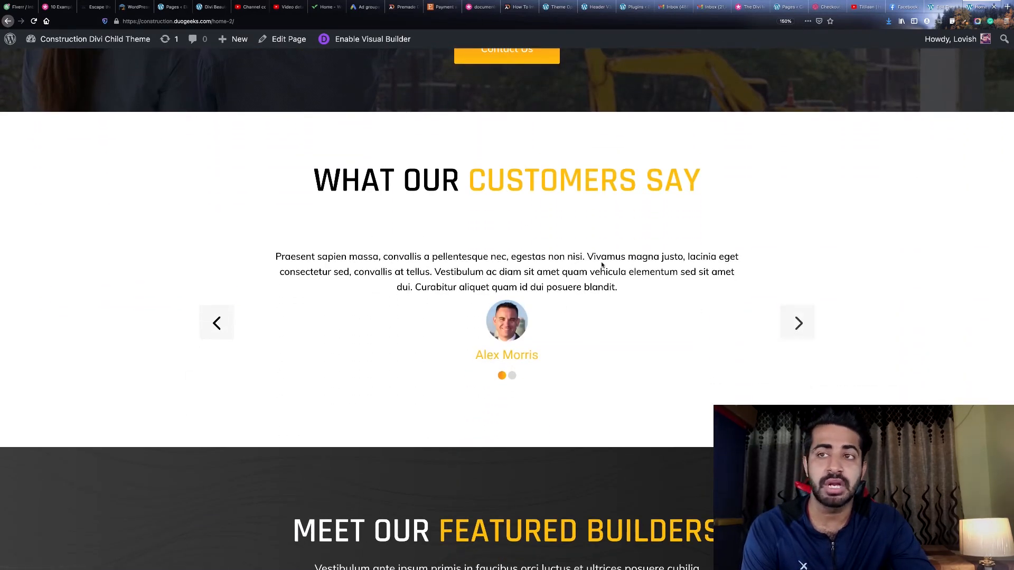
{"action": "triple_click", "coordinate": [484, 265]}
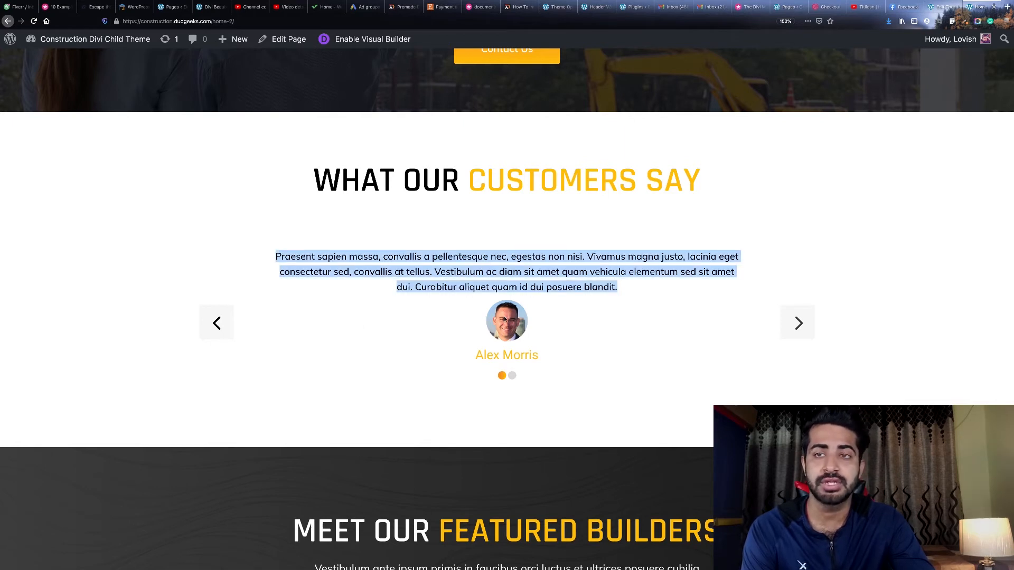
{"action": "double_click", "coordinate": [504, 355]}
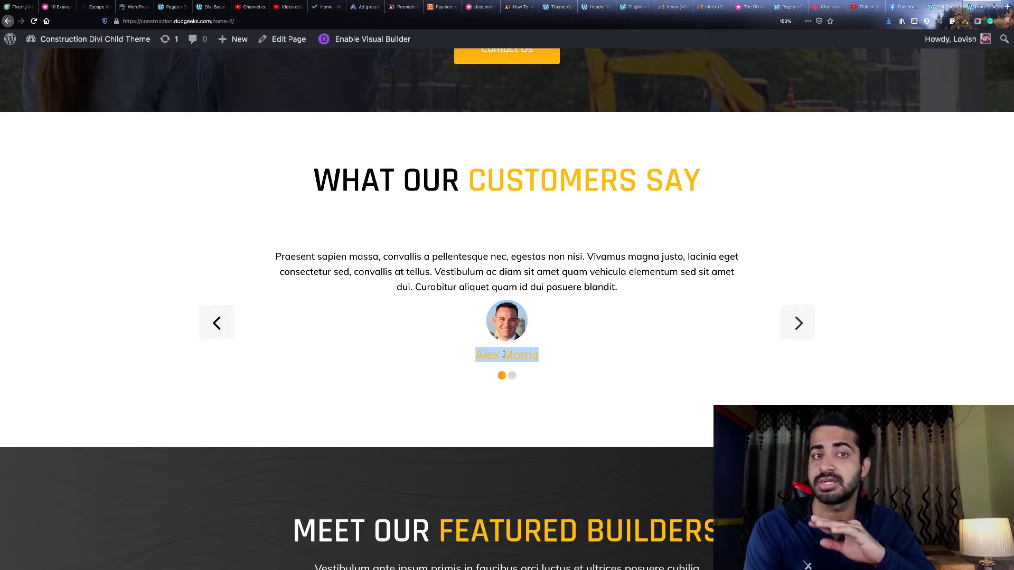
Advance the testimonial slider to the next customer review and look over the surrounding sections.
{"action": "left_click", "coordinate": [808, 311]}
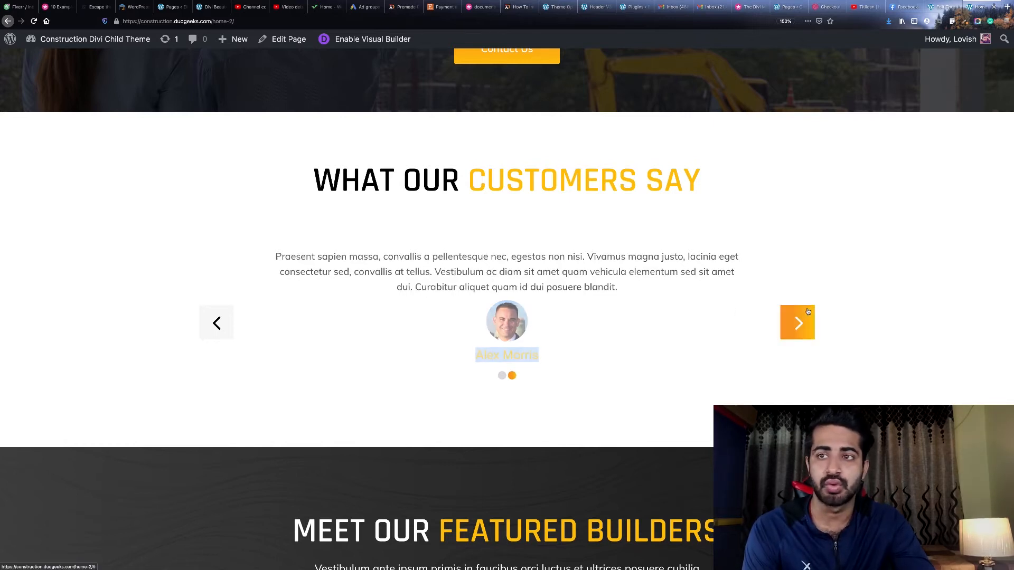
{"action": "scroll", "coordinate": [735, 310], "scroll_direction": "down", "scroll_amount": 6}
{"action": "scroll", "coordinate": [734, 314], "scroll_direction": "up", "scroll_amount": 7}
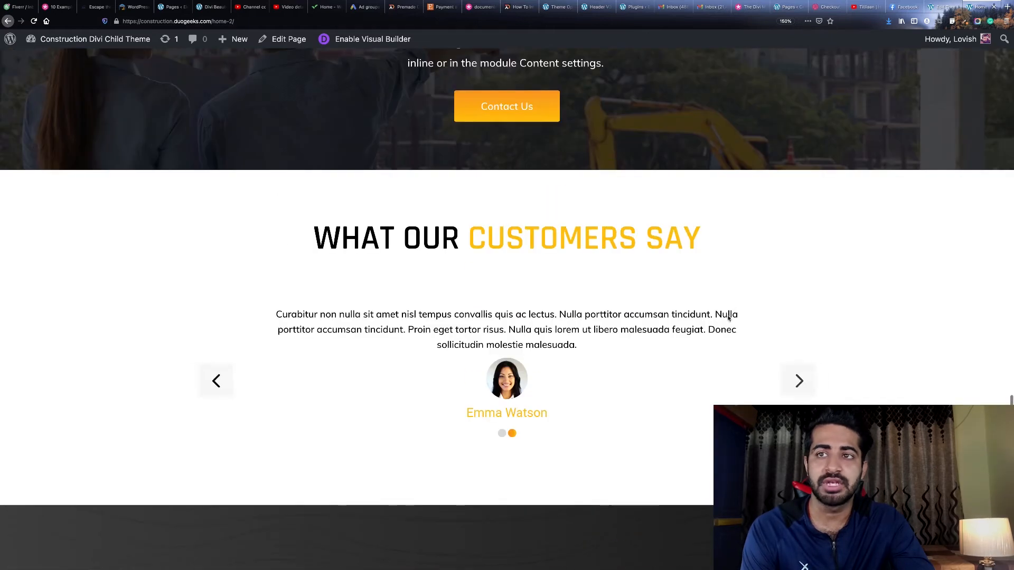
{"action": "scroll", "coordinate": [415, 420], "scroll_direction": "down", "scroll_amount": 7}
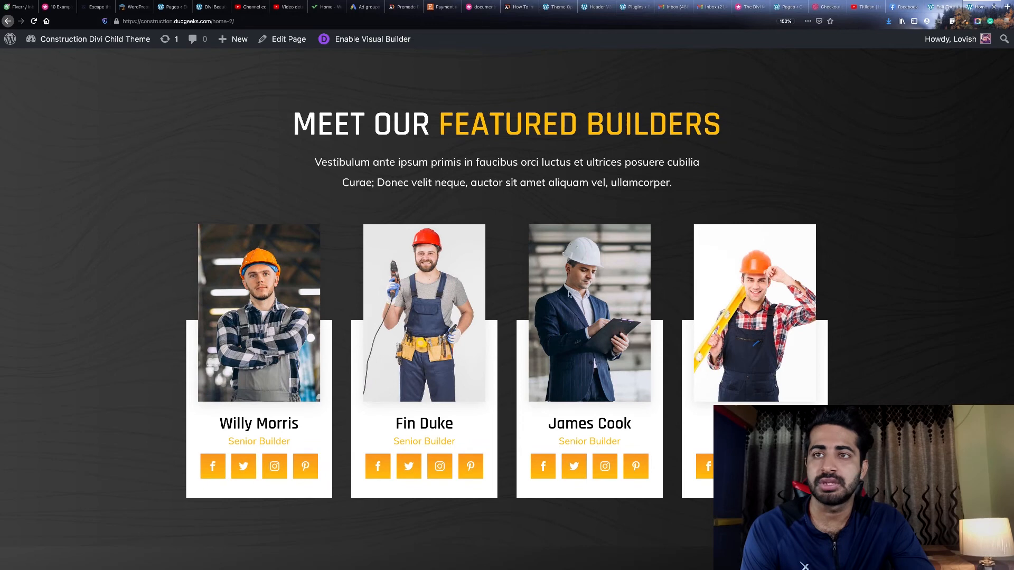
{"action": "scroll", "coordinate": [516, 284], "scroll_direction": "down", "scroll_amount": 5}
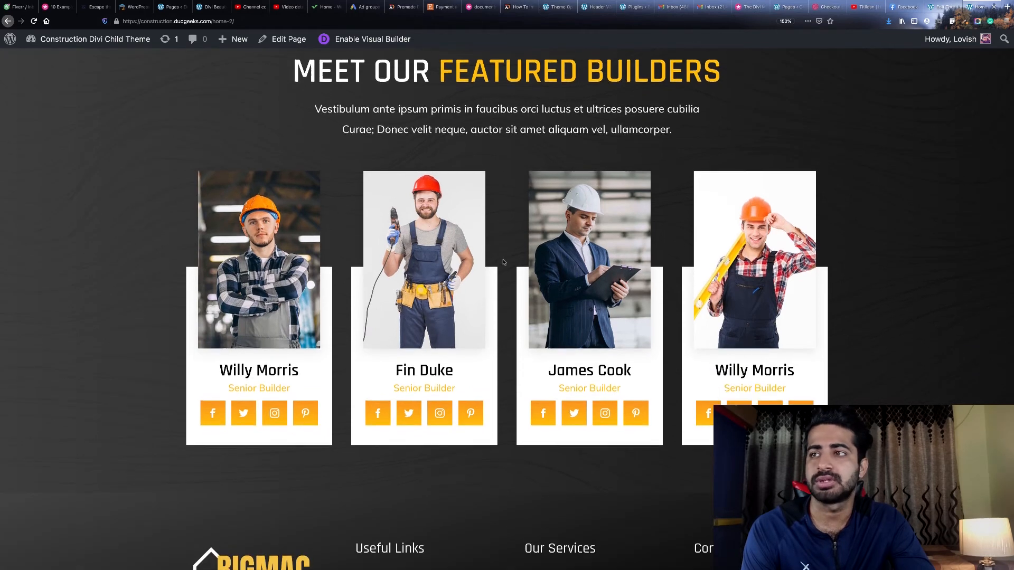
{"action": "scroll", "coordinate": [503, 263], "scroll_direction": "up", "scroll_amount": 6}
{"action": "scroll", "coordinate": [503, 262], "scroll_direction": "up", "scroll_amount": 15}
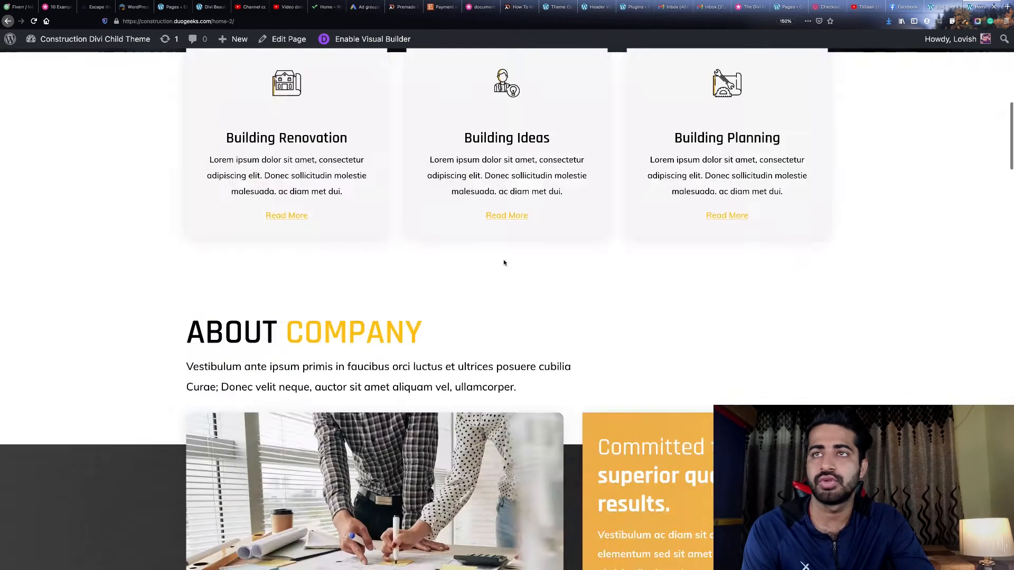
{"action": "mouse_move", "coordinate": [283, 169]}
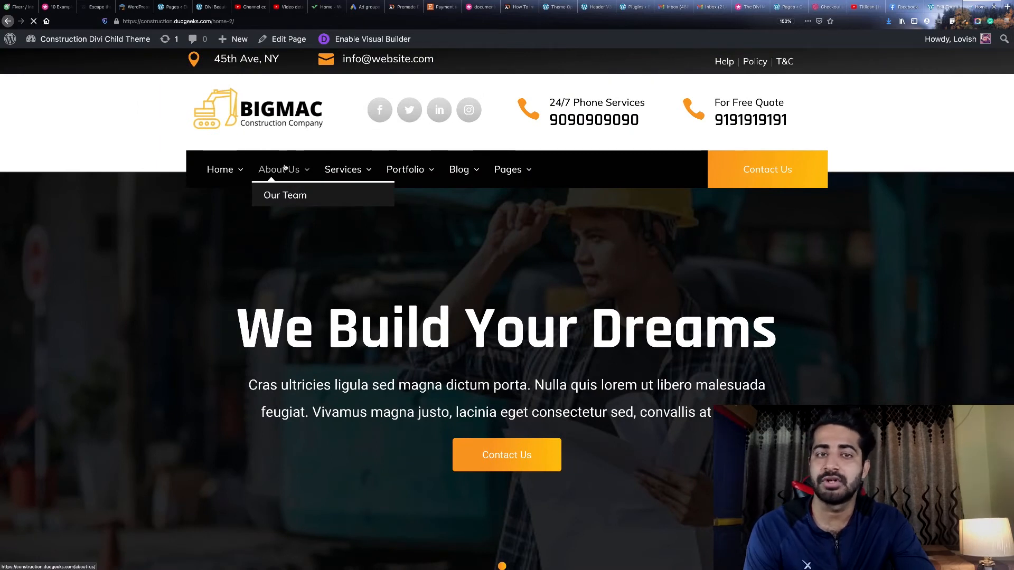
Scroll down through the About Us page and back up.
{"action": "scroll", "coordinate": [422, 227], "scroll_direction": "down", "scroll_amount": 2}
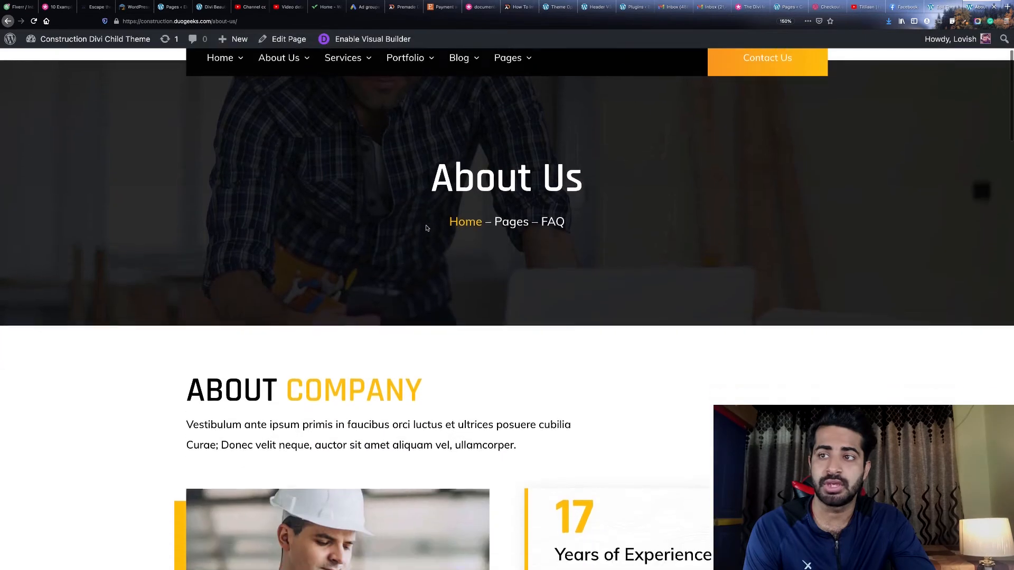
{"action": "scroll", "coordinate": [427, 228], "scroll_direction": "down", "scroll_amount": 12}
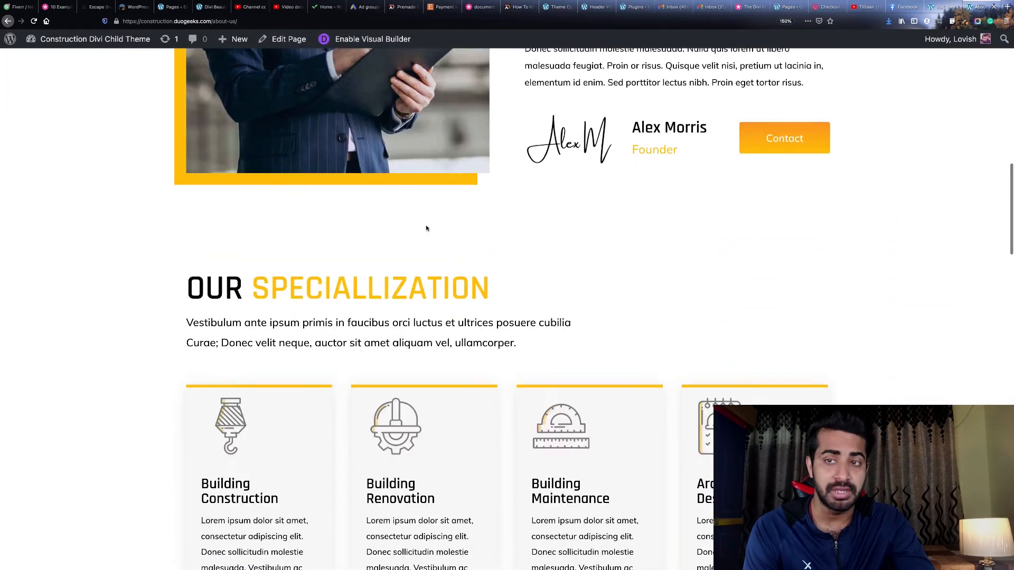
{"action": "scroll", "coordinate": [427, 228], "scroll_direction": "down", "scroll_amount": 14}
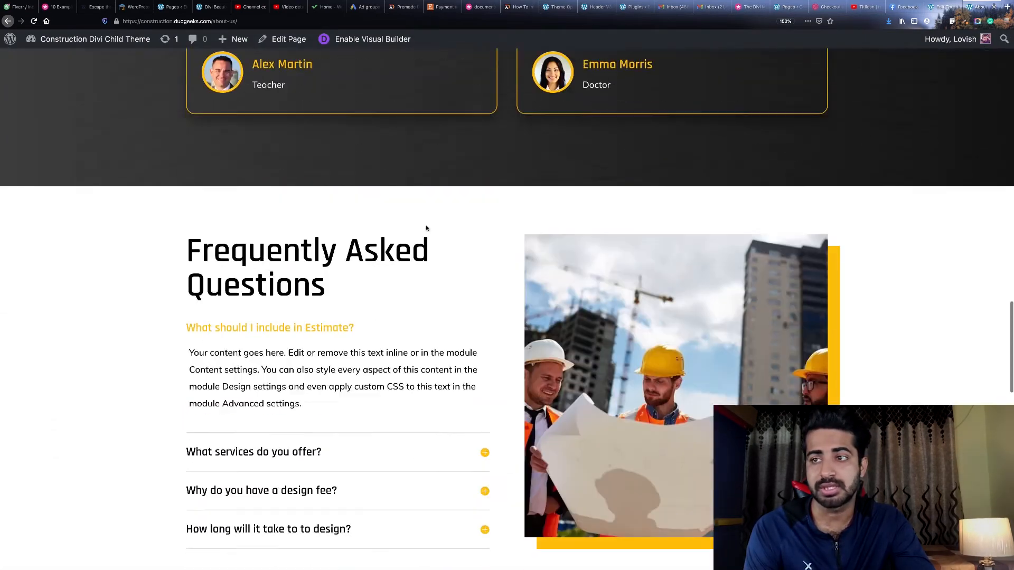
{"action": "scroll", "coordinate": [427, 228], "scroll_direction": "down", "scroll_amount": 14}
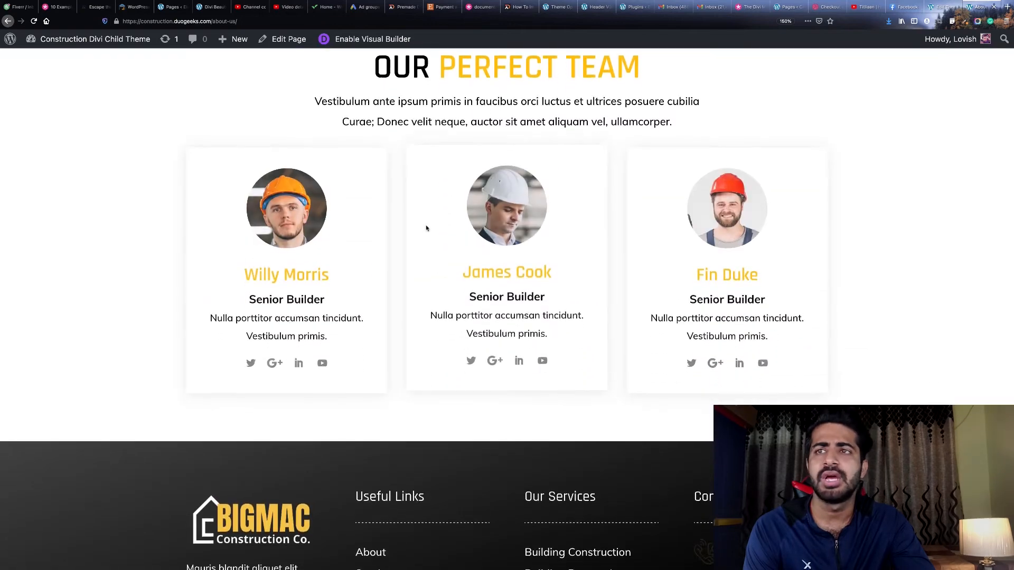
{"action": "scroll", "coordinate": [426, 228], "scroll_direction": "up", "scroll_amount": 20}
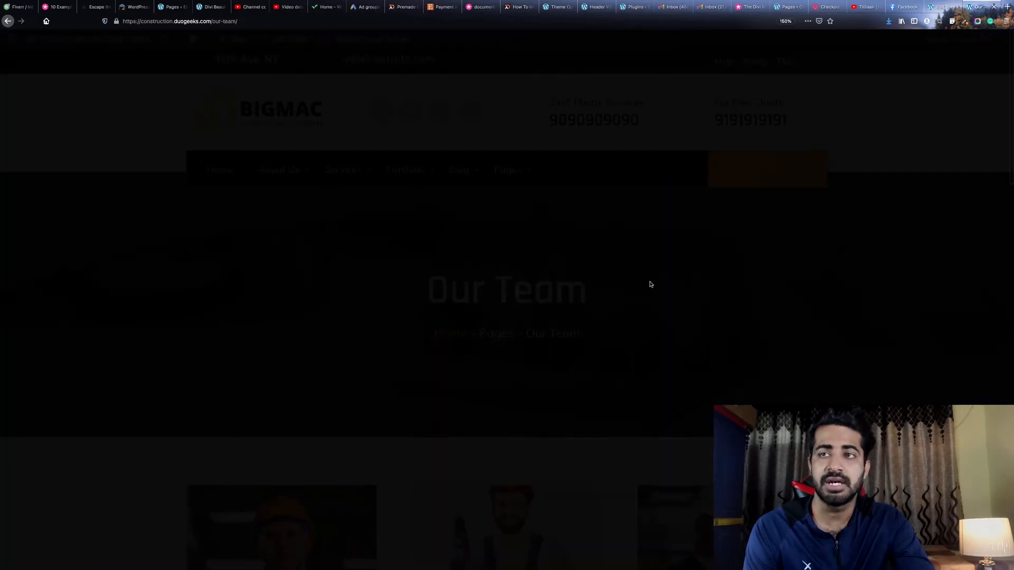
Scroll through the Our Team page and back up.
{"action": "scroll", "coordinate": [531, 317], "scroll_direction": "down", "scroll_amount": 8}
{"action": "scroll", "coordinate": [531, 317], "scroll_direction": "down", "scroll_amount": 10}
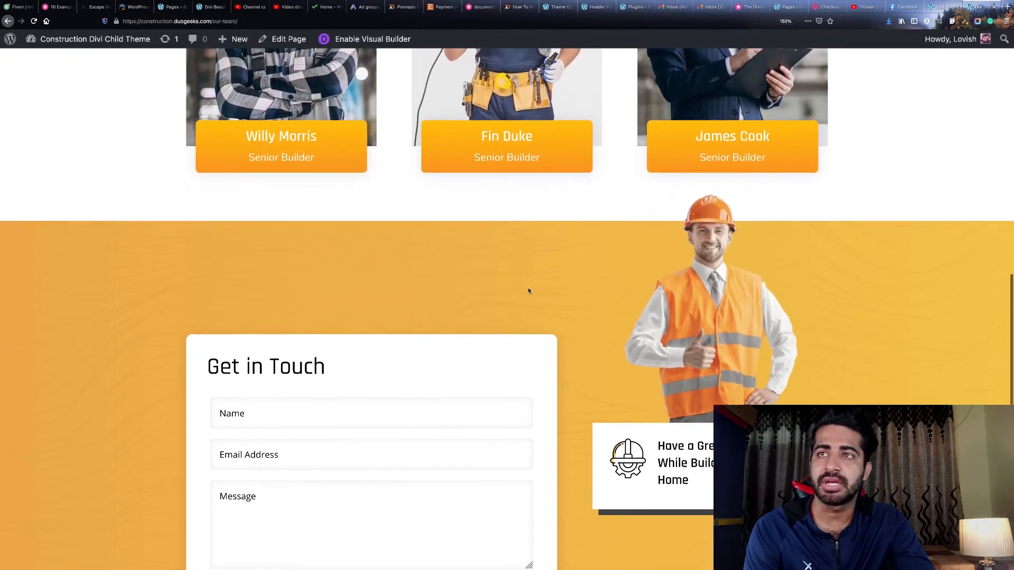
{"action": "scroll", "coordinate": [529, 291], "scroll_direction": "down", "scroll_amount": 1}
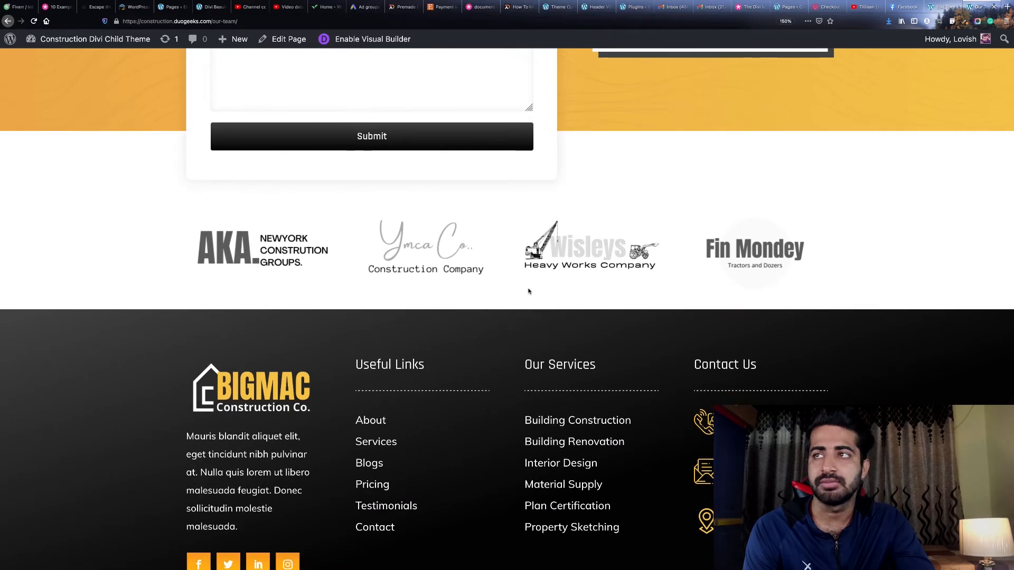
{"action": "scroll", "coordinate": [529, 291], "scroll_direction": "up", "scroll_amount": 19}
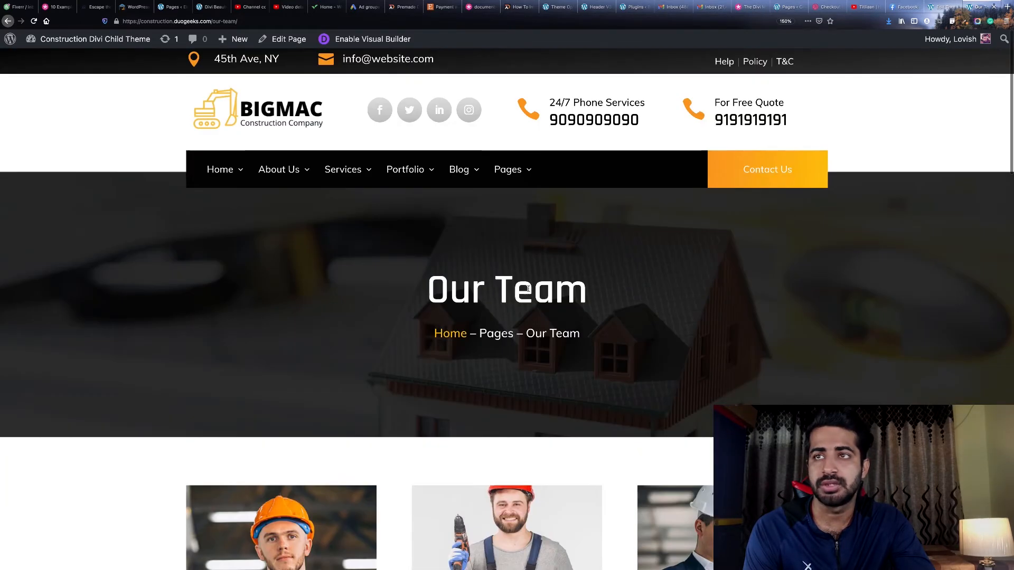
Open the Services page and scroll down to the FAQ, then back to the top.
{"action": "left_click", "coordinate": [345, 170]}
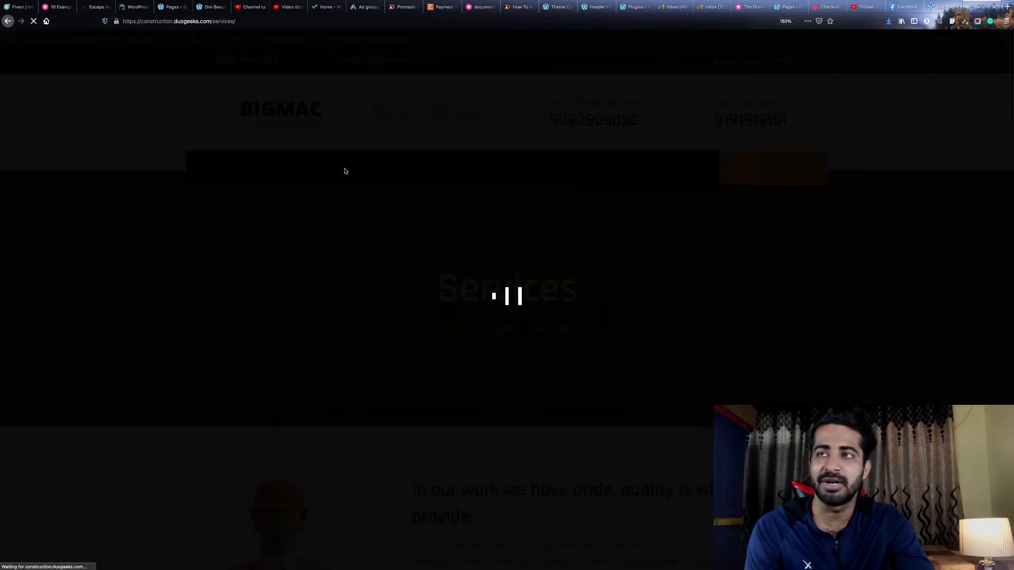
{"action": "scroll", "coordinate": [525, 327], "scroll_direction": "down", "scroll_amount": 6}
{"action": "scroll", "coordinate": [526, 328], "scroll_direction": "down", "scroll_amount": 8}
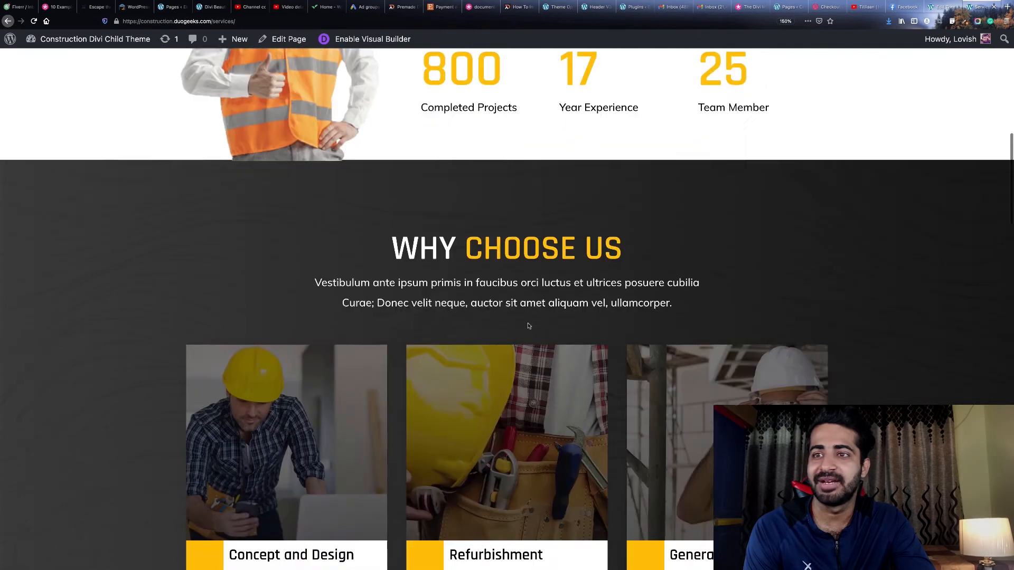
{"action": "scroll", "coordinate": [472, 270], "scroll_direction": "down", "scroll_amount": 7}
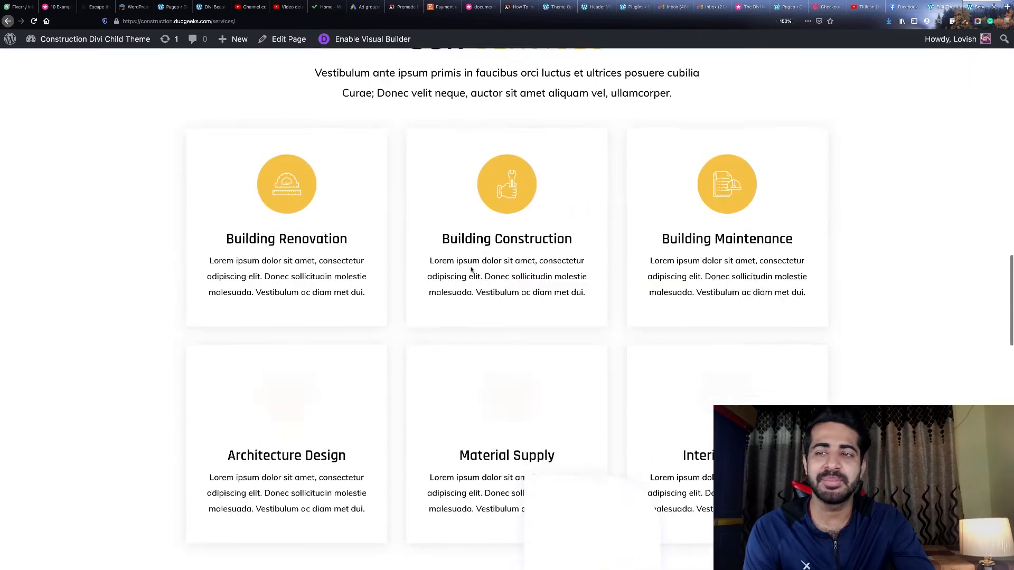
{"action": "scroll", "coordinate": [483, 275], "scroll_direction": "down", "scroll_amount": 1}
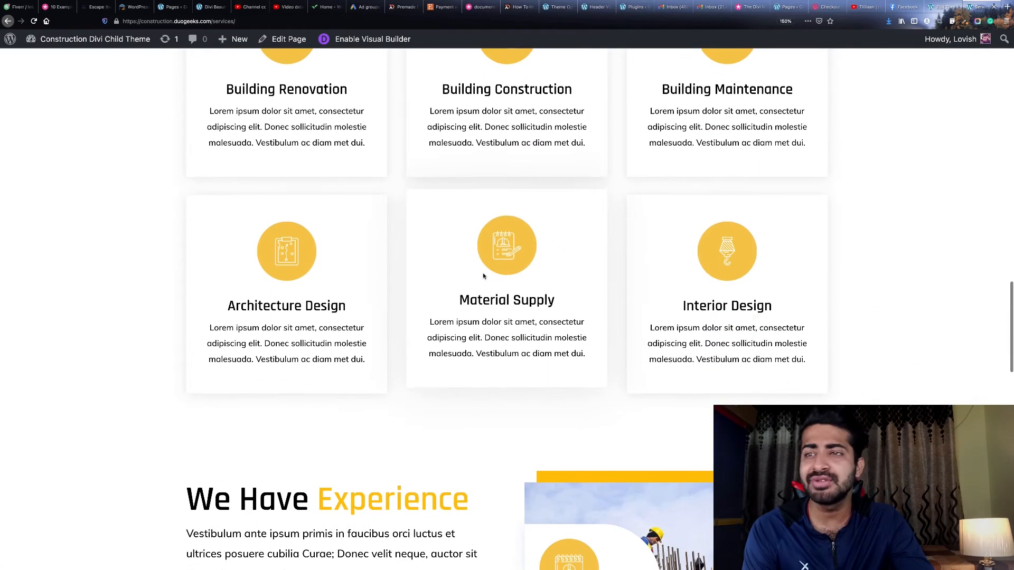
{"action": "scroll", "coordinate": [483, 275], "scroll_direction": "down", "scroll_amount": 2}
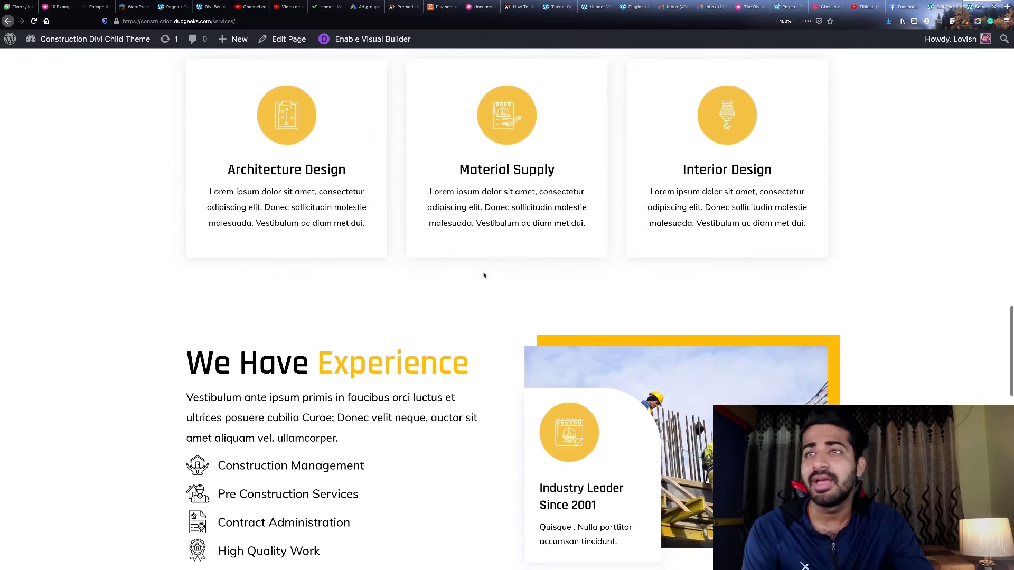
{"action": "scroll", "coordinate": [483, 273], "scroll_direction": "down", "scroll_amount": 2}
{"action": "scroll", "coordinate": [483, 274], "scroll_direction": "down", "scroll_amount": 2}
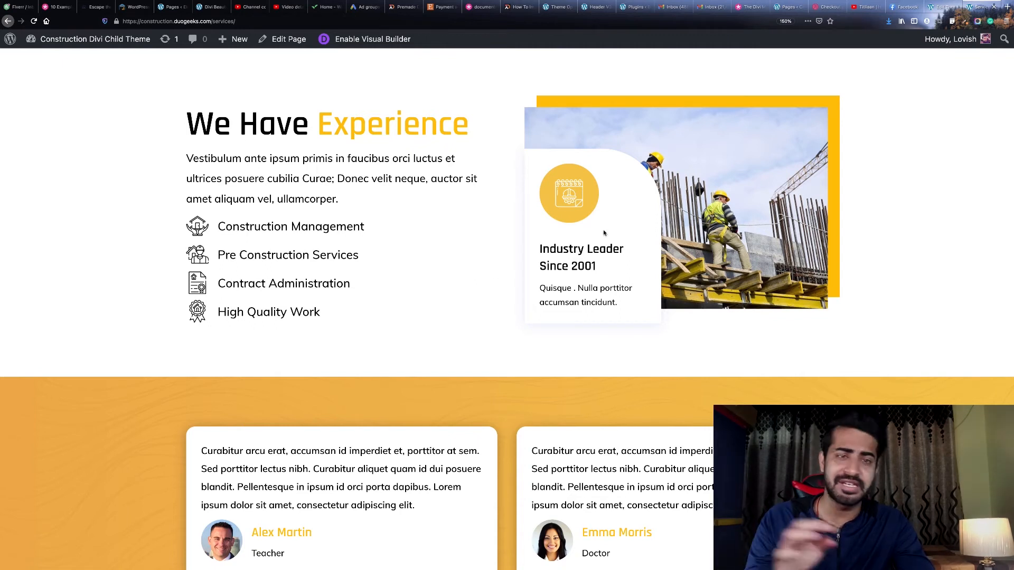
{"action": "scroll", "coordinate": [602, 232], "scroll_direction": "down", "scroll_amount": 4}
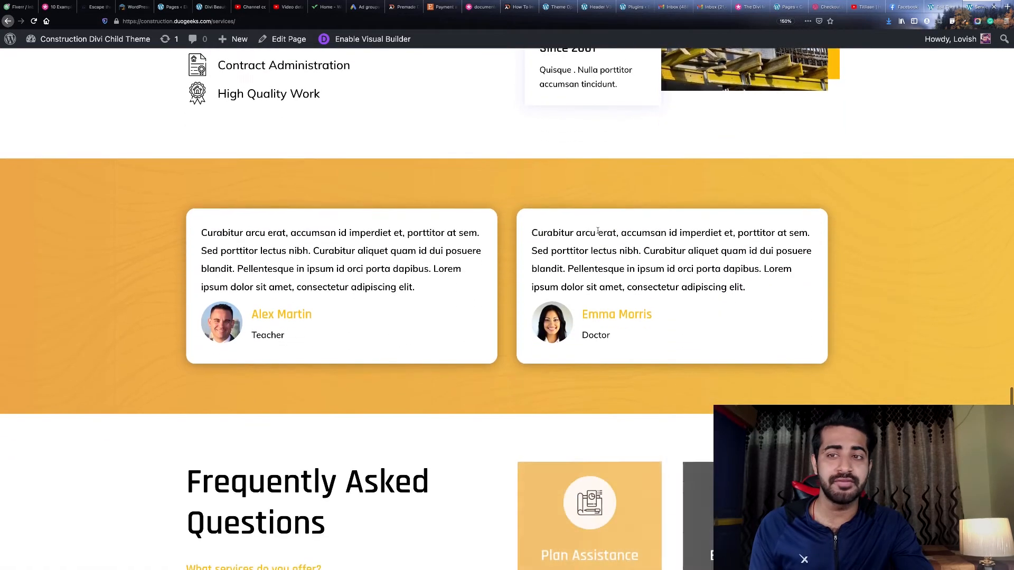
{"action": "scroll", "coordinate": [598, 231], "scroll_direction": "down", "scroll_amount": 1}
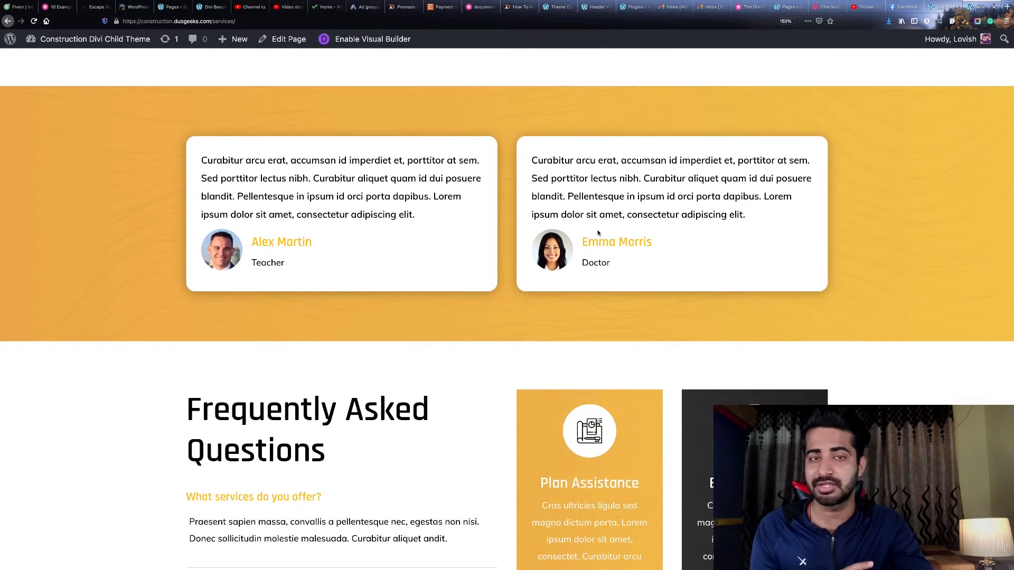
{"action": "scroll", "coordinate": [598, 231], "scroll_direction": "down", "scroll_amount": 6}
{"action": "scroll", "coordinate": [598, 229], "scroll_direction": "up", "scroll_amount": 3}
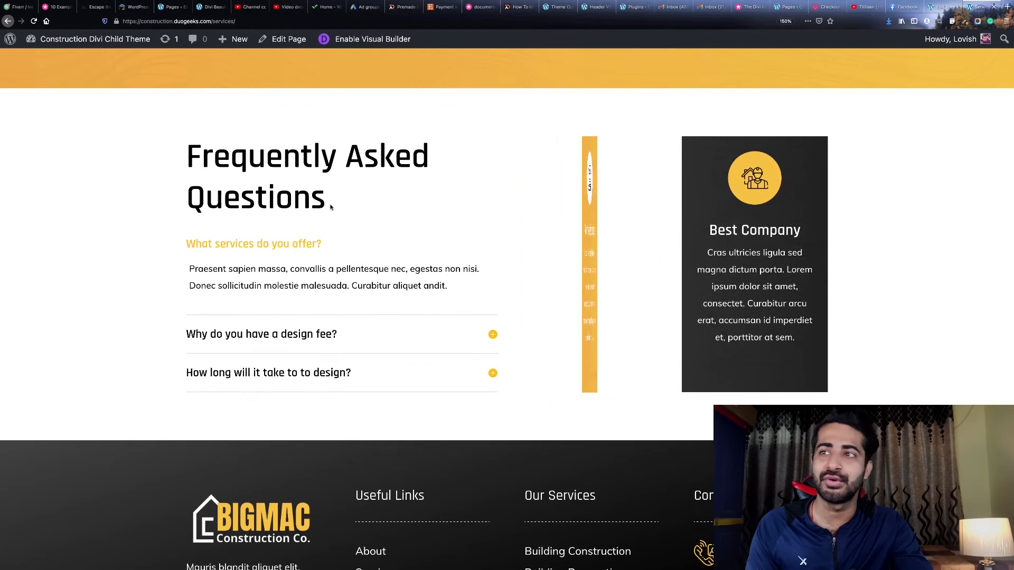
{"action": "scroll", "coordinate": [333, 207], "scroll_direction": "up", "scroll_amount": 10}
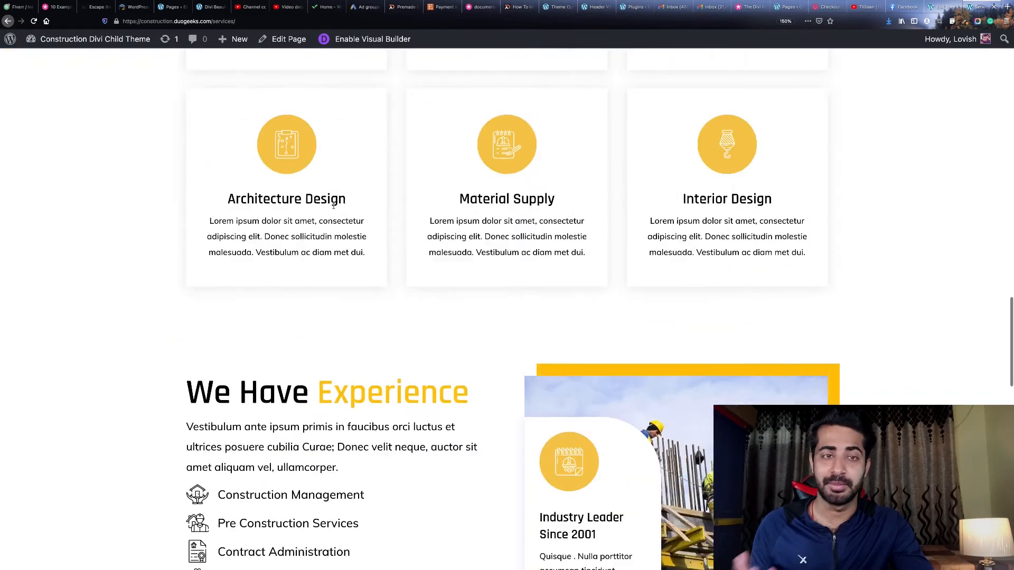
{"action": "scroll", "coordinate": [333, 206], "scroll_direction": "up", "scroll_amount": 10}
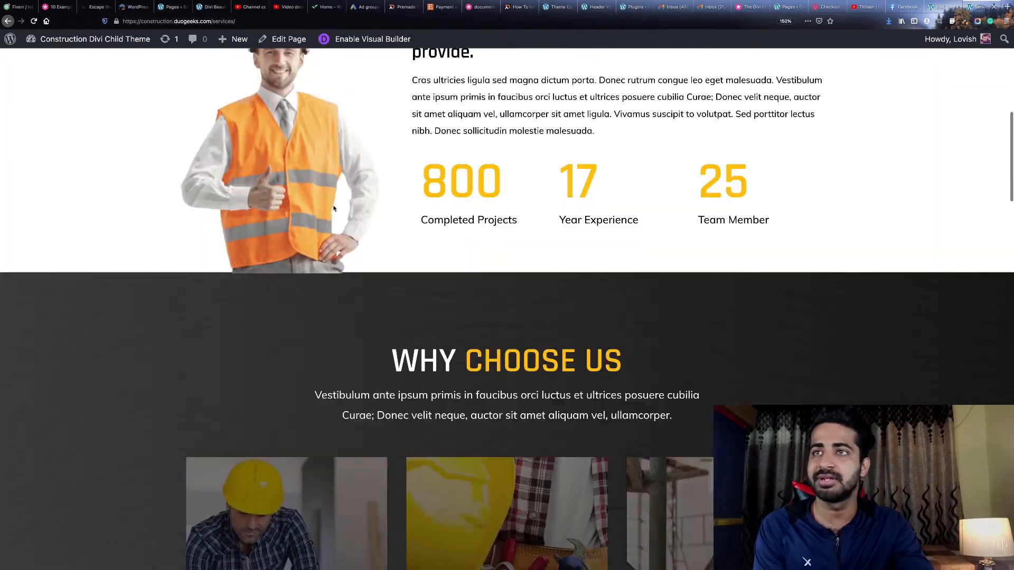
{"action": "scroll", "coordinate": [333, 208], "scroll_direction": "up", "scroll_amount": 10}
{"action": "mouse_move", "coordinate": [344, 171]}
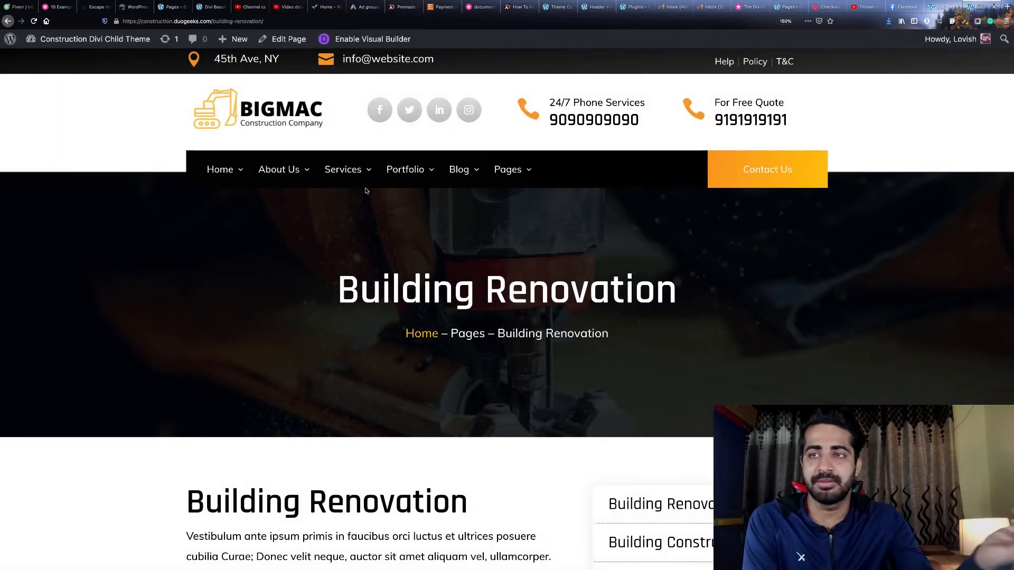
Scroll to the tabs module and cycle through the Super Support, Guaranteed and Personal Care tabs.
{"action": "scroll", "coordinate": [366, 191], "scroll_direction": "down", "scroll_amount": 6}
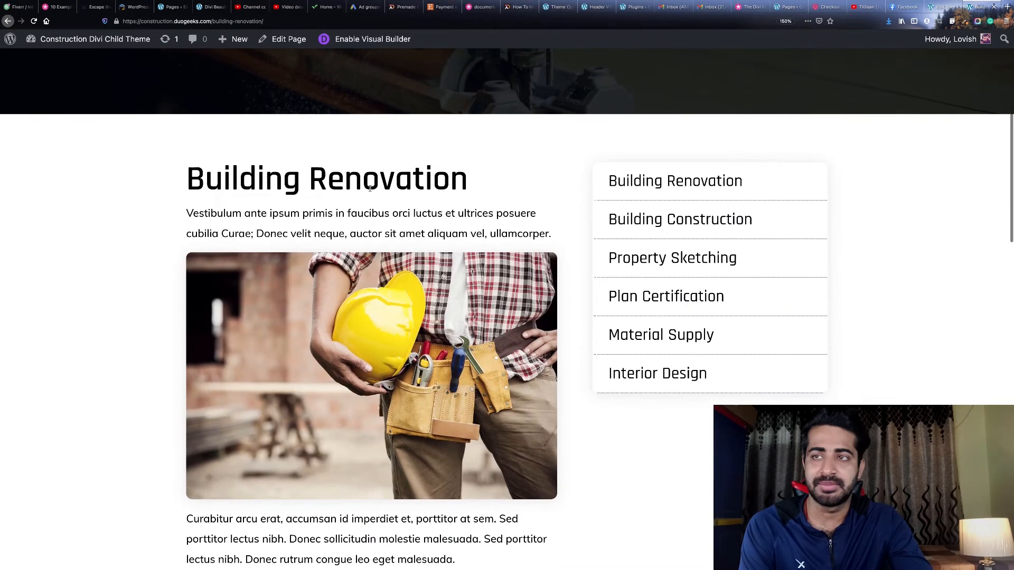
{"action": "scroll", "coordinate": [370, 192], "scroll_direction": "down", "scroll_amount": 4}
{"action": "scroll", "coordinate": [370, 192], "scroll_direction": "down", "scroll_amount": 4}
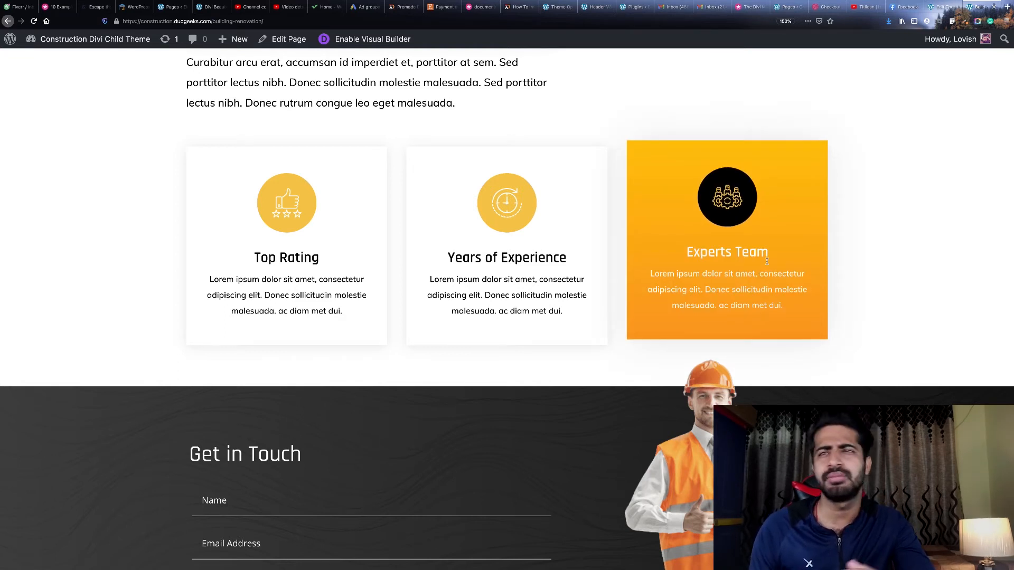
{"action": "scroll", "coordinate": [767, 261], "scroll_direction": "down", "scroll_amount": 5}
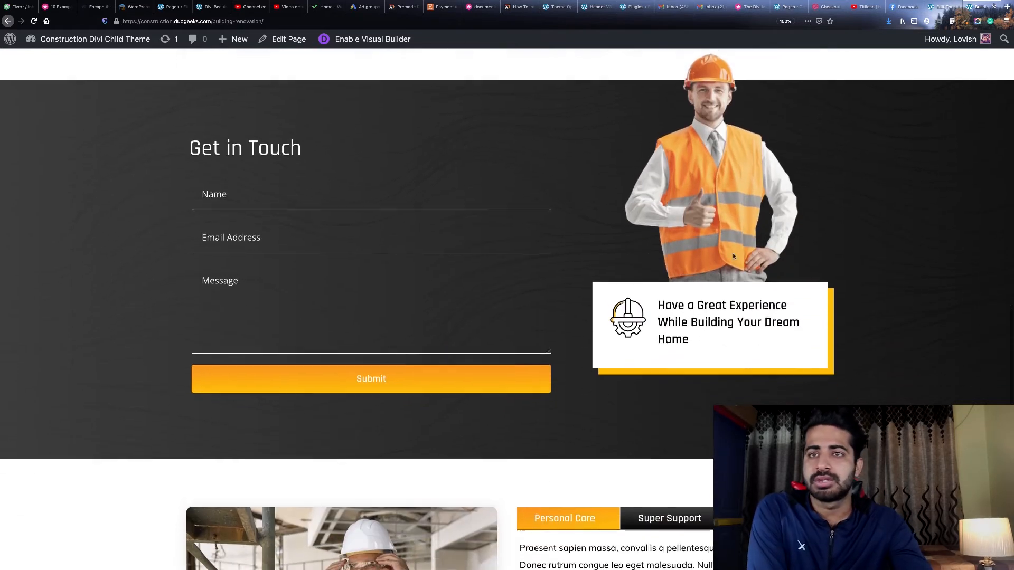
{"action": "scroll", "coordinate": [645, 235], "scroll_direction": "down", "scroll_amount": 4}
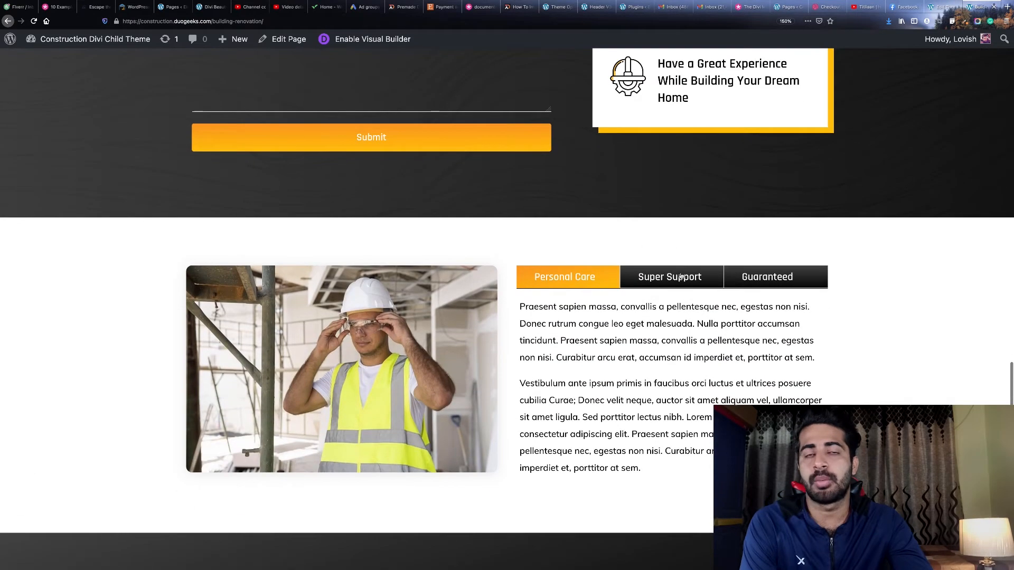
{"action": "left_click", "coordinate": [681, 276]}
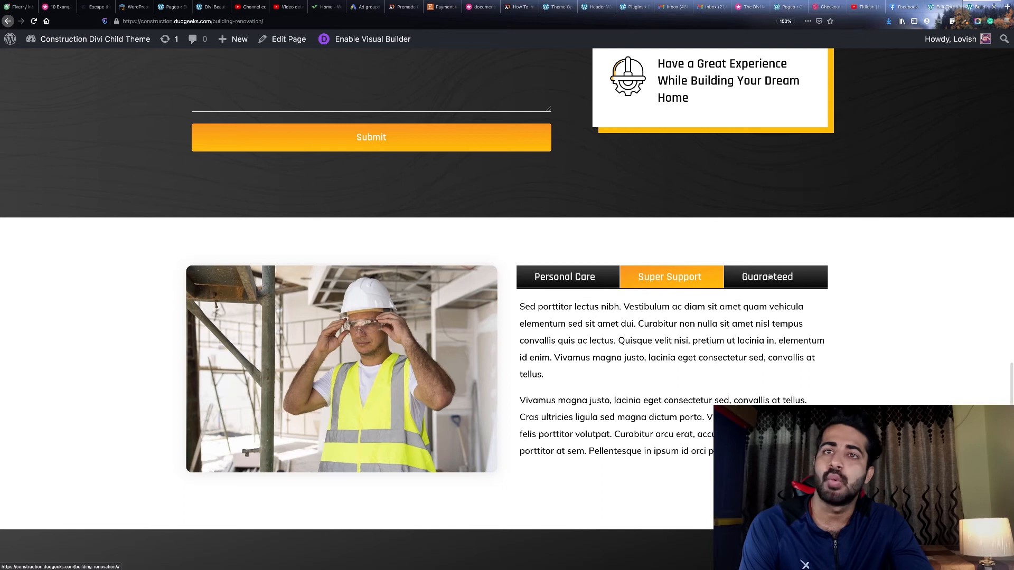
{"action": "left_click", "coordinate": [768, 277]}
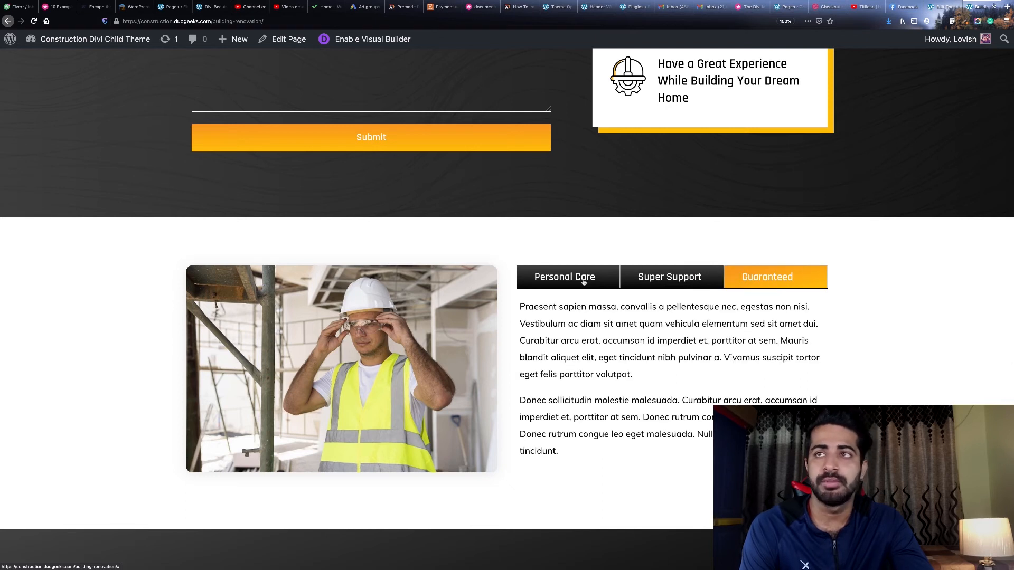
{"action": "left_click", "coordinate": [584, 281]}
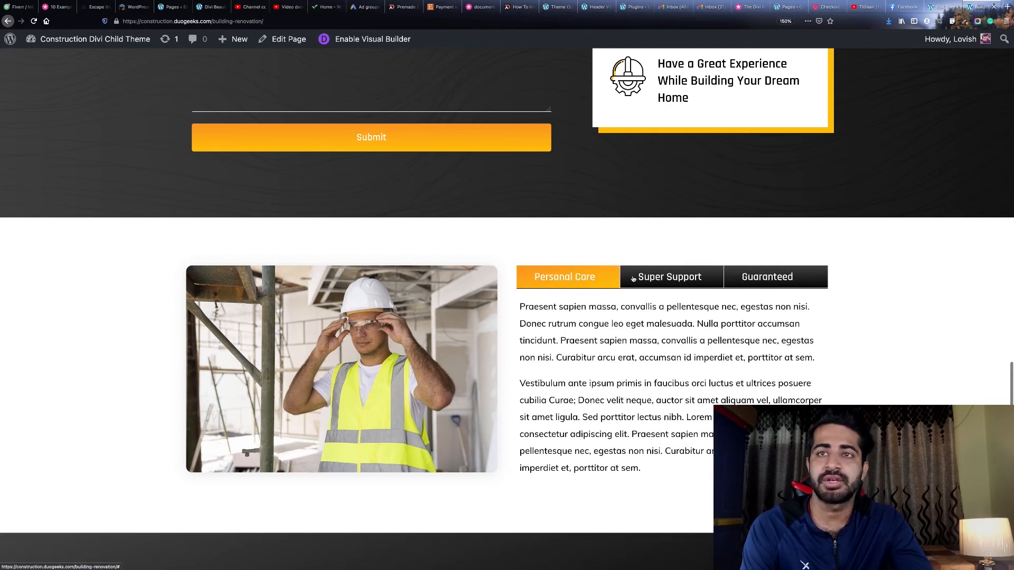
{"action": "left_click", "coordinate": [653, 276]}
{"action": "scroll", "coordinate": [653, 270], "scroll_direction": "up", "scroll_amount": 15}
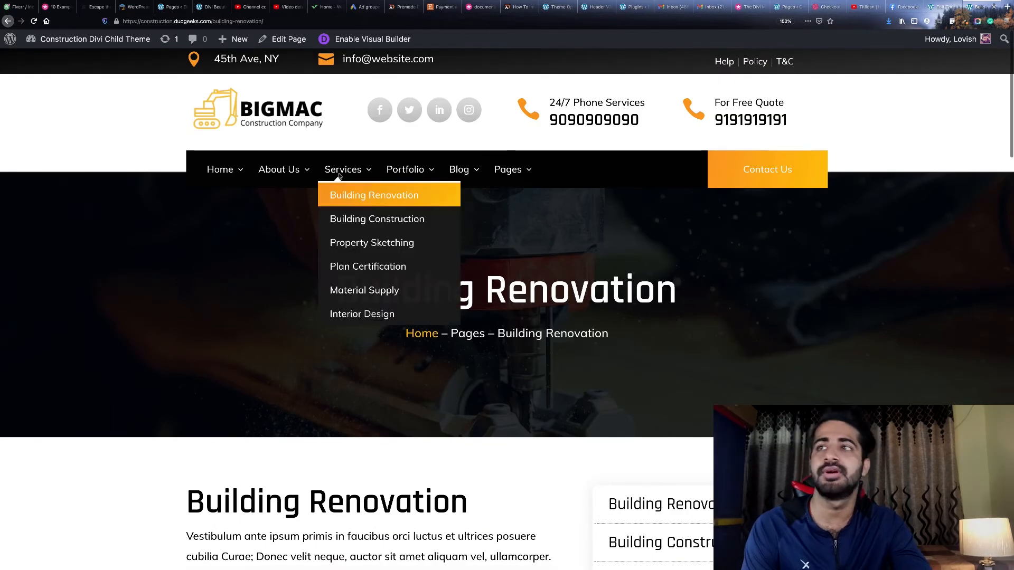
Open the Property Sketching page and scroll through the portfolio projects.
{"action": "mouse_move", "coordinate": [416, 170]}
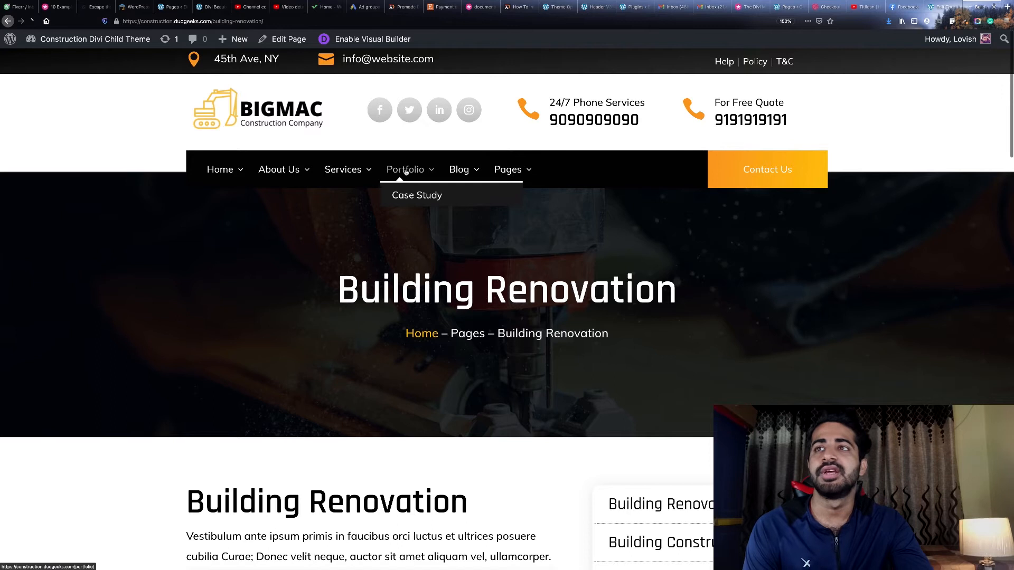
{"action": "left_click", "coordinate": [371, 249]}
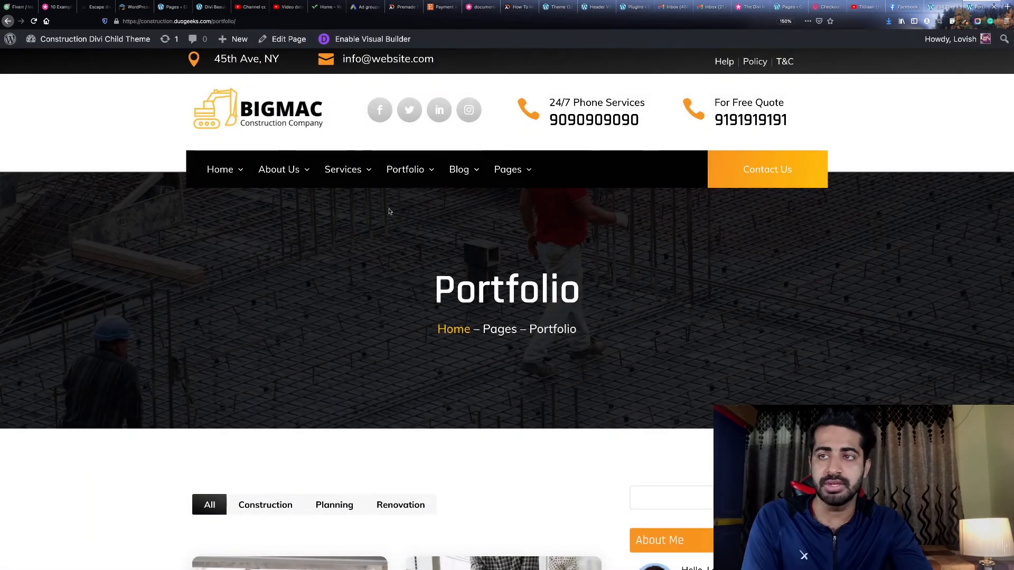
{"action": "scroll", "coordinate": [391, 212], "scroll_direction": "down", "scroll_amount": 1}
{"action": "scroll", "coordinate": [436, 331], "scroll_direction": "down", "scroll_amount": 10}
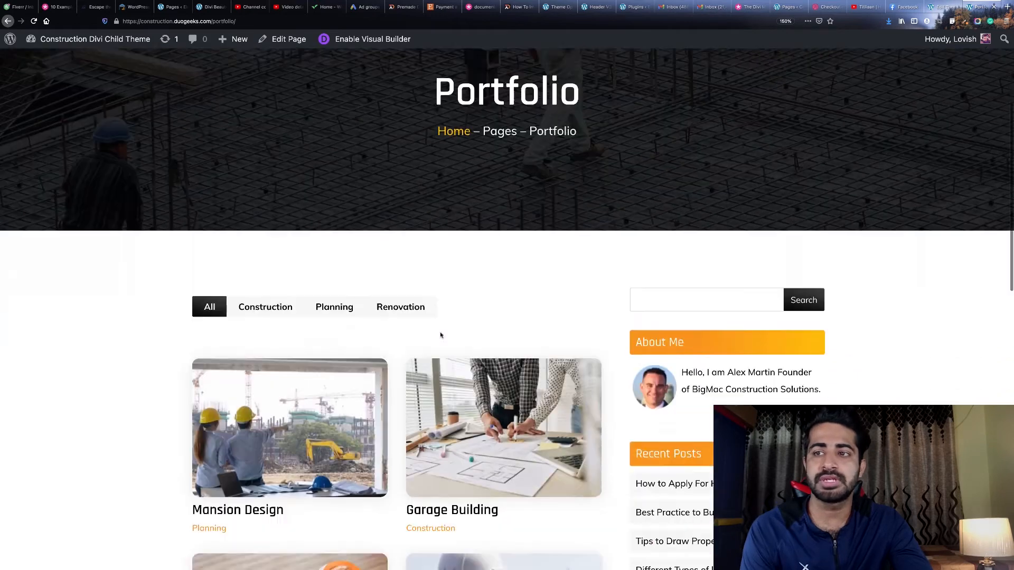
{"action": "scroll", "coordinate": [435, 321], "scroll_direction": "up", "scroll_amount": 10}
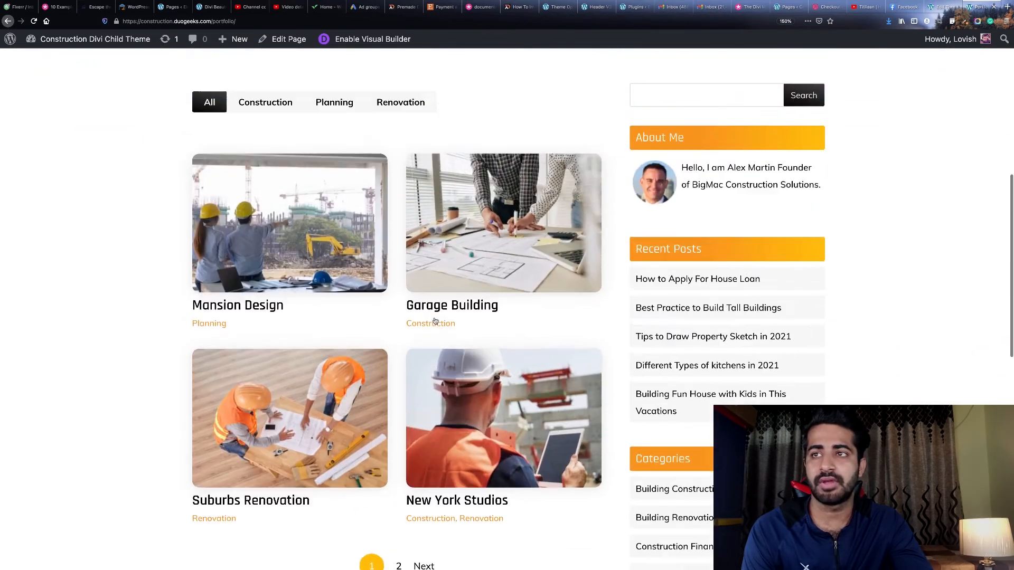
{"action": "scroll", "coordinate": [409, 344], "scroll_direction": "down", "scroll_amount": 2}
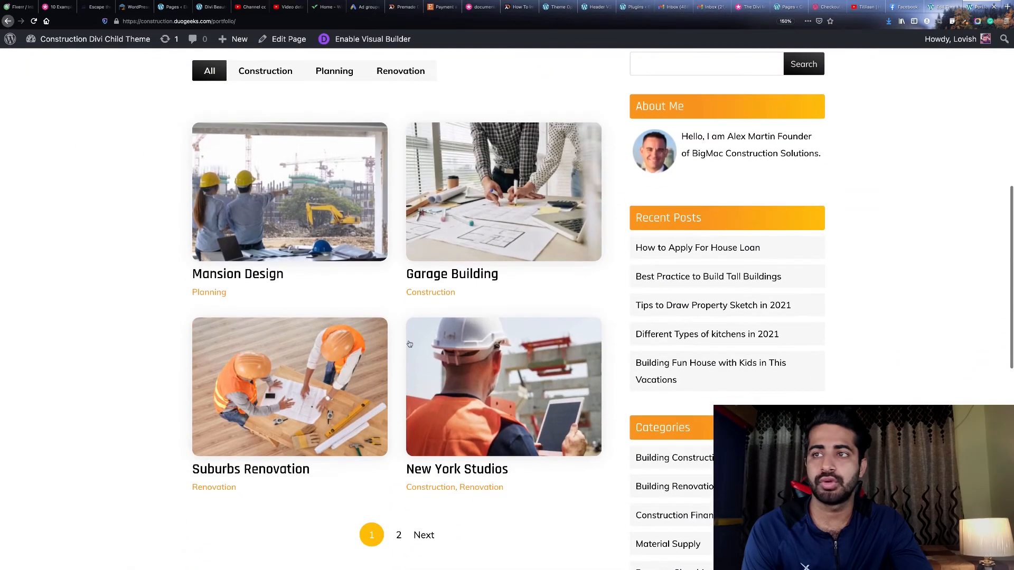
View portfolio pages 2 and 1, then return to the style.css editor.
{"action": "left_click", "coordinate": [400, 536]}
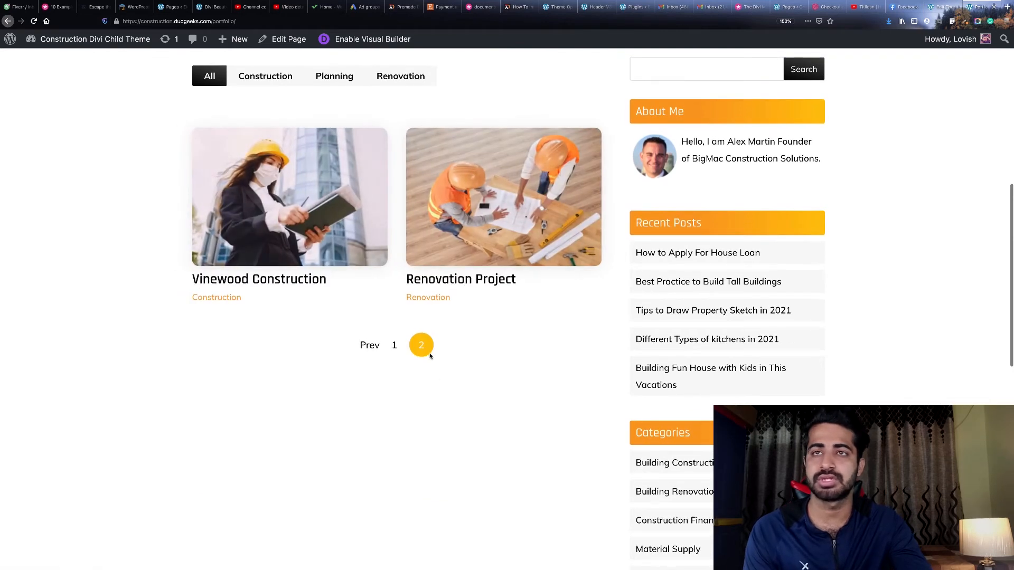
{"action": "left_click", "coordinate": [395, 346]}
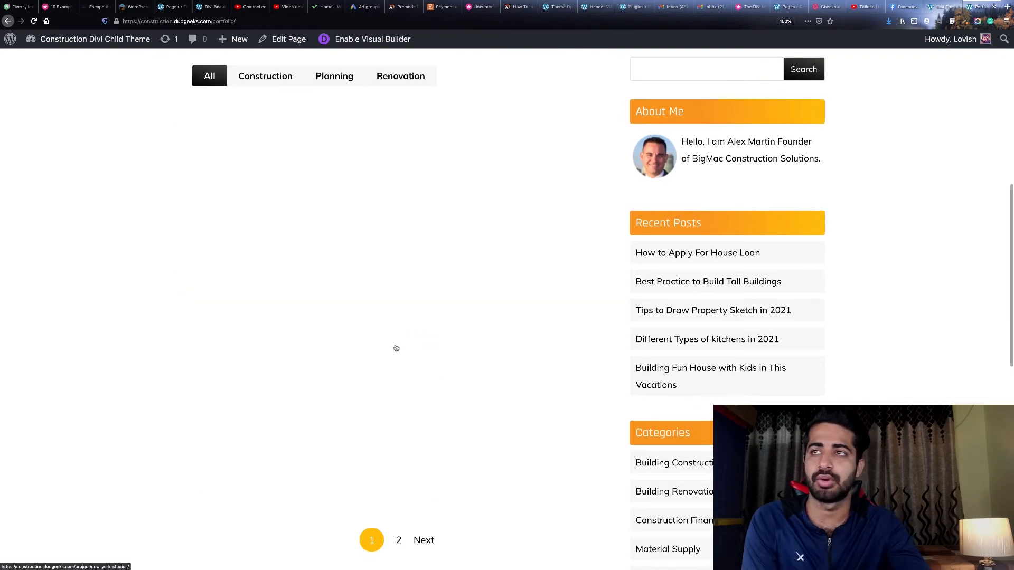
{"action": "scroll", "coordinate": [326, 382], "scroll_direction": "up", "scroll_amount": 5}
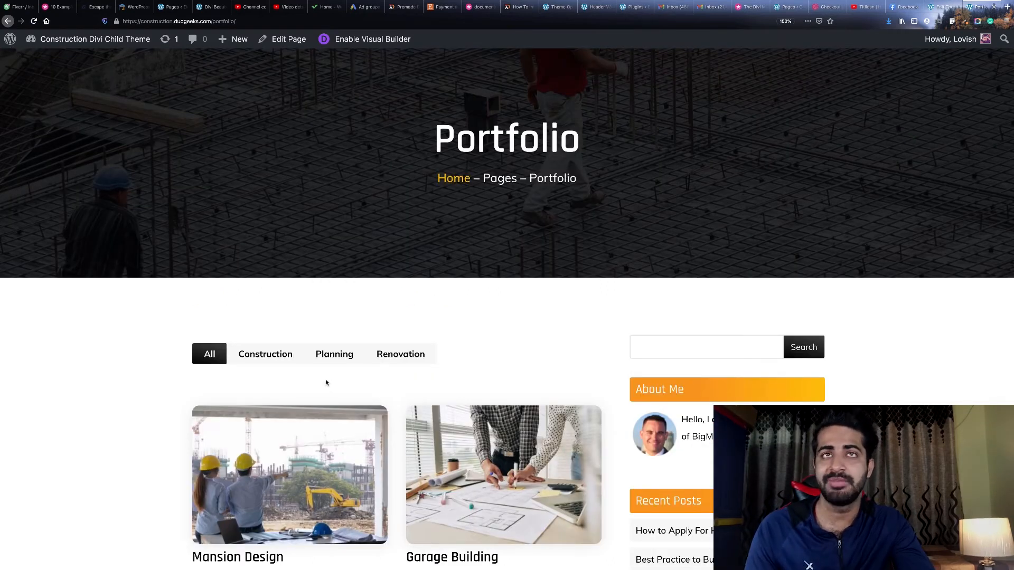
{"action": "left_click", "coordinate": [942, 7]}
Scroll to the Portfolio Filter Styling rules and compare them with the live Portfolio page.
{"action": "scroll", "coordinate": [363, 251], "scroll_direction": "down", "scroll_amount": 2}
{"action": "scroll", "coordinate": [364, 251], "scroll_direction": "down", "scroll_amount": 14}
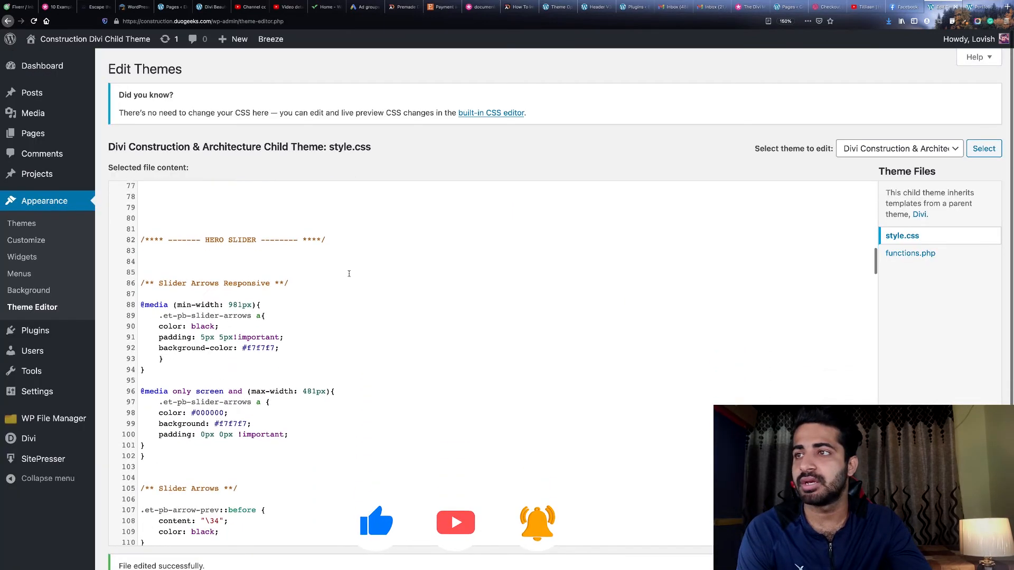
{"action": "scroll", "coordinate": [348, 248], "scroll_direction": "down", "scroll_amount": 13}
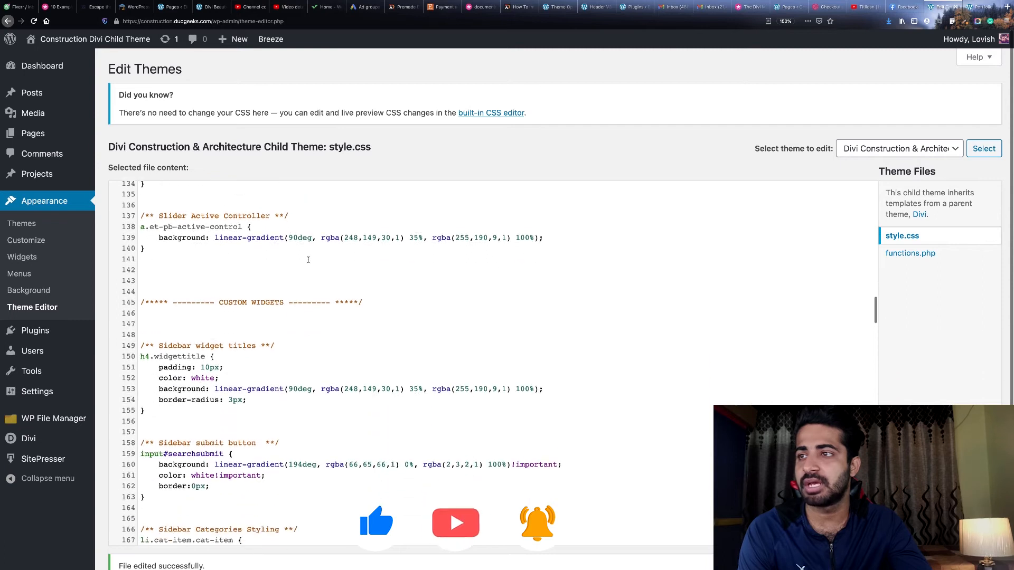
{"action": "scroll", "coordinate": [331, 284], "scroll_direction": "down", "scroll_amount": 6}
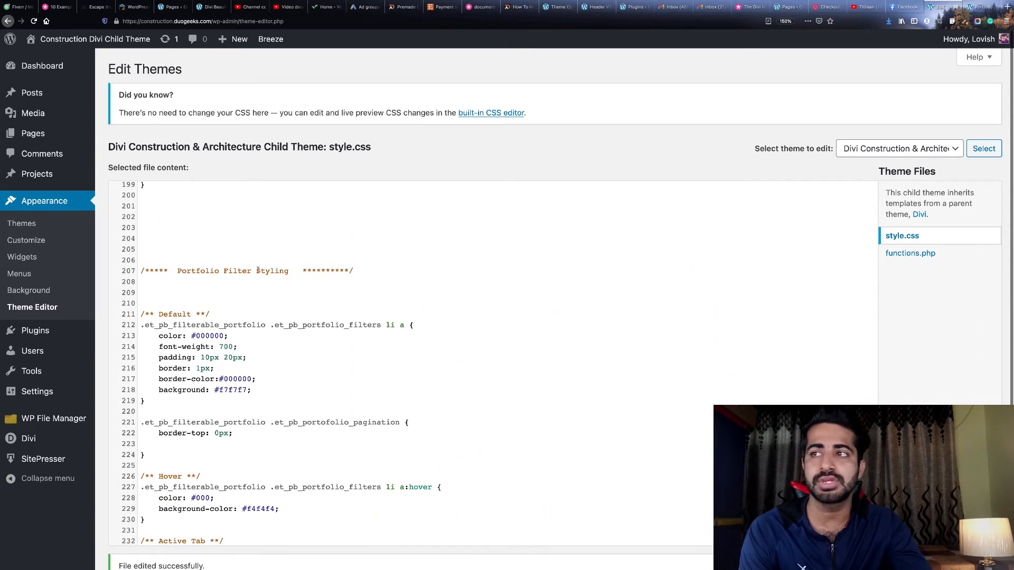
{"action": "scroll", "coordinate": [239, 270], "scroll_direction": "down", "scroll_amount": 2}
{"action": "left_click", "coordinate": [981, 7]}
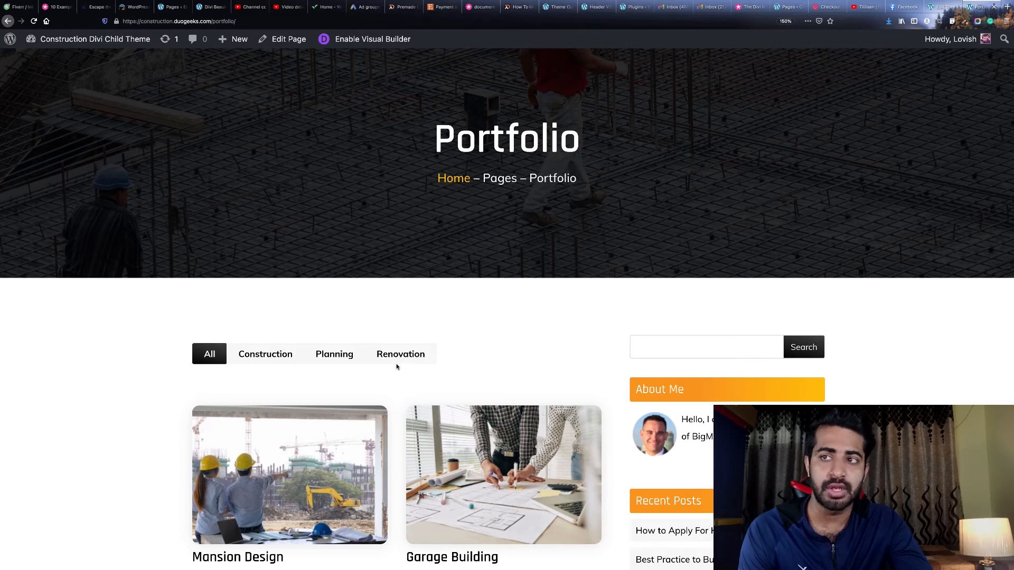
{"action": "left_click", "coordinate": [941, 7]}
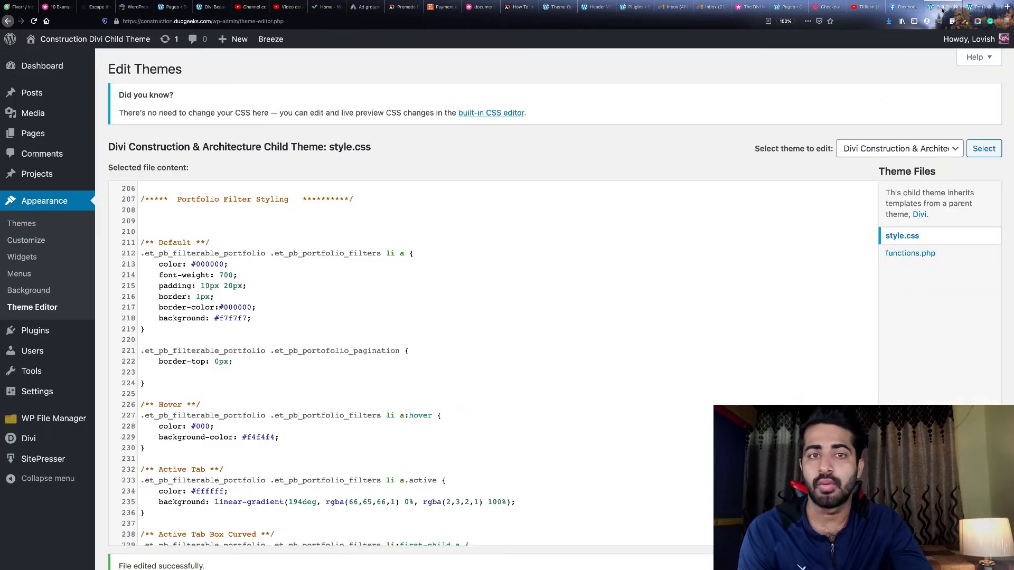
Change the default filter tab text colour from #000000 to #fff, save, and reload the Portfolio page.
{"action": "left_click", "coordinate": [182, 318]}
{"action": "double_click", "coordinate": [227, 319]}
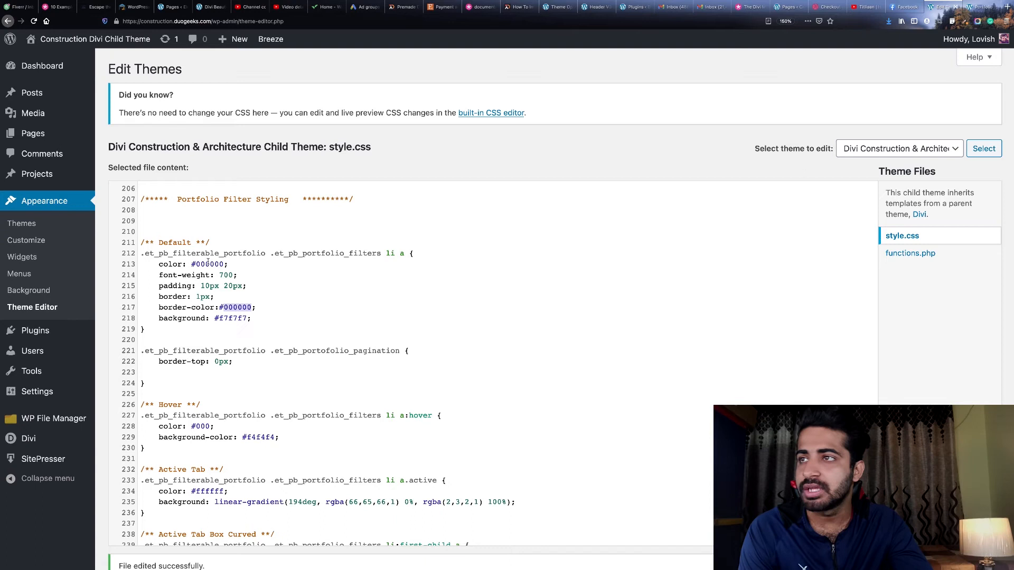
{"action": "left_click", "coordinate": [207, 264]}
{"action": "double_click", "coordinate": [203, 264]}
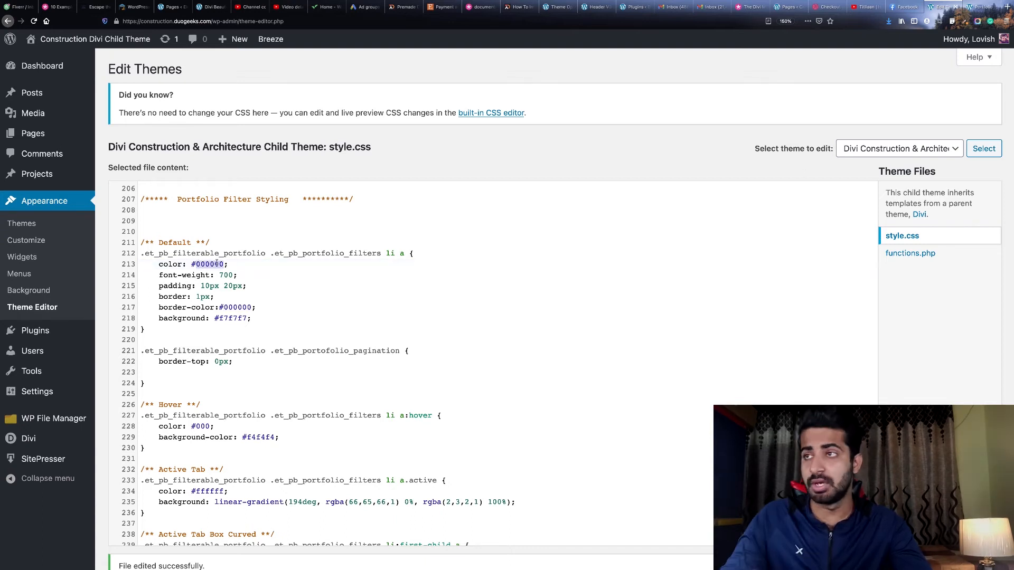
{"action": "type", "text": "fff"}
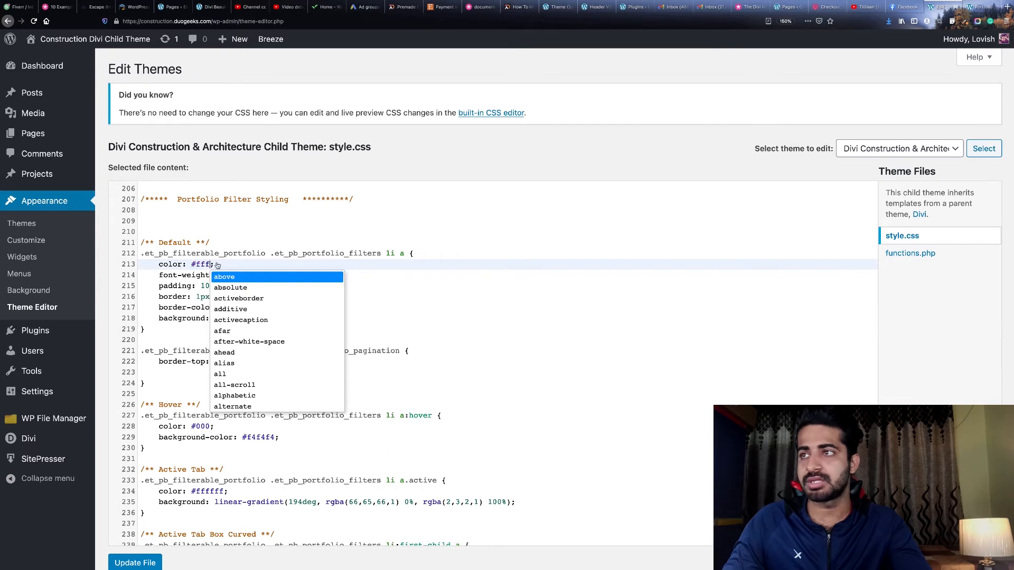
{"action": "left_click", "coordinate": [135, 563]}
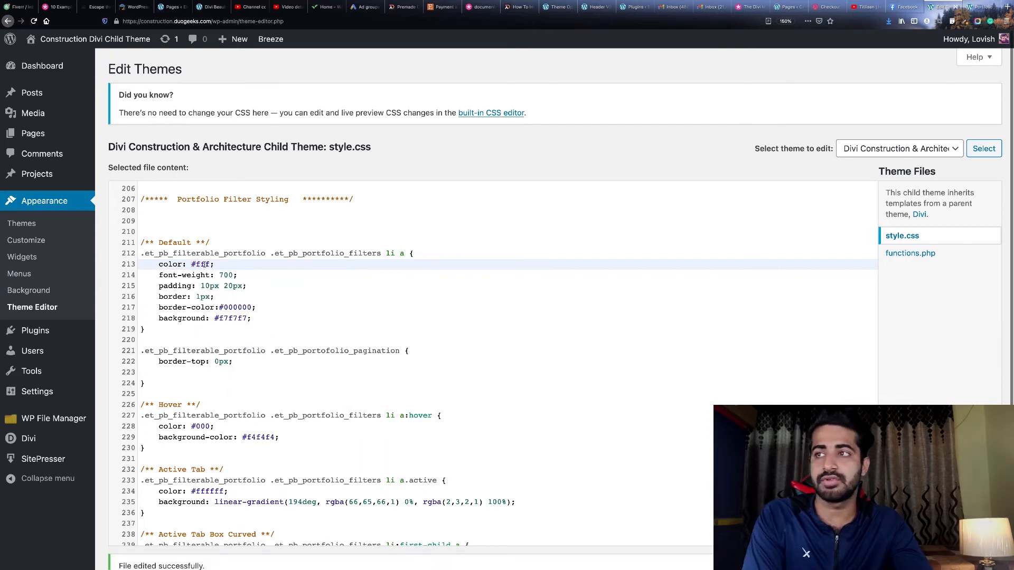
{"action": "left_click", "coordinate": [984, 7]}
{"action": "key", "text": "super+r"}
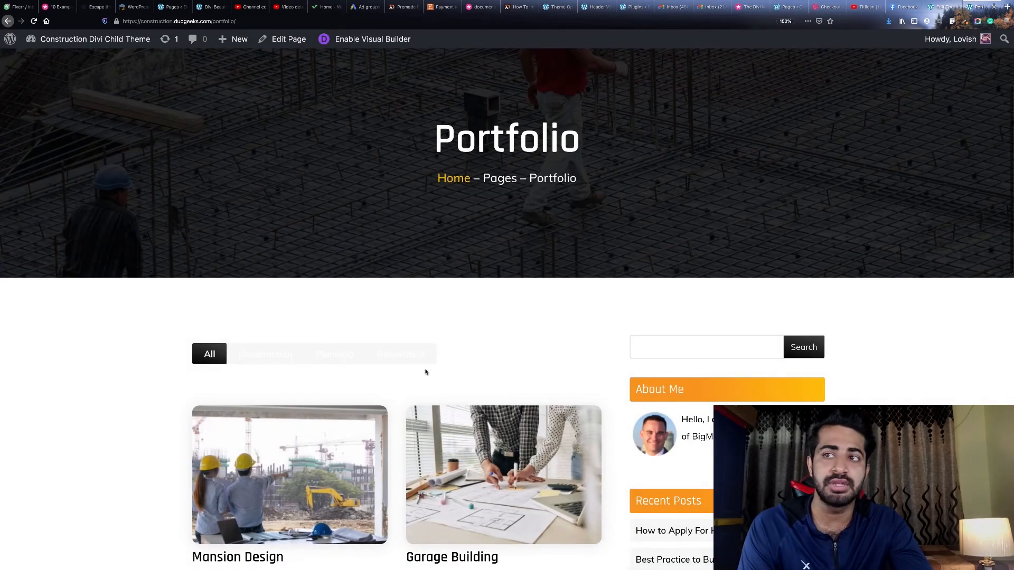
Replace the #fff filter text colour with #000000, update style.css, and reload the Portfolio page.
{"action": "left_click", "coordinate": [942, 6]}
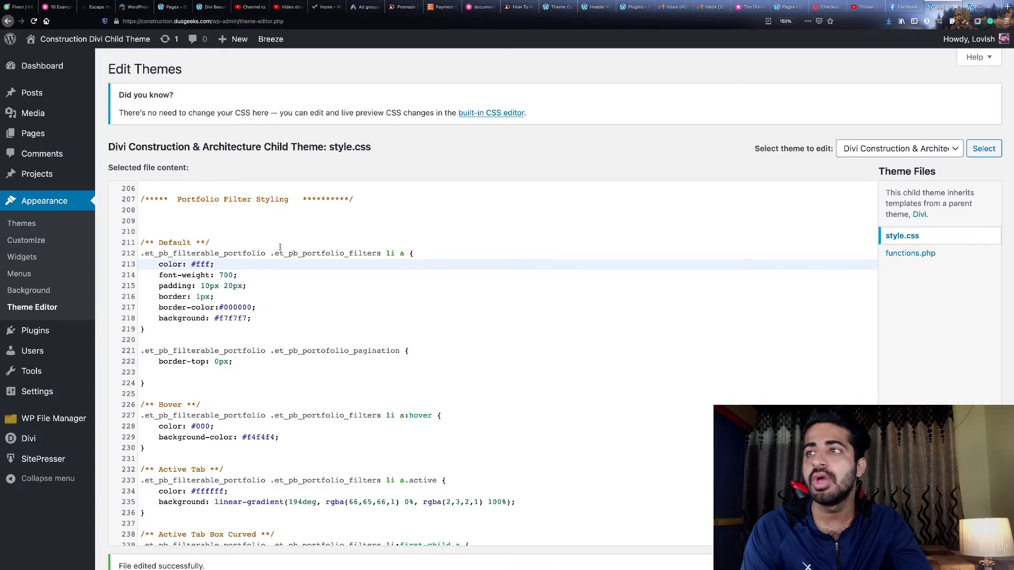
{"action": "double_click", "coordinate": [202, 264]}
{"action": "type", "text": "000000"}
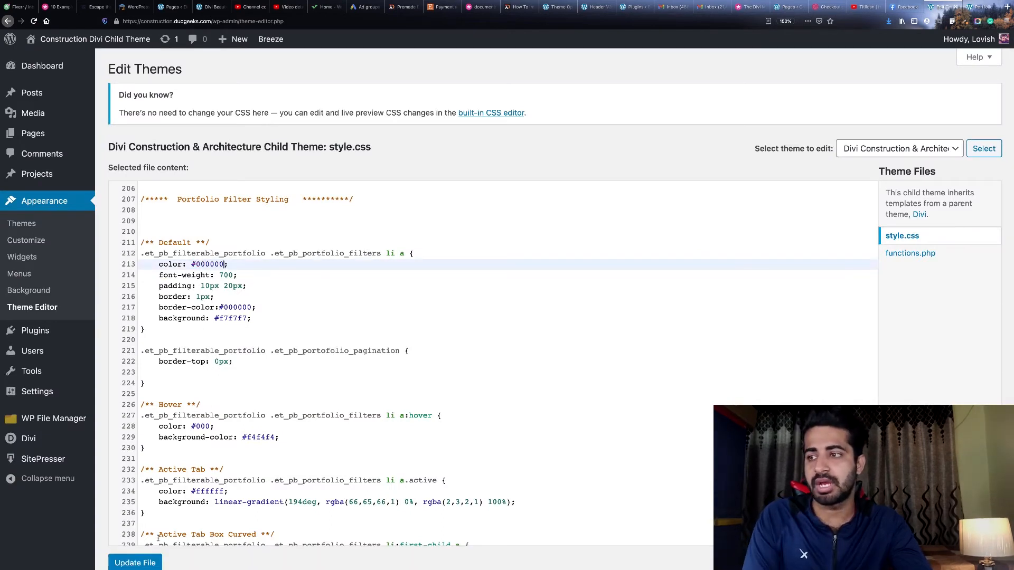
{"action": "left_click", "coordinate": [135, 563]}
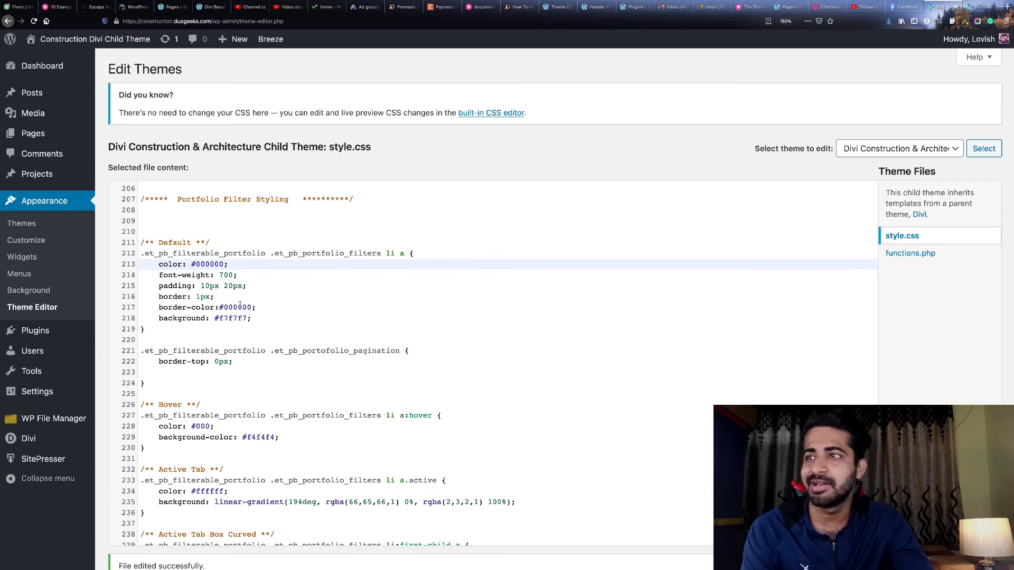
{"action": "scroll", "coordinate": [280, 296], "scroll_direction": "down", "scroll_amount": 4}
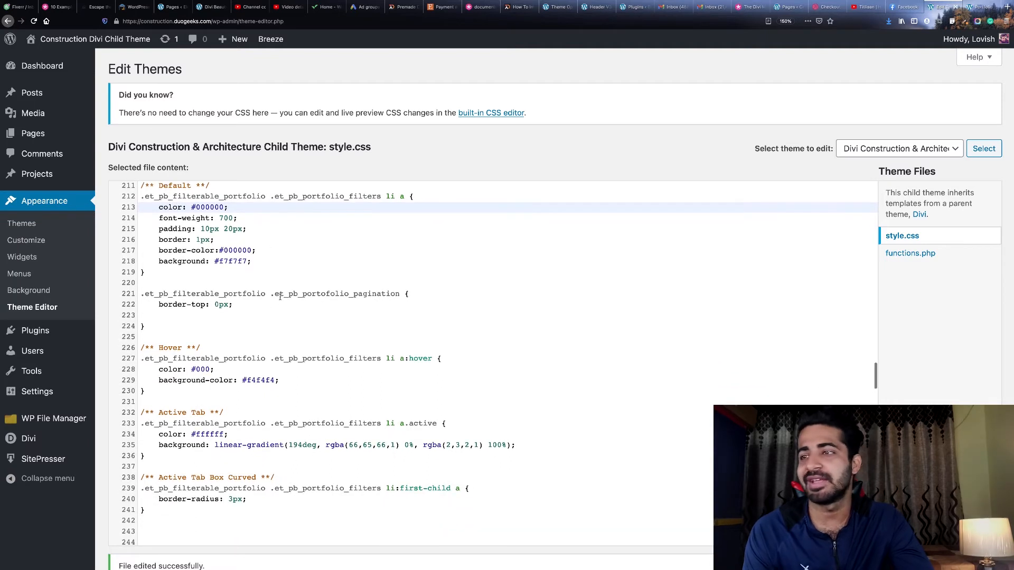
{"action": "scroll", "coordinate": [170, 272], "scroll_direction": "down", "scroll_amount": 1}
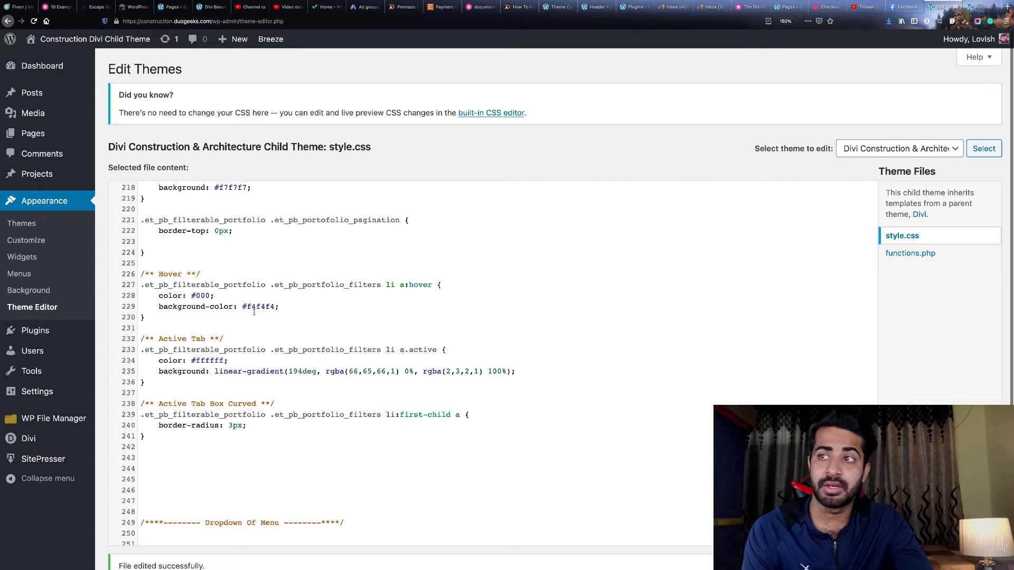
{"action": "key", "text": "ctrl+Tab"}
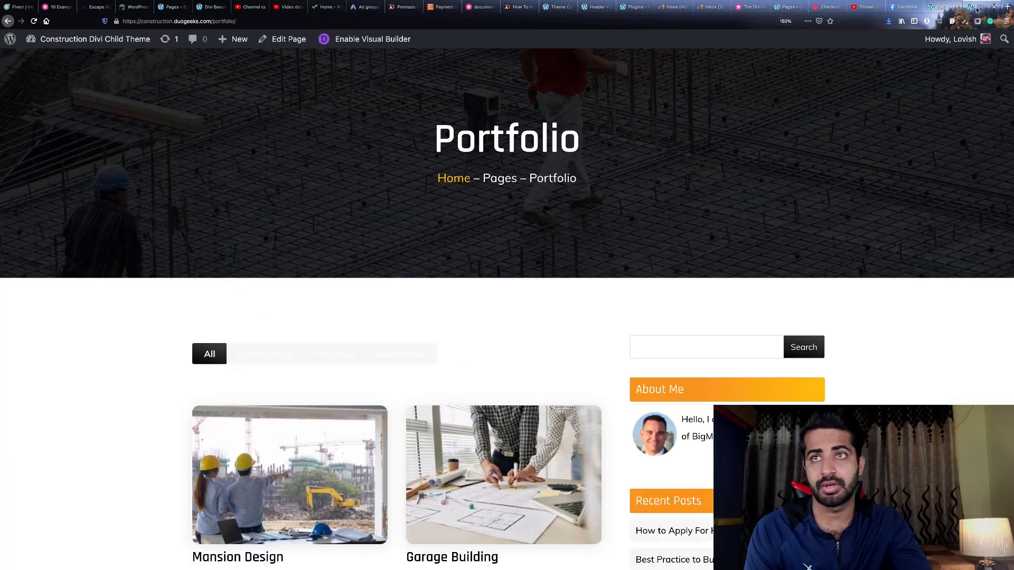
{"action": "left_click", "coordinate": [34, 22]}
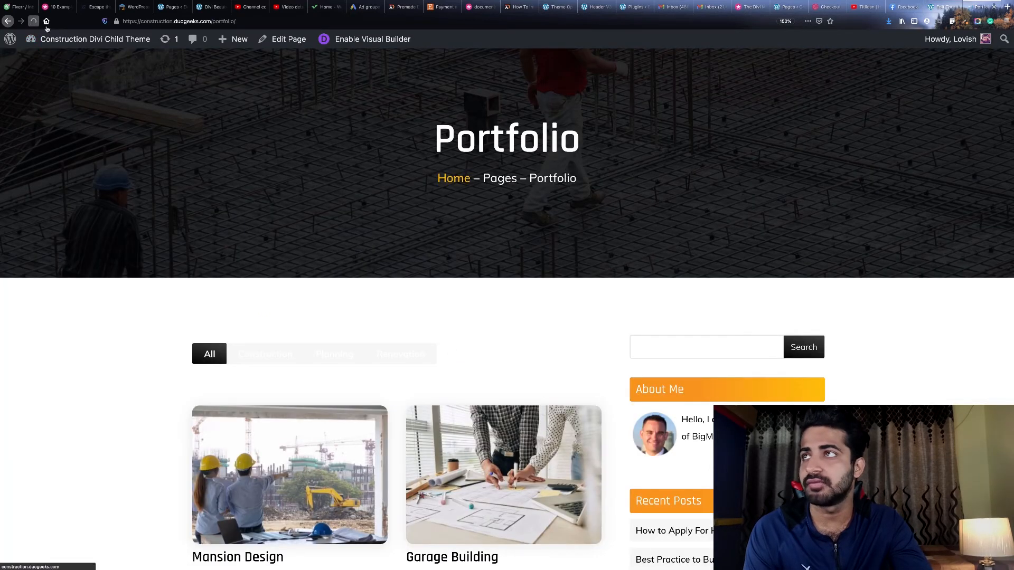
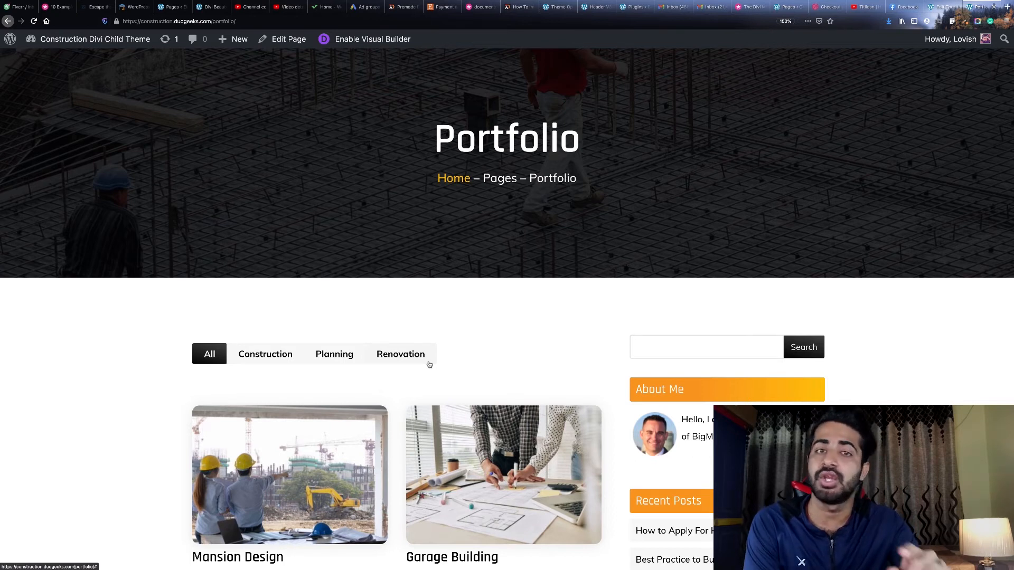
Filter the live Portfolio page to show only Construction projects.
{"action": "left_click", "coordinate": [942, 6]}
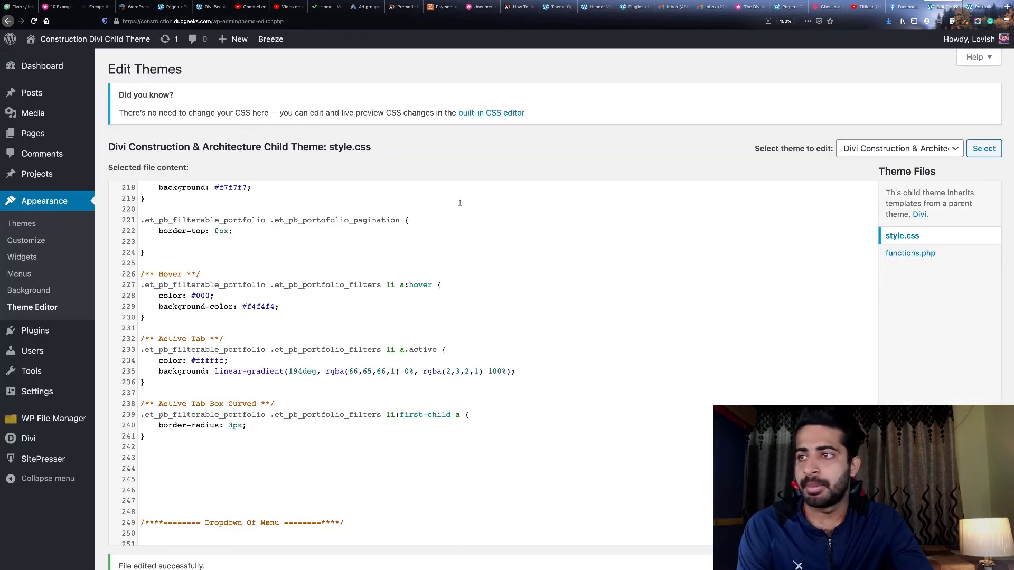
{"action": "scroll", "coordinate": [440, 254], "scroll_direction": "down", "scroll_amount": 2}
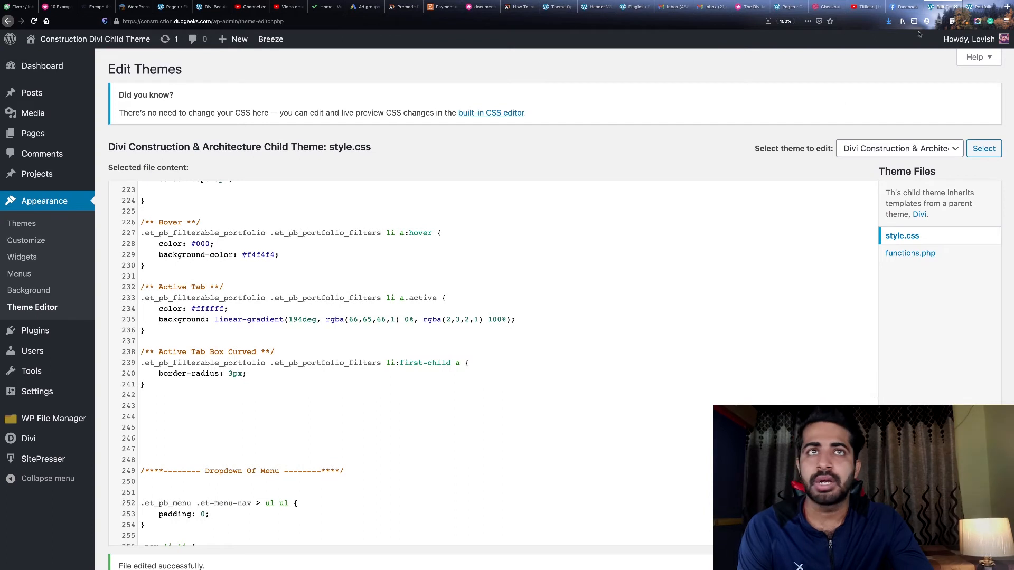
{"action": "left_click", "coordinate": [981, 7]}
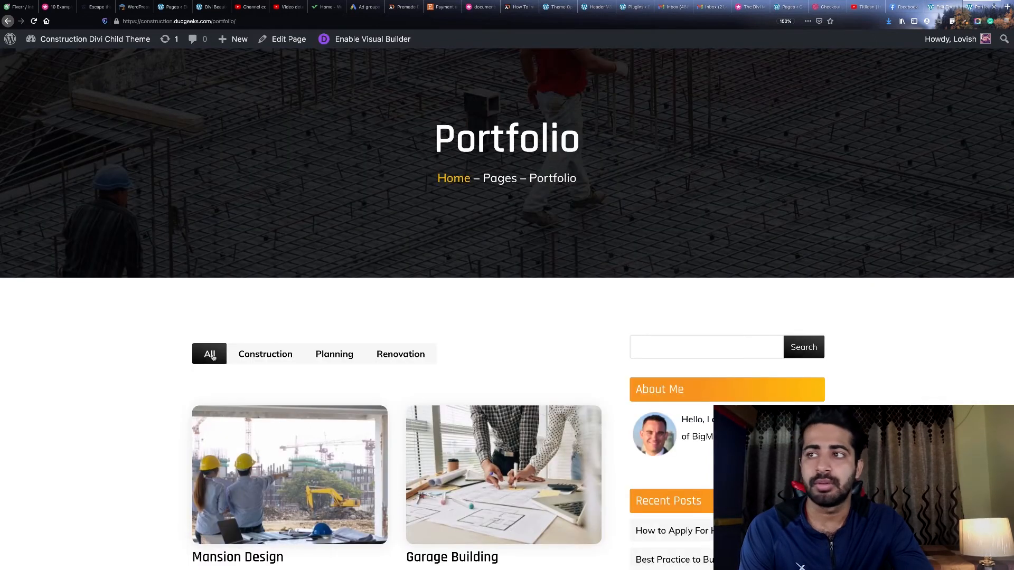
{"action": "left_click", "coordinate": [274, 356]}
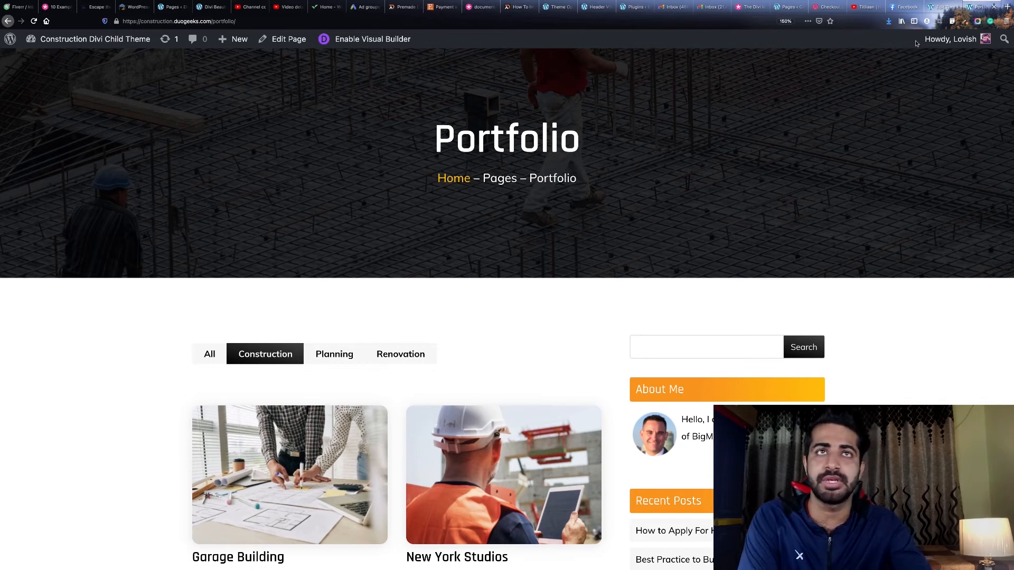
Try editing the active-tab gradient on line 235, undo it, save style.css, and recheck Portfolio.
{"action": "left_click", "coordinate": [942, 7]}
{"action": "scroll", "coordinate": [192, 347], "scroll_direction": "up", "scroll_amount": 2}
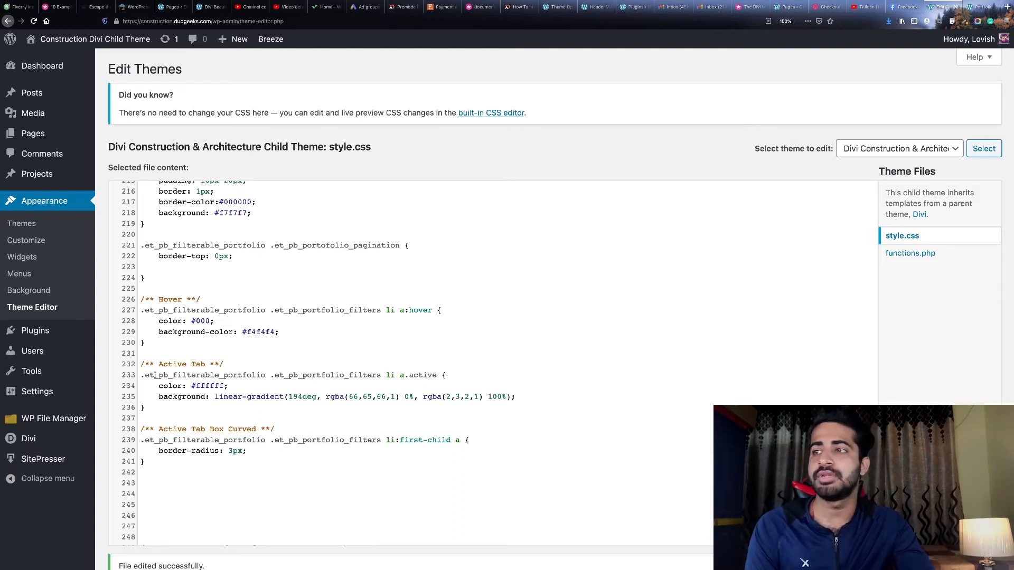
{"action": "left_click_drag", "start_coordinate": [215, 398], "coordinate": [509, 395]}
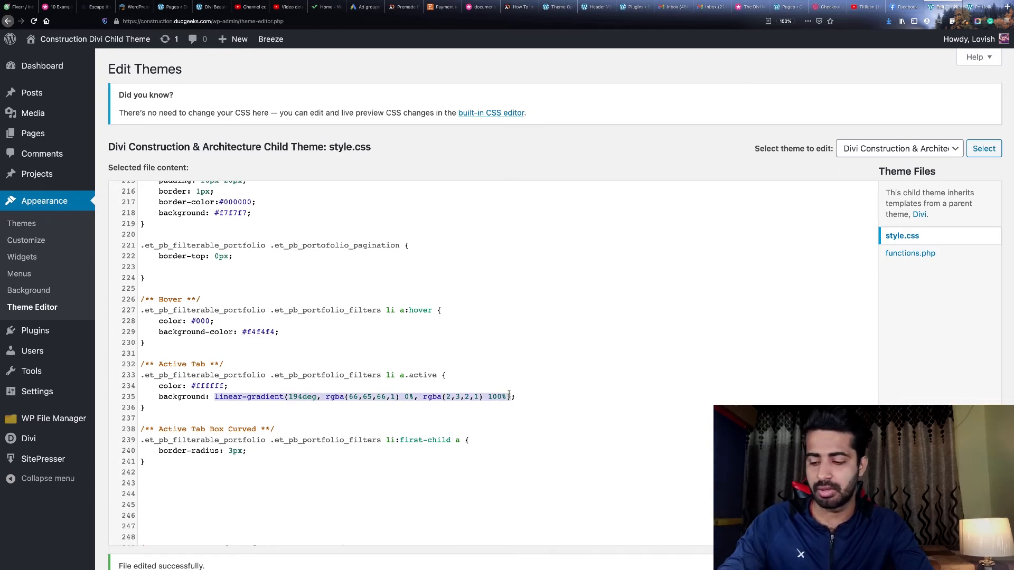
{"action": "type", "text": "#000;"}
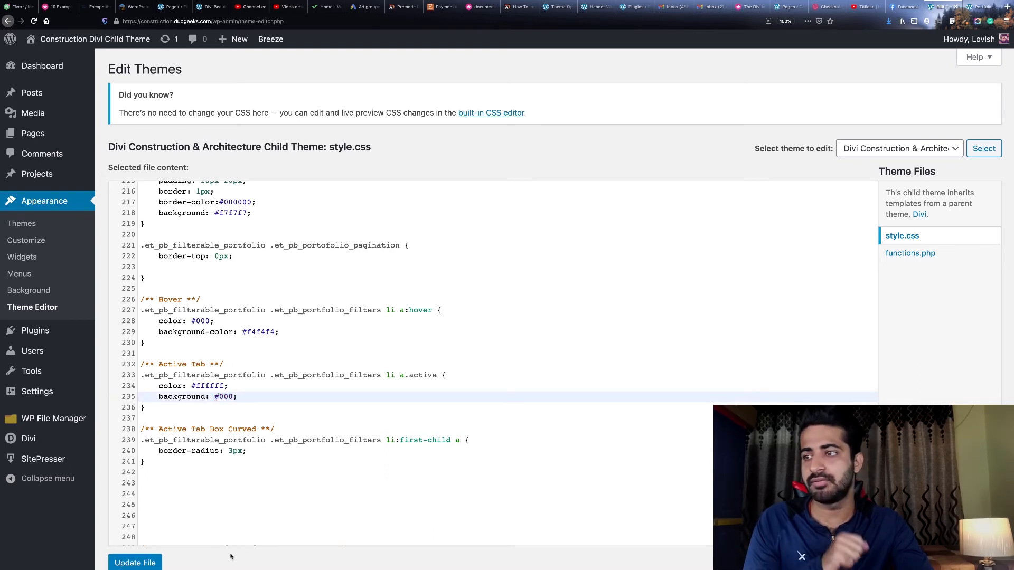
{"action": "key", "text": "ctrl+z"}
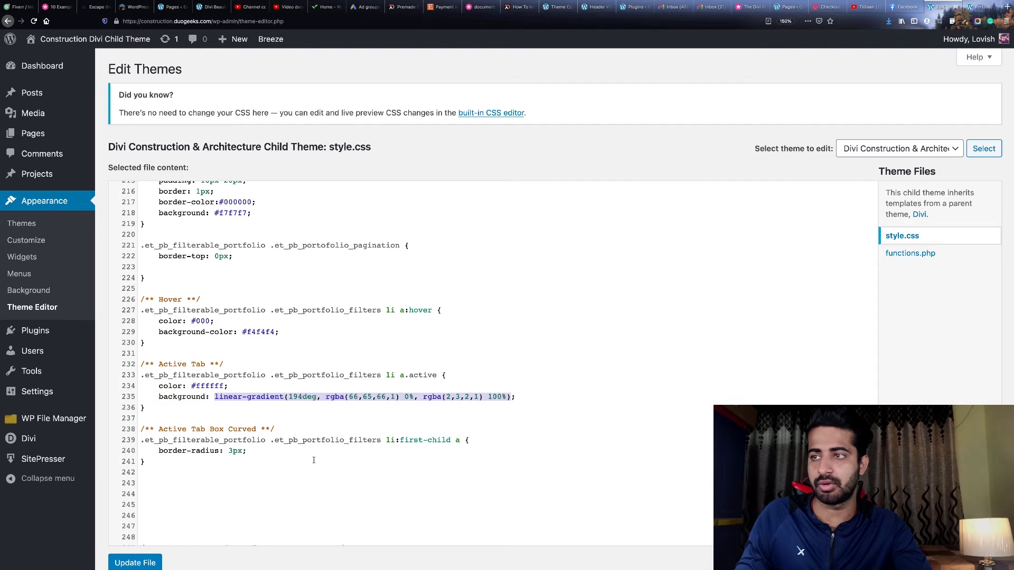
{"action": "left_click", "coordinate": [135, 562]}
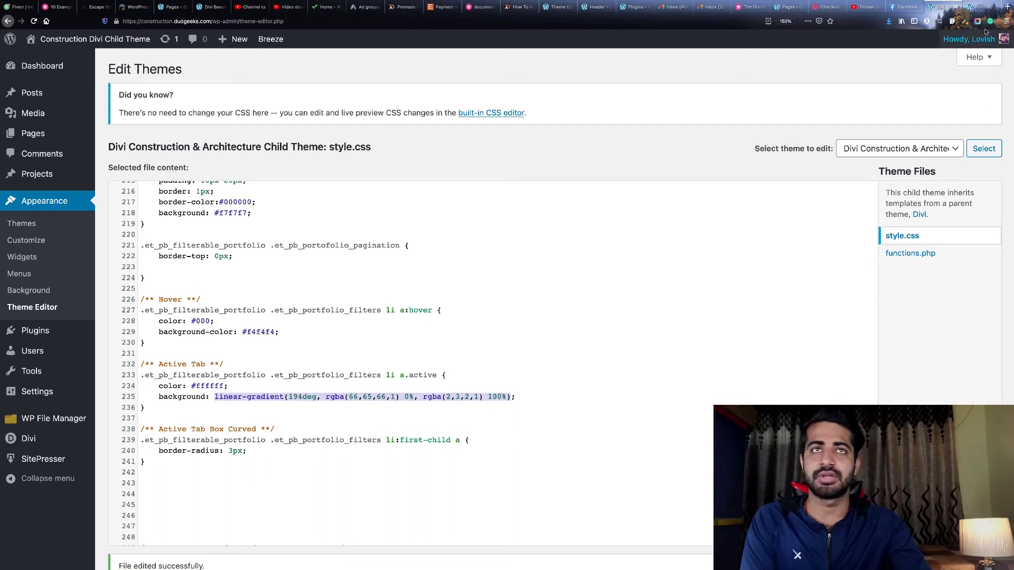
{"action": "left_click", "coordinate": [981, 7]}
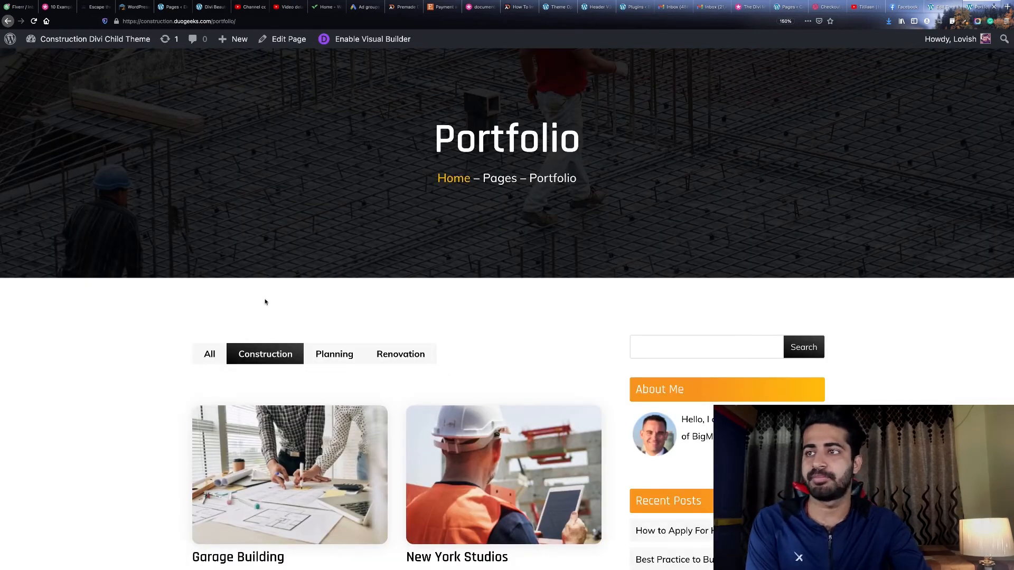
{"action": "scroll", "coordinate": [698, 142], "scroll_direction": "down", "scroll_amount": 5}
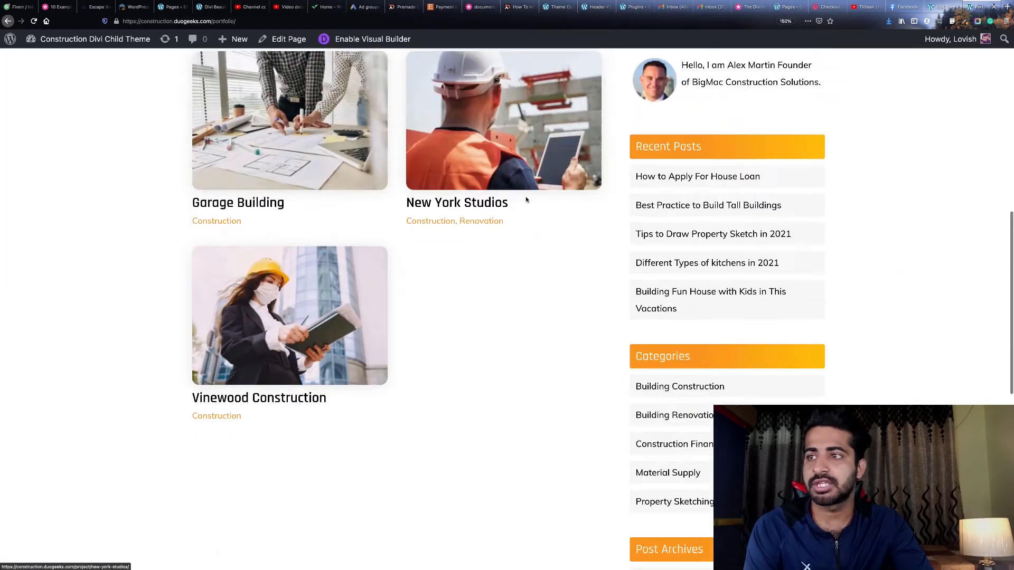
Open Case Study from the Portfolio menu and scroll through its client logos and Get in Touch form.
{"action": "scroll", "coordinate": [528, 199], "scroll_direction": "up", "scroll_amount": 9}
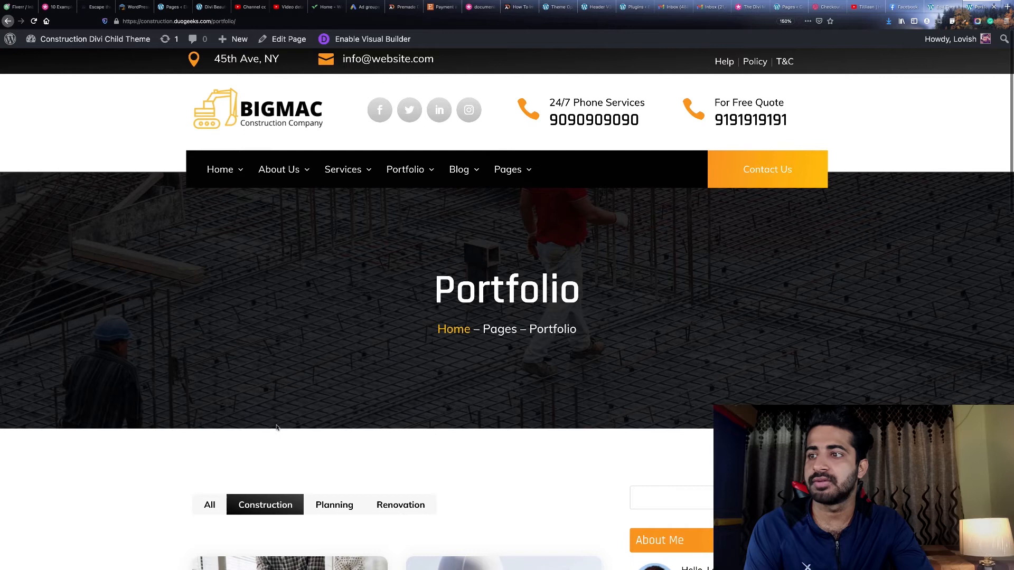
{"action": "mouse_move", "coordinate": [407, 174]}
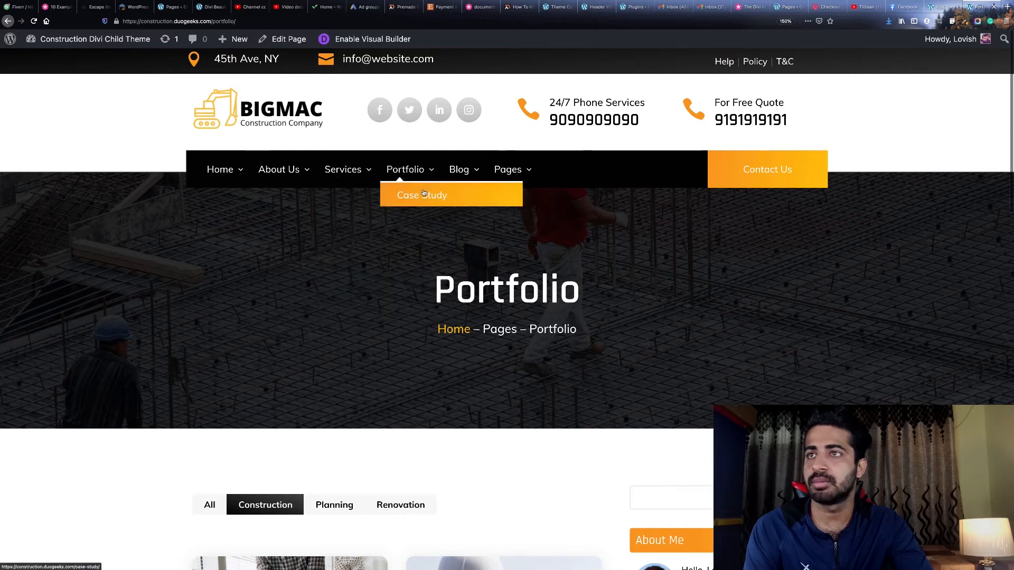
{"action": "left_click", "coordinate": [424, 194]}
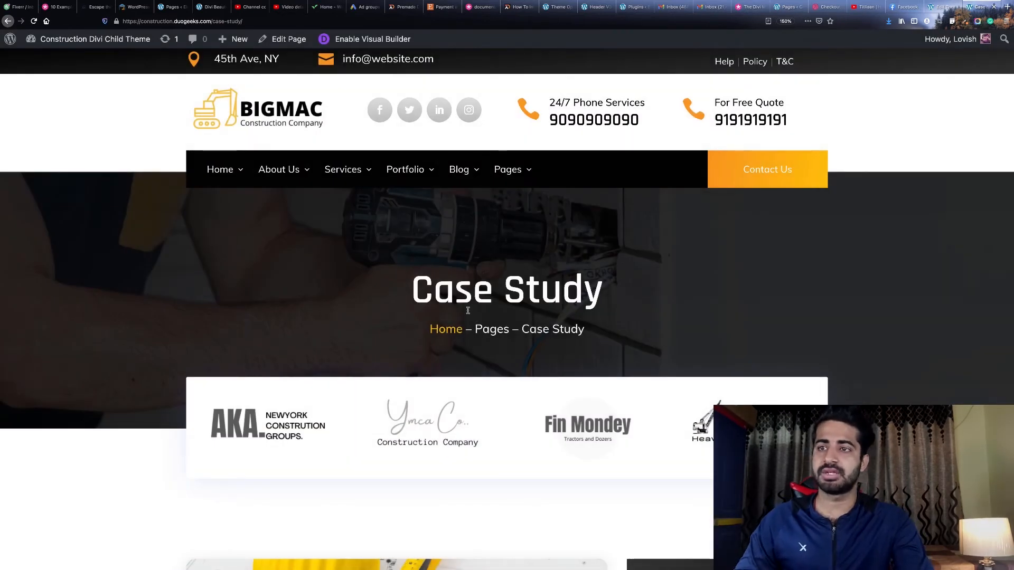
{"action": "scroll", "coordinate": [465, 309], "scroll_direction": "down", "scroll_amount": 2}
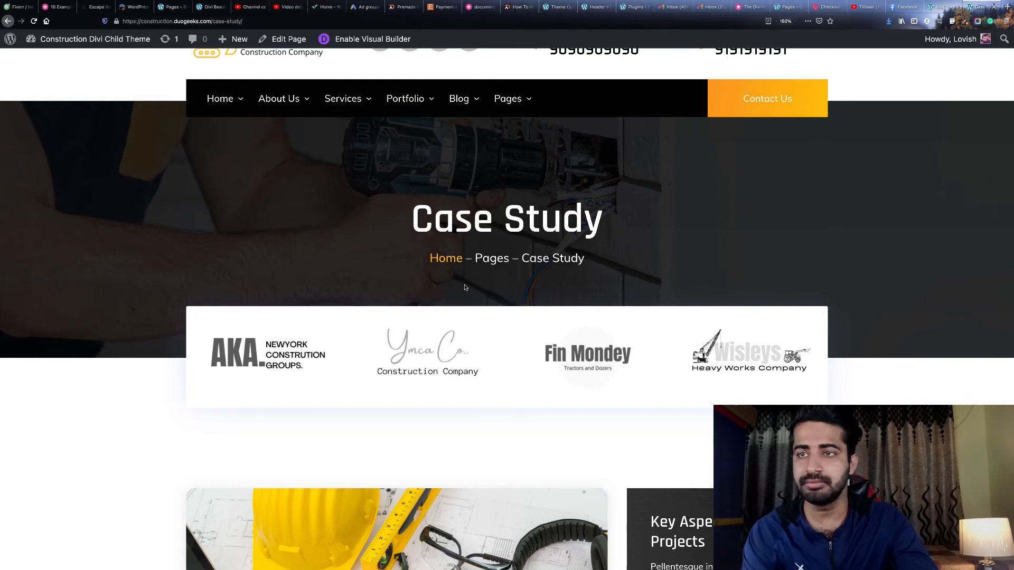
{"action": "scroll", "coordinate": [465, 286], "scroll_direction": "down", "scroll_amount": 10}
{"action": "scroll", "coordinate": [519, 198], "scroll_direction": "down", "scroll_amount": 8}
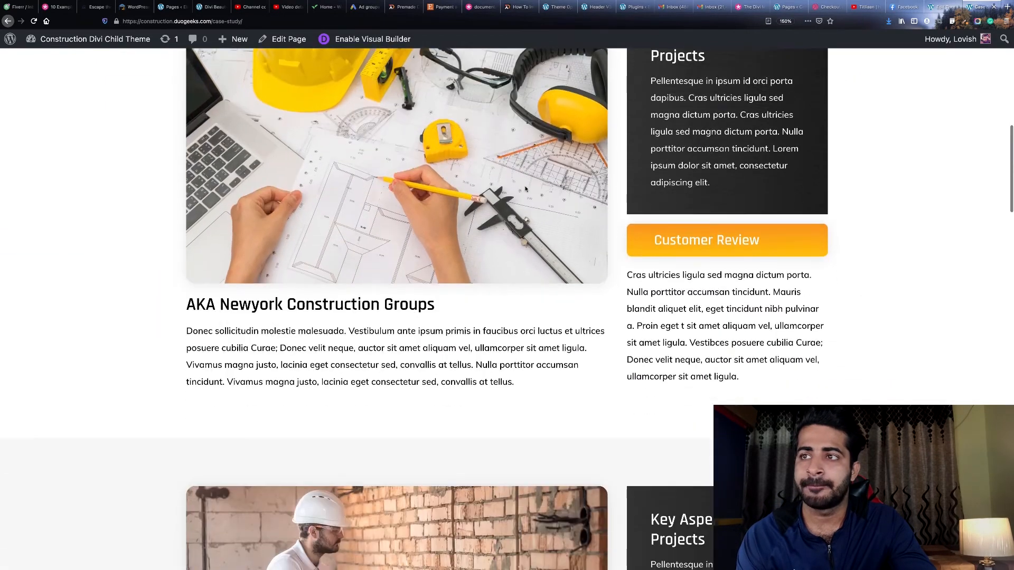
{"action": "scroll", "coordinate": [452, 149], "scroll_direction": "down", "scroll_amount": 20}
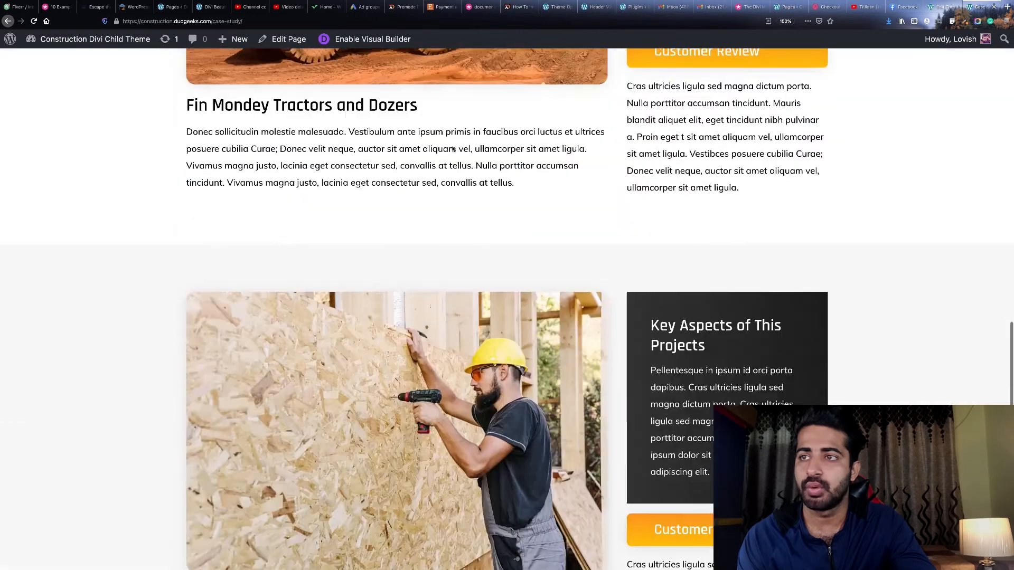
{"action": "scroll", "coordinate": [452, 146], "scroll_direction": "up", "scroll_amount": 6}
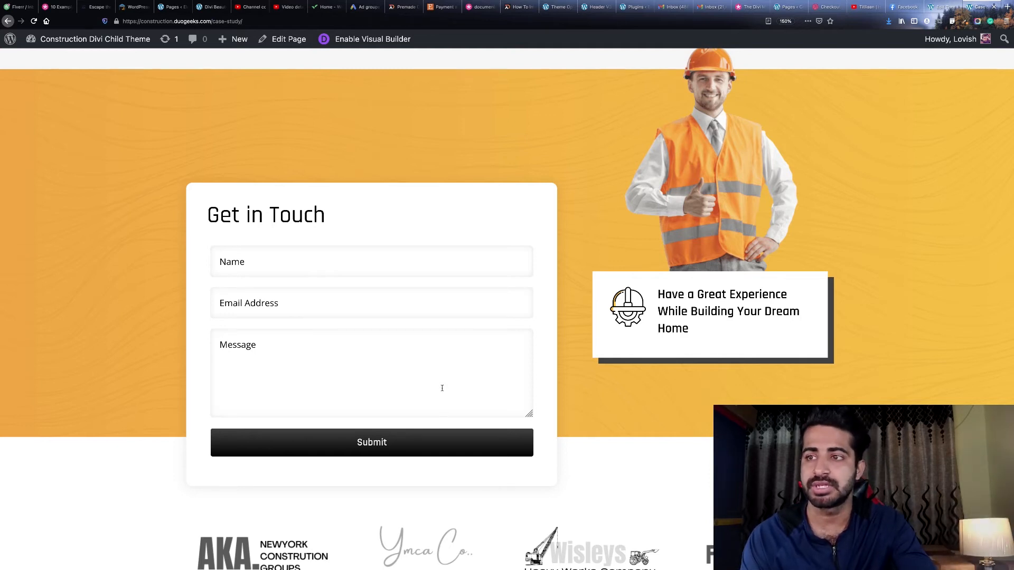
{"action": "scroll", "coordinate": [442, 388], "scroll_direction": "down", "scroll_amount": 5}
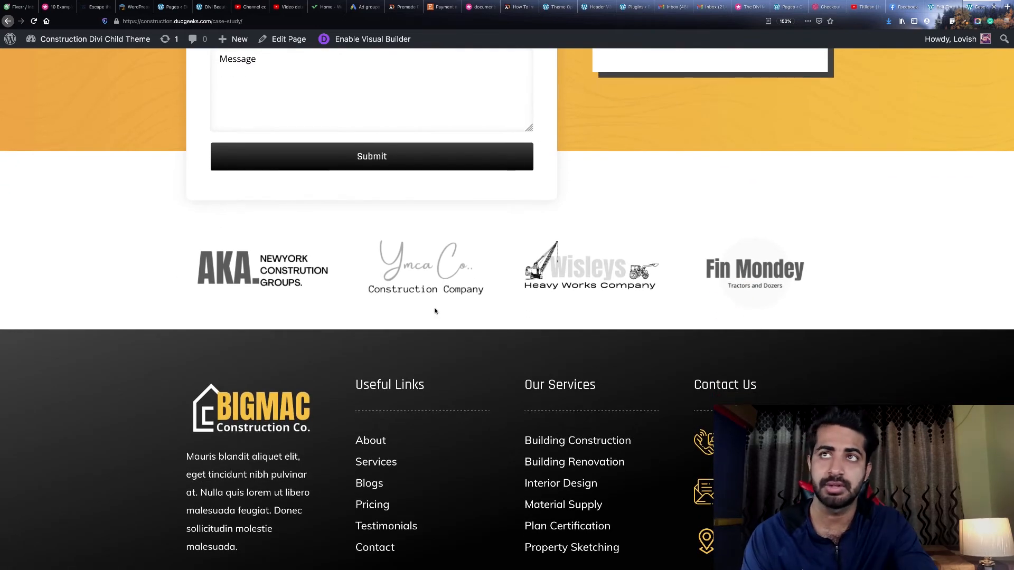
{"action": "scroll", "coordinate": [435, 311], "scroll_direction": "up", "scroll_amount": 12}
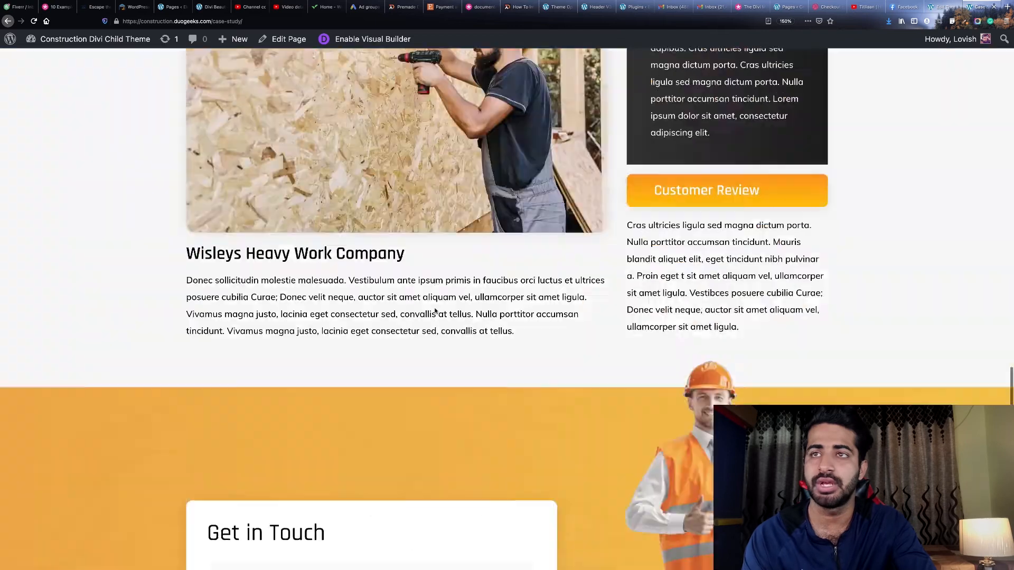
{"action": "scroll", "coordinate": [435, 310], "scroll_direction": "up", "scroll_amount": 15}
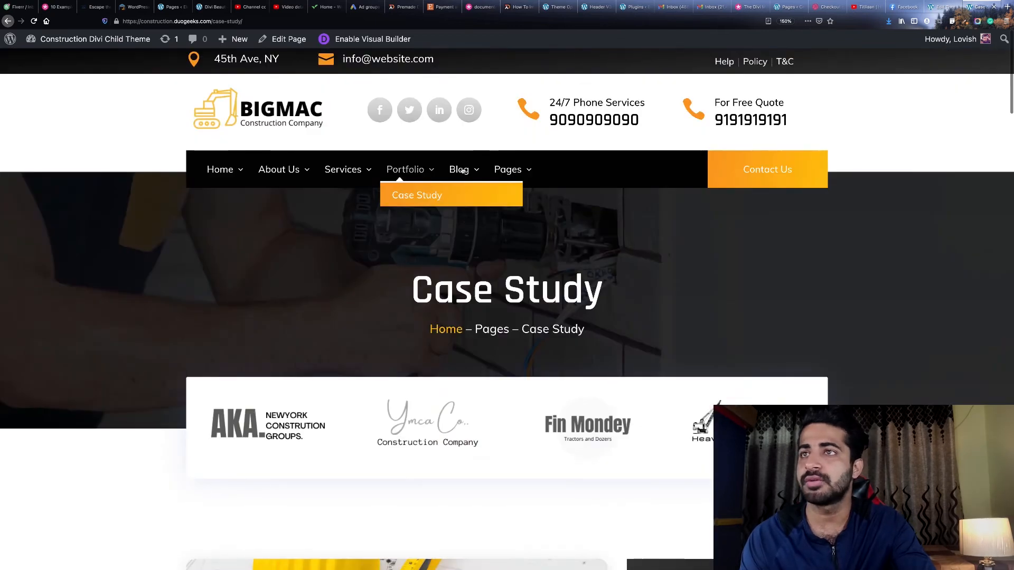
{"action": "mouse_move", "coordinate": [462, 170]}
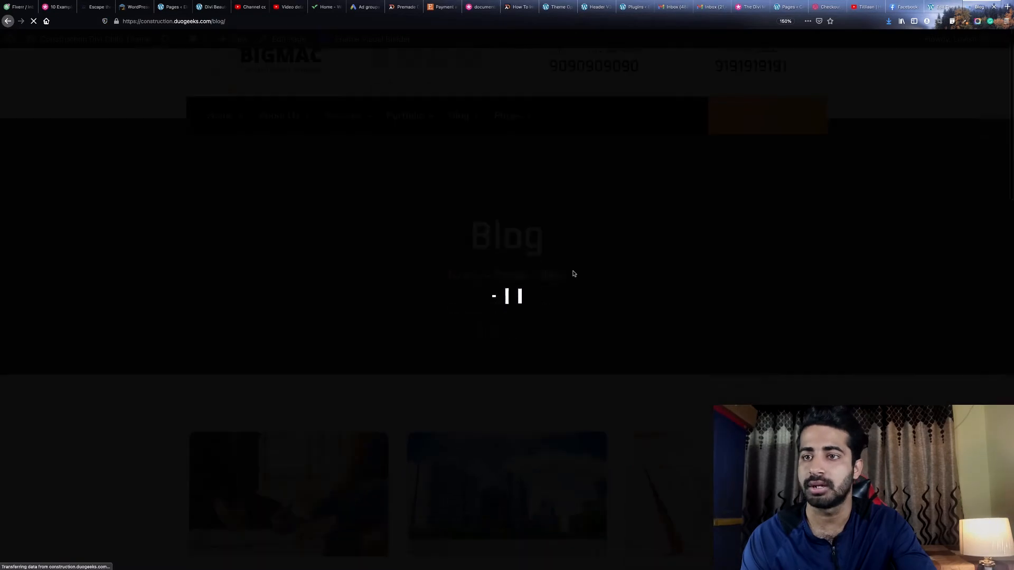
Scroll the Blog page's post grid down to the Page 1 of 2 pagination.
{"action": "scroll", "coordinate": [528, 259], "scroll_direction": "down", "scroll_amount": 10}
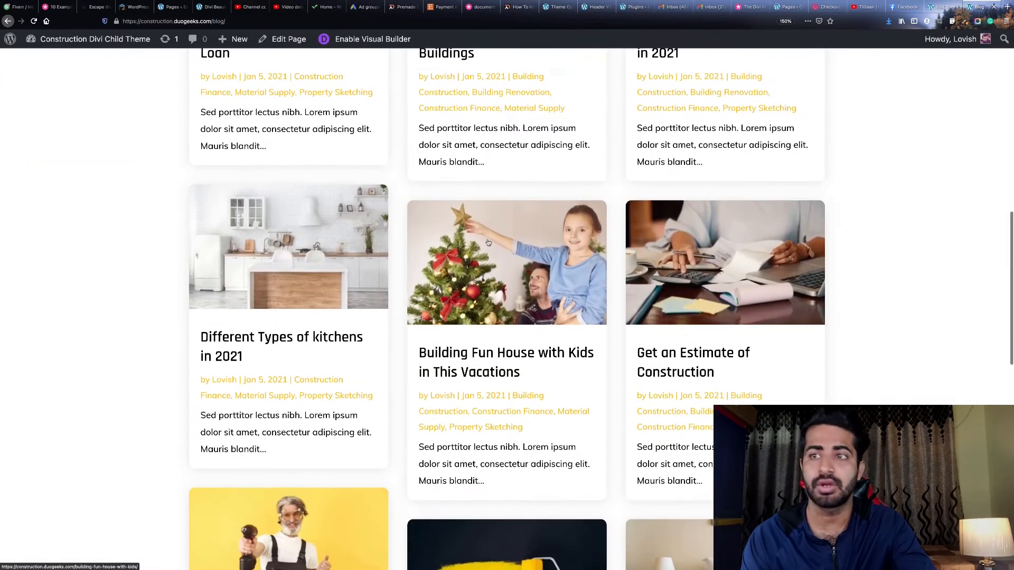
{"action": "scroll", "coordinate": [487, 241], "scroll_direction": "down", "scroll_amount": 5}
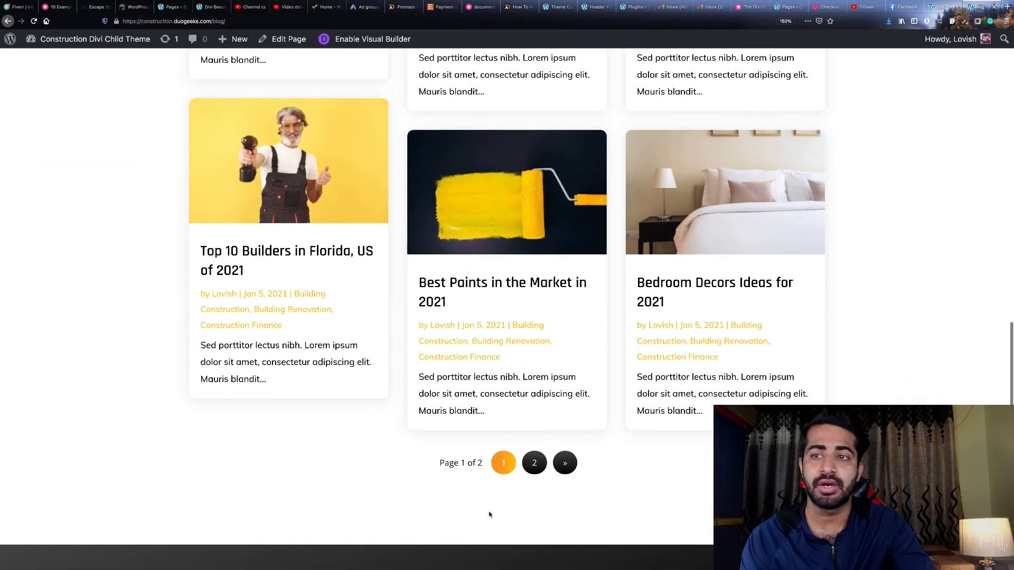
{"action": "scroll", "coordinate": [549, 464], "scroll_direction": "down", "scroll_amount": 1}
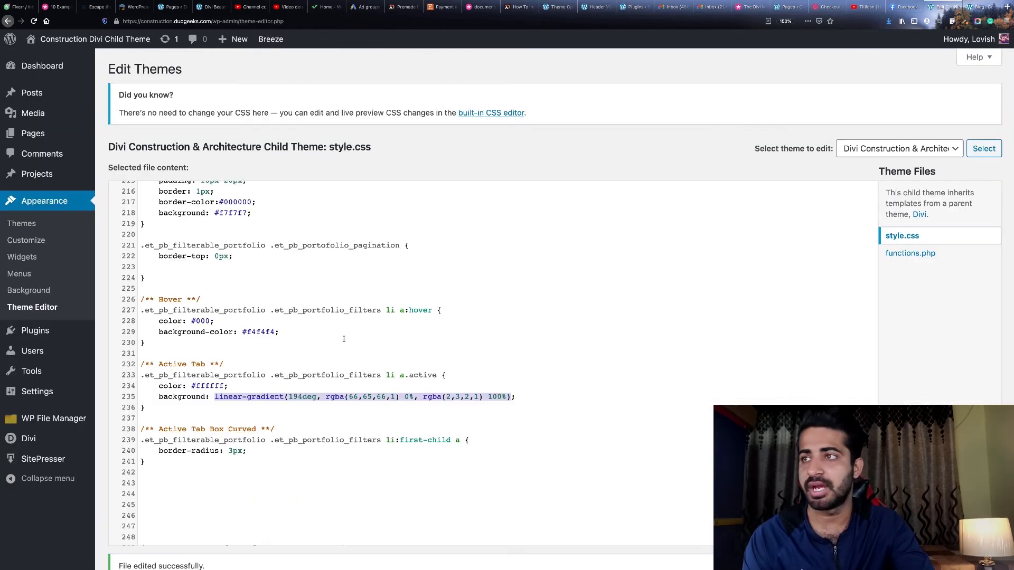
Find the Blog Page Pagination page-number colour rule in style.css, then view the blog's pagination.
{"action": "scroll", "coordinate": [344, 338], "scroll_direction": "down", "scroll_amount": 10}
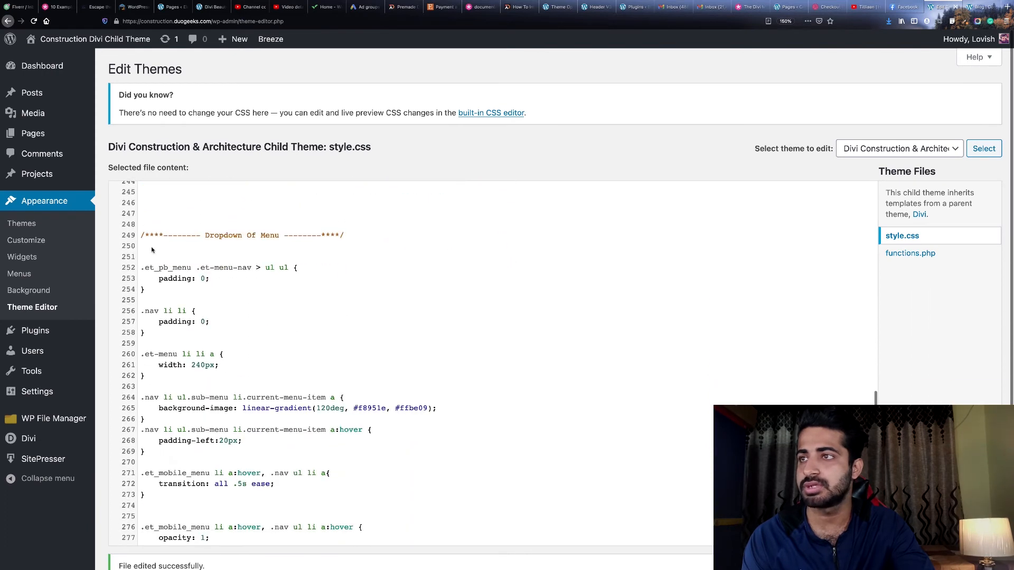
{"action": "scroll", "coordinate": [286, 289], "scroll_direction": "down", "scroll_amount": 10}
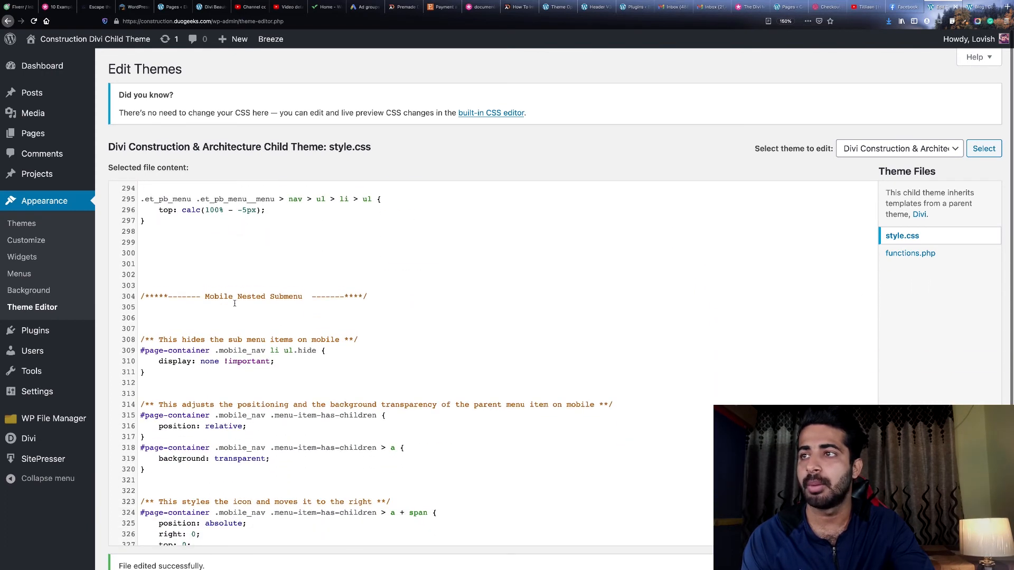
{"action": "scroll", "coordinate": [279, 298], "scroll_direction": "down", "scroll_amount": 13}
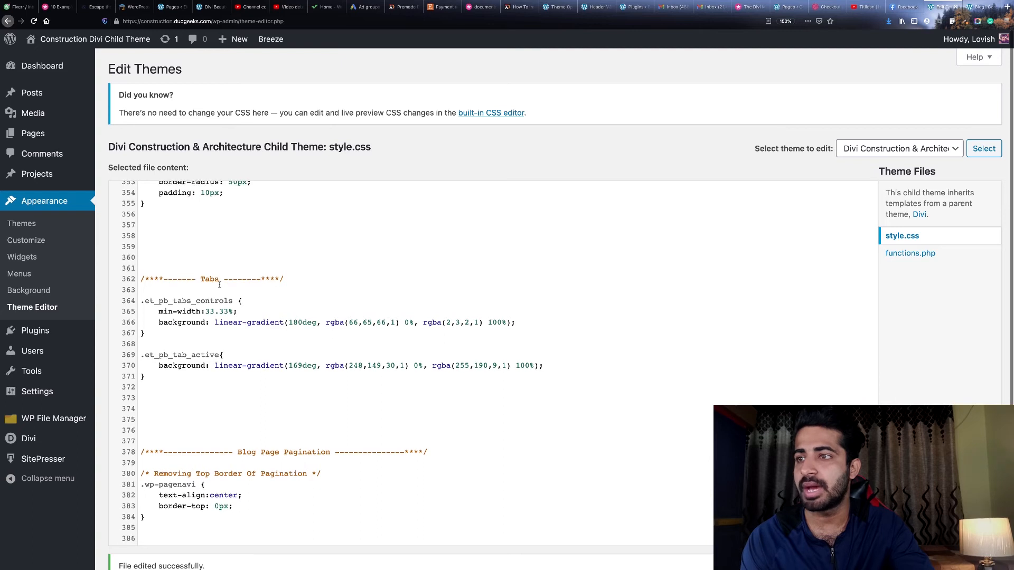
{"action": "scroll", "coordinate": [256, 385], "scroll_direction": "down", "scroll_amount": 1}
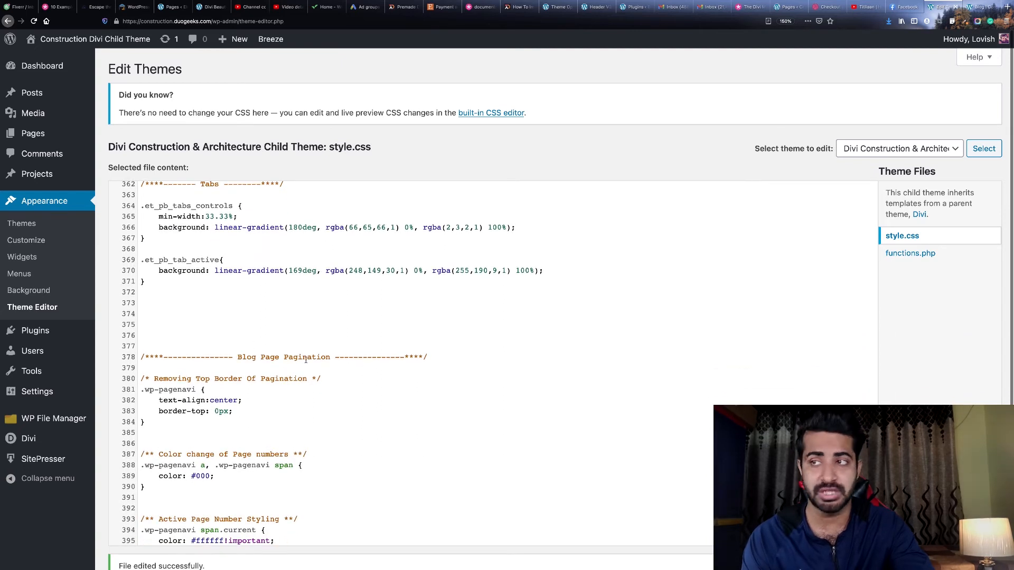
{"action": "scroll", "coordinate": [300, 359], "scroll_direction": "down", "scroll_amount": 2}
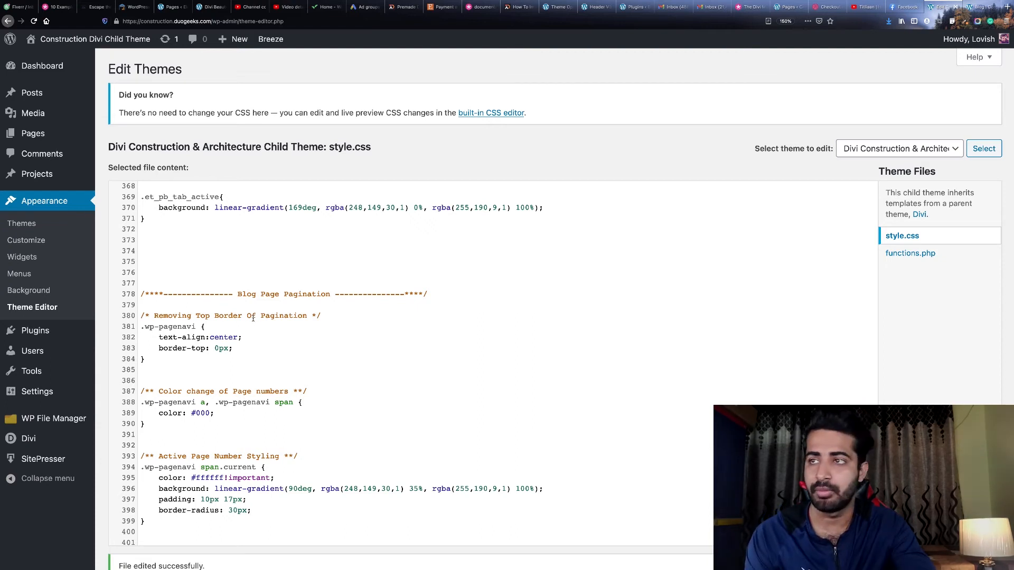
{"action": "scroll", "coordinate": [243, 347], "scroll_direction": "down", "scroll_amount": 1}
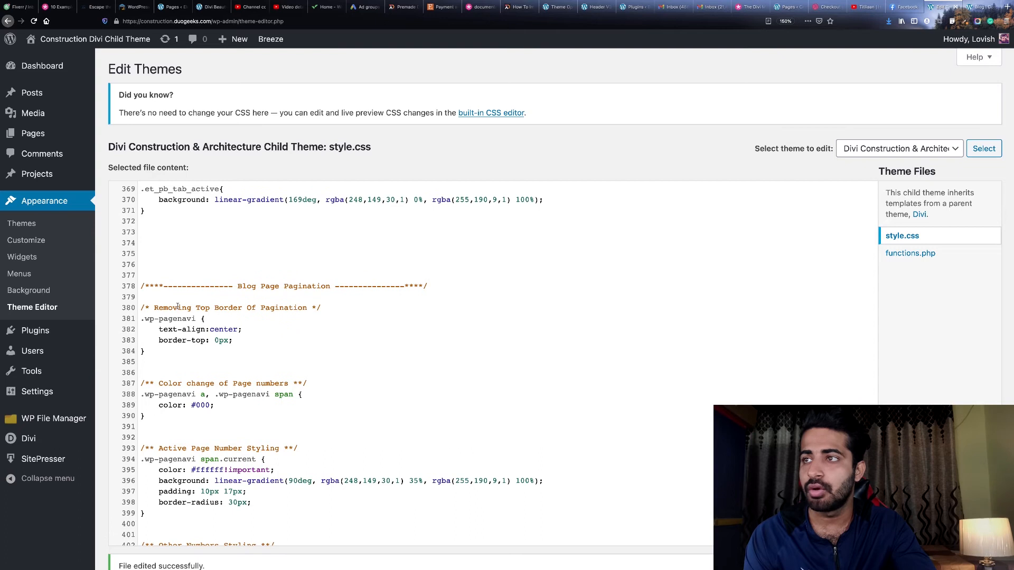
{"action": "scroll", "coordinate": [272, 308], "scroll_direction": "down", "scroll_amount": 1}
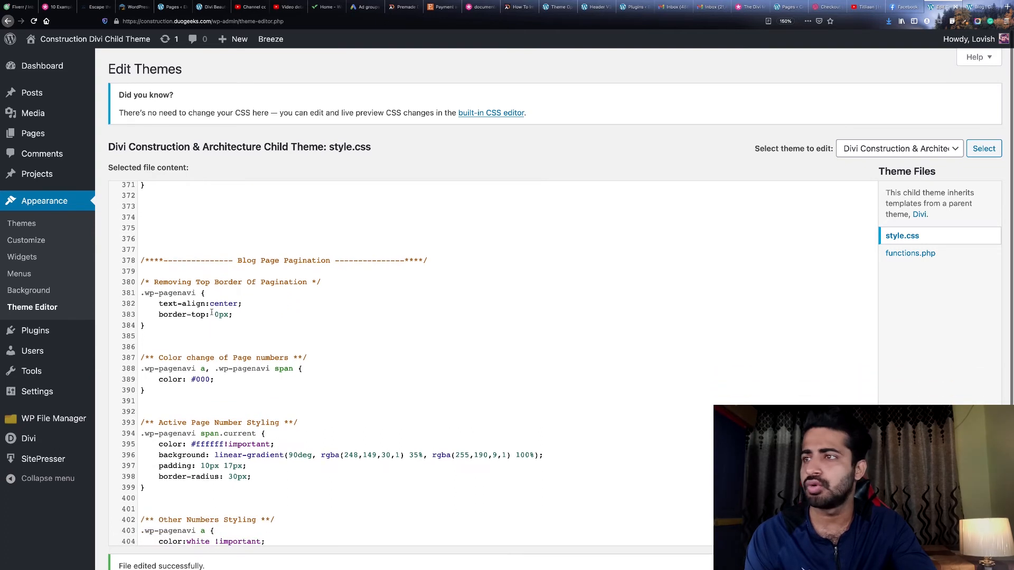
{"action": "scroll", "coordinate": [224, 305], "scroll_direction": "down", "scroll_amount": 2}
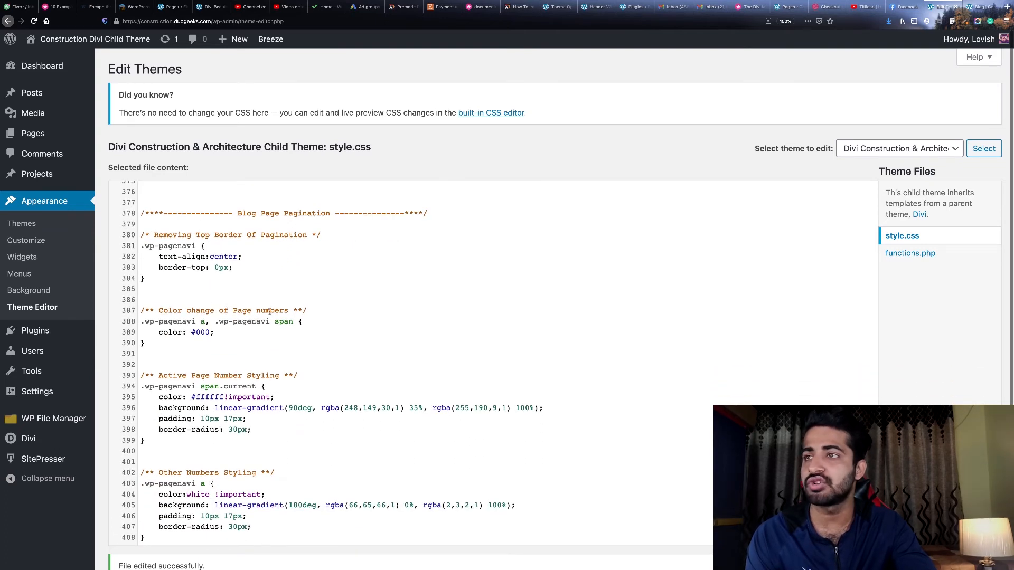
{"action": "left_click", "coordinate": [187, 332]}
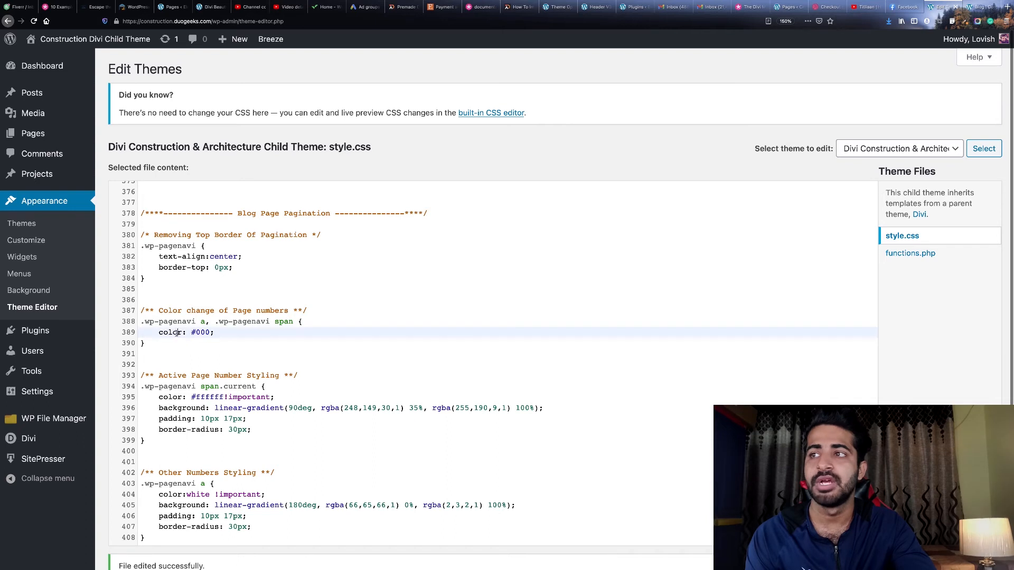
{"action": "left_click", "coordinate": [240, 344]}
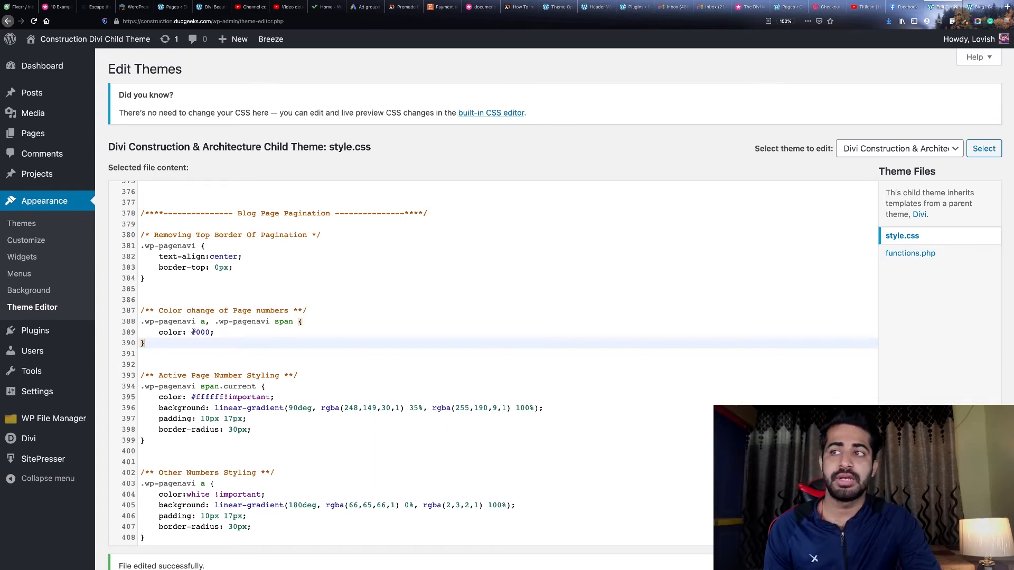
{"action": "left_click", "coordinate": [978, 7]}
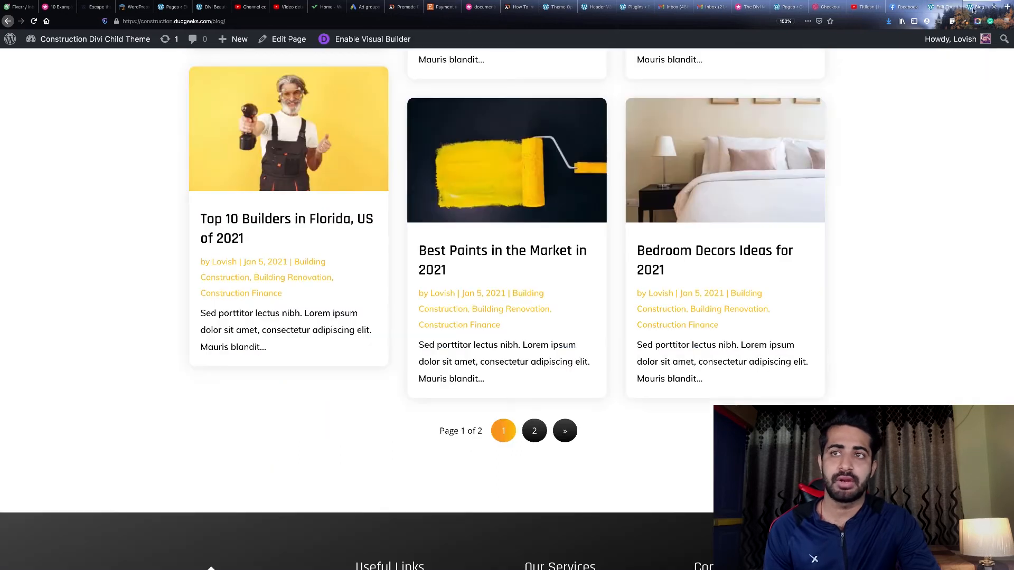
{"action": "left_click_drag", "start_coordinate": [437, 433], "coordinate": [483, 432]}
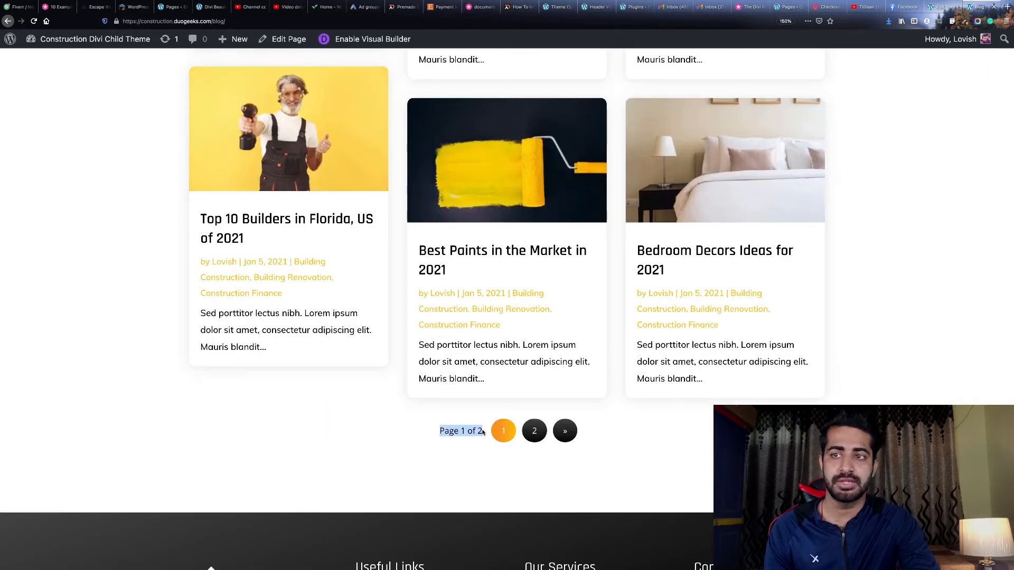
{"action": "left_click", "coordinate": [939, 7]}
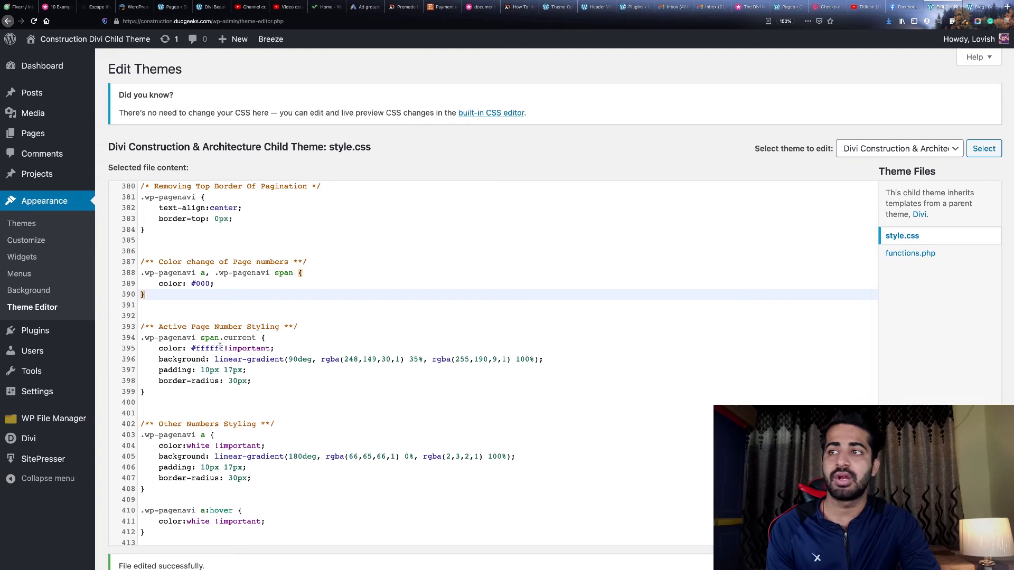
{"action": "left_click", "coordinate": [980, 7]}
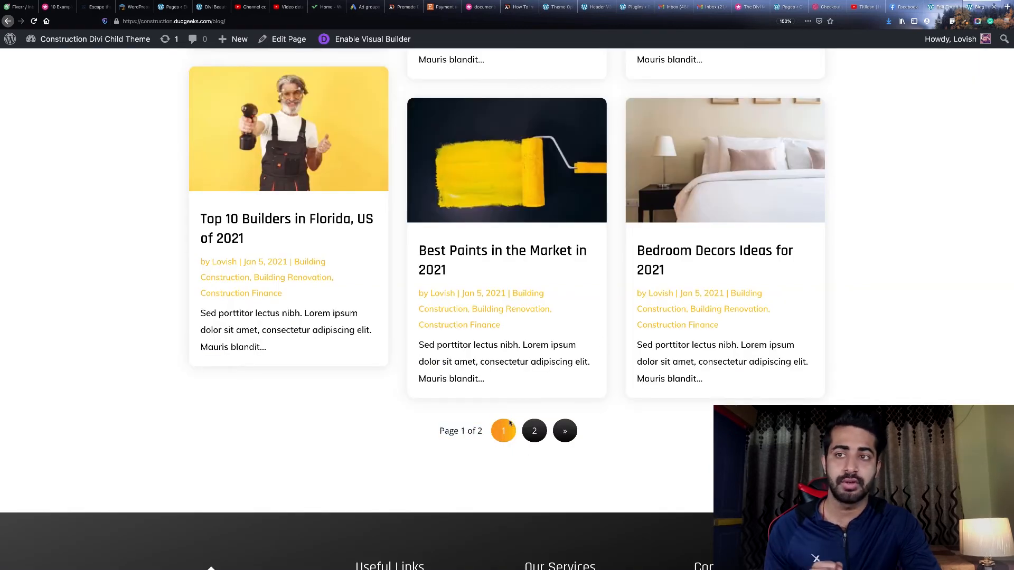
{"action": "left_click", "coordinate": [535, 432]}
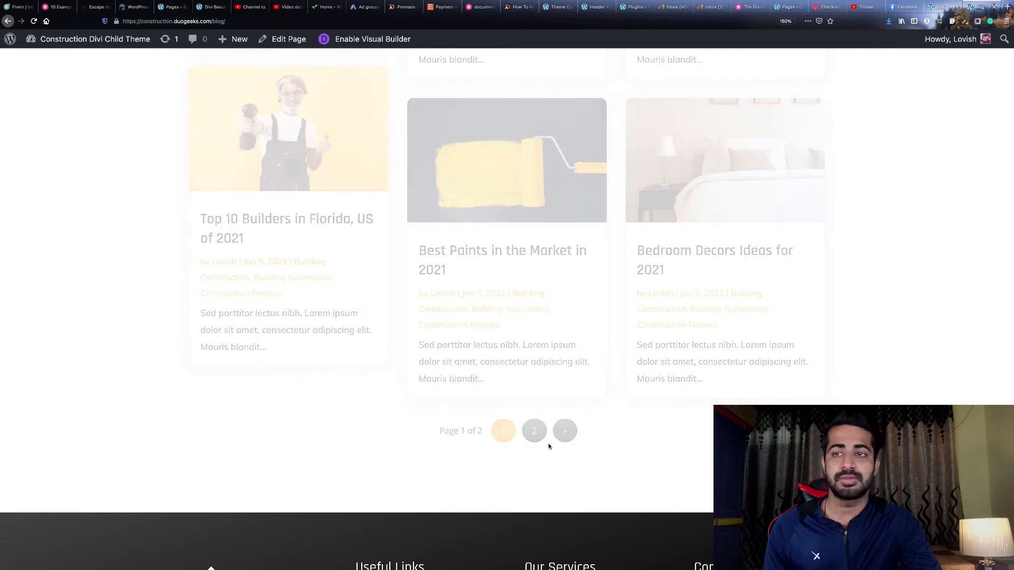
{"action": "scroll", "coordinate": [548, 446], "scroll_direction": "down", "scroll_amount": 15}
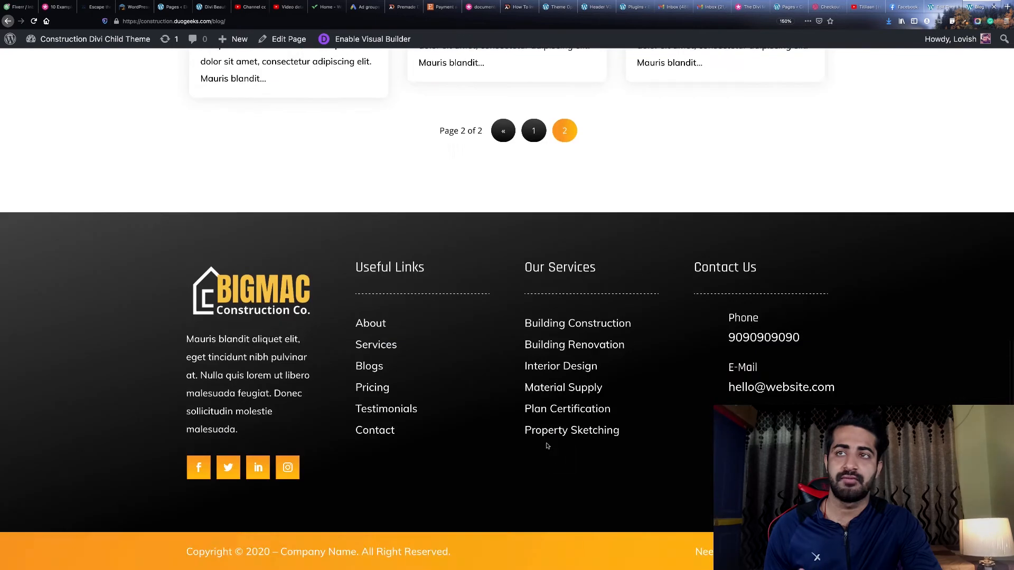
{"action": "scroll", "coordinate": [547, 446], "scroll_direction": "up", "scroll_amount": 2}
{"action": "left_click", "coordinate": [533, 213]}
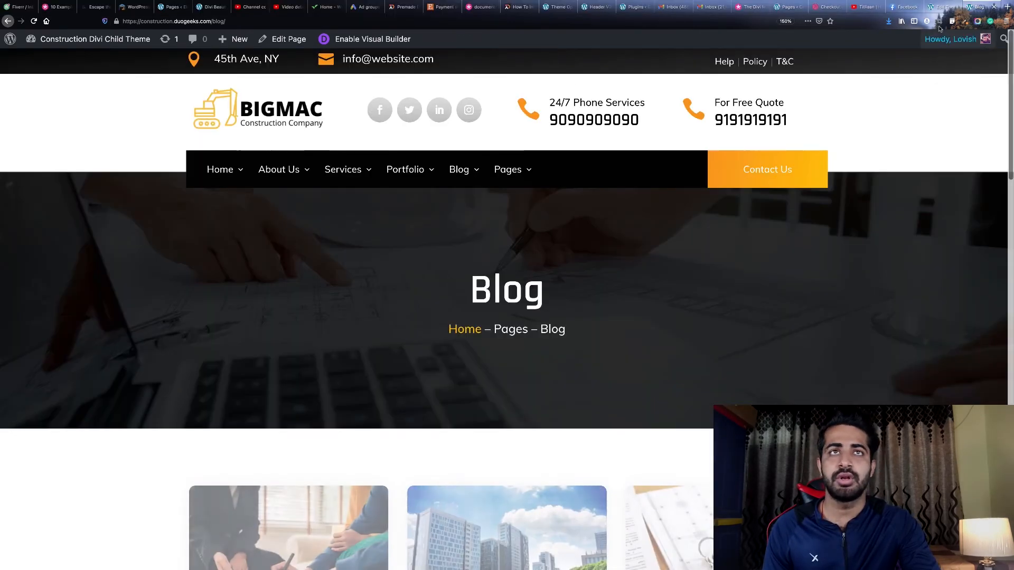
{"action": "left_click", "coordinate": [943, 7]}
{"action": "scroll", "coordinate": [274, 330], "scroll_direction": "down", "scroll_amount": 3}
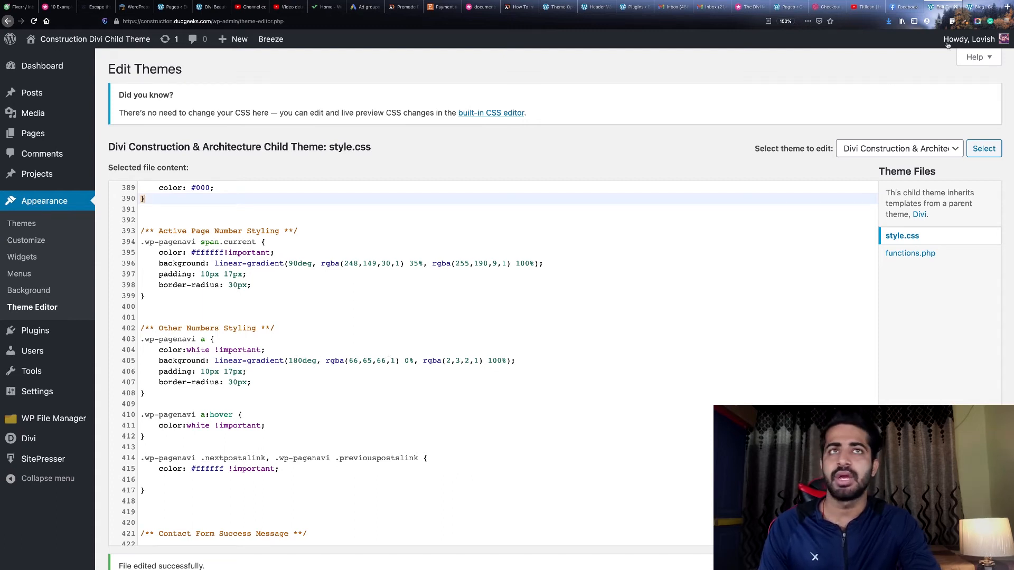
{"action": "left_click", "coordinate": [982, 6]}
{"action": "scroll", "coordinate": [564, 474], "scroll_direction": "down", "scroll_amount": 5}
{"action": "scroll", "coordinate": [570, 474], "scroll_direction": "down", "scroll_amount": 10}
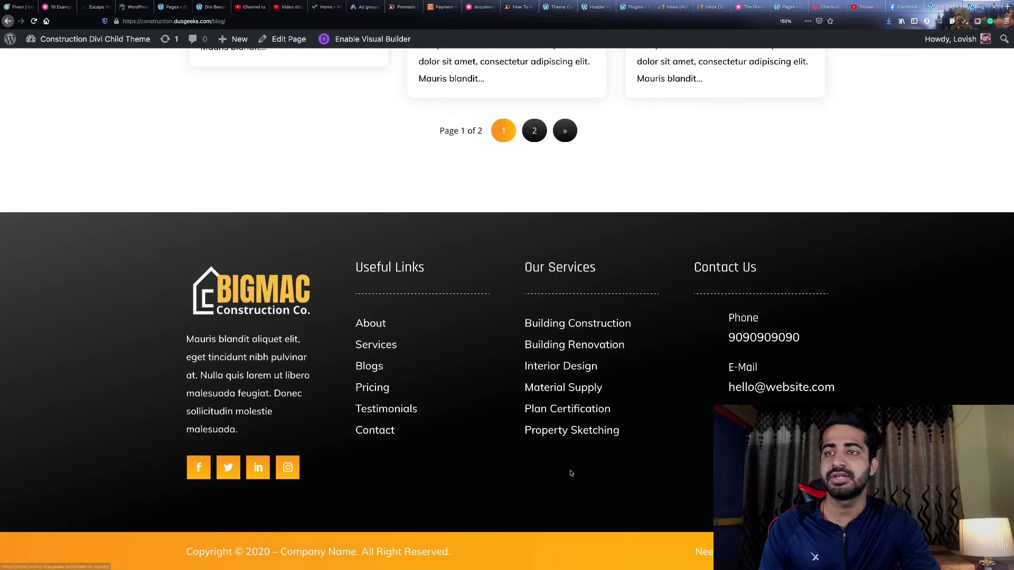
{"action": "scroll", "coordinate": [570, 473], "scroll_direction": "up", "scroll_amount": 2}
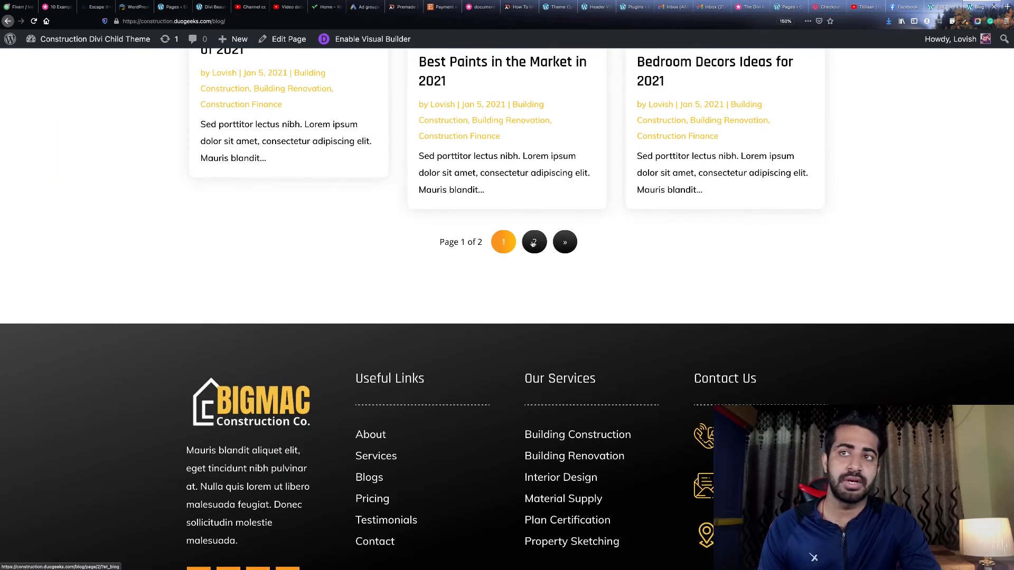
{"action": "left_click", "coordinate": [942, 7]}
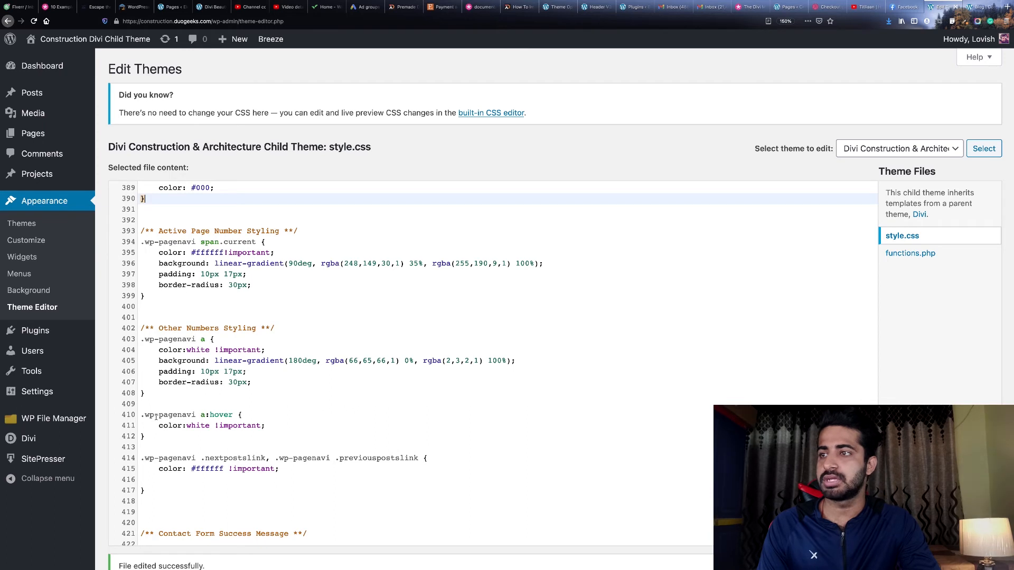
{"action": "double_click", "coordinate": [203, 415]}
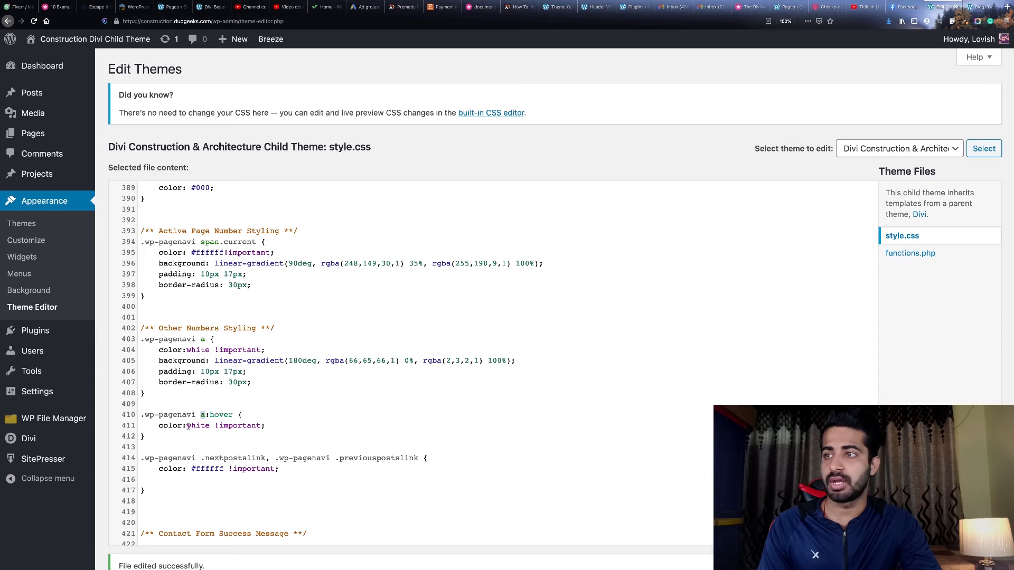
{"action": "left_click_drag", "start_coordinate": [186, 349], "coordinate": [263, 350]}
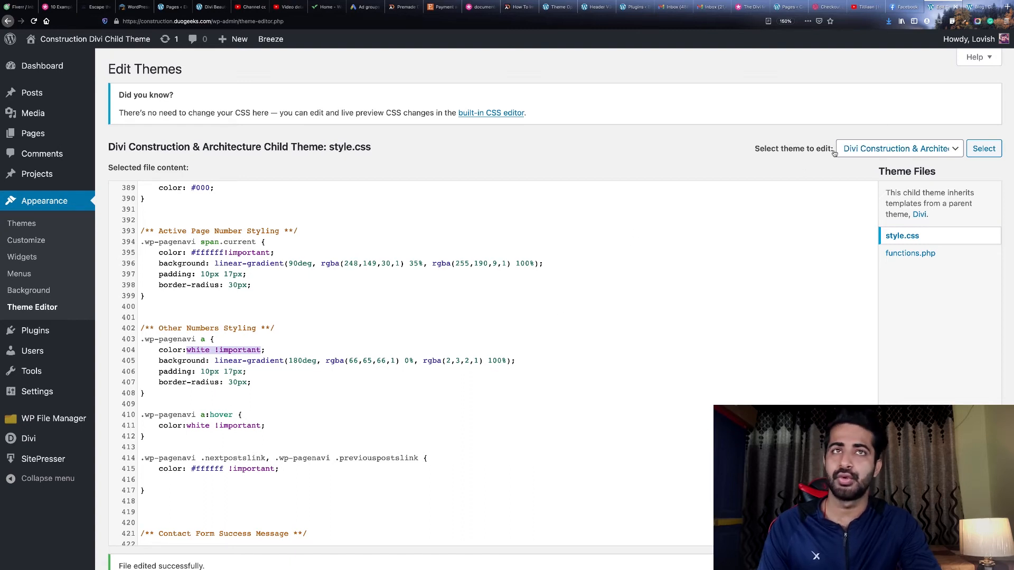
{"action": "left_click", "coordinate": [979, 7]}
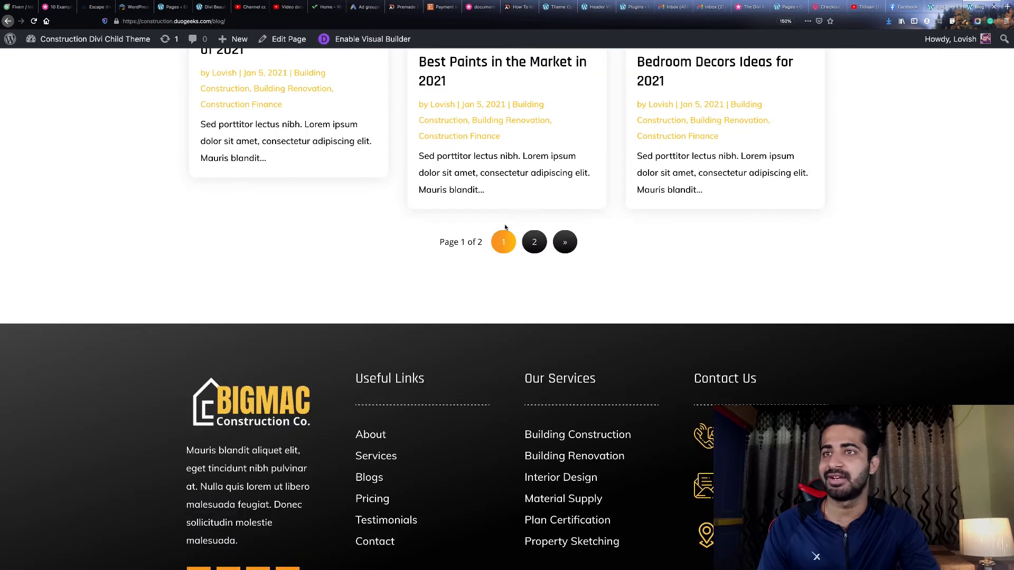
{"action": "scroll", "coordinate": [600, 267], "scroll_direction": "up", "scroll_amount": 15}
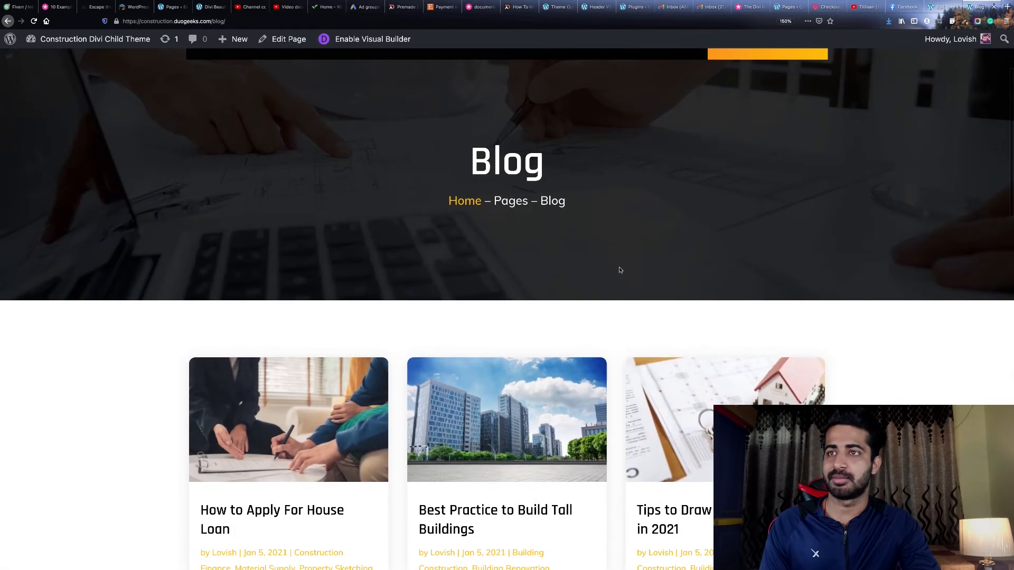
Open Blog With SideBar from the Blog menu and scroll through its posts and sidebar widgets.
{"action": "scroll", "coordinate": [650, 212], "scroll_direction": "up", "scroll_amount": 3}
{"action": "mouse_move", "coordinate": [459, 170]}
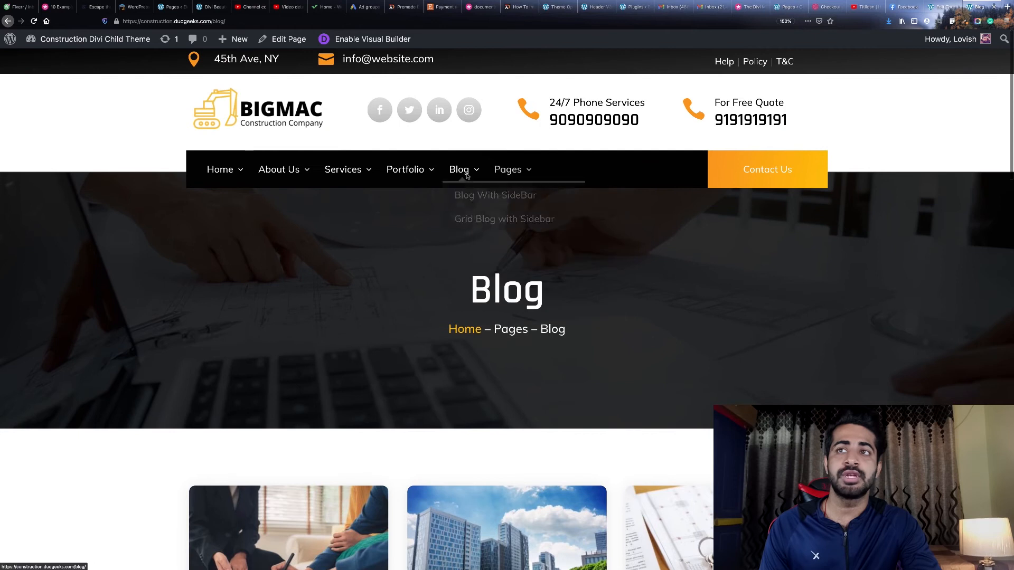
{"action": "left_click", "coordinate": [481, 199]}
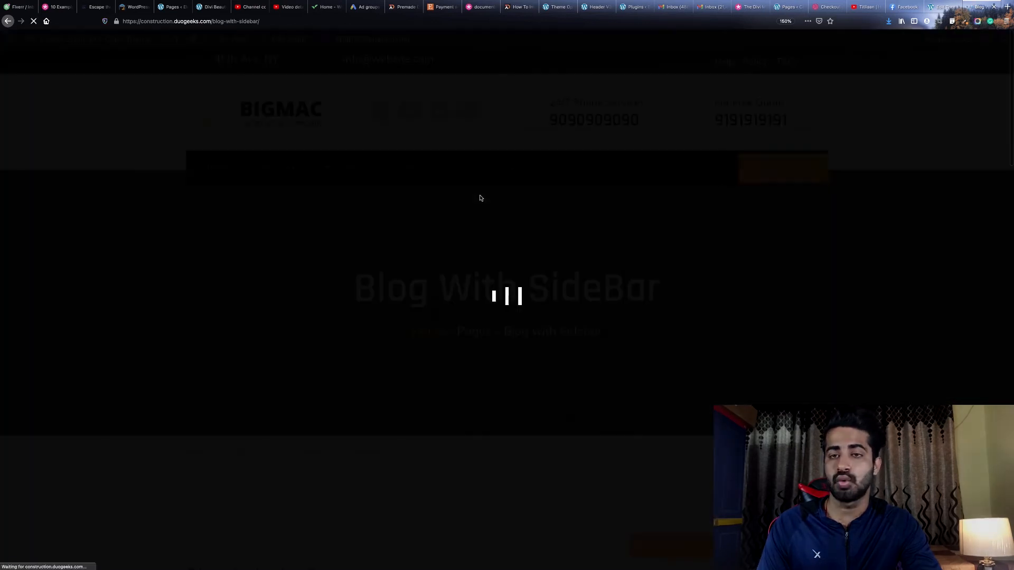
{"action": "scroll", "coordinate": [757, 303], "scroll_direction": "down", "scroll_amount": 5}
{"action": "scroll", "coordinate": [836, 297], "scroll_direction": "down", "scroll_amount": 2}
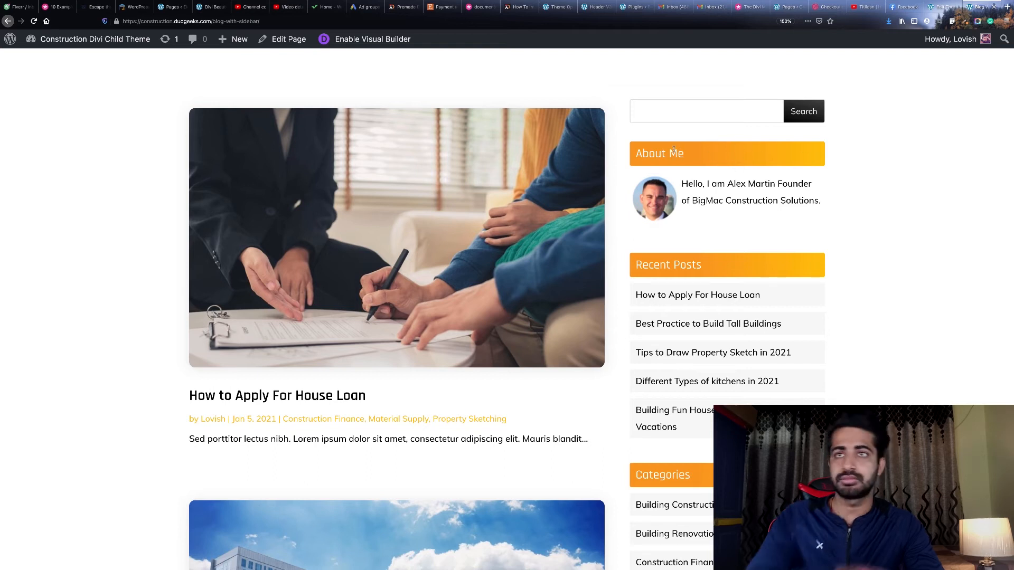
{"action": "scroll", "coordinate": [674, 150], "scroll_direction": "down", "scroll_amount": 2}
{"action": "scroll", "coordinate": [670, 151], "scroll_direction": "down", "scroll_amount": 2}
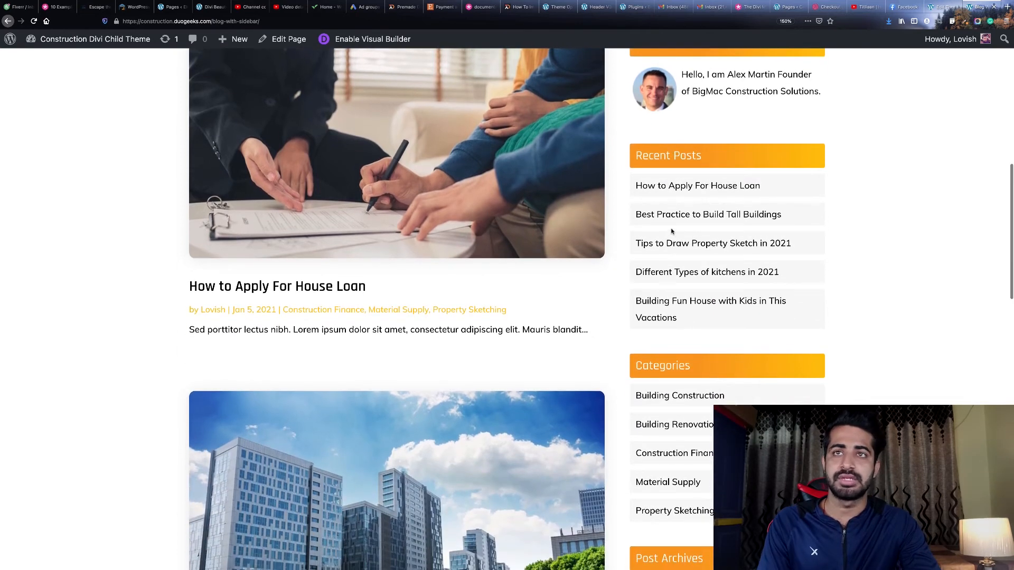
{"action": "scroll", "coordinate": [670, 222], "scroll_direction": "down", "scroll_amount": 12}
{"action": "scroll", "coordinate": [863, 295], "scroll_direction": "up", "scroll_amount": 3}
{"action": "scroll", "coordinate": [863, 294], "scroll_direction": "up", "scroll_amount": 1}
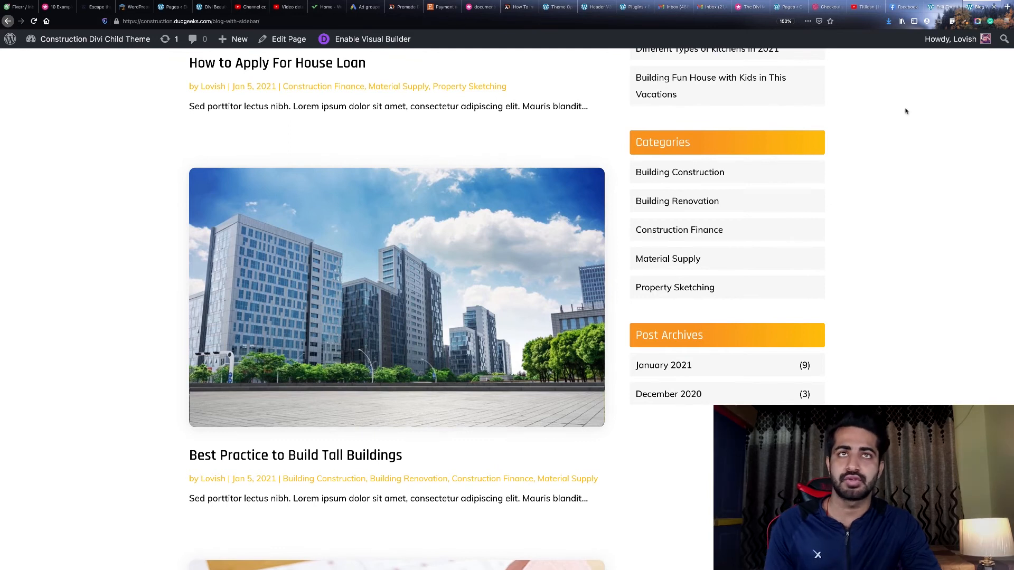
{"action": "left_click", "coordinate": [942, 6]}
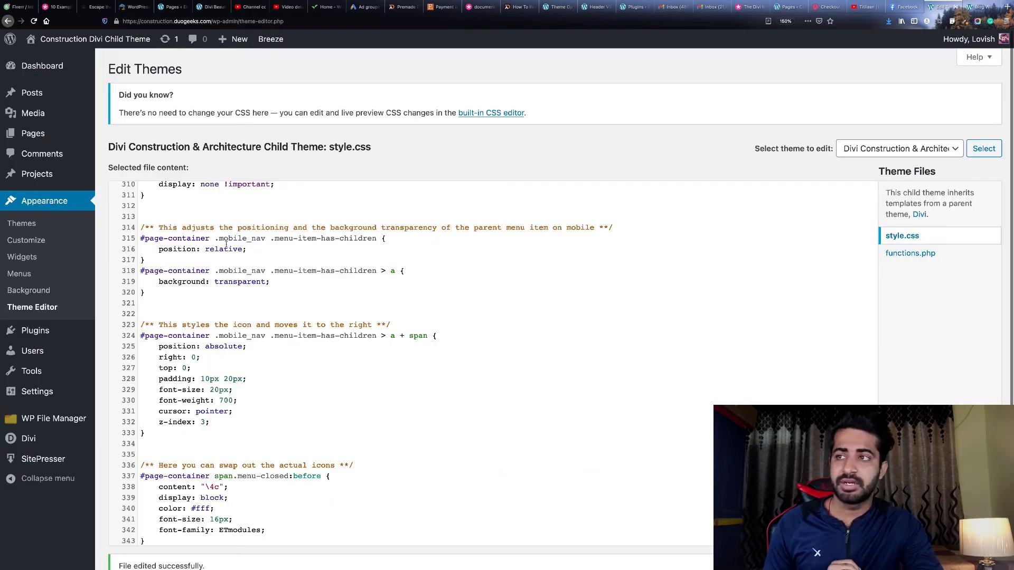
{"action": "scroll", "coordinate": [398, 235], "scroll_direction": "up", "scroll_amount": 10}
{"action": "scroll", "coordinate": [228, 244], "scroll_direction": "up", "scroll_amount": 10}
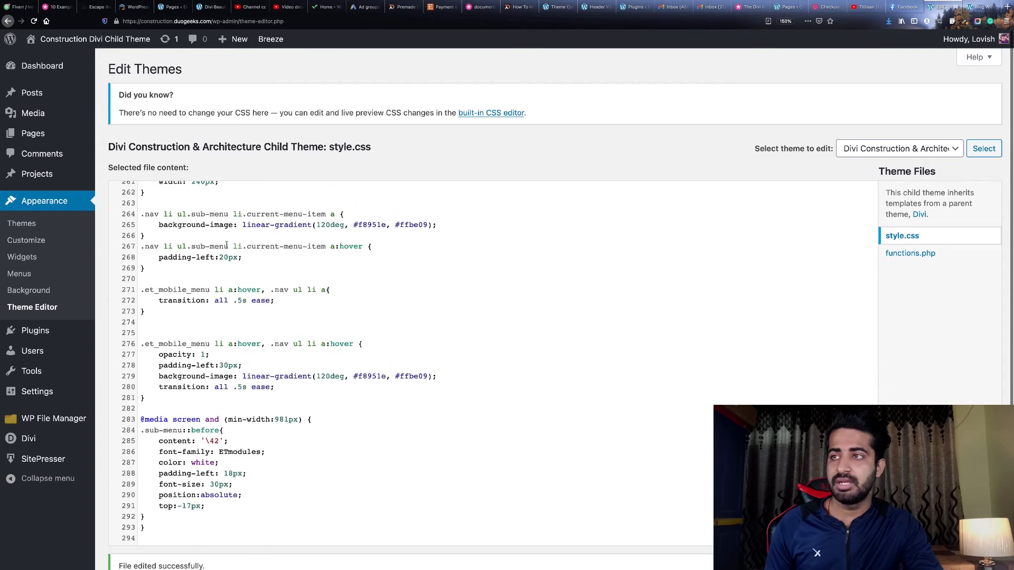
{"action": "scroll", "coordinate": [227, 244], "scroll_direction": "up", "scroll_amount": 15}
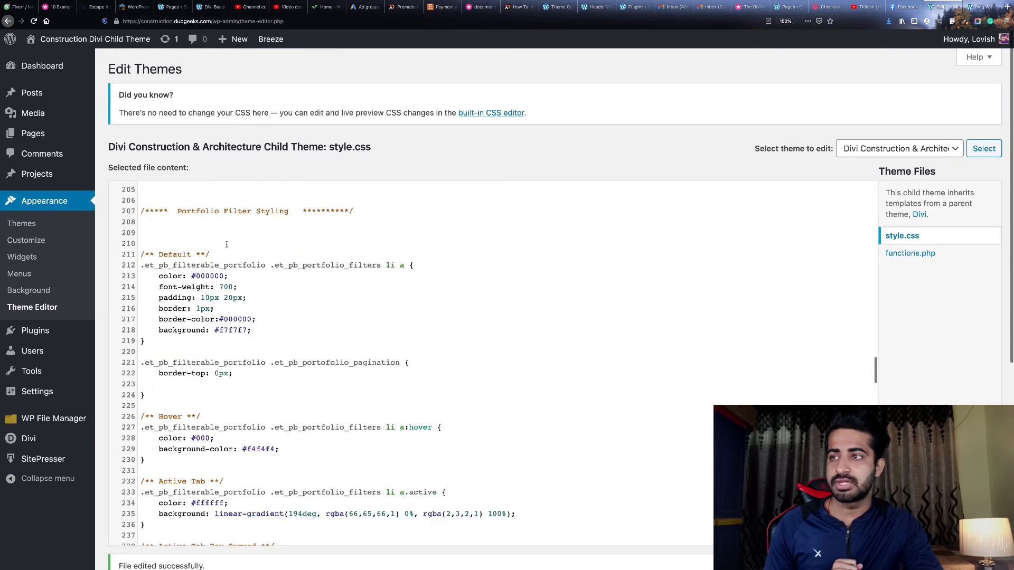
{"action": "scroll", "coordinate": [227, 244], "scroll_direction": "up", "scroll_amount": 4}
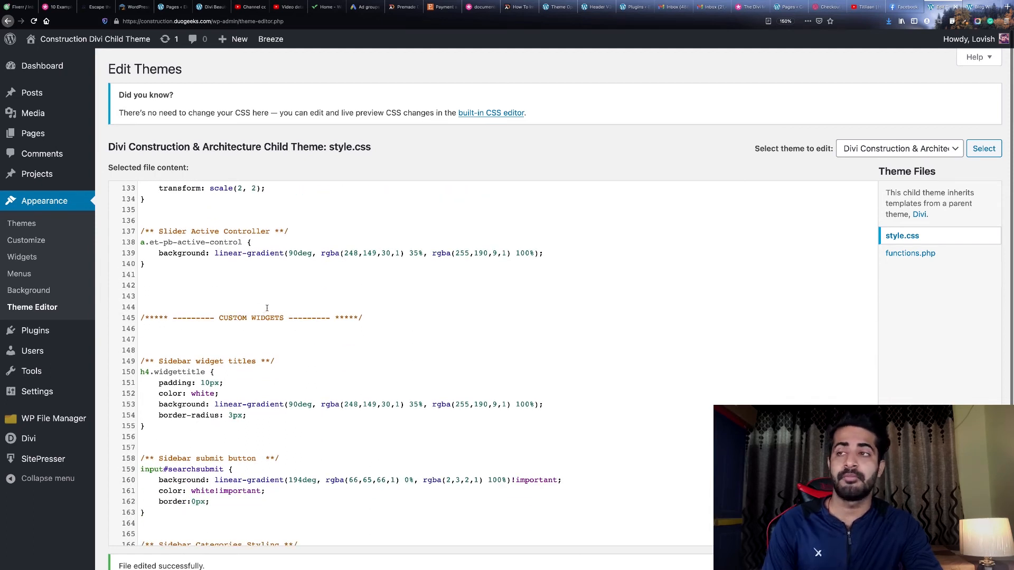
{"action": "scroll", "coordinate": [270, 323], "scroll_direction": "down", "scroll_amount": 1}
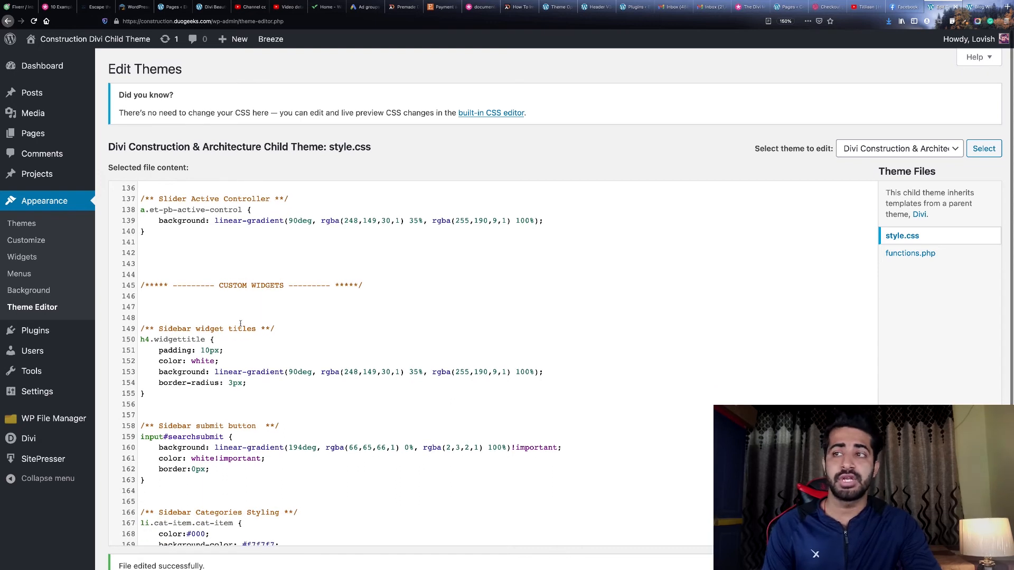
{"action": "scroll", "coordinate": [247, 329], "scroll_direction": "down", "scroll_amount": 1}
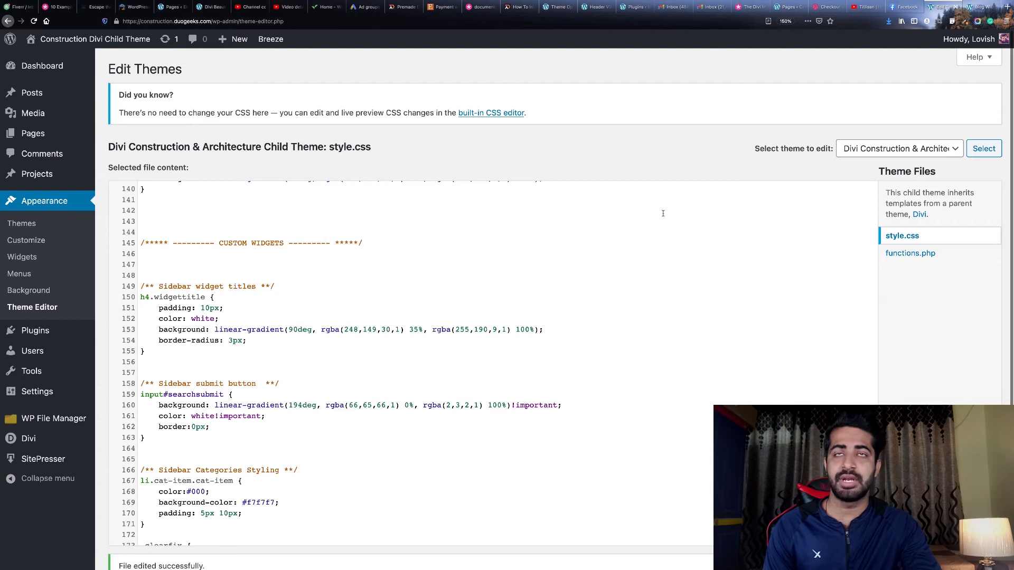
{"action": "left_click", "coordinate": [976, 8]}
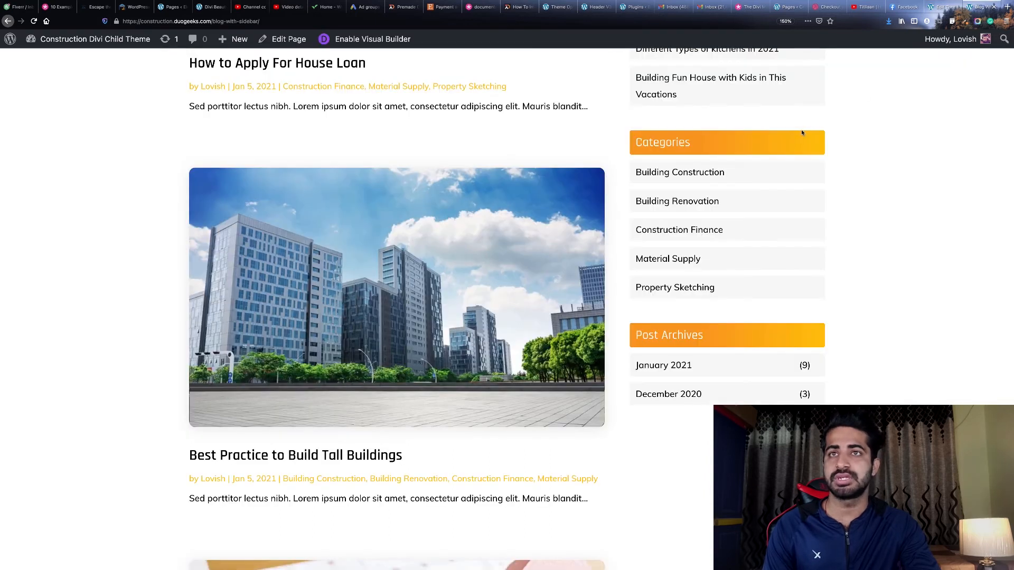
{"action": "key", "text": "ctrl+r"}
{"action": "scroll", "coordinate": [670, 210], "scroll_direction": "down", "scroll_amount": 4}
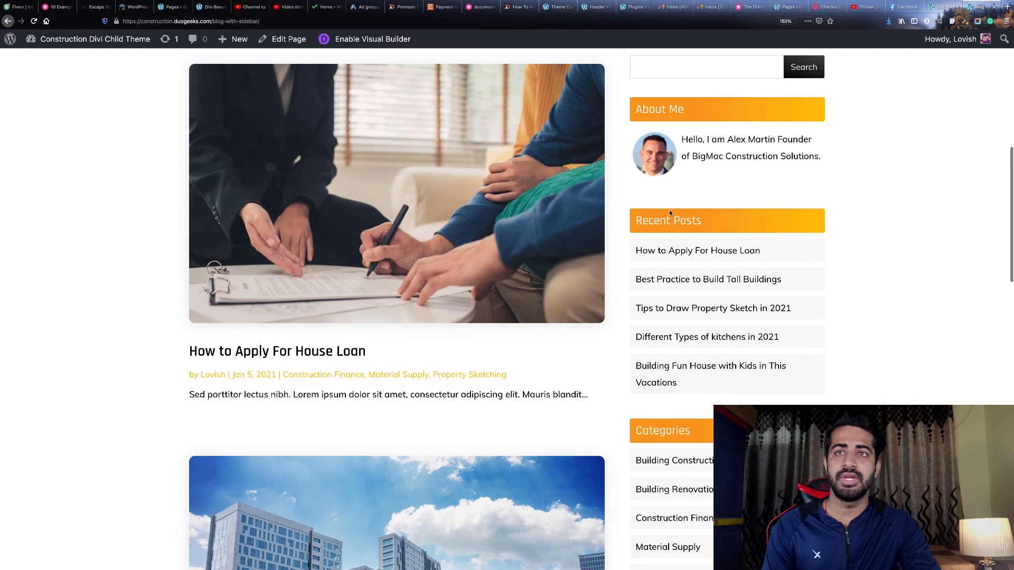
{"action": "scroll", "coordinate": [747, 224], "scroll_direction": "down", "scroll_amount": 5}
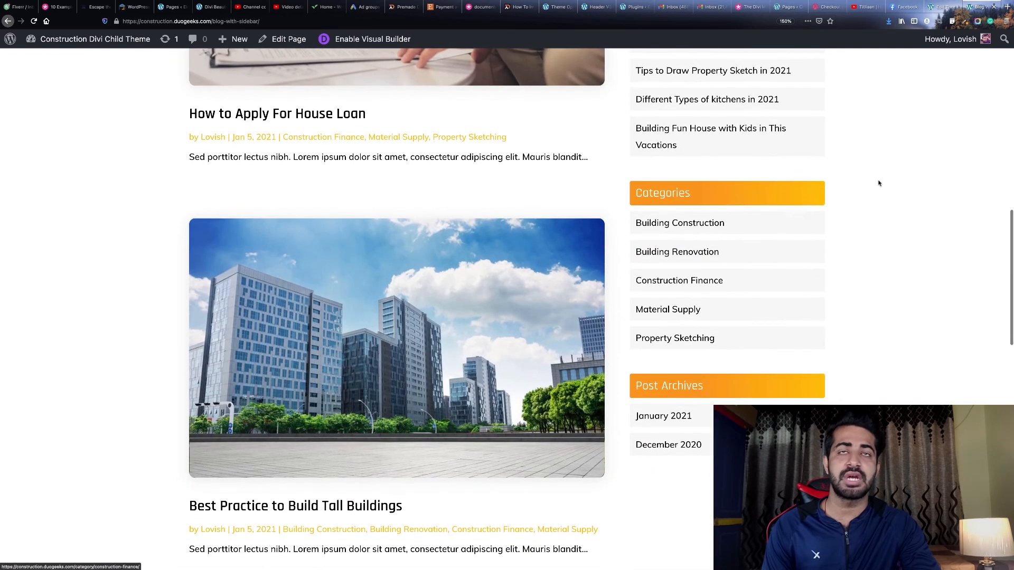
{"action": "left_click", "coordinate": [943, 7]}
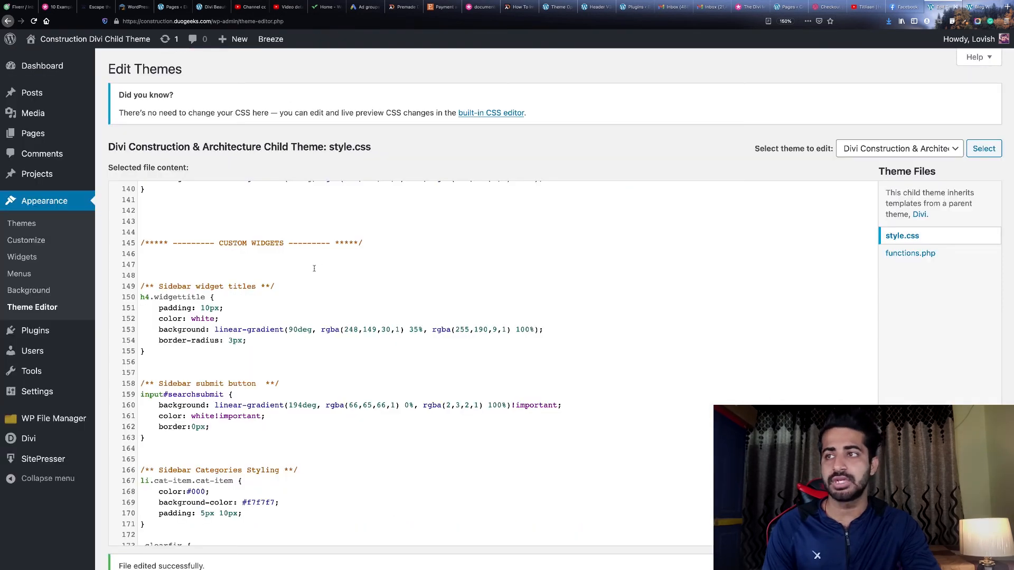
{"action": "scroll", "coordinate": [314, 268], "scroll_direction": "down", "scroll_amount": 1}
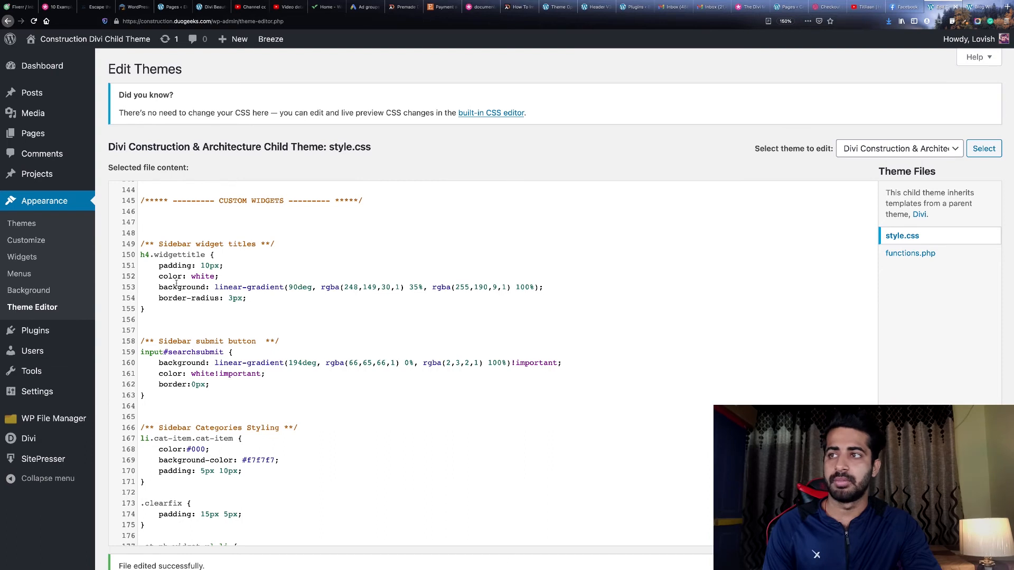
{"action": "scroll", "coordinate": [208, 273], "scroll_direction": "down", "scroll_amount": 2}
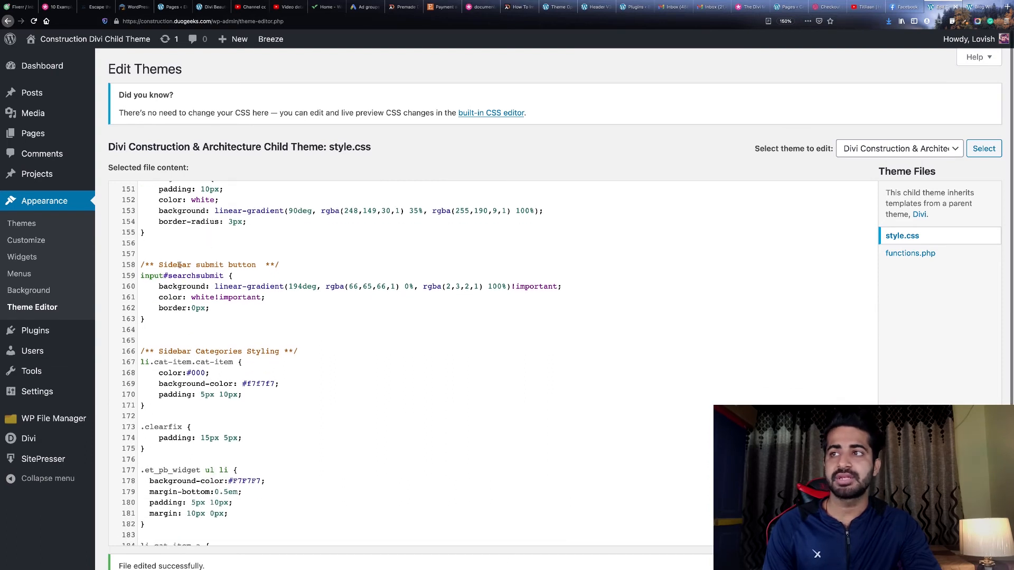
{"action": "left_click", "coordinate": [980, 7]}
{"action": "scroll", "coordinate": [822, 164], "scroll_direction": "up", "scroll_amount": 12}
{"action": "scroll", "coordinate": [822, 167], "scroll_direction": "down", "scroll_amount": 3}
{"action": "scroll", "coordinate": [822, 167], "scroll_direction": "down", "scroll_amount": 3}
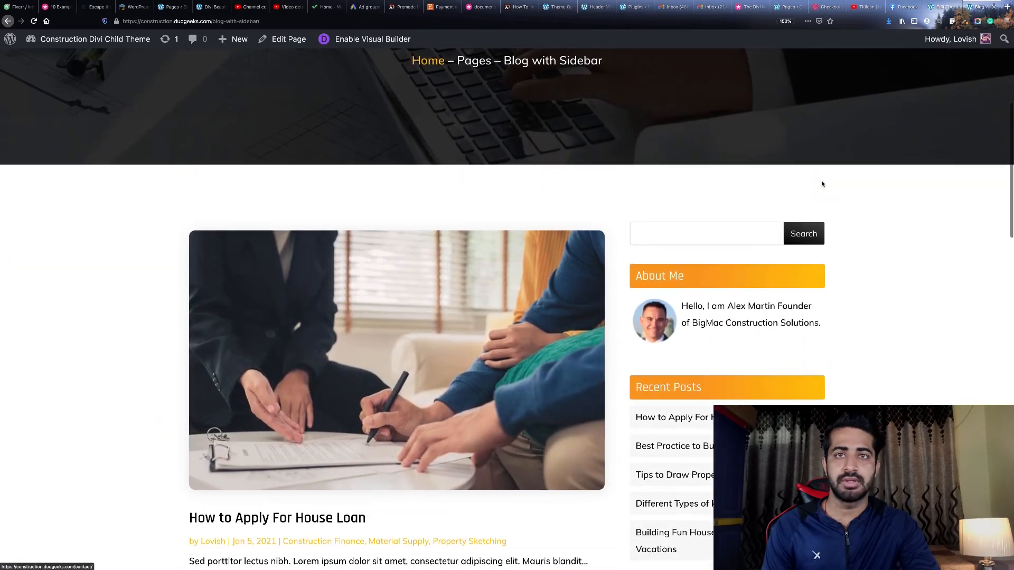
{"action": "left_click", "coordinate": [941, 7]}
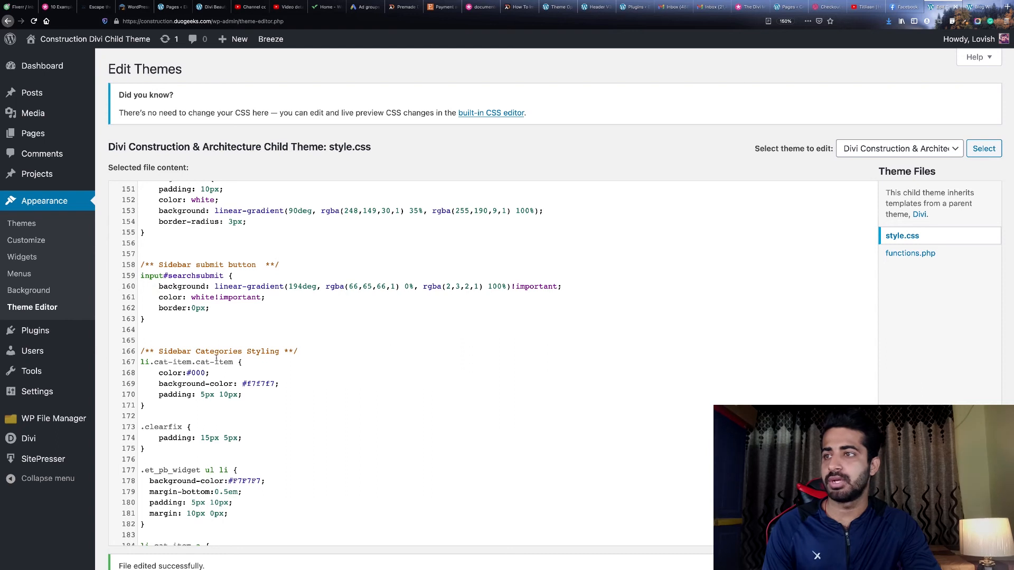
Replace 'submit' with 'Search' in the line 158 sidebar button comment and save style.css.
{"action": "double_click", "coordinate": [207, 264]}
{"action": "type", "text": "Se"}
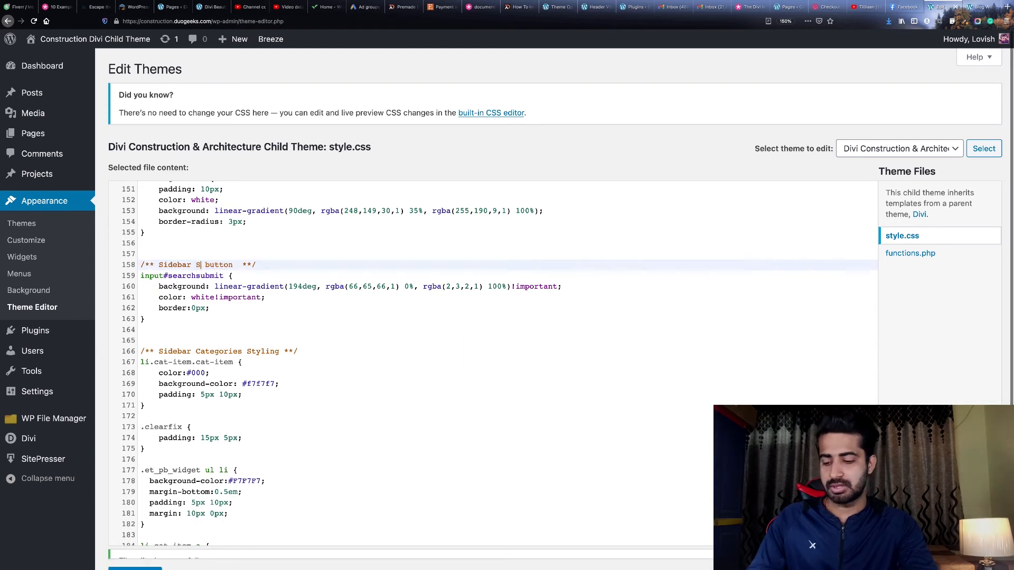
{"action": "type", "text": "arch"}
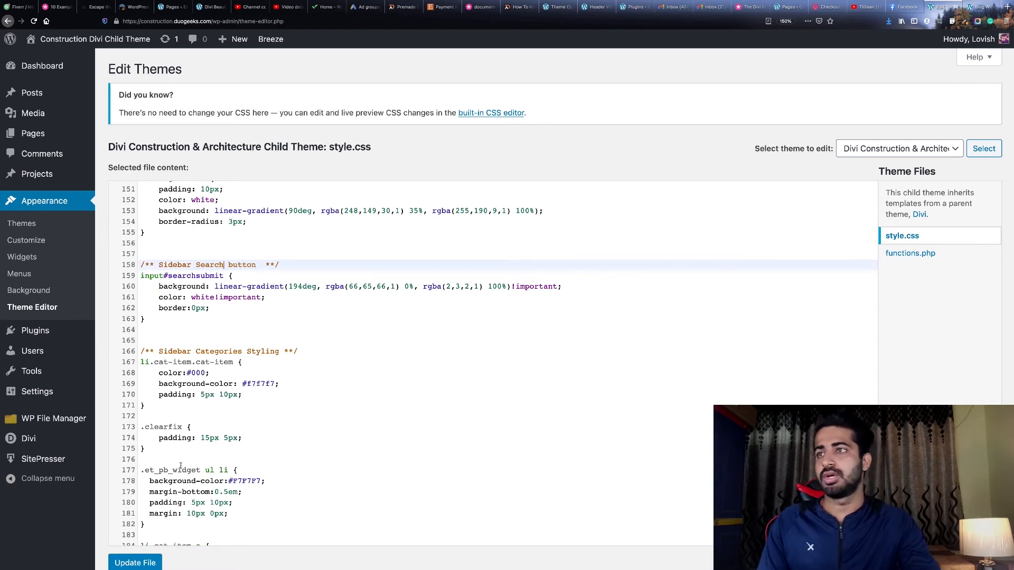
{"action": "left_click", "coordinate": [135, 563]}
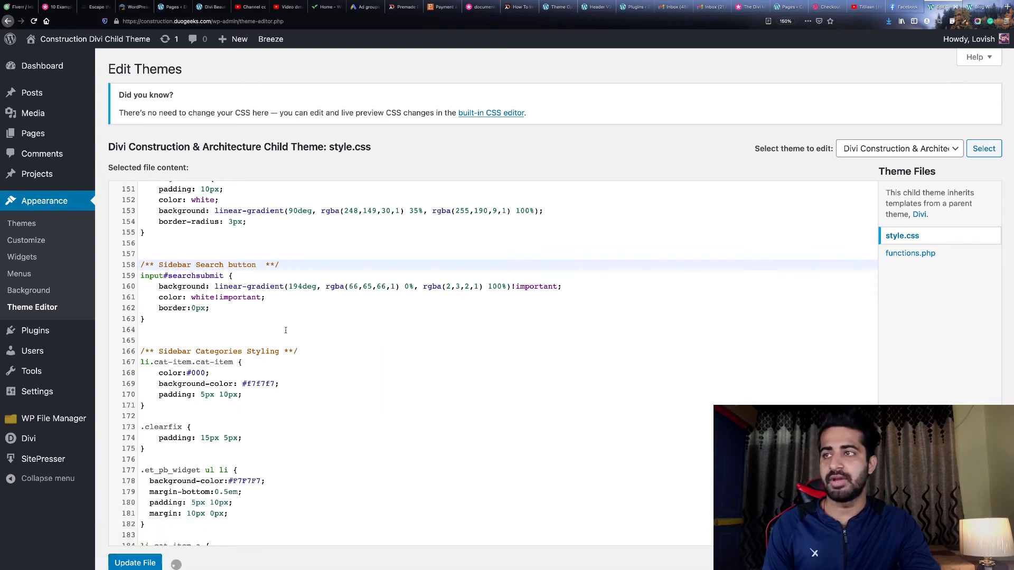
{"action": "scroll", "coordinate": [207, 271], "scroll_direction": "down", "scroll_amount": 2}
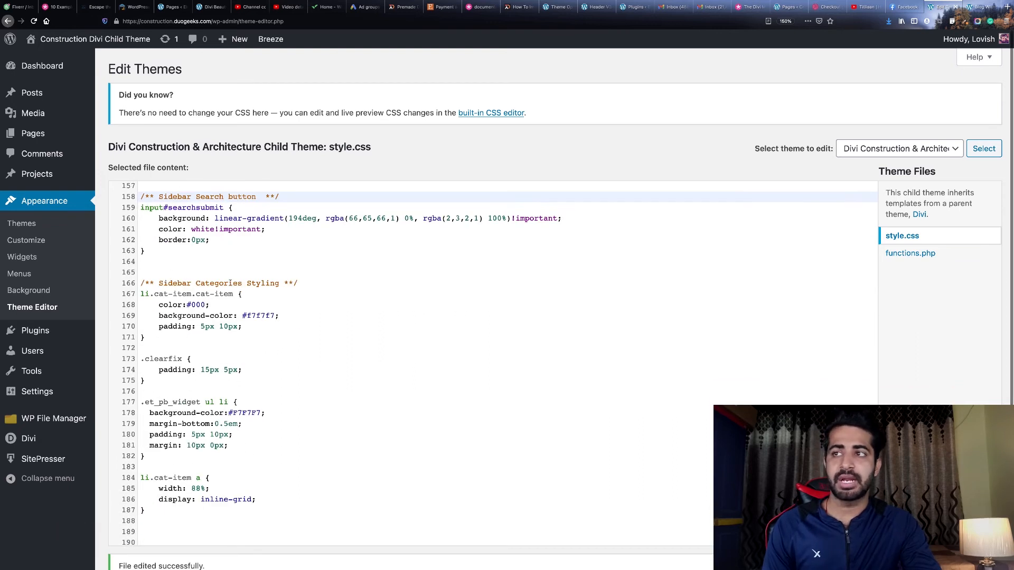
{"action": "left_click", "coordinate": [980, 6]}
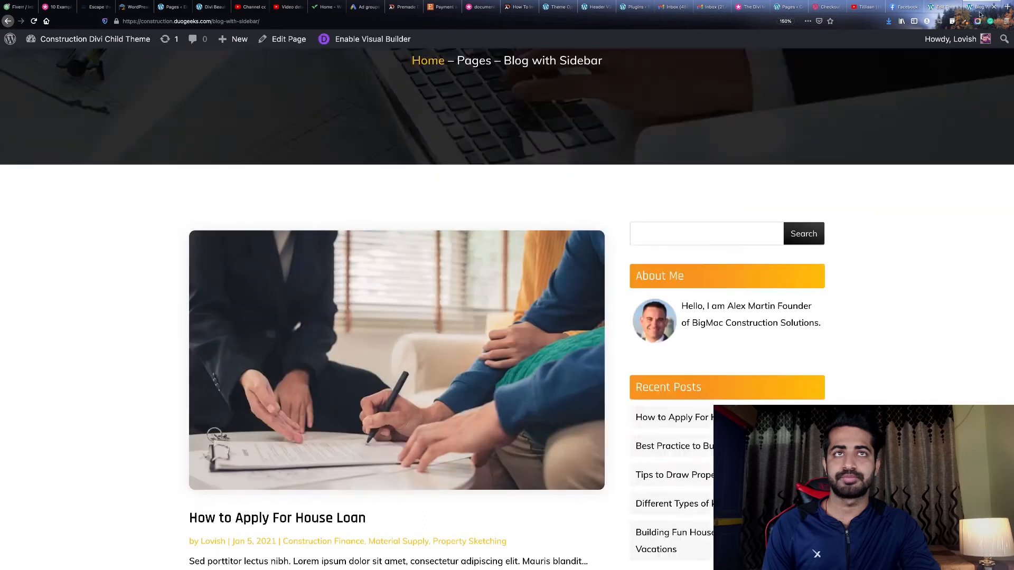
Dismiss the notification panel and check the Blog with Sidebar page's sidebar categories.
{"action": "scroll", "coordinate": [861, 188], "scroll_direction": "down", "scroll_amount": 5}
{"action": "scroll", "coordinate": [864, 201], "scroll_direction": "down", "scroll_amount": 2}
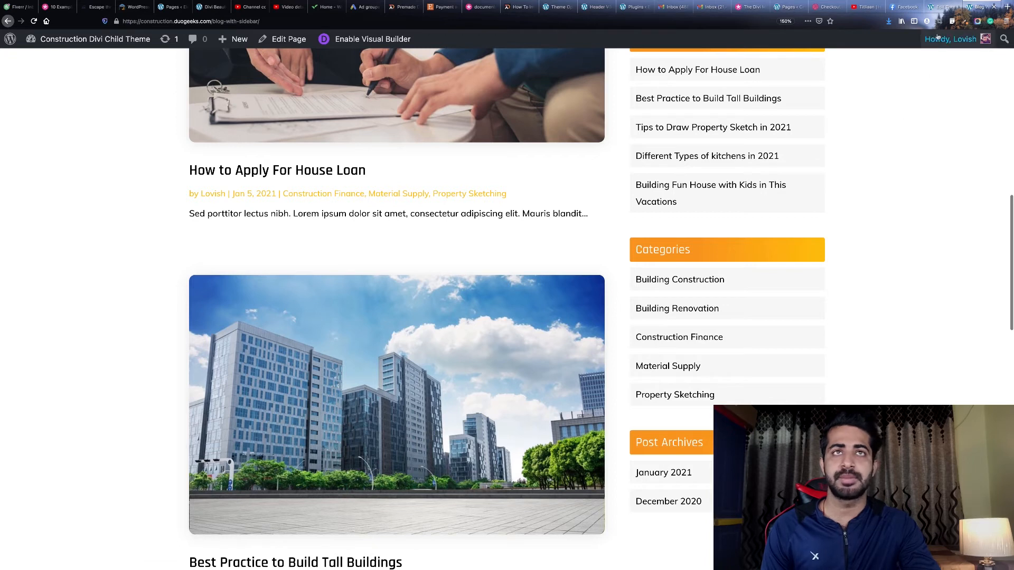
{"action": "left_click", "coordinate": [942, 7]}
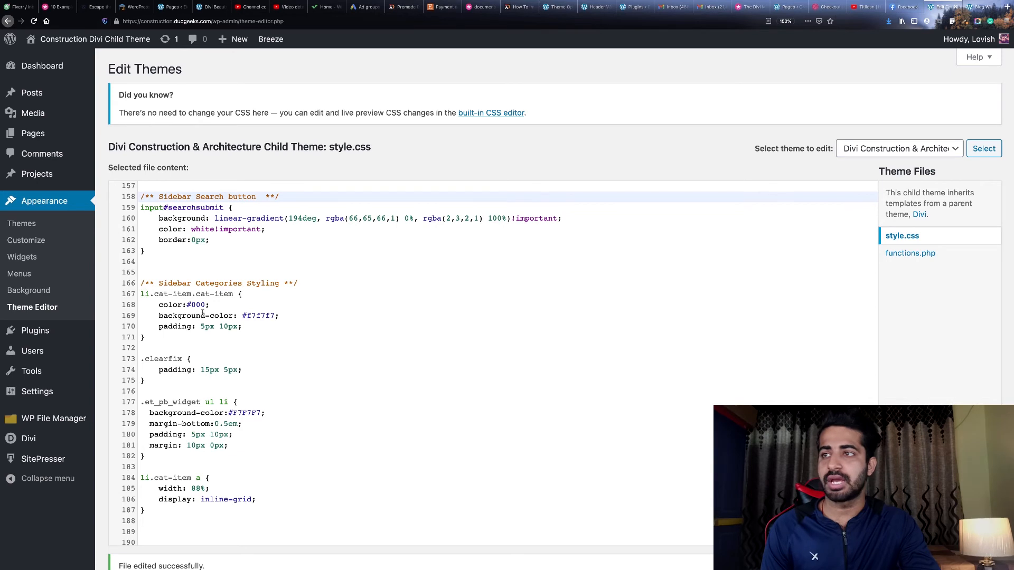
{"action": "left_click", "coordinate": [989, 5]}
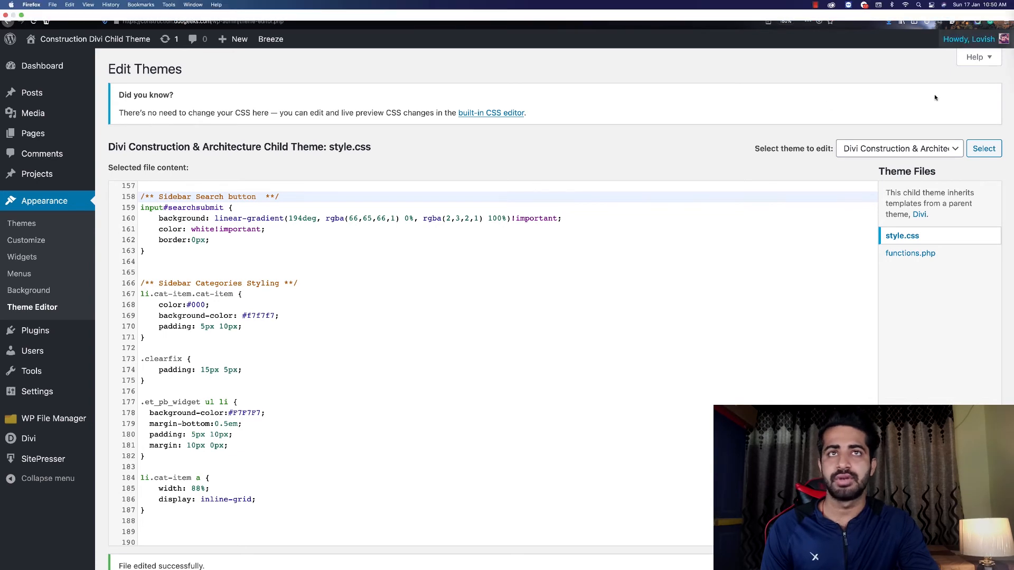
{"action": "left_click", "coordinate": [933, 42]}
{"action": "left_click", "coordinate": [980, 6]}
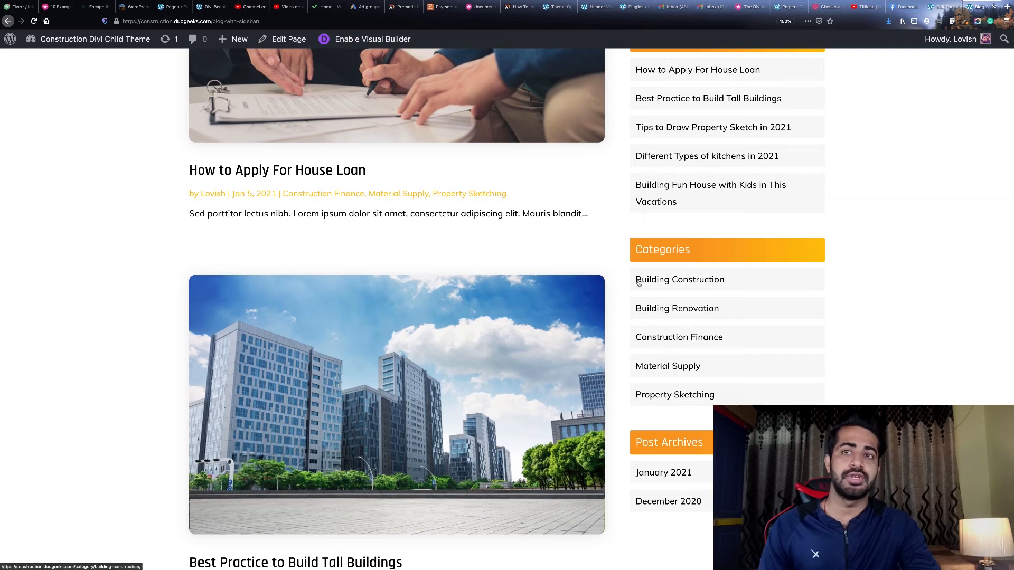
Review the Sidebar Tags and archives rules in style.css, then scroll the blog page to its footer.
{"action": "left_click", "coordinate": [939, 8]}
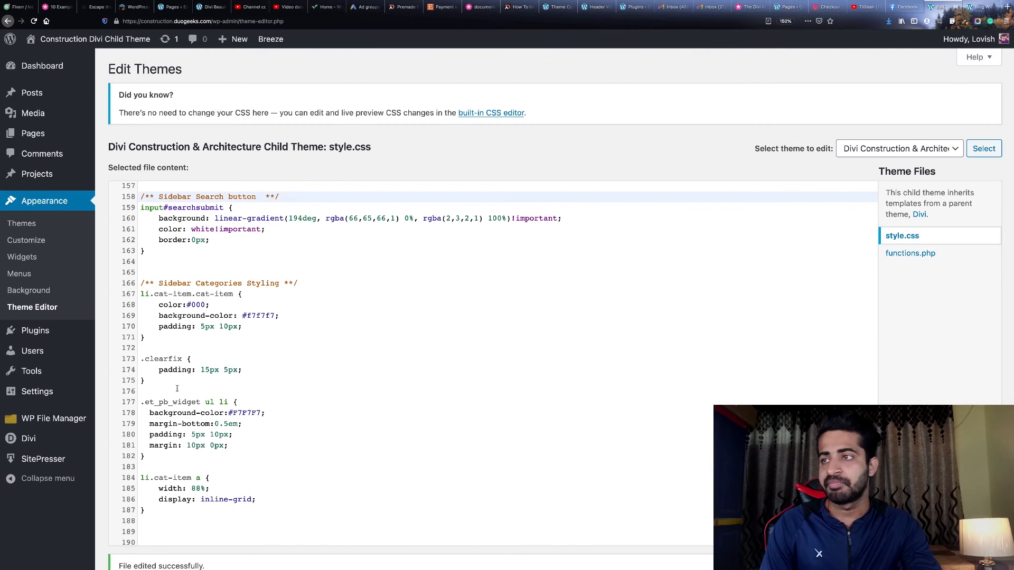
{"action": "scroll", "coordinate": [243, 369], "scroll_direction": "down", "scroll_amount": 1}
{"action": "scroll", "coordinate": [316, 347], "scroll_direction": "down", "scroll_amount": 3}
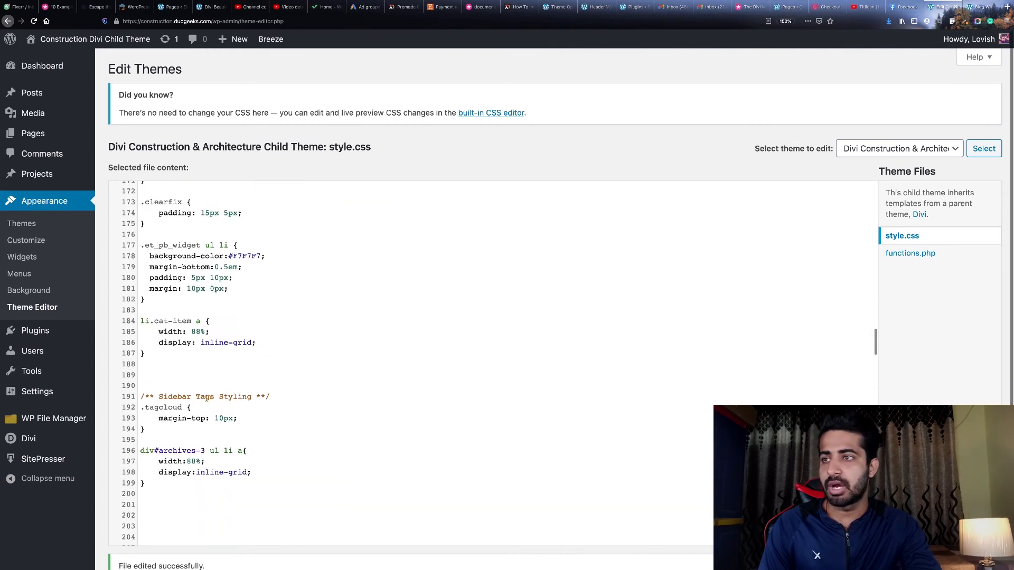
{"action": "scroll", "coordinate": [210, 413], "scroll_direction": "down", "scroll_amount": 1}
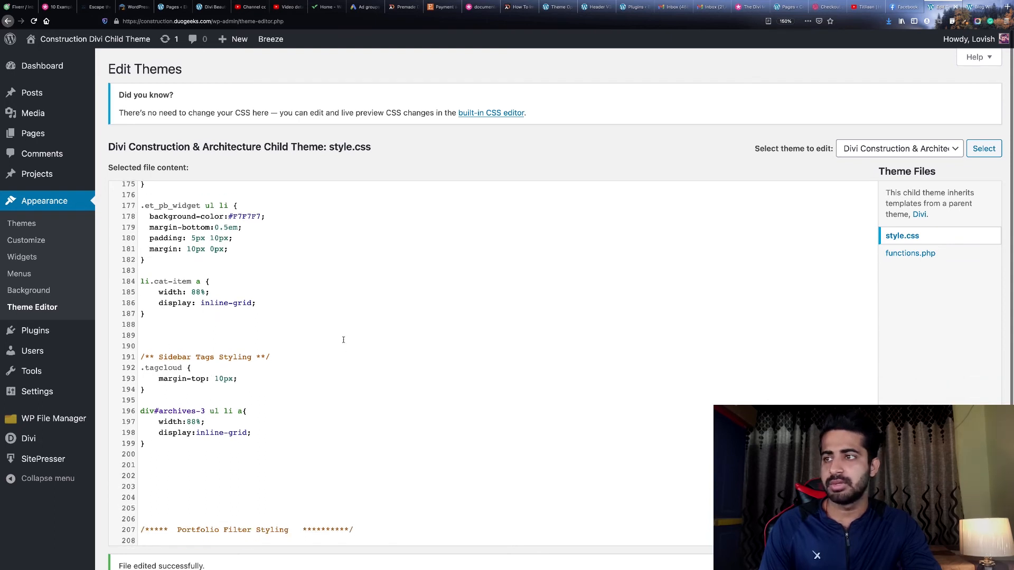
{"action": "scroll", "coordinate": [343, 339], "scroll_direction": "up", "scroll_amount": 1}
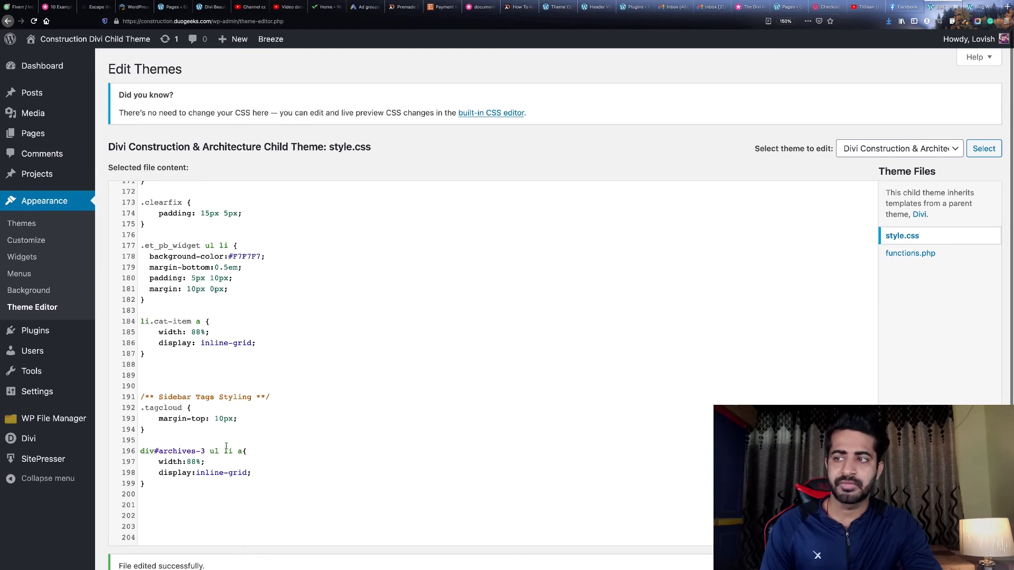
{"action": "left_click", "coordinate": [980, 6]}
{"action": "scroll", "coordinate": [765, 106], "scroll_direction": "down", "scroll_amount": 15}
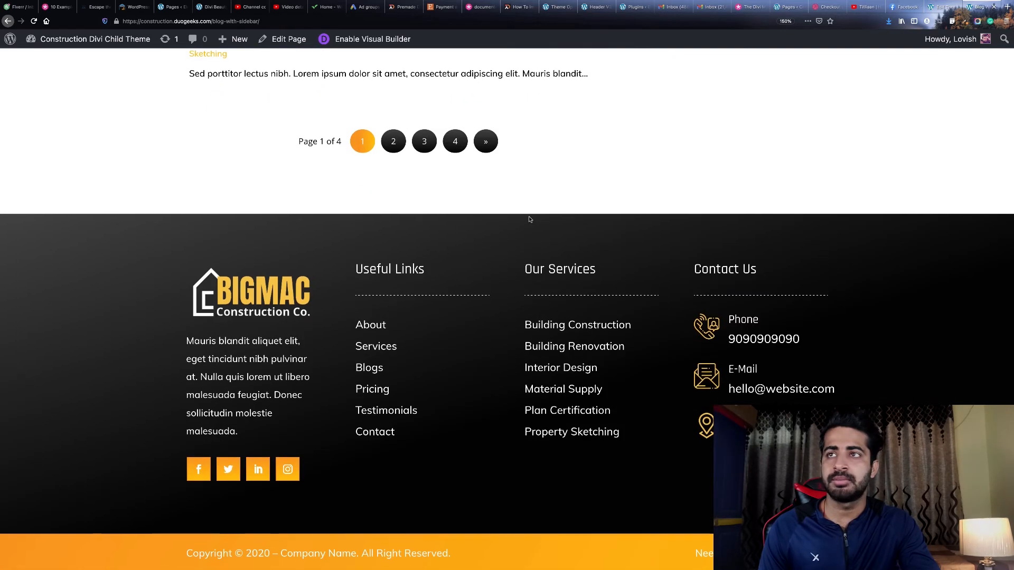
Open the Grid Blog with Sidebar page from the Blog menu and scroll through it.
{"action": "scroll", "coordinate": [528, 218], "scroll_direction": "up", "scroll_amount": 1}
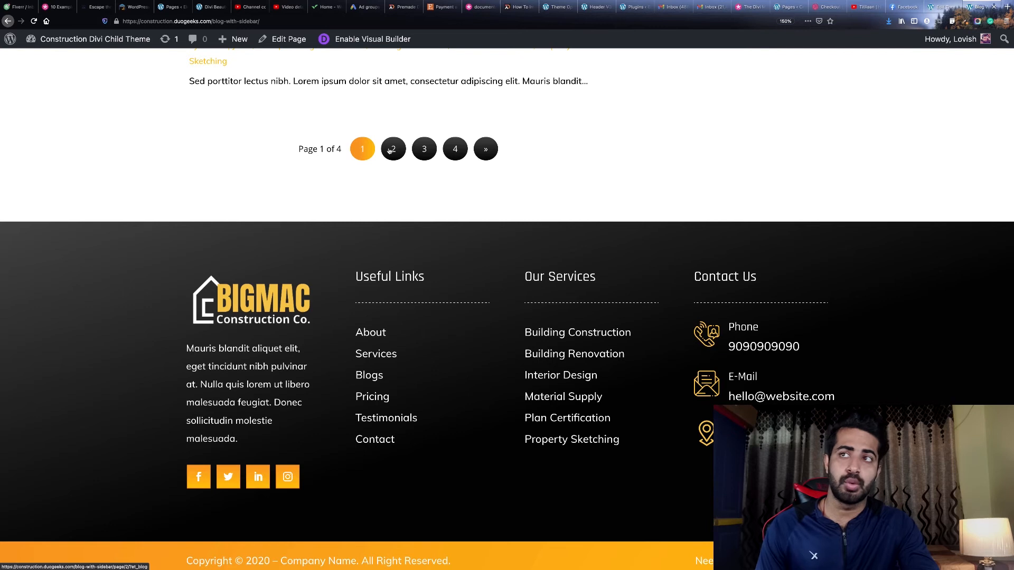
{"action": "scroll", "coordinate": [426, 159], "scroll_direction": "up", "scroll_amount": 20}
{"action": "mouse_move", "coordinate": [461, 176]}
{"action": "left_click", "coordinate": [501, 224]}
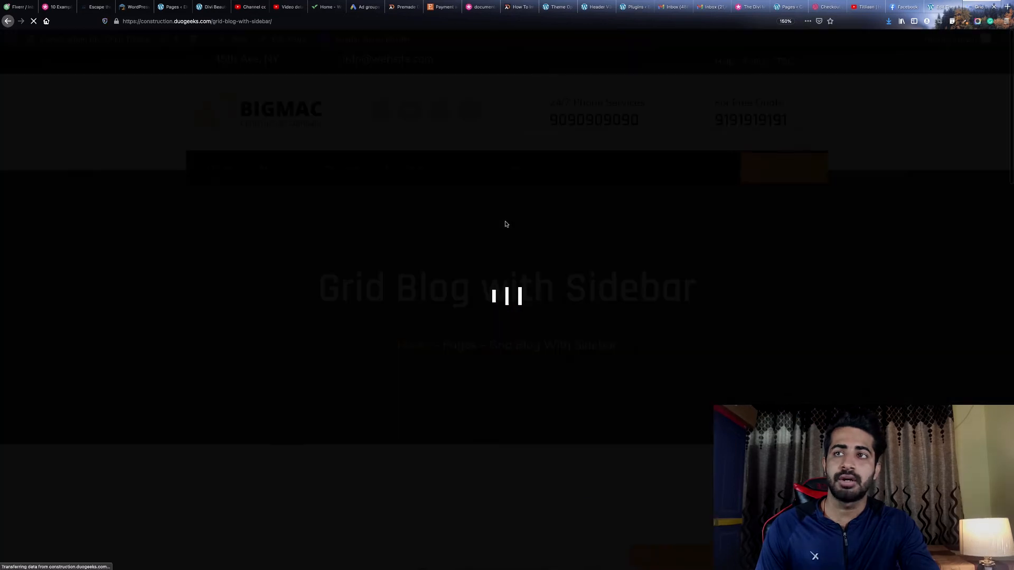
{"action": "scroll", "coordinate": [508, 225], "scroll_direction": "down", "scroll_amount": 7}
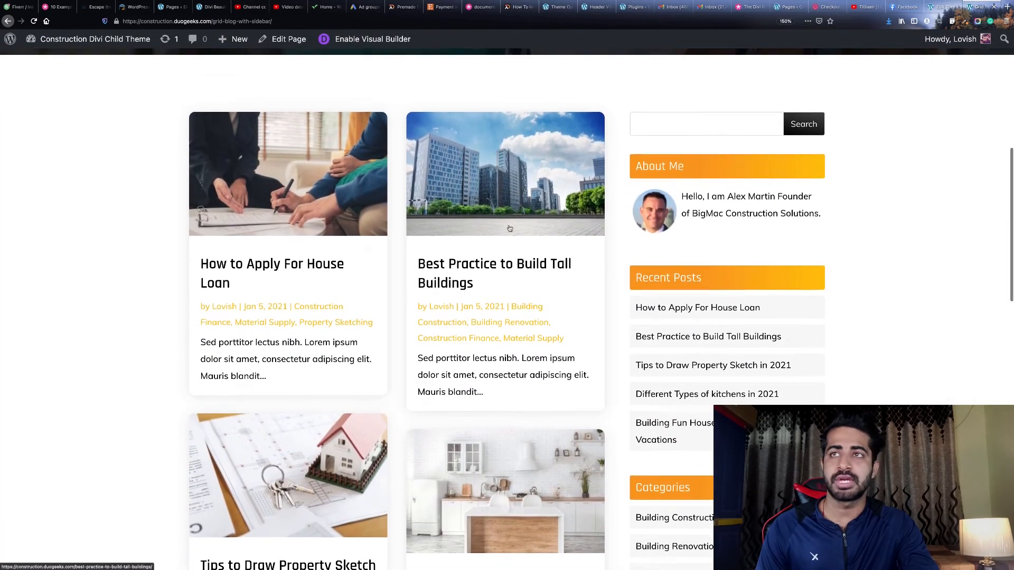
{"action": "scroll", "coordinate": [510, 224], "scroll_direction": "up", "scroll_amount": 7}
Scroll the grid blog page again, then open the 404 page from the Pages dropdown.
{"action": "mouse_move", "coordinate": [466, 138]}
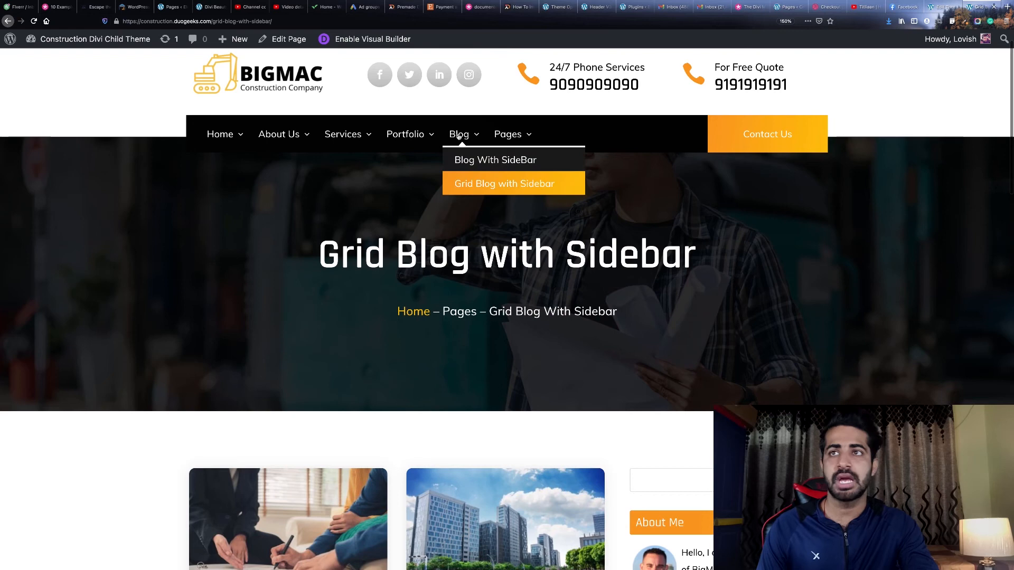
{"action": "scroll", "coordinate": [392, 262], "scroll_direction": "down", "scroll_amount": 18}
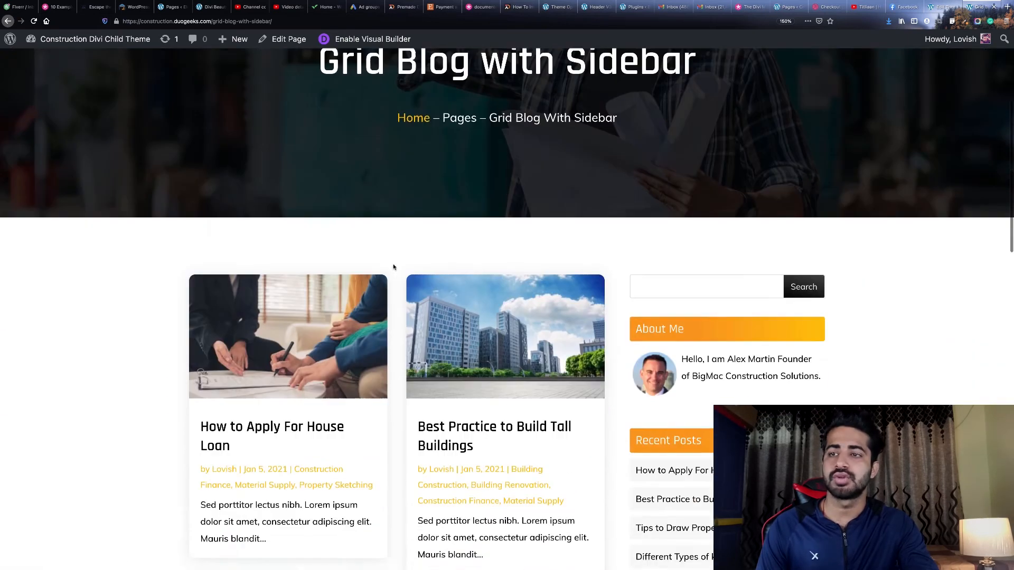
{"action": "scroll", "coordinate": [402, 264], "scroll_direction": "up", "scroll_amount": 20}
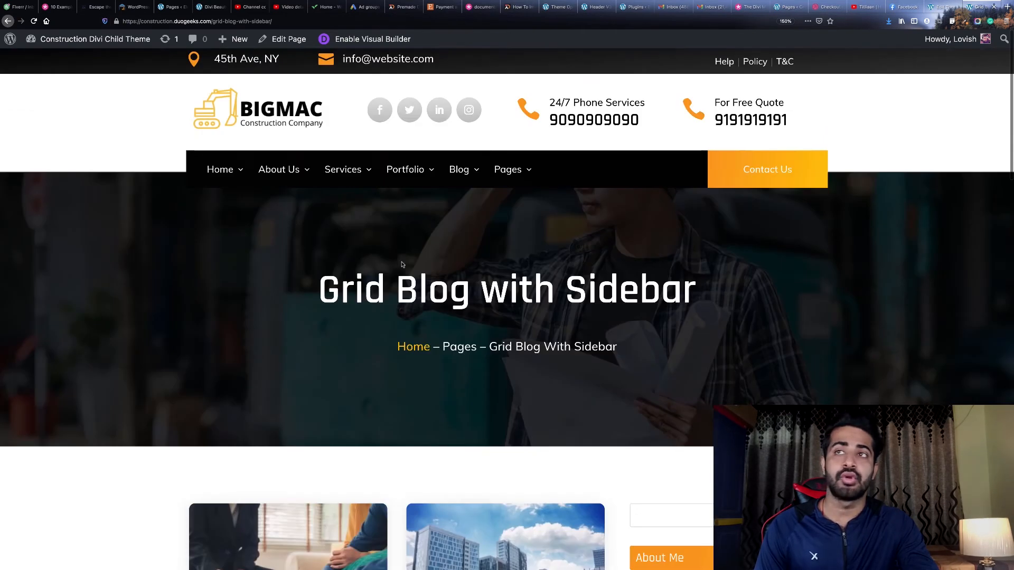
{"action": "mouse_move", "coordinate": [509, 174]}
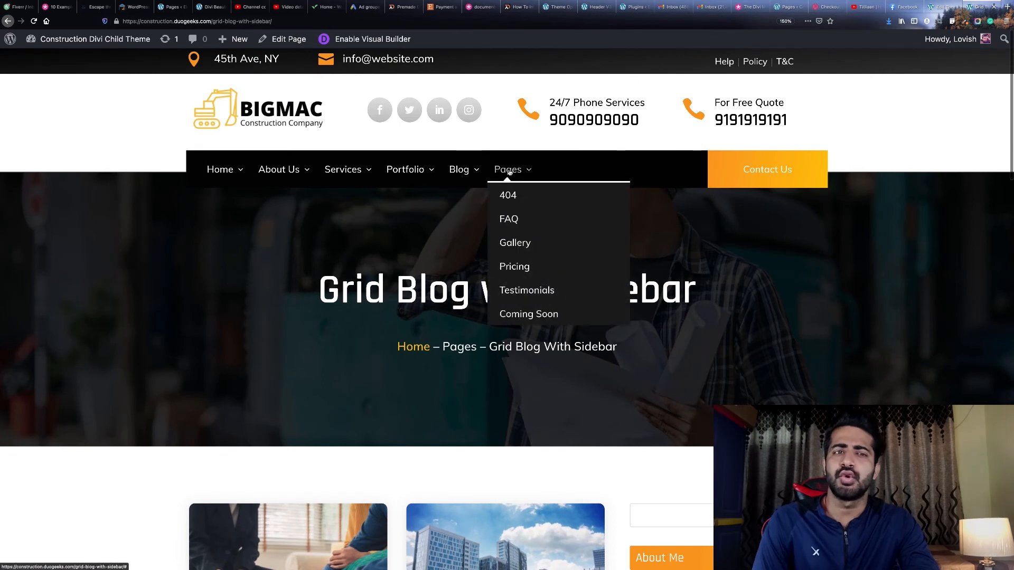
{"action": "left_click", "coordinate": [526, 194]}
Open the 404 Page template's Custom Body layout in Divi > Theme Builder.
{"action": "left_click", "coordinate": [941, 6]}
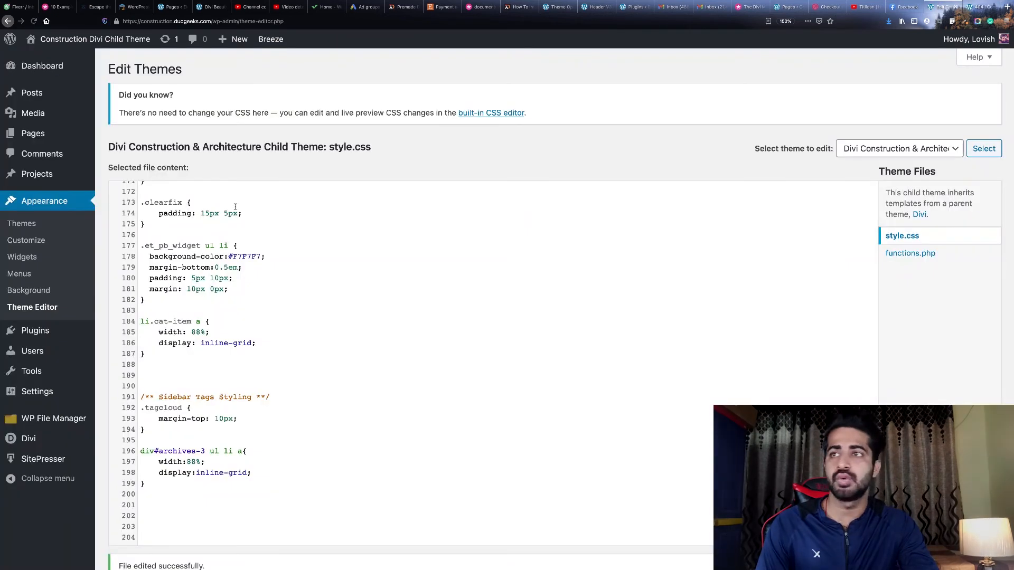
{"action": "mouse_move", "coordinate": [31, 438]}
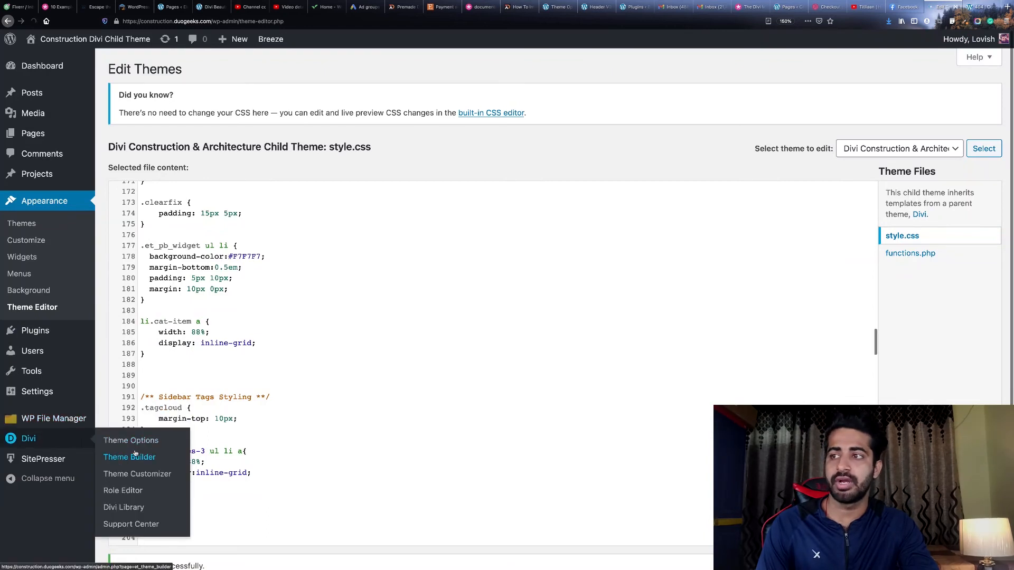
{"action": "left_click", "coordinate": [129, 457]}
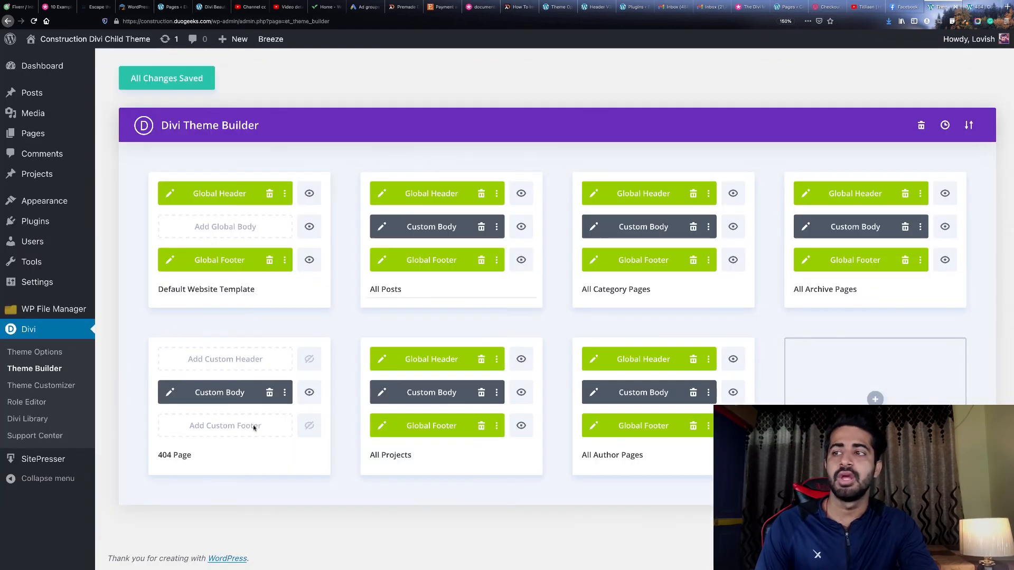
{"action": "left_click", "coordinate": [170, 393]}
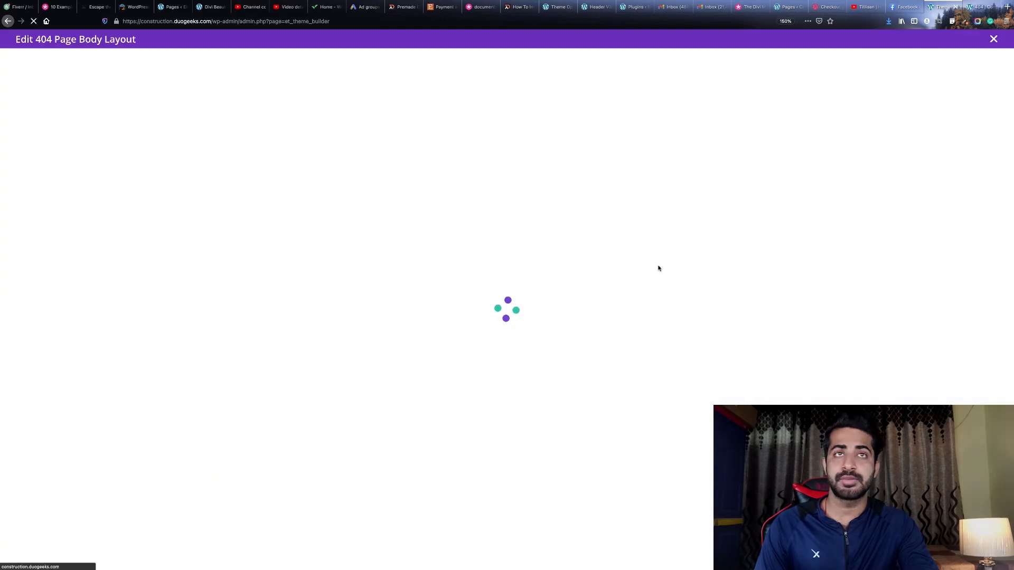
Compare the live 404 page's heading and paragraph text with the body layout editor.
{"action": "left_click", "coordinate": [980, 6]}
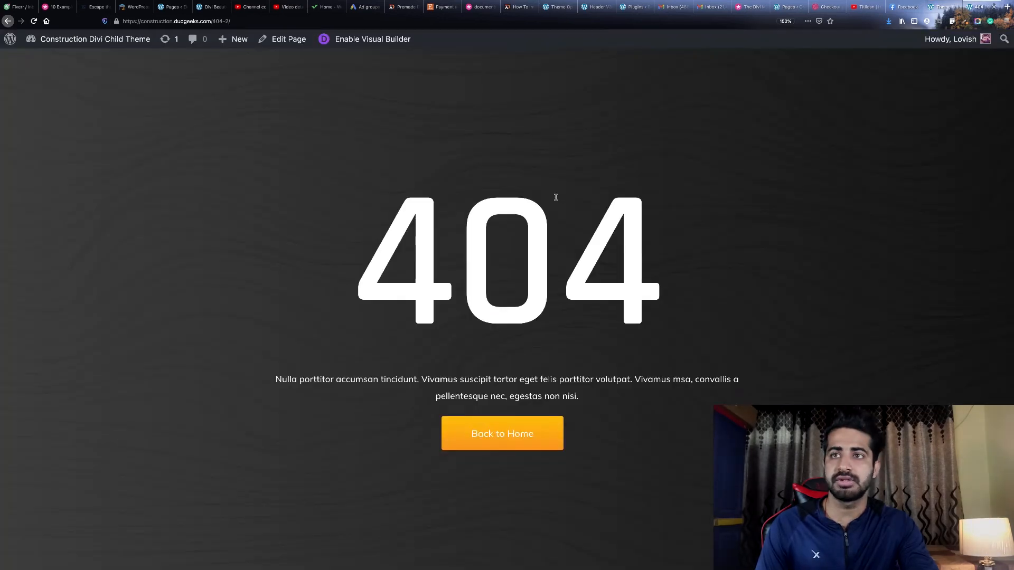
{"action": "left_click_drag", "start_coordinate": [347, 248], "coordinate": [698, 246]}
{"action": "left_click", "coordinate": [429, 388]}
{"action": "double_click", "coordinate": [428, 387]}
{"action": "triple_click", "coordinate": [492, 396]}
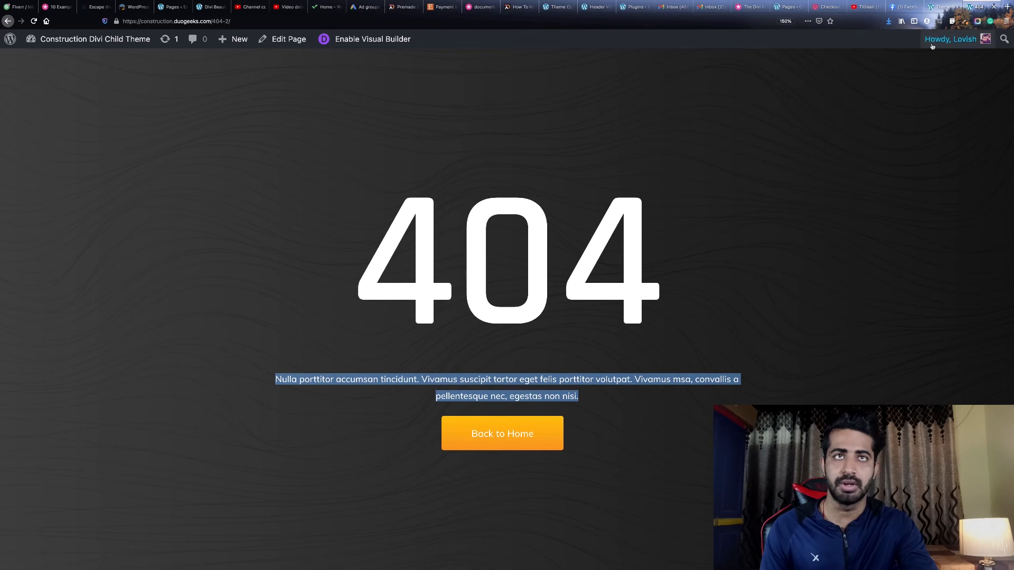
{"action": "left_click", "coordinate": [939, 8]}
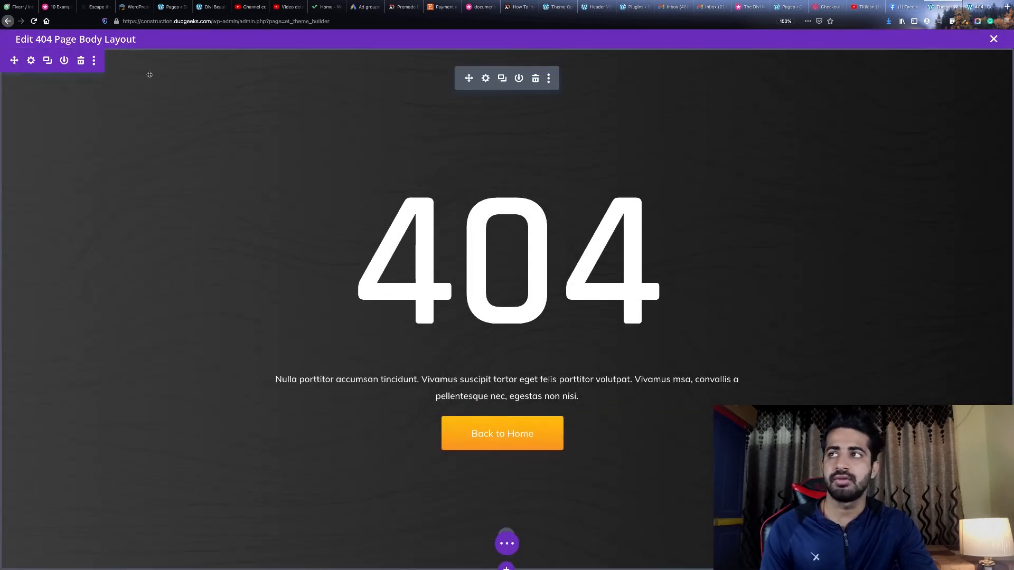
Check the Fullwidth Header's 404 title, Back to Home button and '/' Button #1 link, then save.
{"action": "left_click", "coordinate": [485, 79]}
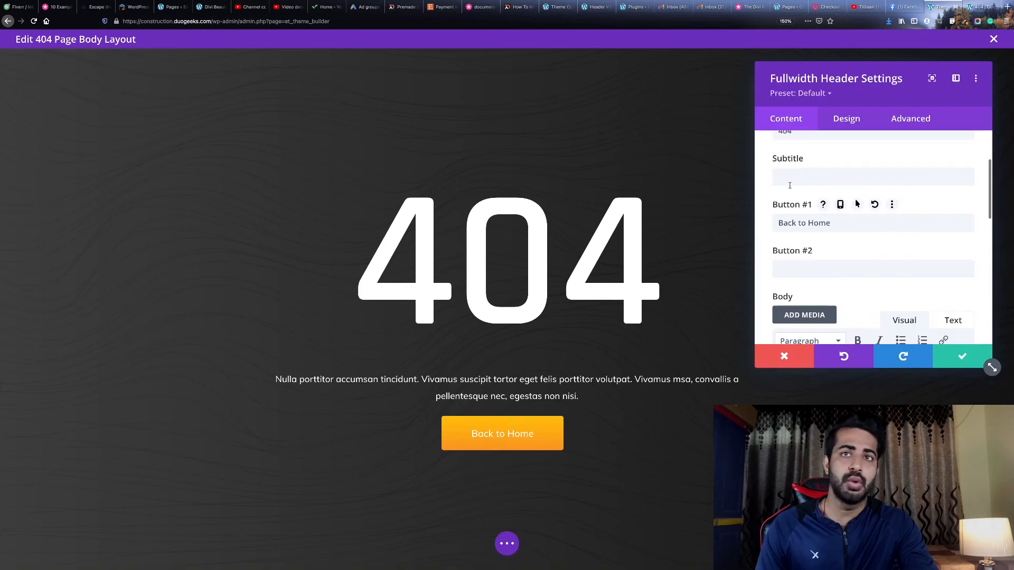
{"action": "scroll", "coordinate": [789, 185], "scroll_direction": "up", "scroll_amount": 2}
{"action": "double_click", "coordinate": [785, 175]}
{"action": "triple_click", "coordinate": [810, 267]}
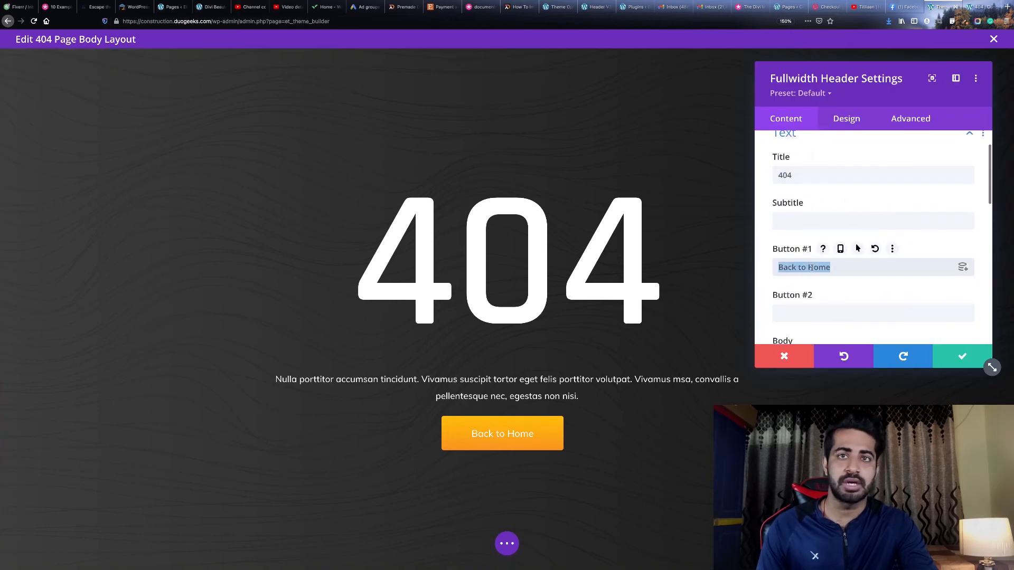
{"action": "scroll", "coordinate": [802, 254], "scroll_direction": "down", "scroll_amount": 1}
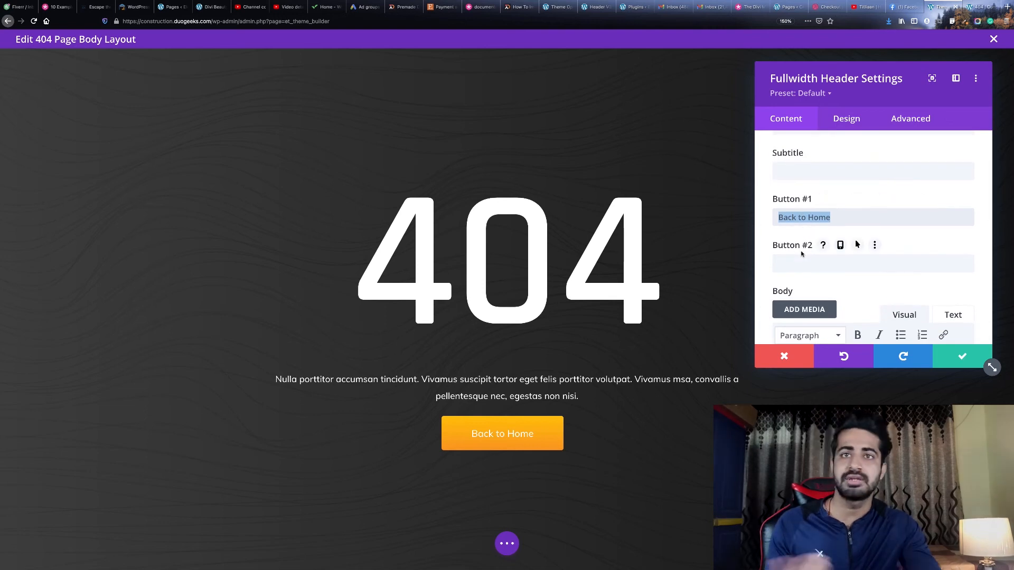
{"action": "scroll", "coordinate": [802, 254], "scroll_direction": "down", "scroll_amount": 3}
{"action": "scroll", "coordinate": [818, 227], "scroll_direction": "down", "scroll_amount": 5}
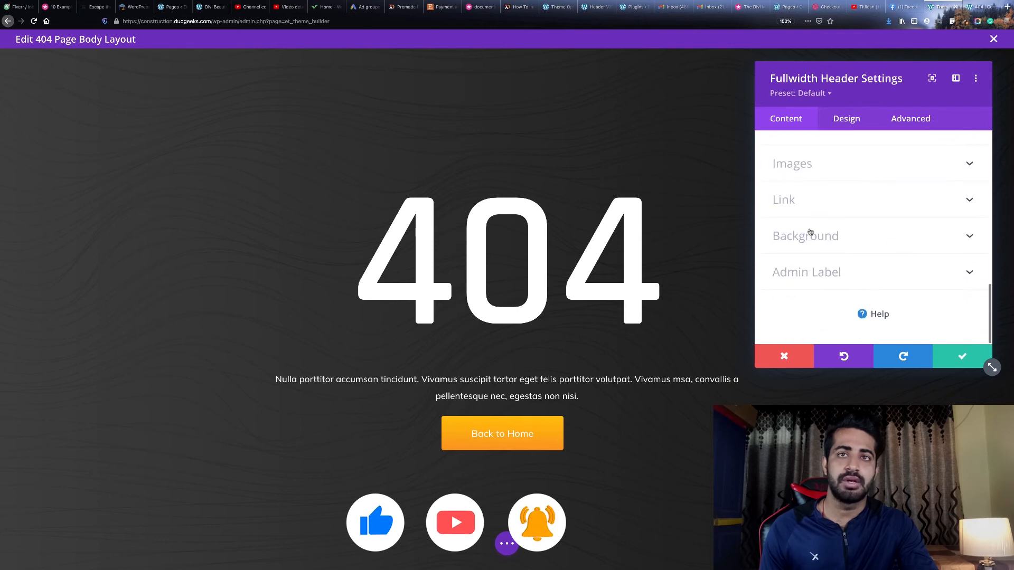
{"action": "left_click", "coordinate": [803, 200]}
{"action": "left_click_drag", "start_coordinate": [787, 188], "coordinate": [772, 190]}
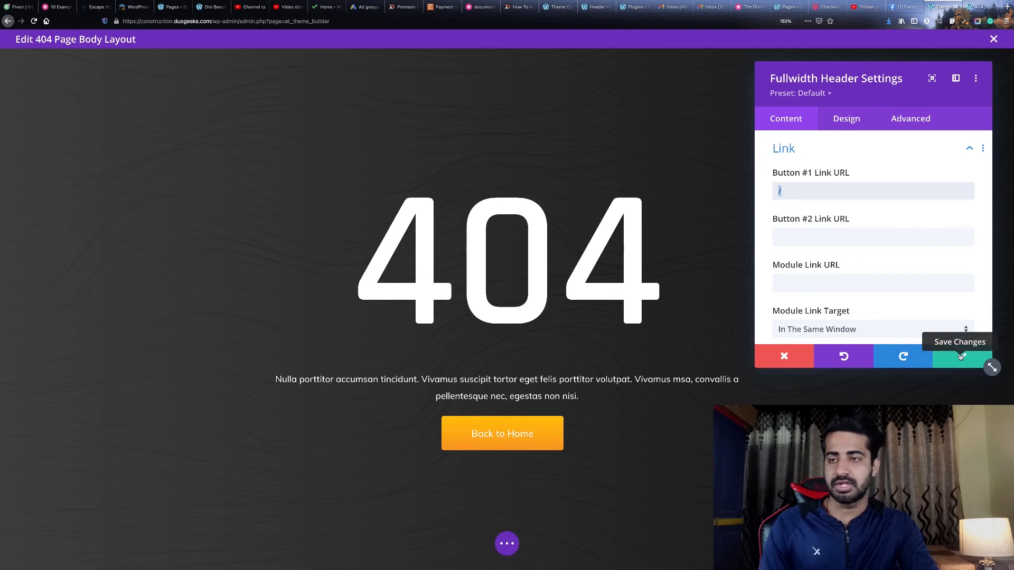
{"action": "left_click", "coordinate": [961, 357]}
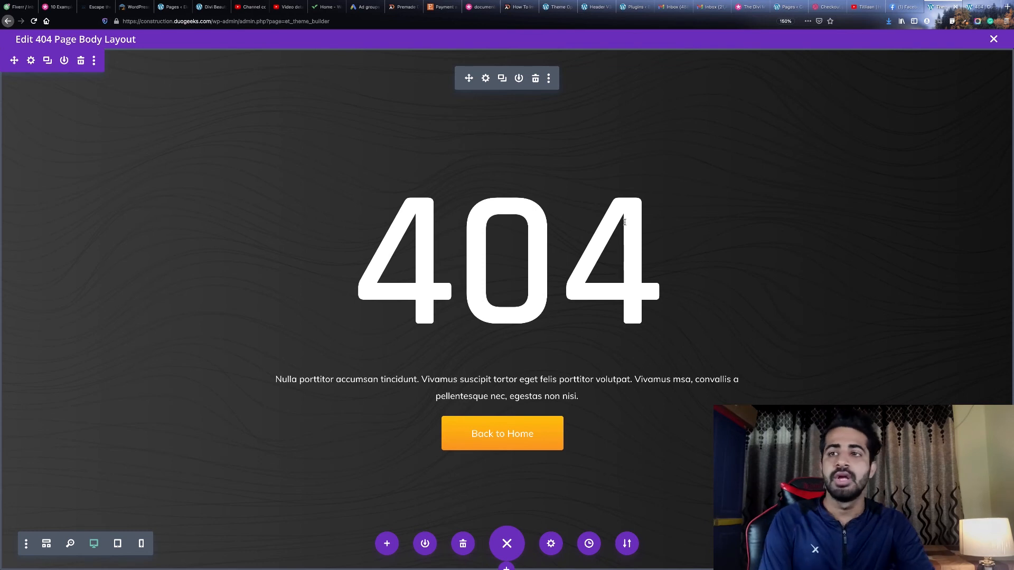
Exit the Edit 404 Page Body Layout builder back to the Theme Builder templates.
{"action": "left_click", "coordinate": [993, 39]}
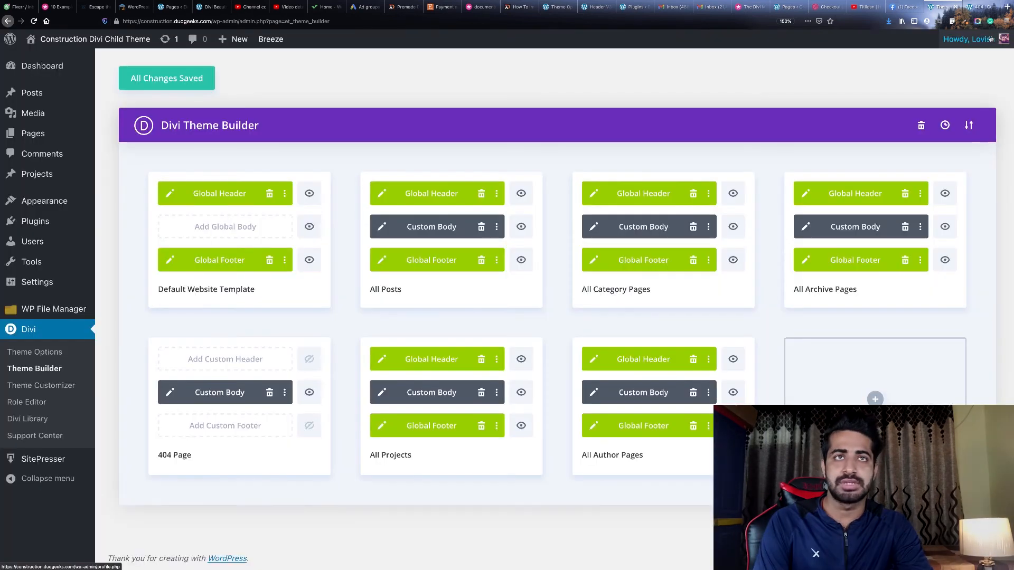
Leave the live 404 page and scroll through the site's FAQ page.
{"action": "left_click", "coordinate": [981, 7]}
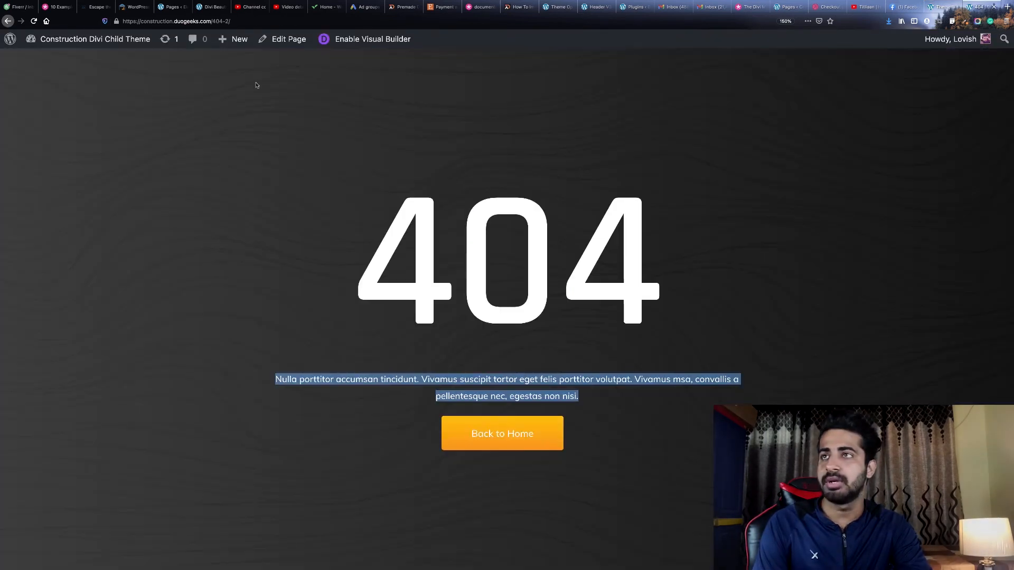
{"action": "key", "text": "alt+Left"}
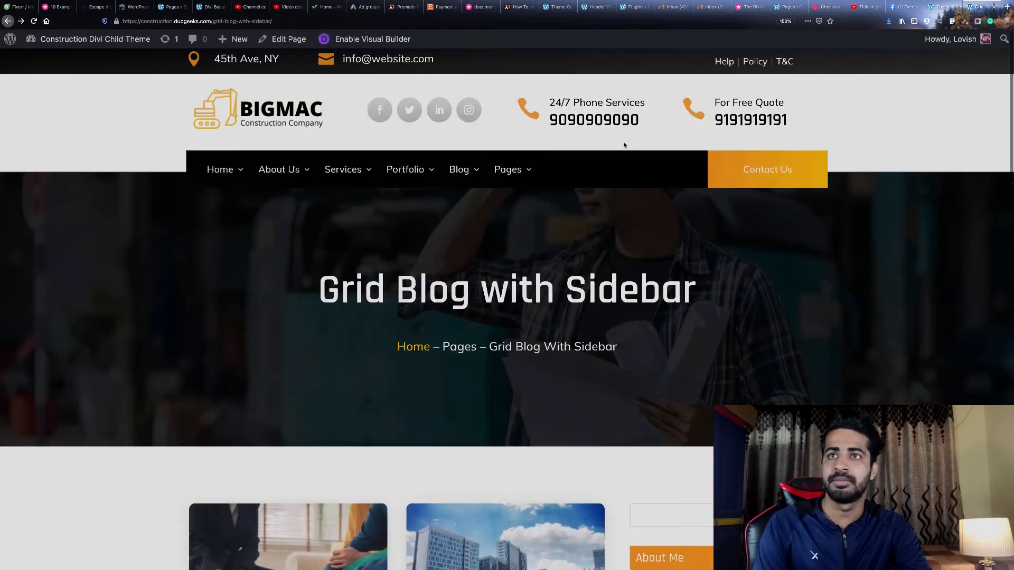
{"action": "mouse_move", "coordinate": [510, 170]}
{"action": "left_click", "coordinate": [520, 218]}
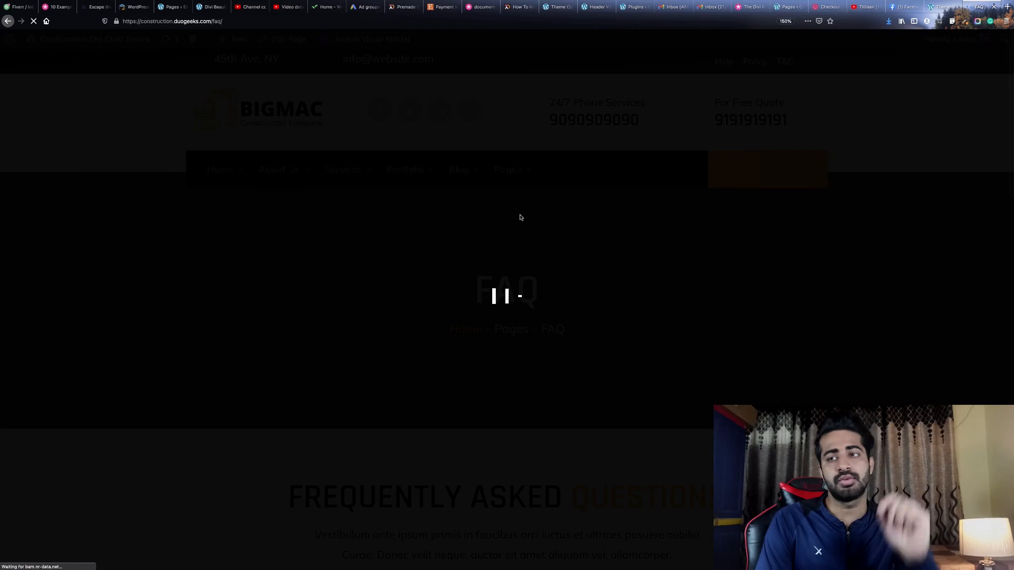
{"action": "scroll", "coordinate": [522, 217], "scroll_direction": "down", "scroll_amount": 9}
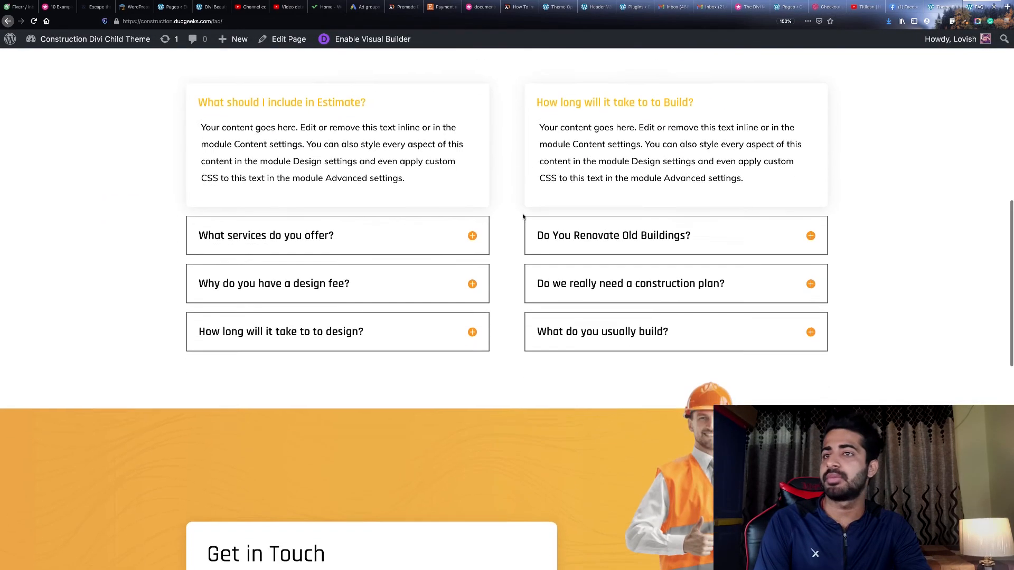
{"action": "scroll", "coordinate": [523, 216], "scroll_direction": "down", "scroll_amount": 10}
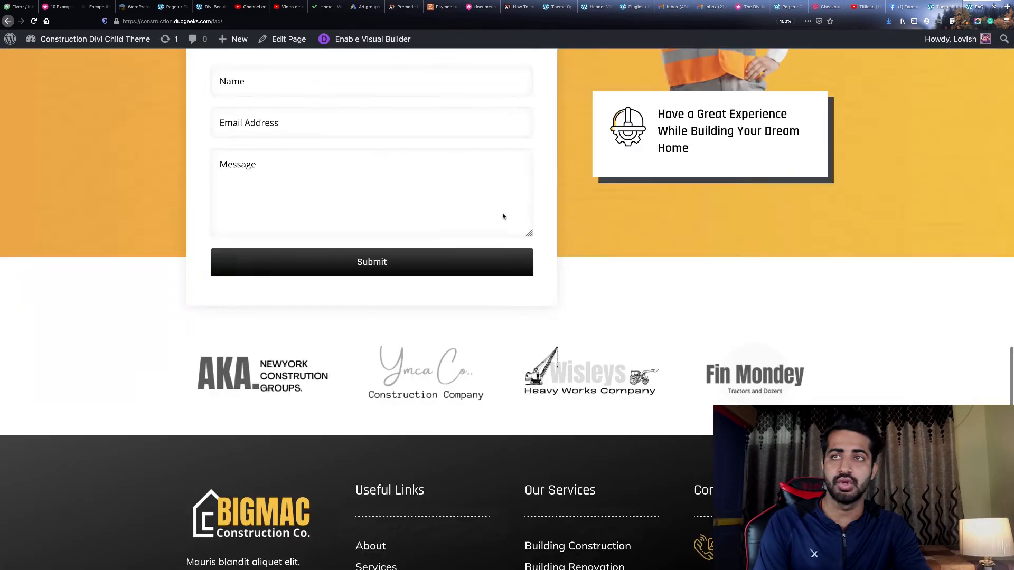
{"action": "scroll", "coordinate": [503, 216], "scroll_direction": "up", "scroll_amount": 20}
Browse the Gallery page's 12-image grid, then return to the Theme Builder admin.
{"action": "mouse_move", "coordinate": [507, 175]}
{"action": "left_click", "coordinate": [531, 246]}
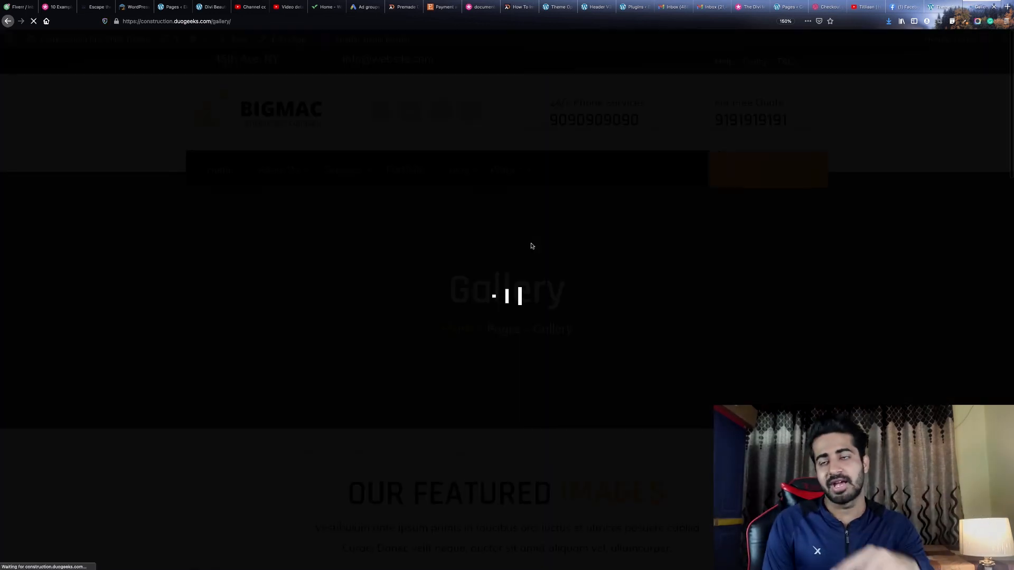
{"action": "scroll", "coordinate": [532, 246], "scroll_direction": "down", "scroll_amount": 8}
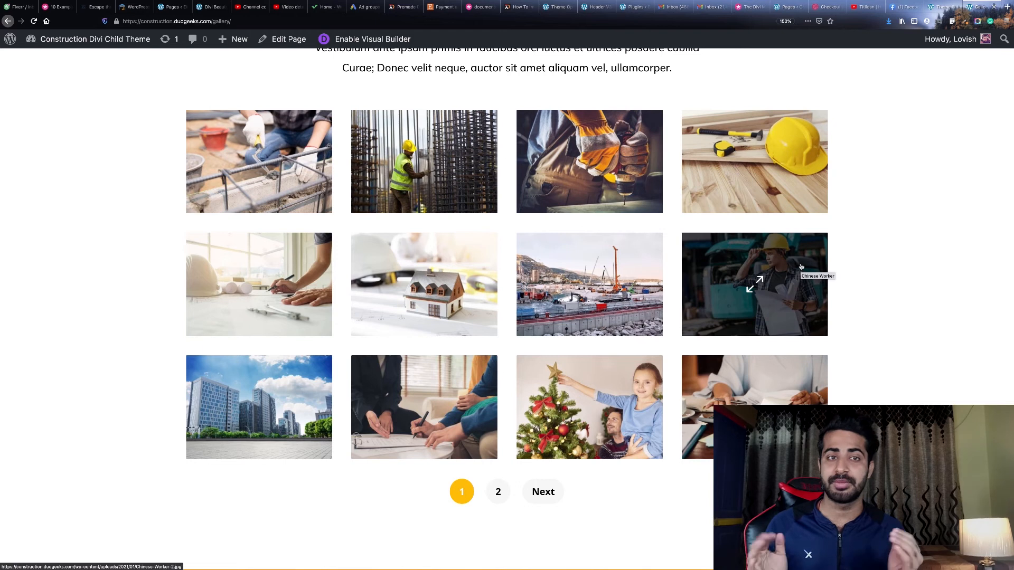
{"action": "left_click", "coordinate": [933, 7]}
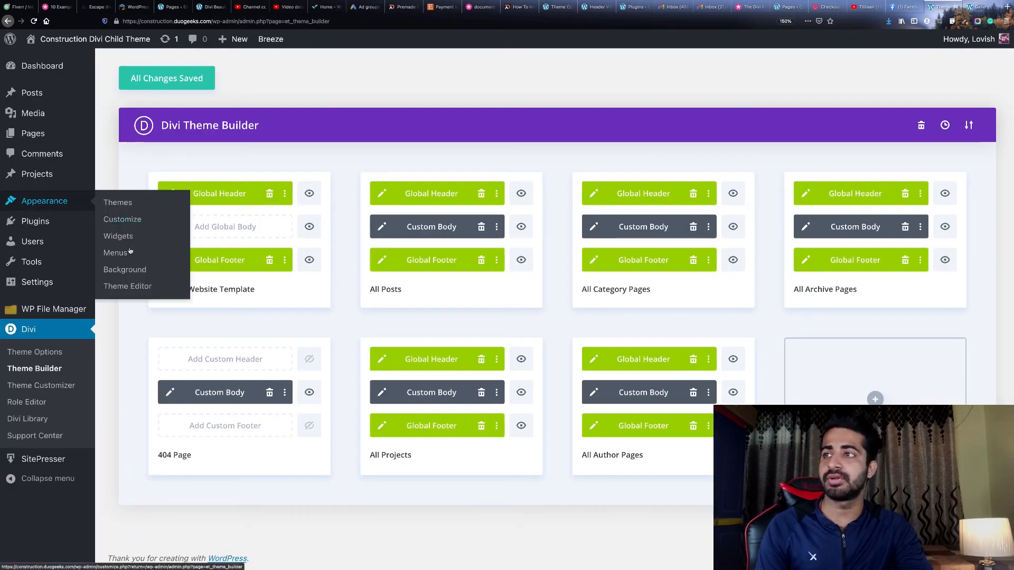
Scroll style.css in the Theme Editor, then check the Gallery page's pagination live.
{"action": "left_click", "coordinate": [117, 249]}
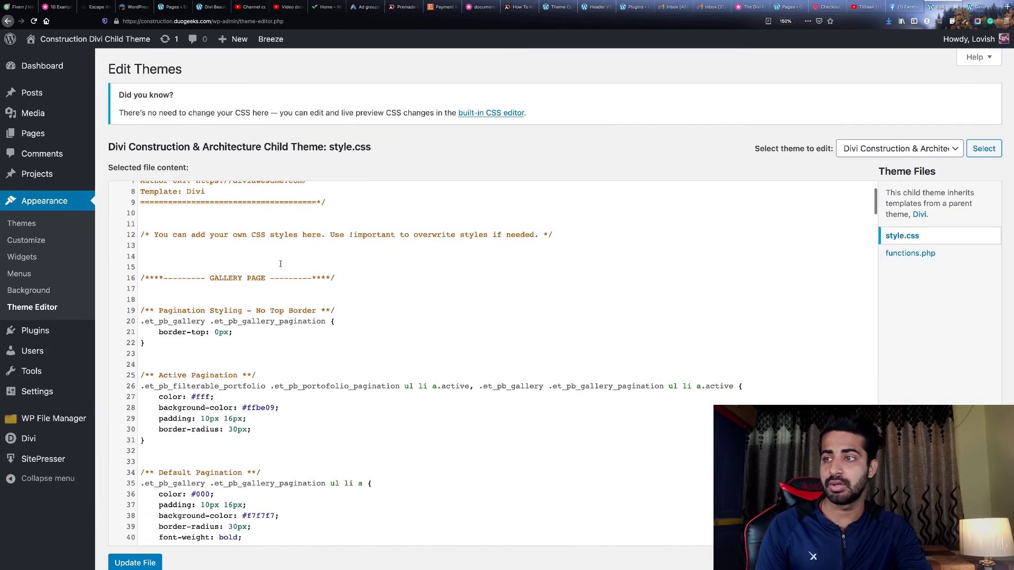
{"action": "scroll", "coordinate": [280, 263], "scroll_direction": "down", "scroll_amount": 4}
{"action": "scroll", "coordinate": [210, 254], "scroll_direction": "down", "scroll_amount": 2}
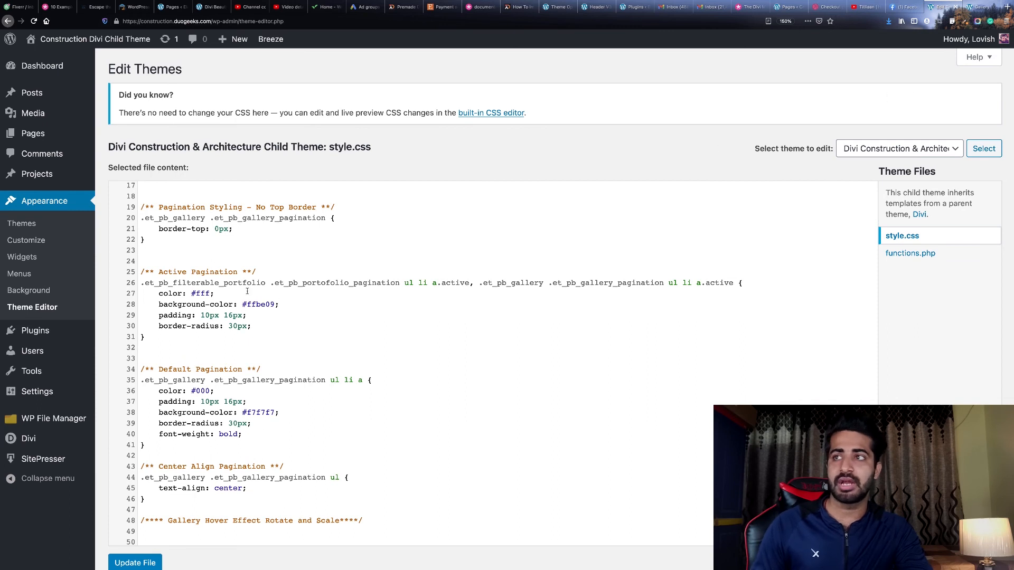
{"action": "left_click", "coordinate": [978, 6]}
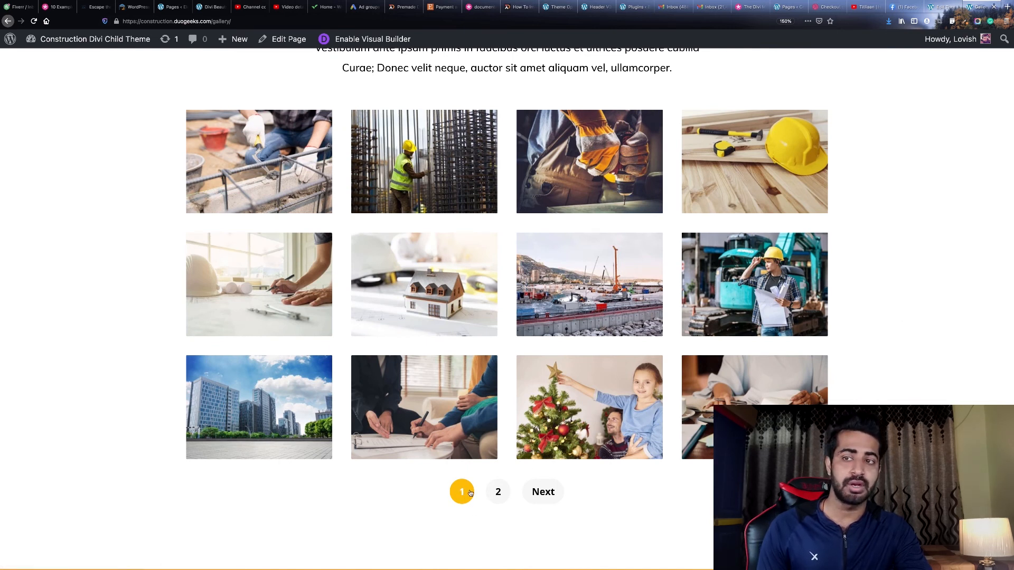
Highlight the active pagination colours #ffbe09 background and #fff text in style.css.
{"action": "left_click", "coordinate": [939, 7]}
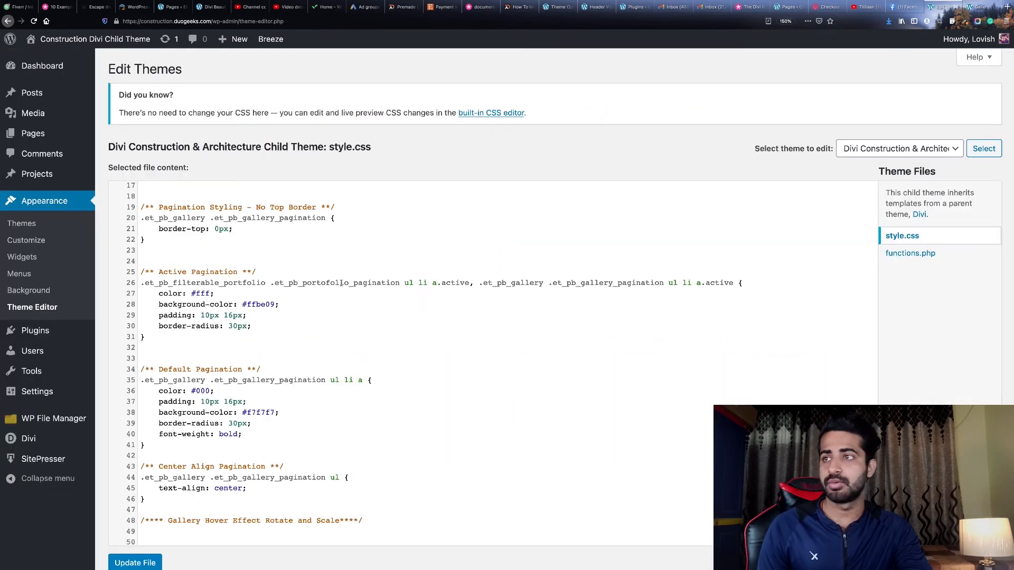
{"action": "double_click", "coordinate": [249, 304]}
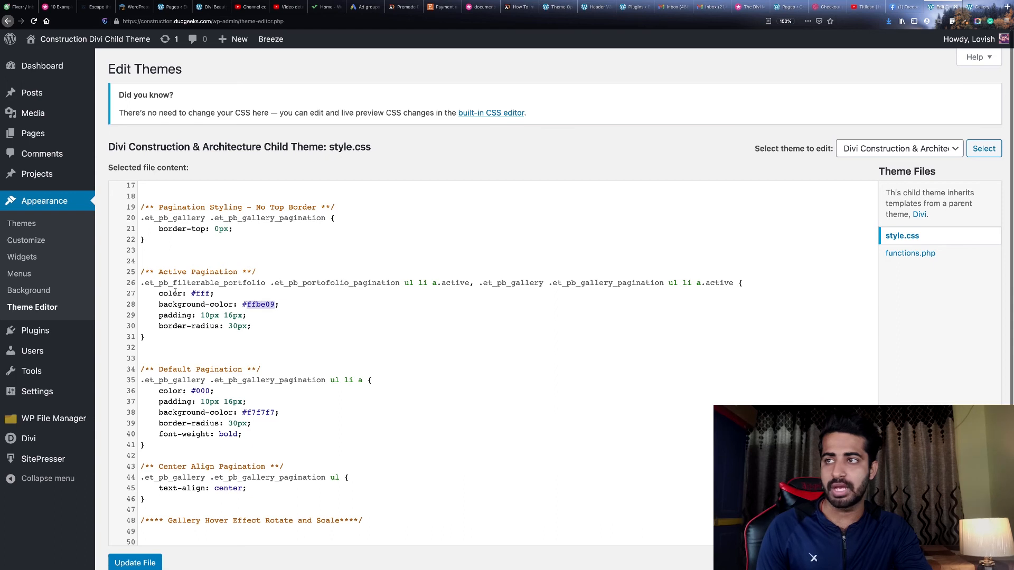
{"action": "double_click", "coordinate": [199, 293]}
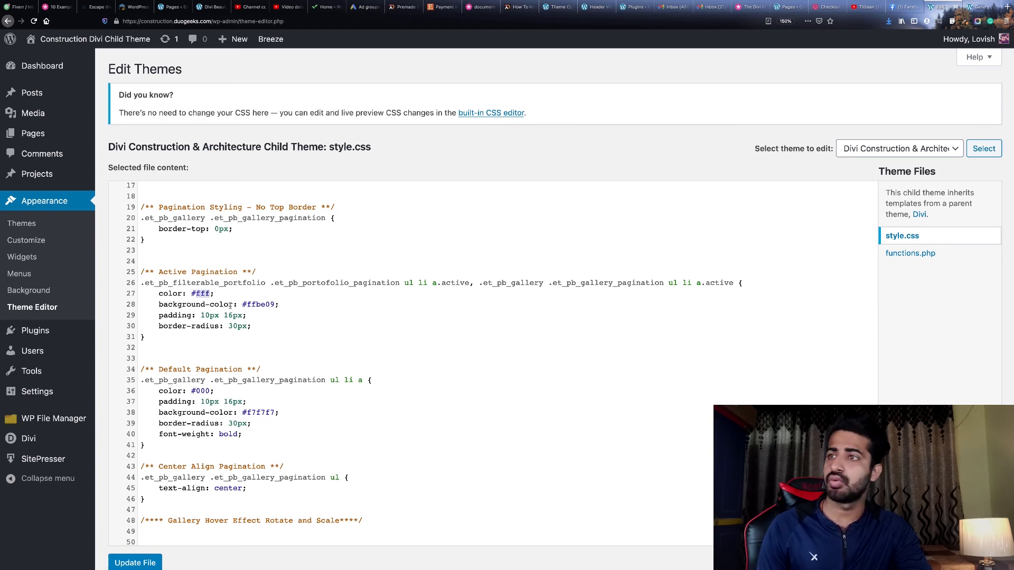
{"action": "scroll", "coordinate": [230, 305], "scroll_direction": "down", "scroll_amount": 10}
{"action": "scroll", "coordinate": [217, 400], "scroll_direction": "down", "scroll_amount": 5}
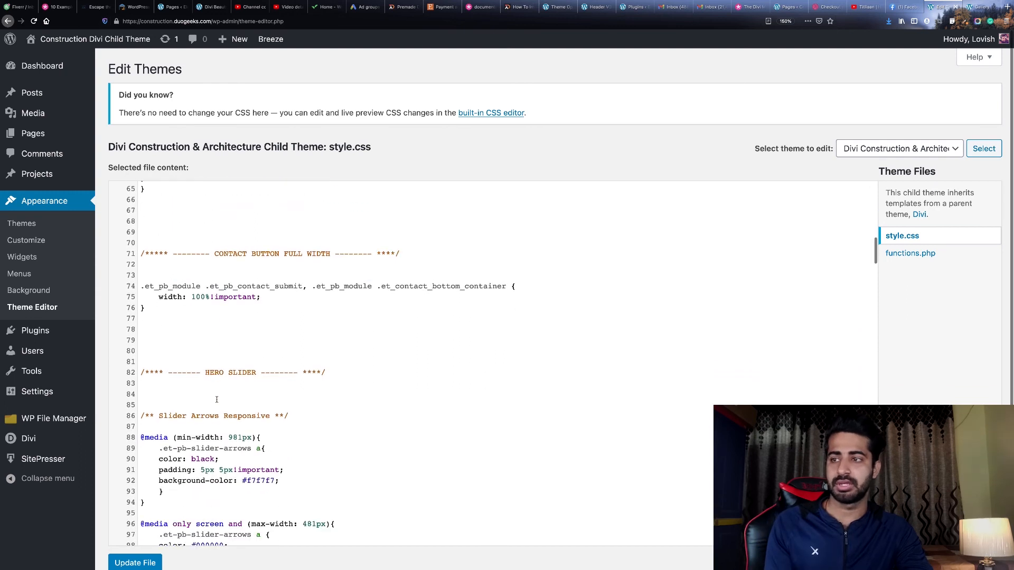
{"action": "scroll", "coordinate": [217, 400], "scroll_direction": "up", "scroll_amount": 4}
{"action": "scroll", "coordinate": [217, 400], "scroll_direction": "up", "scroll_amount": 14}
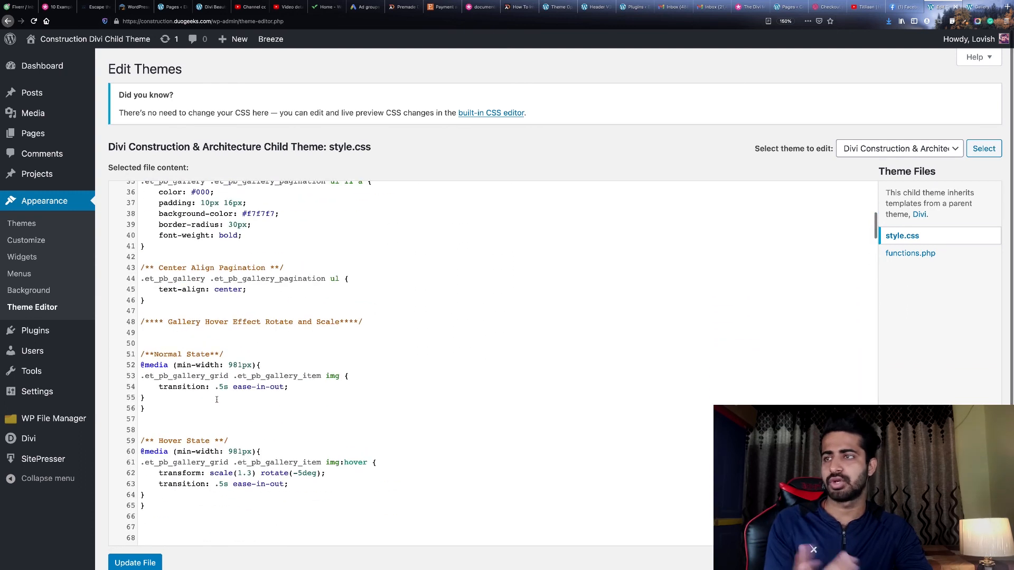
{"action": "scroll", "coordinate": [217, 400], "scroll_direction": "down", "scroll_amount": 1}
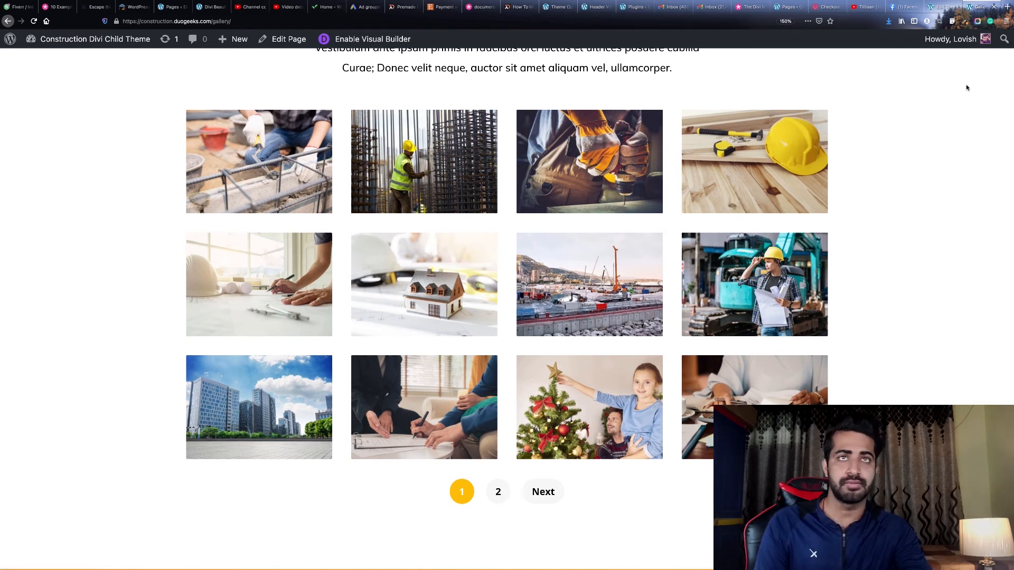
{"action": "left_click", "coordinate": [942, 6]}
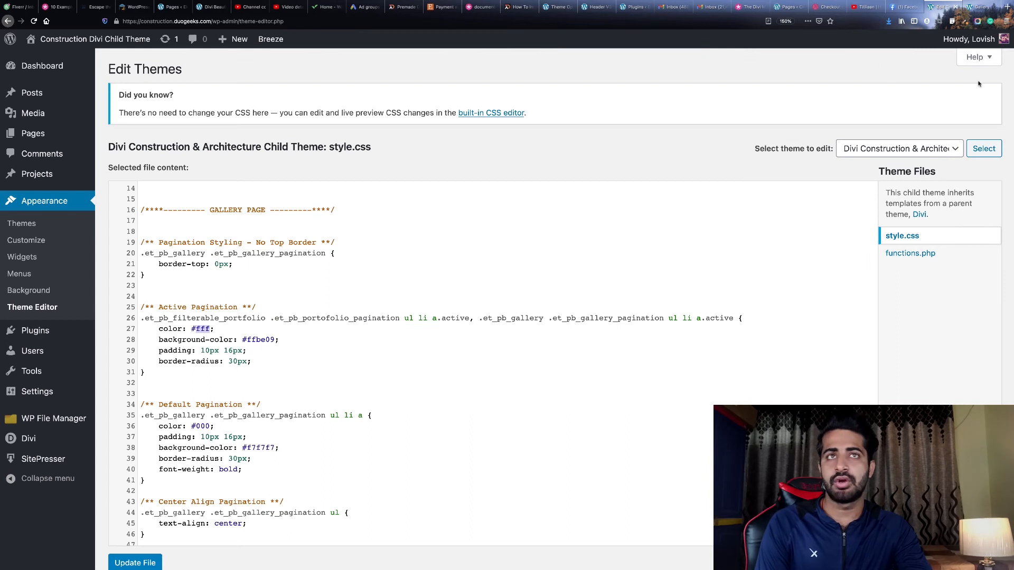
Compare the live Gallery pagination with style.css, scrolling toward the Gallery Hover Effect rules.
{"action": "left_click", "coordinate": [977, 7]}
{"action": "left_click", "coordinate": [941, 7]}
{"action": "scroll", "coordinate": [279, 340], "scroll_direction": "down", "scroll_amount": 3}
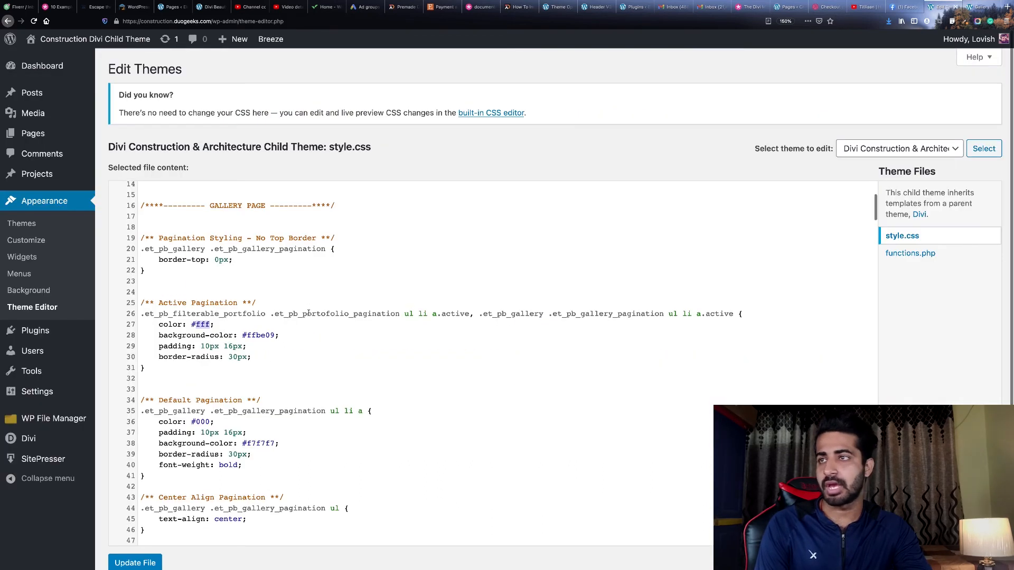
{"action": "scroll", "coordinate": [229, 318], "scroll_direction": "down", "scroll_amount": 2}
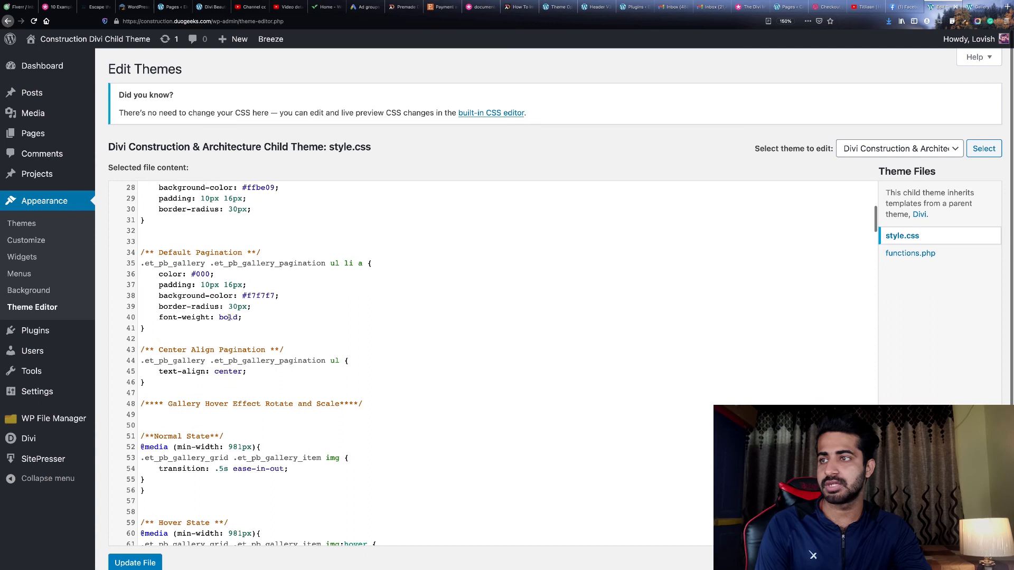
{"action": "scroll", "coordinate": [189, 344], "scroll_direction": "down", "scroll_amount": 1}
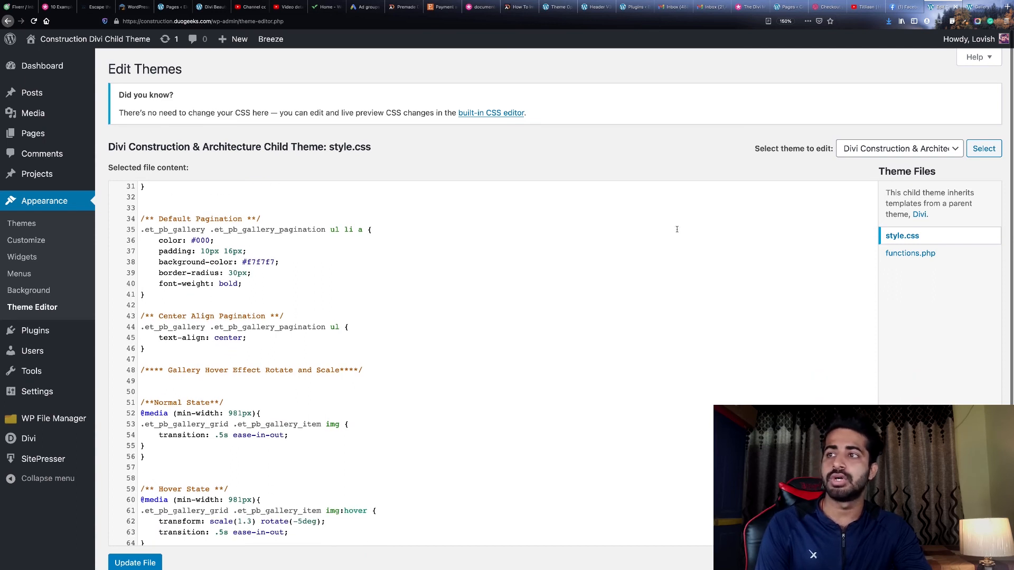
{"action": "key", "text": "ctrl+Tab"}
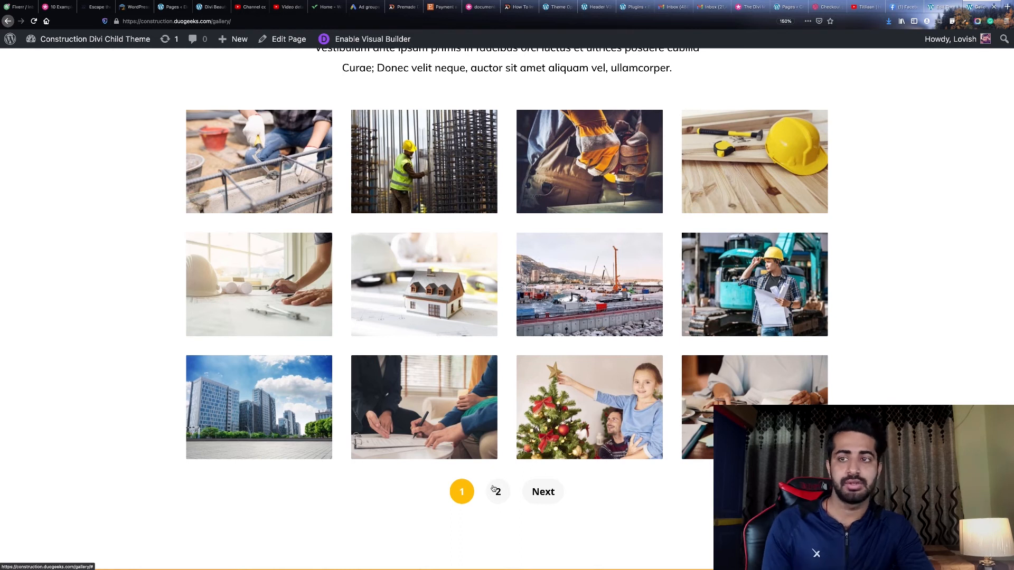
Select the hover rotate-and-scale transform rule on line 62 of style.css.
{"action": "left_click", "coordinate": [937, 7]}
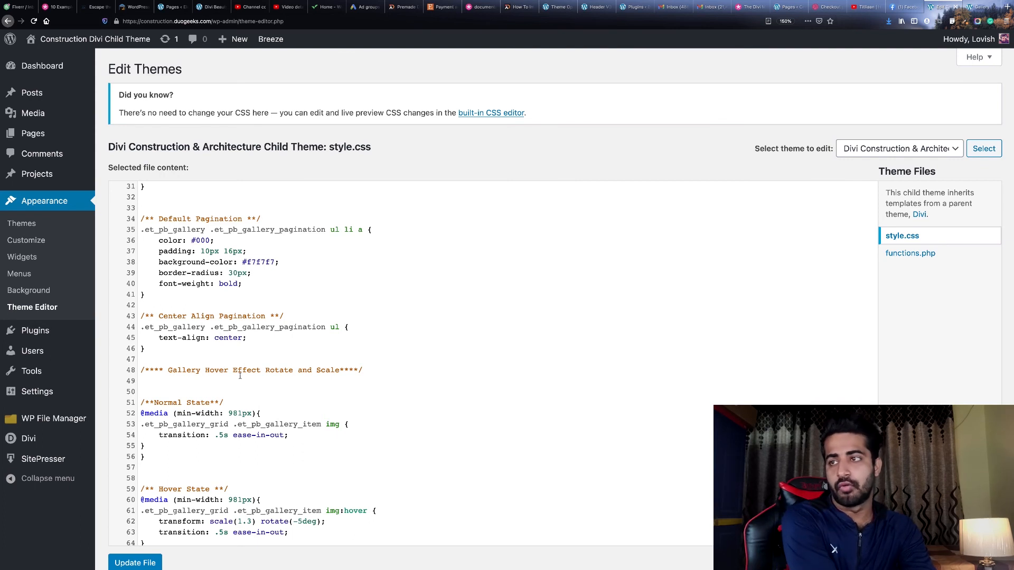
{"action": "scroll", "coordinate": [176, 402], "scroll_direction": "down", "scroll_amount": 2}
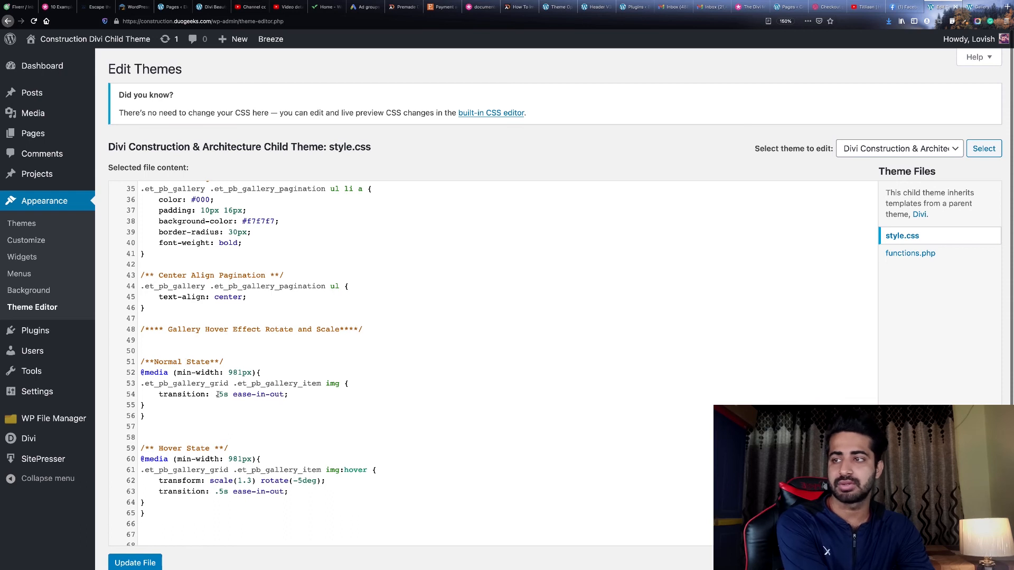
{"action": "scroll", "coordinate": [217, 395], "scroll_direction": "down", "scroll_amount": 2}
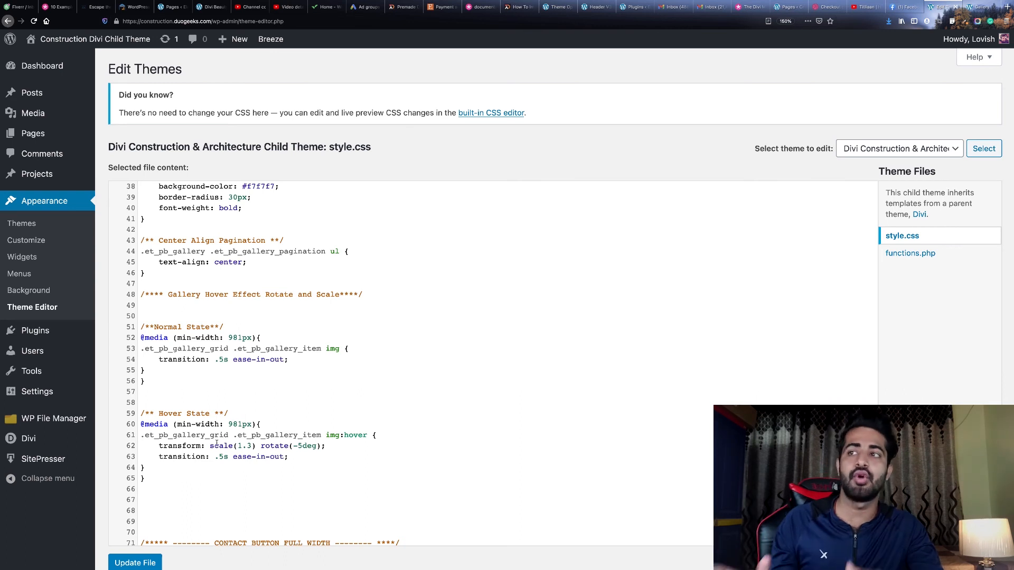
{"action": "left_click_drag", "start_coordinate": [324, 446], "coordinate": [151, 447]}
{"action": "left_click", "coordinate": [246, 457]}
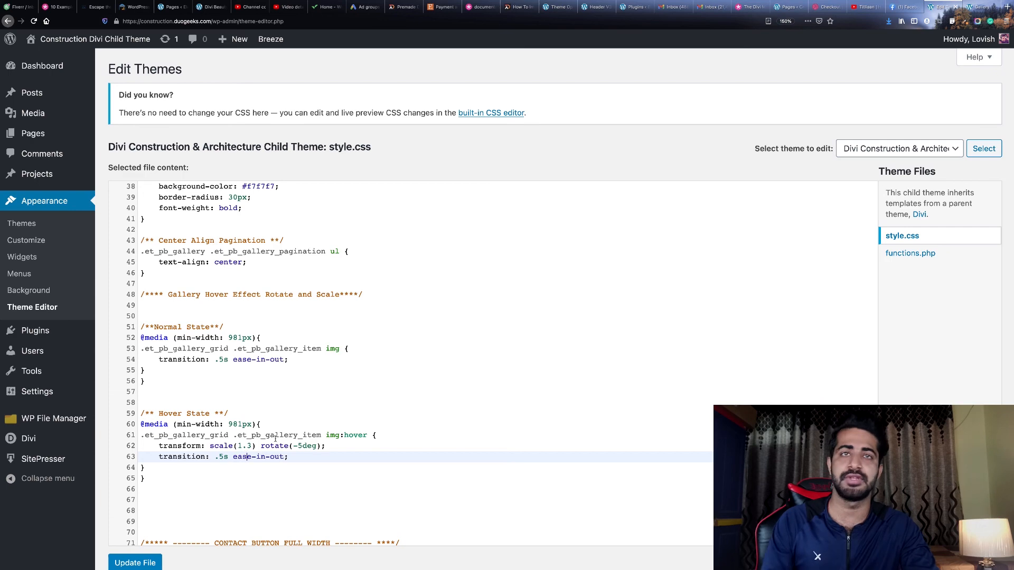
Scroll the live Gallery page back to the top.
{"action": "left_click", "coordinate": [981, 7]}
{"action": "scroll", "coordinate": [447, 245], "scroll_direction": "up", "scroll_amount": 6}
{"action": "scroll", "coordinate": [449, 240], "scroll_direction": "down", "scroll_amount": 20}
{"action": "scroll", "coordinate": [451, 239], "scroll_direction": "up", "scroll_amount": 20}
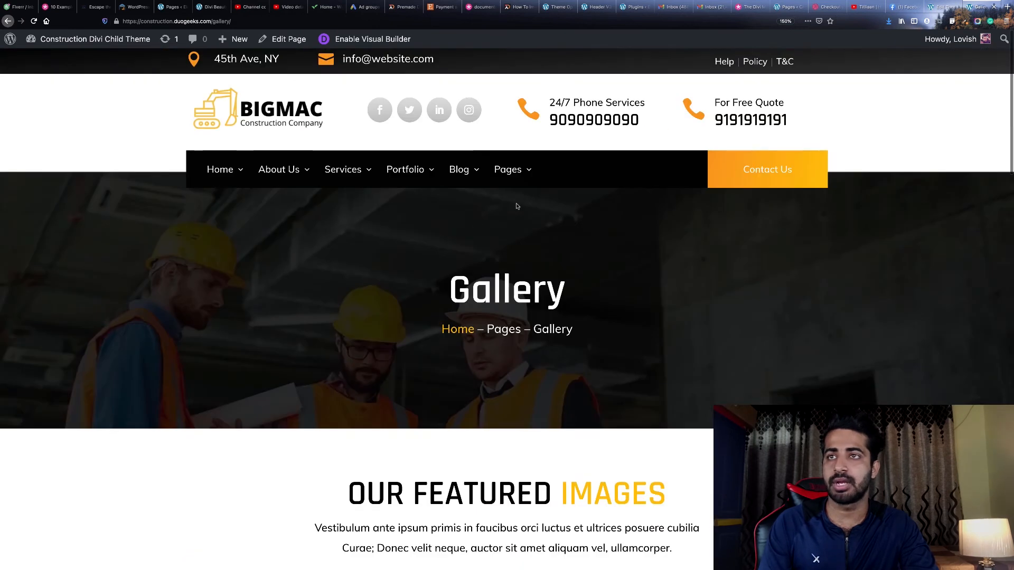
{"action": "mouse_move", "coordinate": [509, 170]}
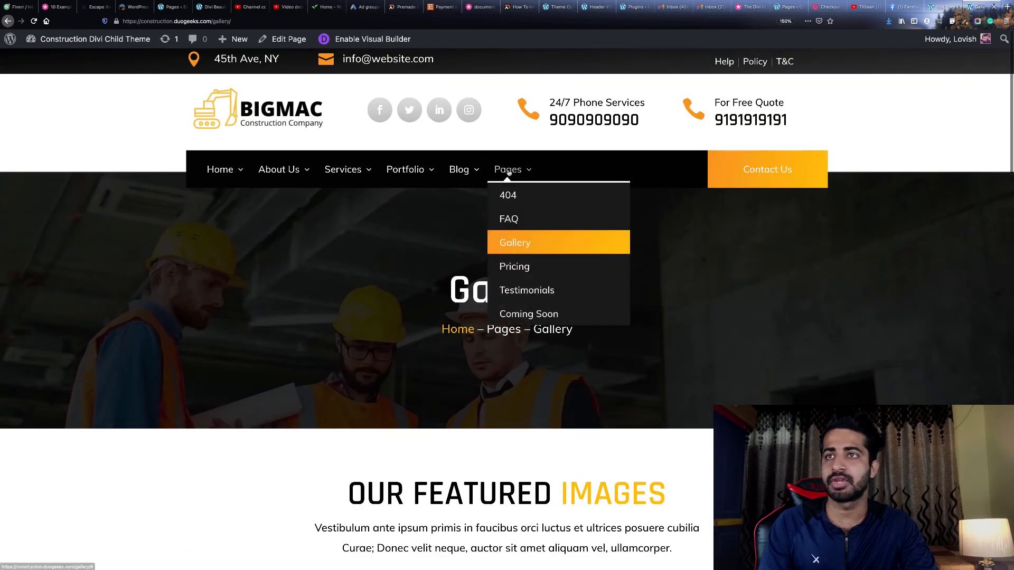
Open and scroll through the Pricing page.
{"action": "left_click", "coordinate": [519, 266]}
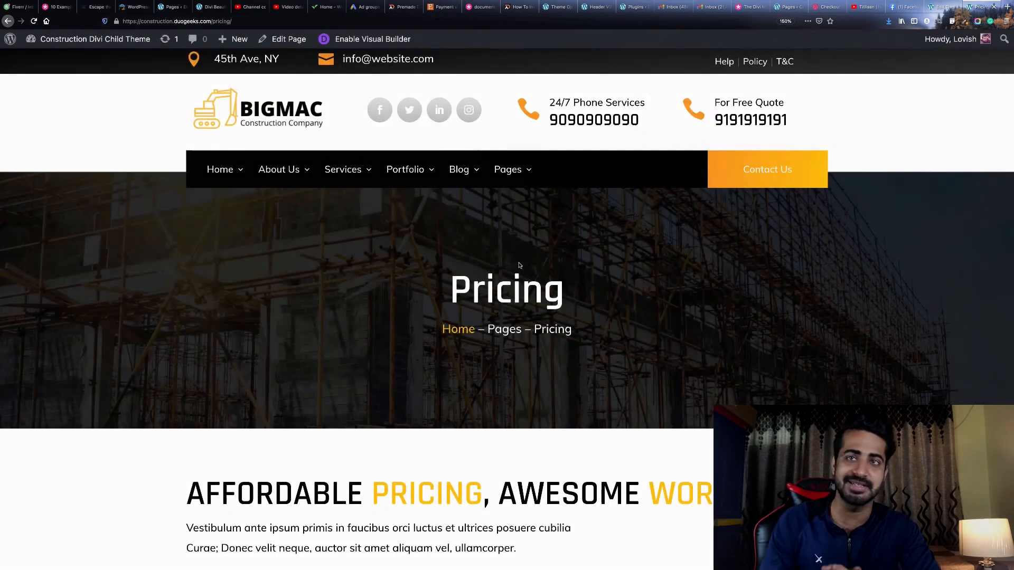
{"action": "scroll", "coordinate": [519, 266], "scroll_direction": "down", "scroll_amount": 10}
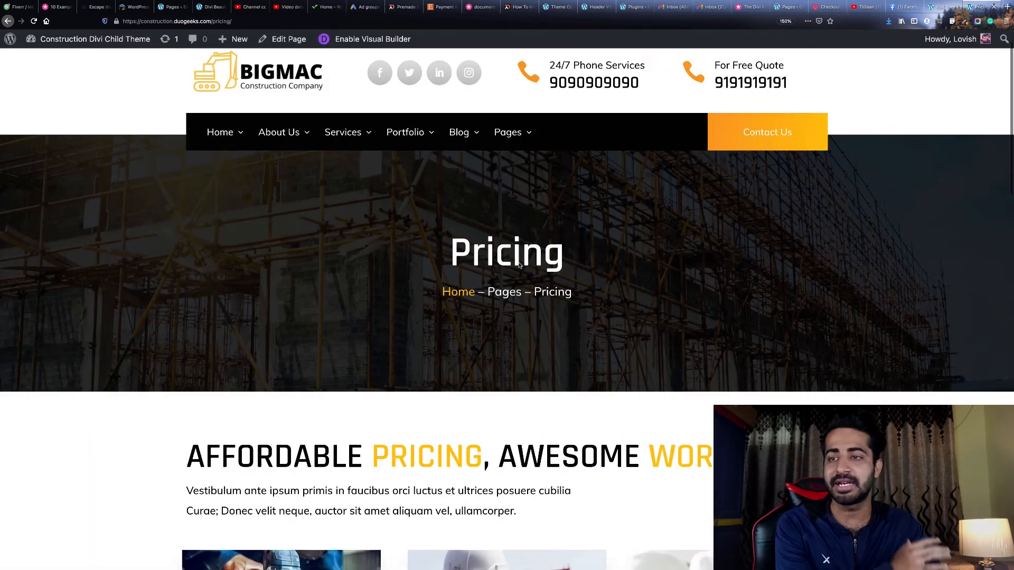
{"action": "scroll", "coordinate": [519, 266], "scroll_direction": "down", "scroll_amount": 15}
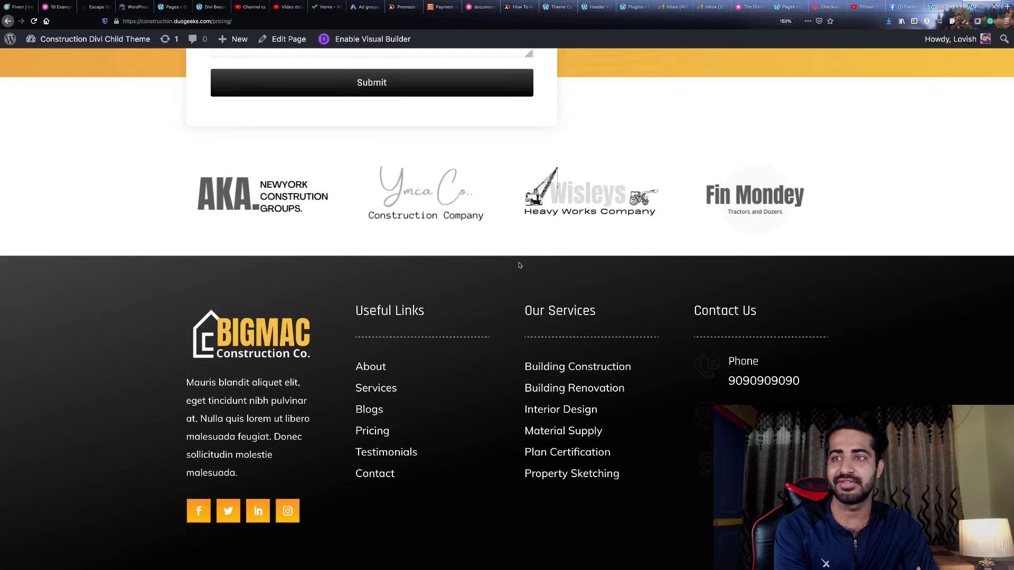
{"action": "scroll", "coordinate": [519, 265], "scroll_direction": "up", "scroll_amount": 20}
Open and scroll through the Testimonials page.
{"action": "mouse_move", "coordinate": [520, 184]}
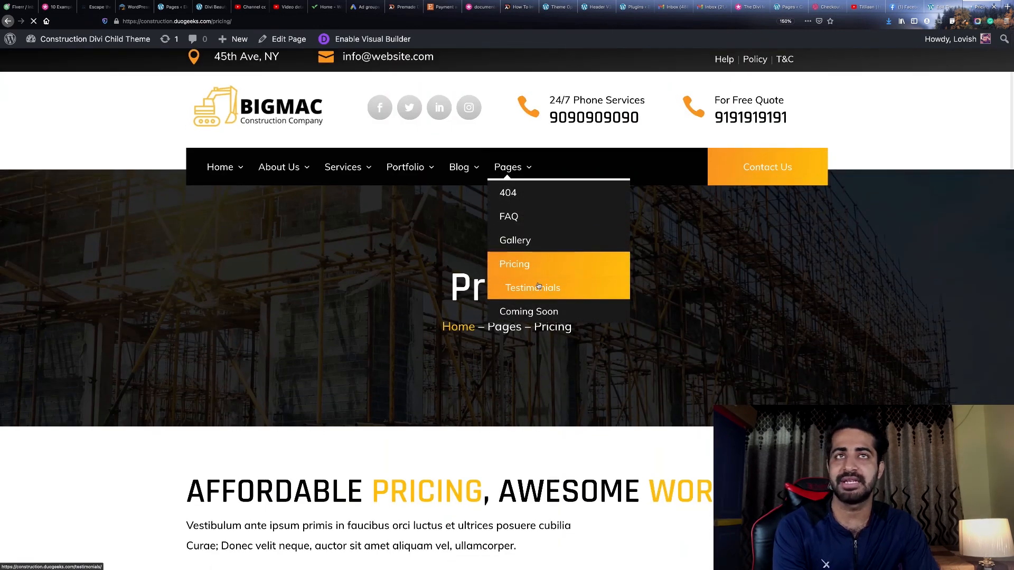
{"action": "left_click", "coordinate": [537, 286]}
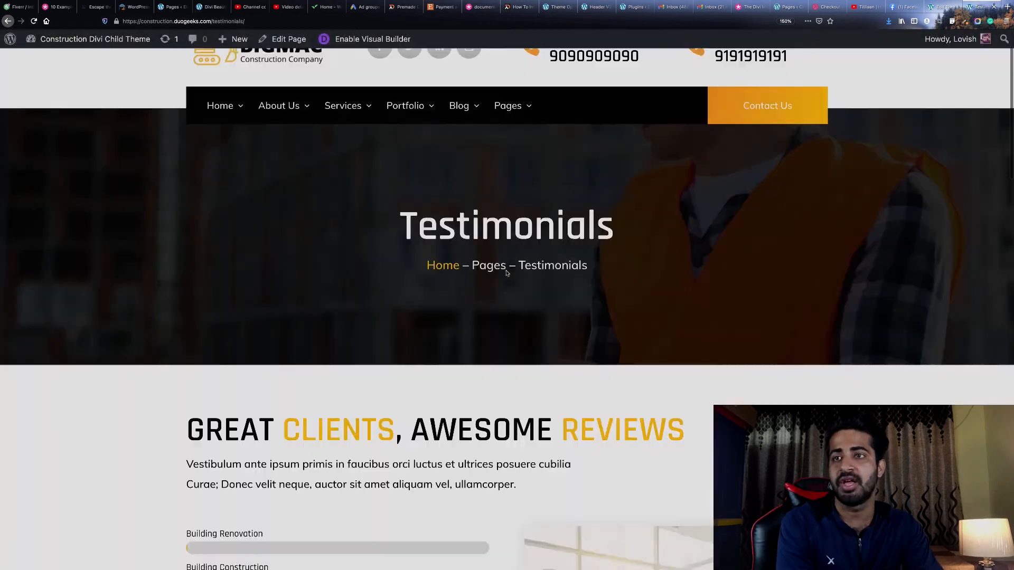
{"action": "scroll", "coordinate": [508, 273], "scroll_direction": "down", "scroll_amount": 10}
{"action": "scroll", "coordinate": [506, 273], "scroll_direction": "down", "scroll_amount": 10}
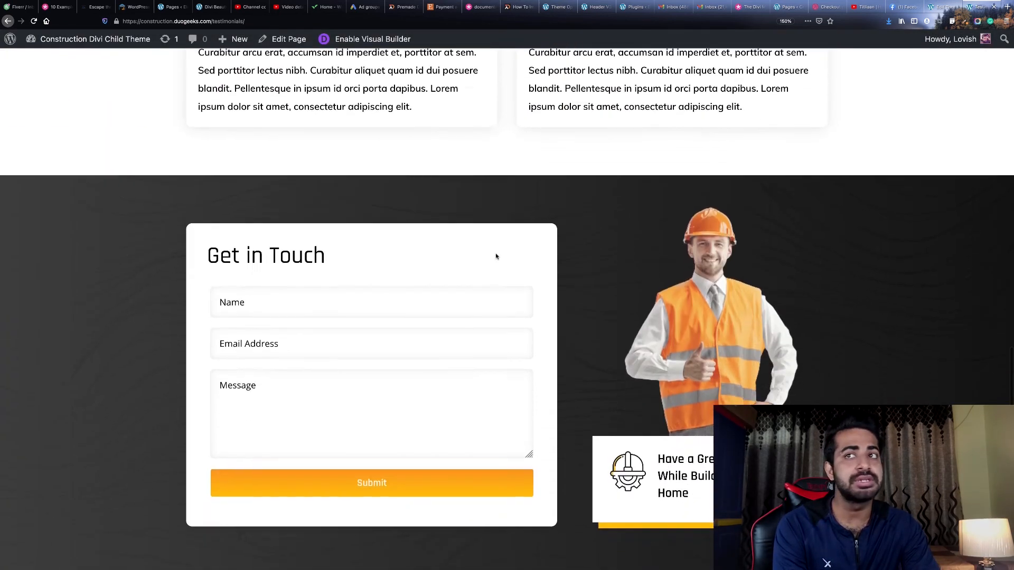
{"action": "scroll", "coordinate": [496, 255], "scroll_direction": "up", "scroll_amount": 15}
{"action": "scroll", "coordinate": [500, 256], "scroll_direction": "up", "scroll_amount": 10}
Preview the Coming Soon page, then go back to Testimonials.
{"action": "mouse_move", "coordinate": [508, 170]}
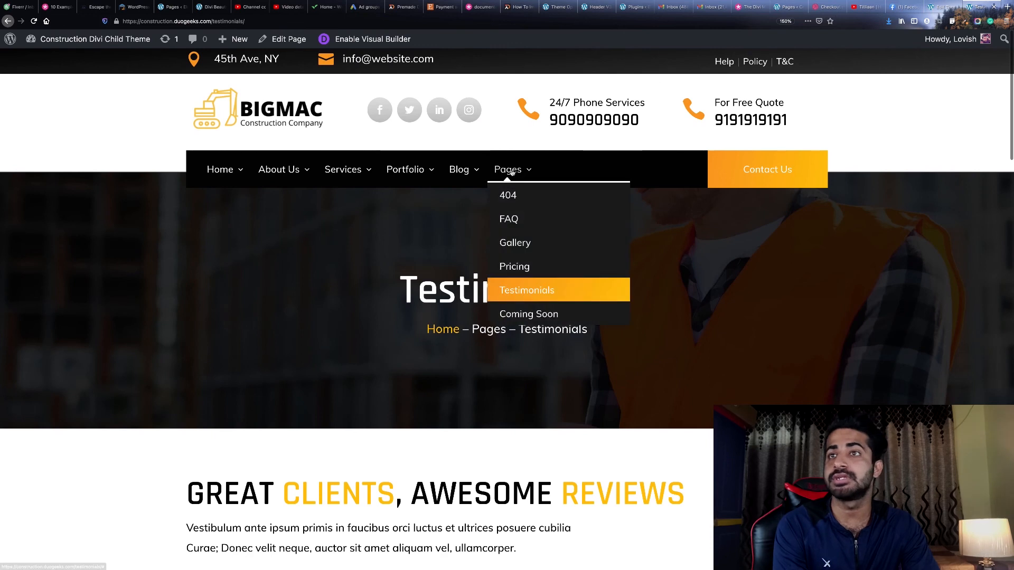
{"action": "left_click", "coordinate": [554, 309]}
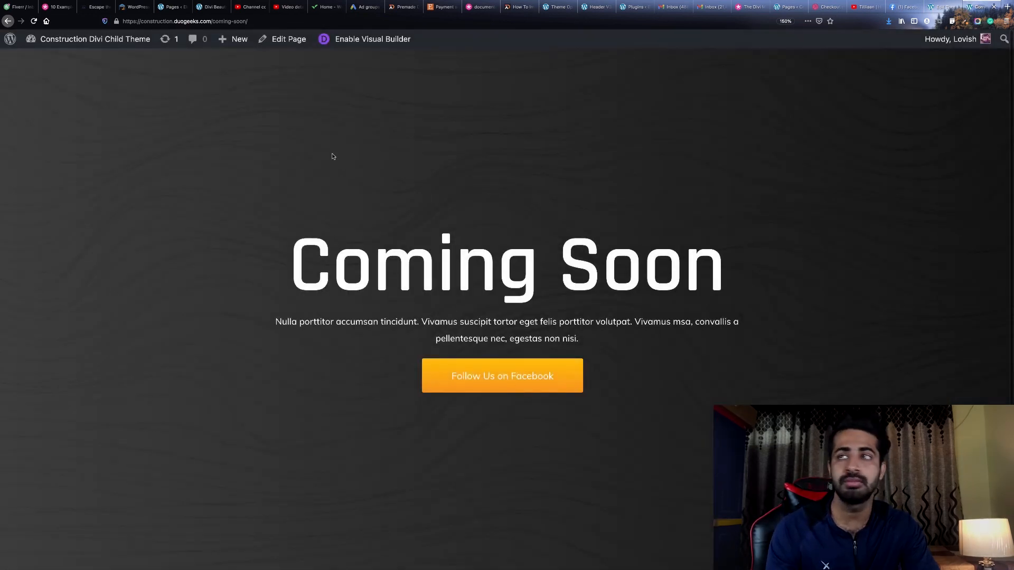
{"action": "left_click", "coordinate": [8, 21]}
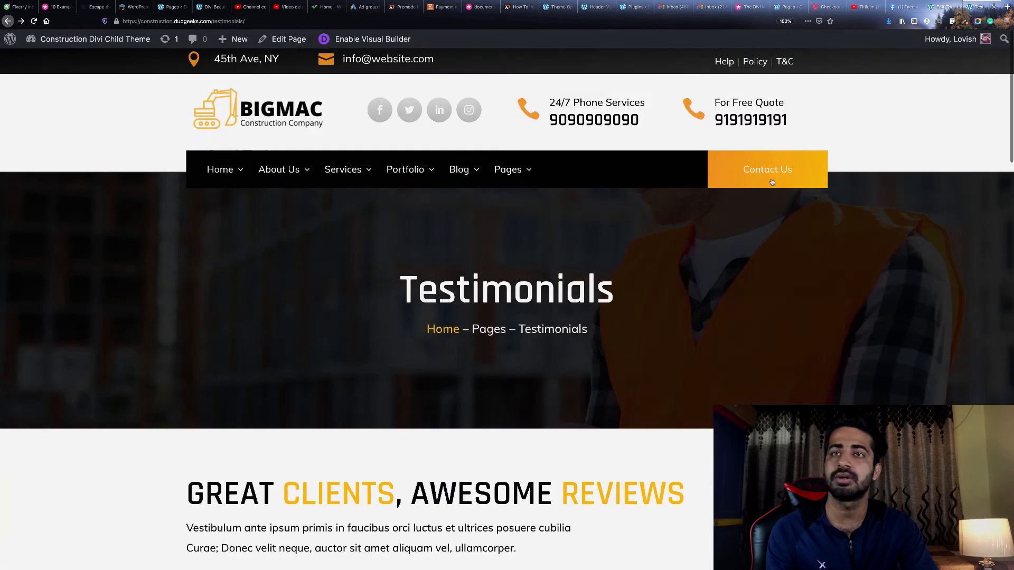
Open the Contact page, scroll its map and Get in Touch form, and reload it.
{"action": "left_click", "coordinate": [761, 171]}
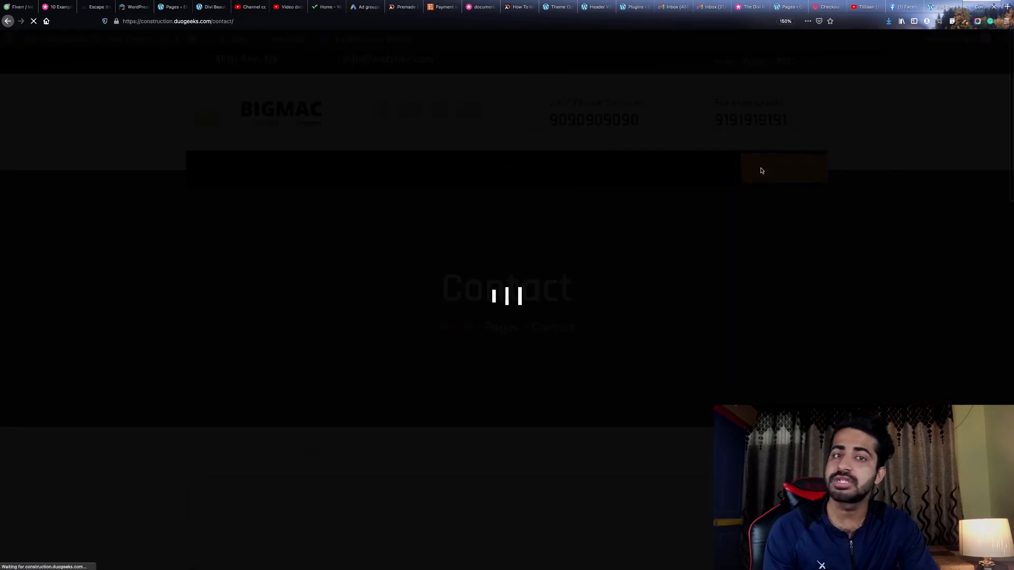
{"action": "scroll", "coordinate": [672, 222], "scroll_direction": "down", "scroll_amount": 10}
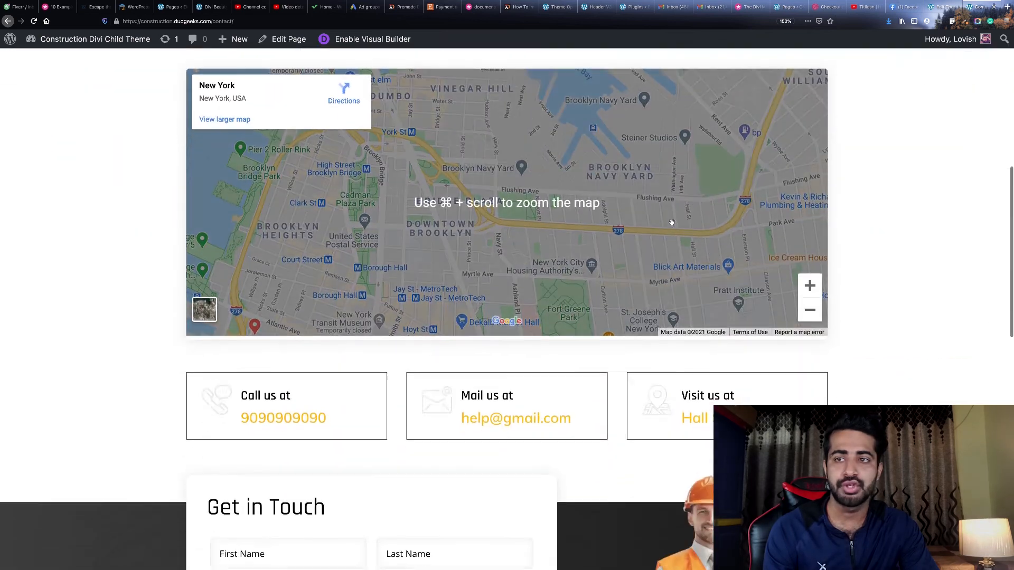
{"action": "scroll", "coordinate": [672, 223], "scroll_direction": "down", "scroll_amount": 5}
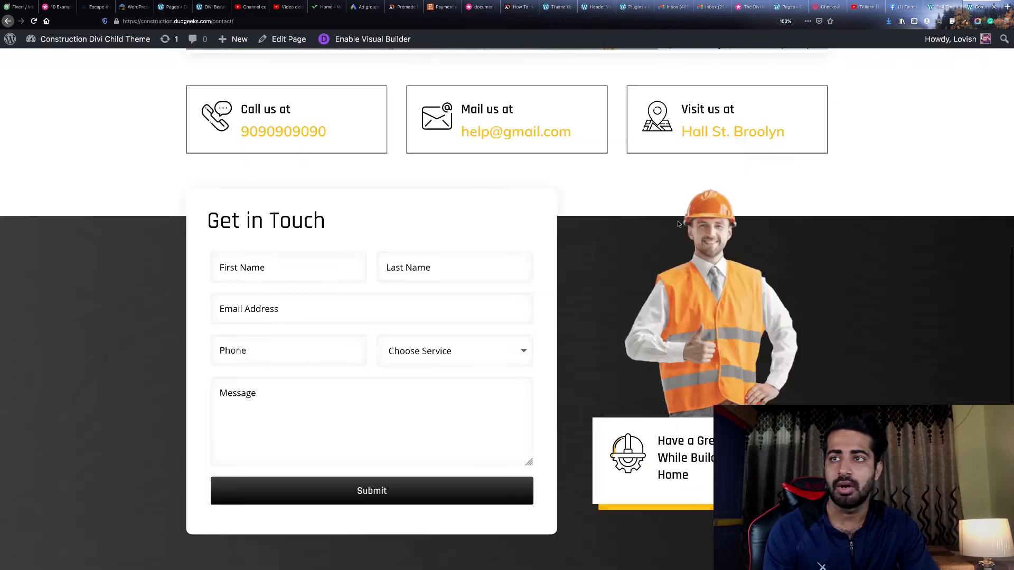
{"action": "scroll", "coordinate": [679, 221], "scroll_direction": "up", "scroll_amount": 15}
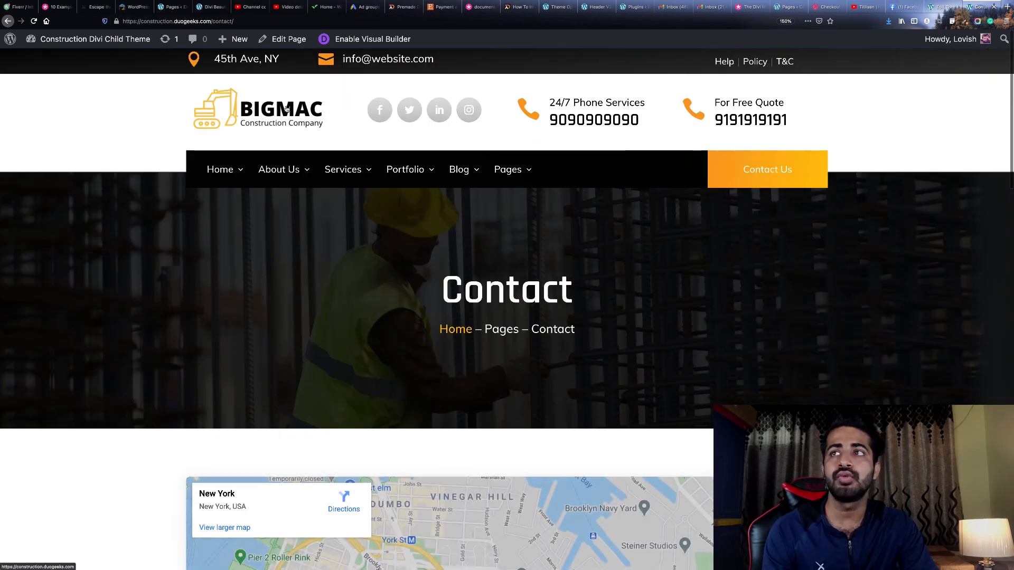
{"action": "left_click", "coordinate": [711, 68]}
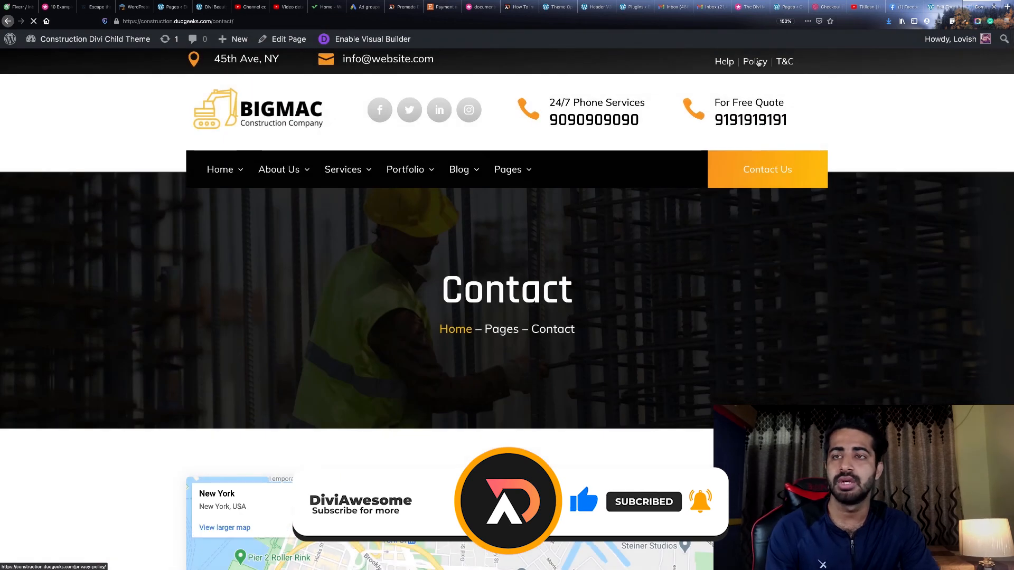
Scroll through Privacy Policy, view Terms and Conditions, then return to the theme editor.
{"action": "left_click", "coordinate": [759, 63]}
{"action": "scroll", "coordinate": [520, 176], "scroll_direction": "down", "scroll_amount": 15}
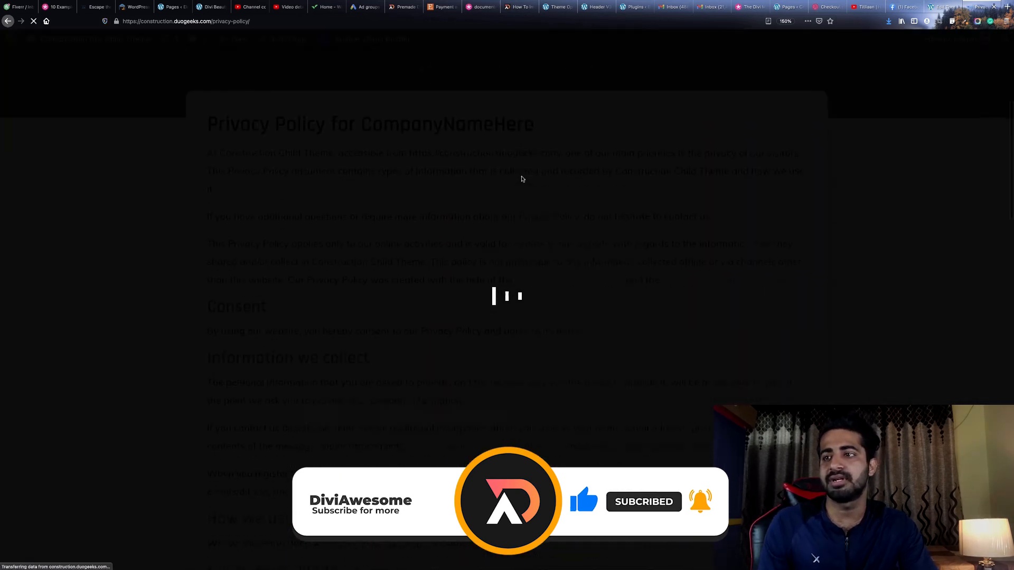
{"action": "scroll", "coordinate": [522, 177], "scroll_direction": "down", "scroll_amount": 10}
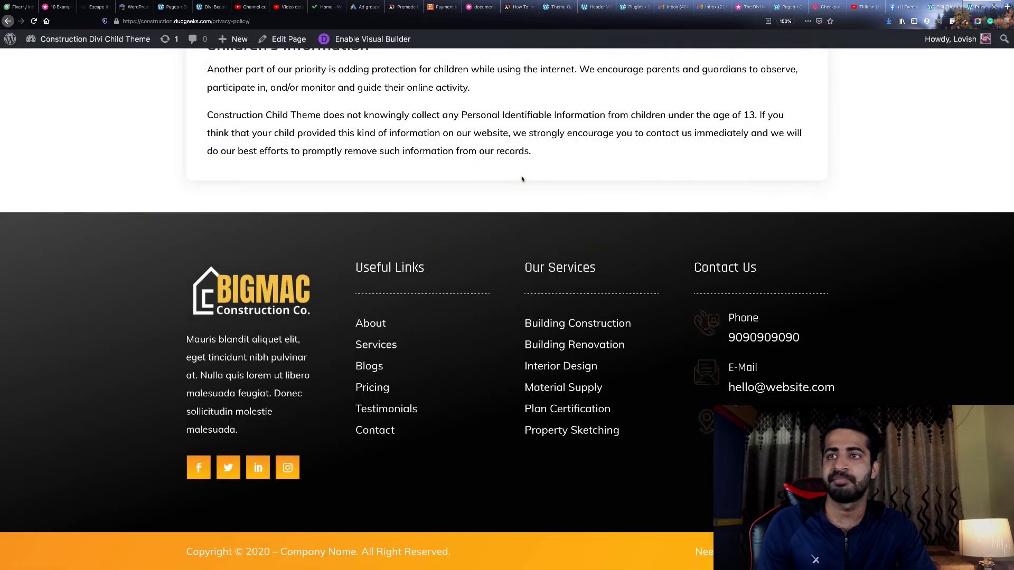
{"action": "scroll", "coordinate": [521, 179], "scroll_direction": "up", "scroll_amount": 10}
{"action": "scroll", "coordinate": [522, 179], "scroll_direction": "up", "scroll_amount": 10}
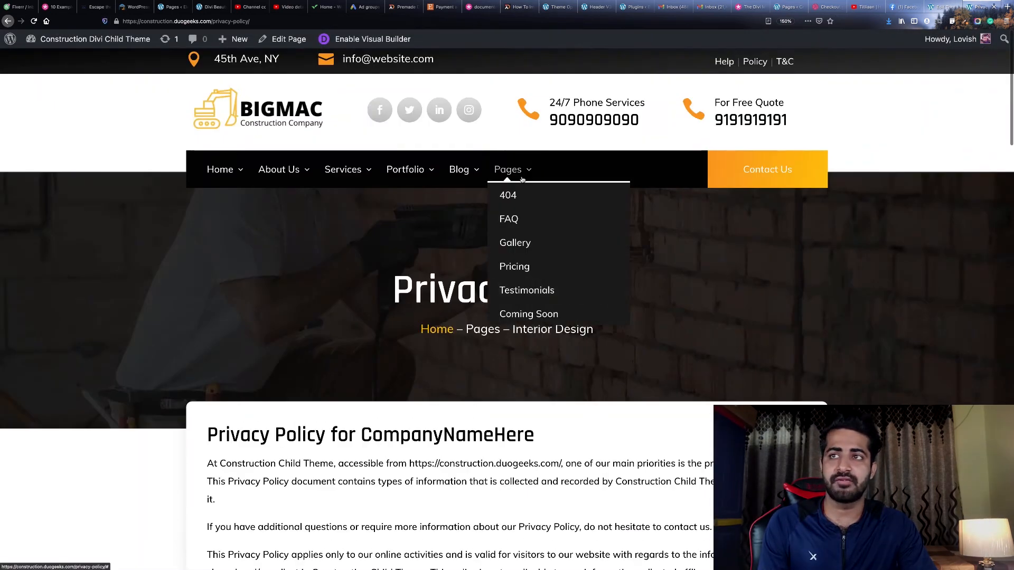
{"action": "left_click", "coordinate": [787, 63]}
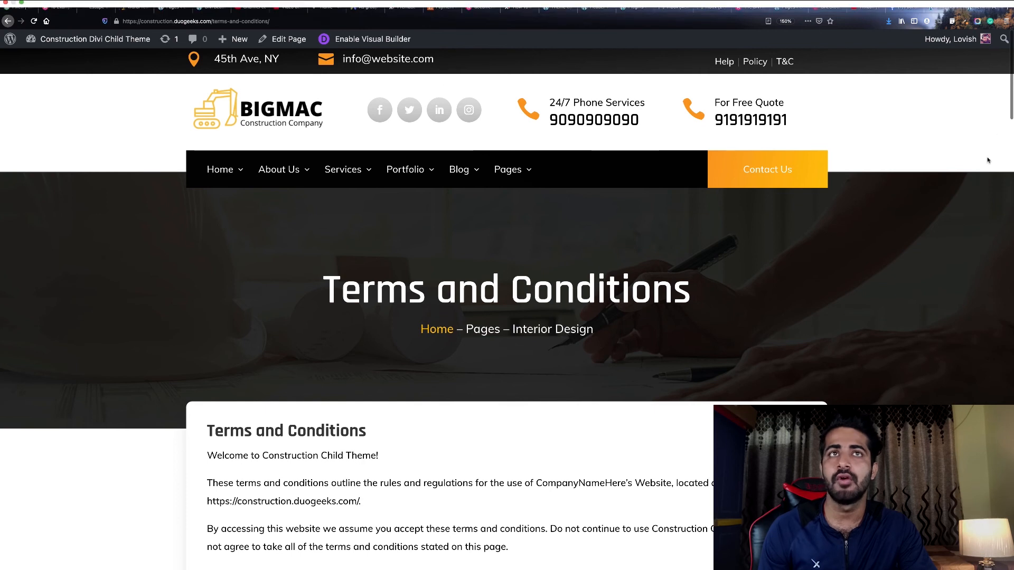
{"action": "left_click", "coordinate": [943, 8]}
From Installed Plugins, open LoftLoader Lite's customizer settings and its Background panel.
{"action": "mouse_move", "coordinate": [50, 398]}
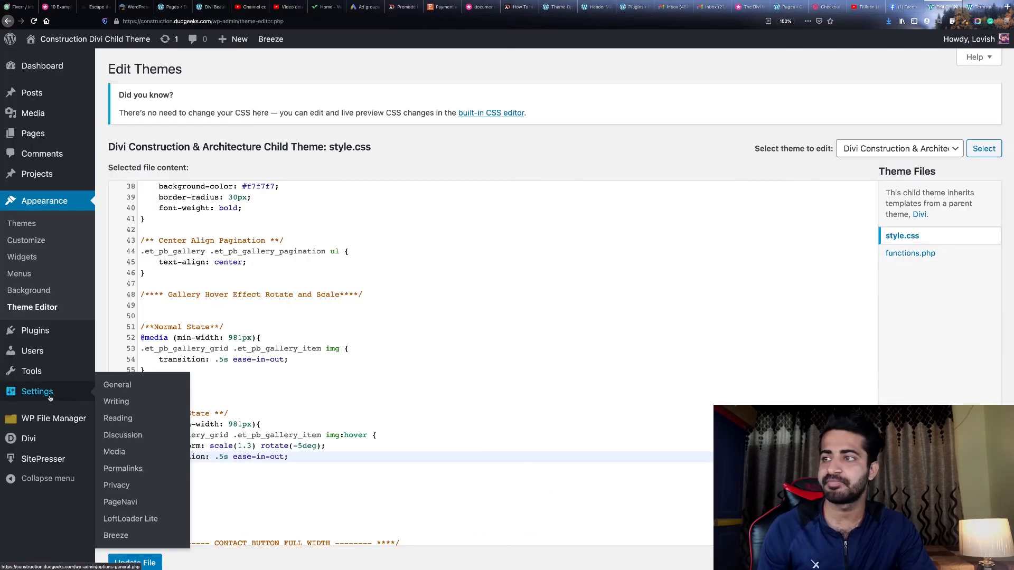
{"action": "mouse_move", "coordinate": [36, 331]}
{"action": "left_click", "coordinate": [149, 370]}
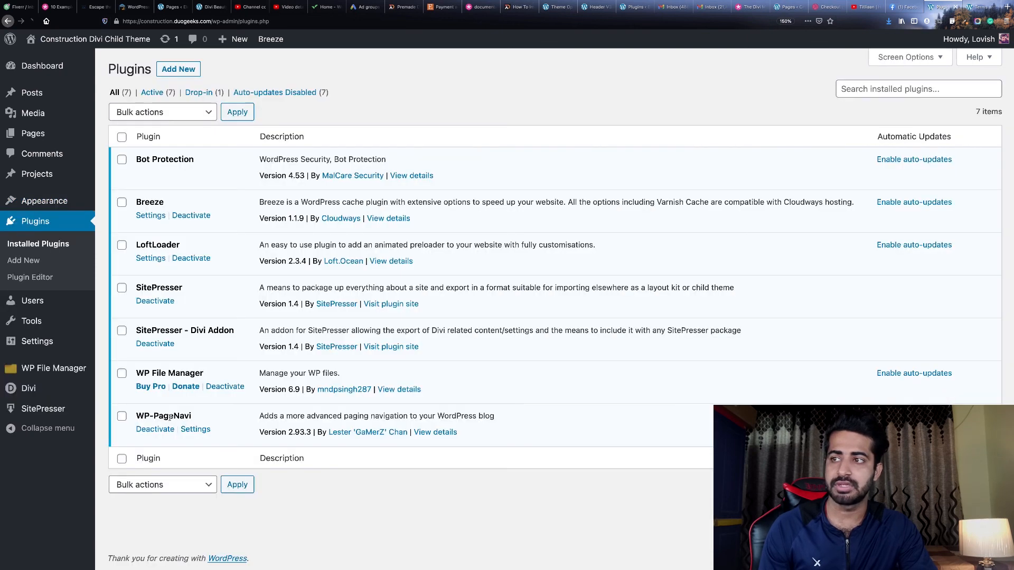
{"action": "left_click", "coordinate": [148, 260]}
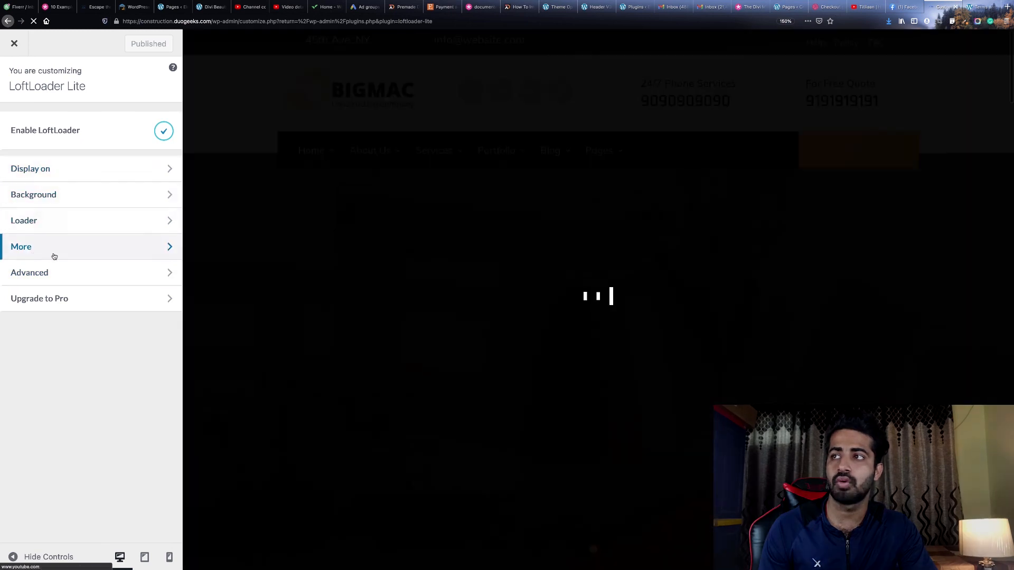
{"action": "left_click", "coordinate": [63, 196]}
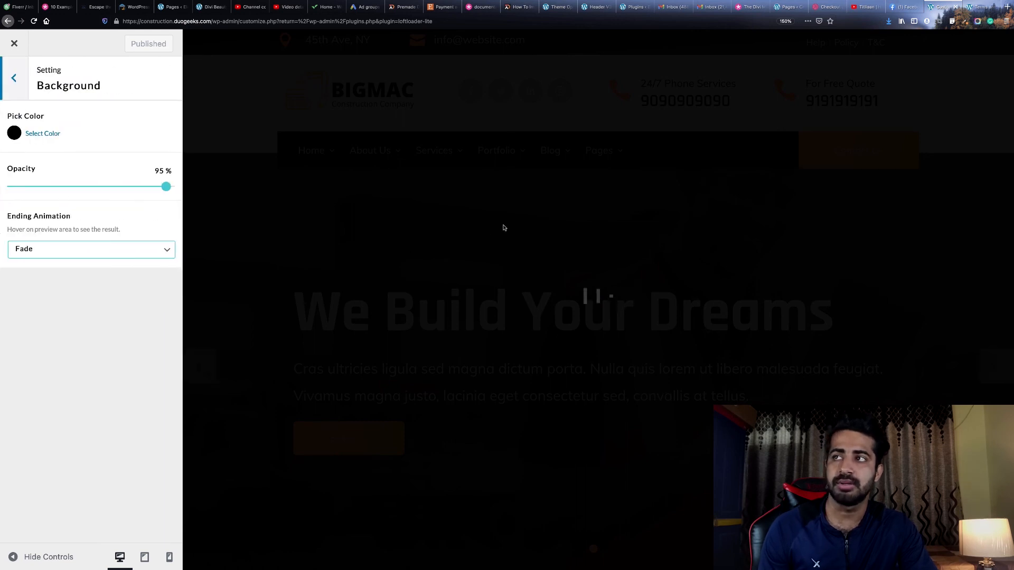
Try a white preloader background with maximum opacity.
{"action": "left_click", "coordinate": [16, 133]}
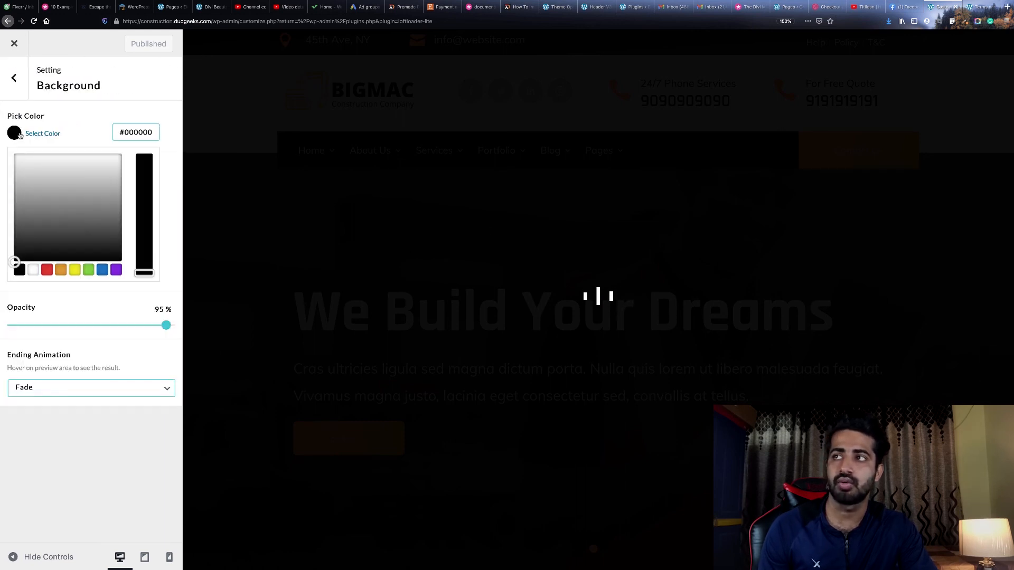
{"action": "left_click_drag", "start_coordinate": [24, 180], "coordinate": [6, 142]}
{"action": "left_click", "coordinate": [7, 142]}
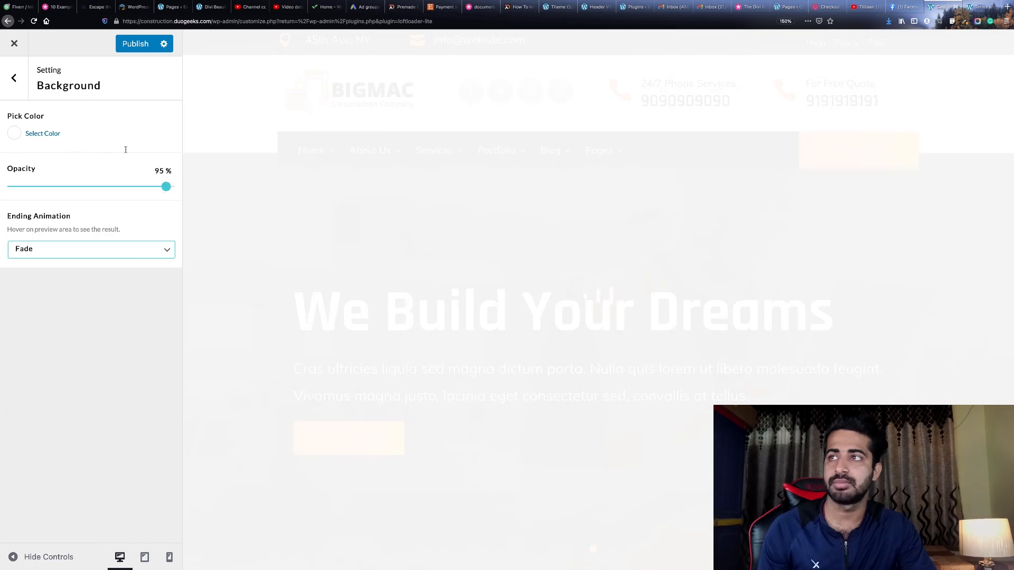
{"action": "left_click_drag", "start_coordinate": [164, 188], "coordinate": [166, 187]}
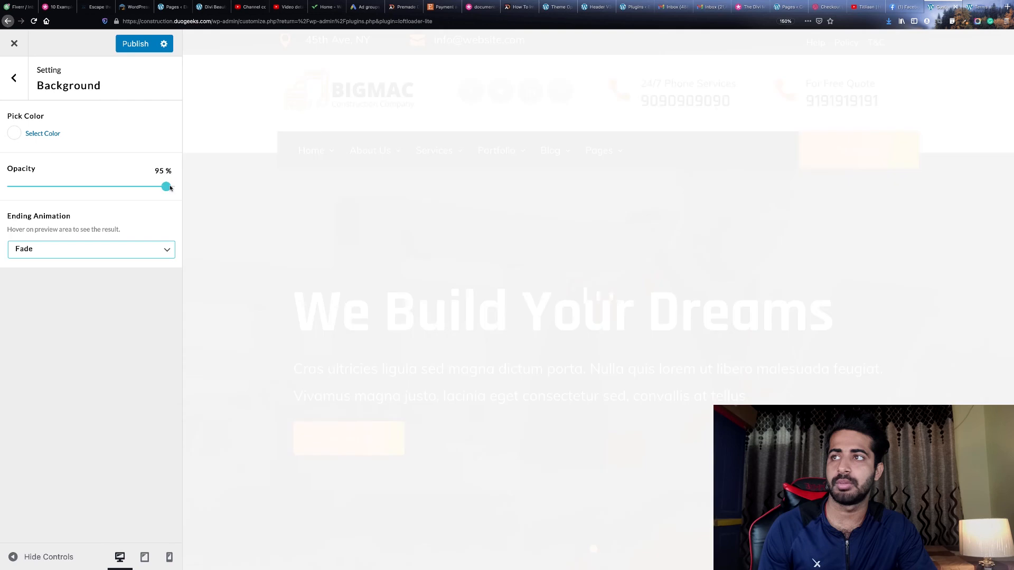
Try Slide Left & Right and Slide Up ending animations, then revert to Fade.
{"action": "left_click", "coordinate": [46, 250]}
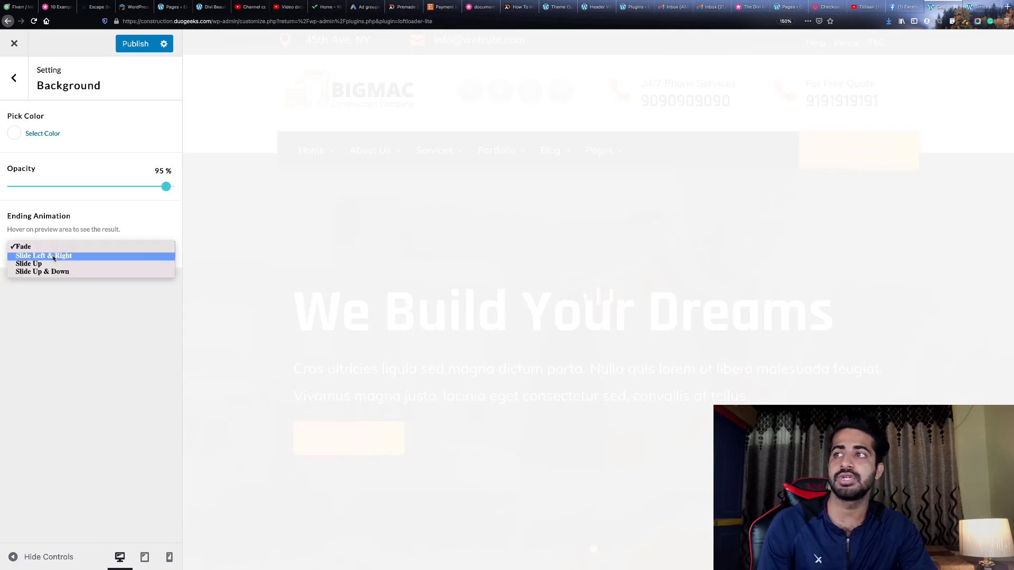
{"action": "left_click", "coordinate": [54, 257]}
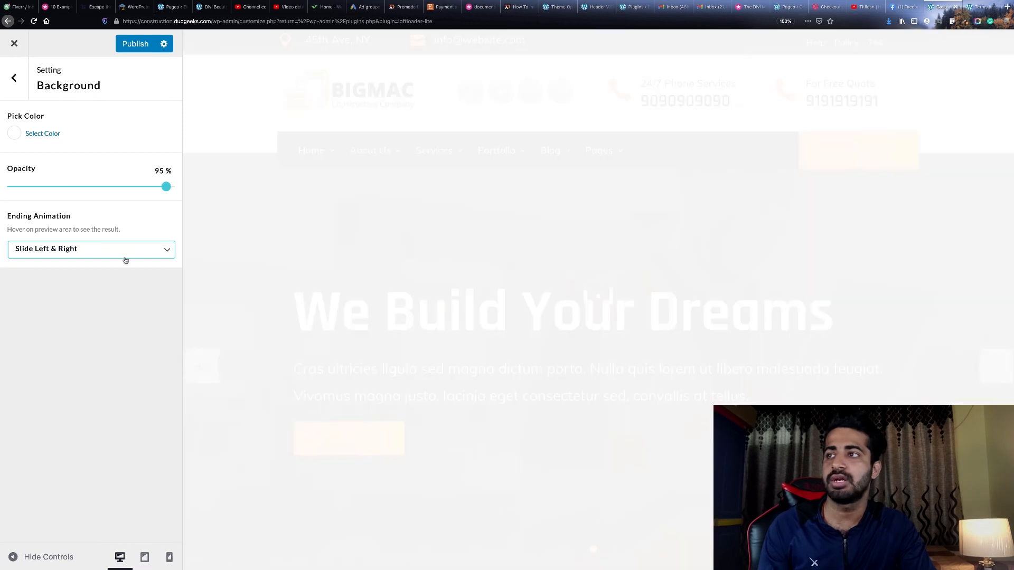
{"action": "left_click", "coordinate": [123, 250]}
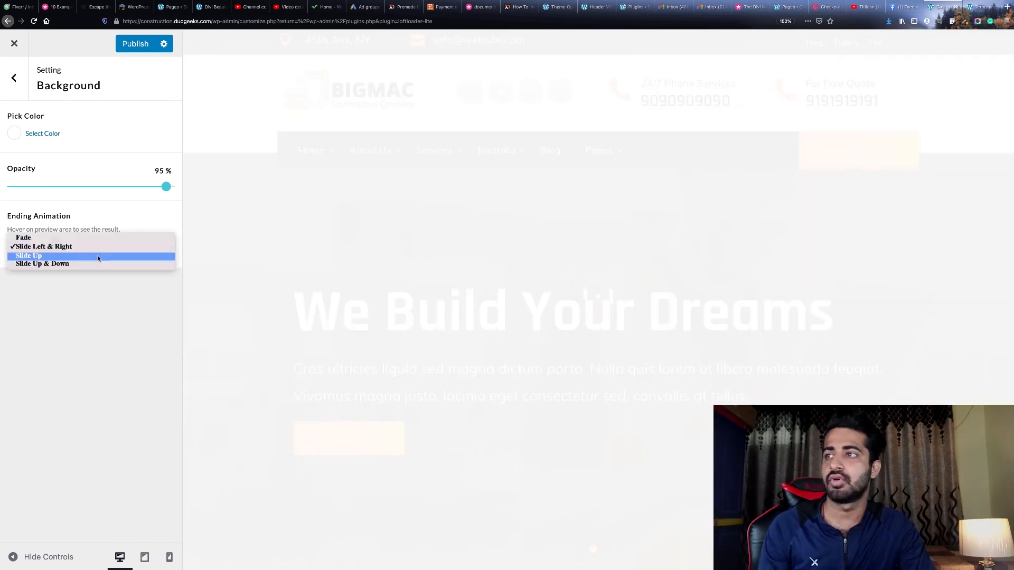
{"action": "left_click", "coordinate": [97, 256]}
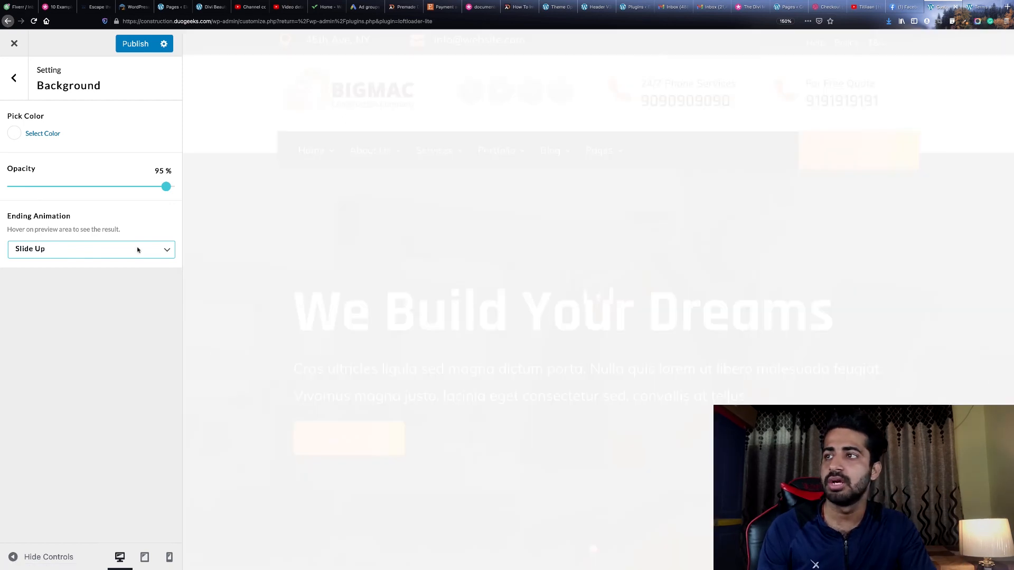
{"action": "left_click", "coordinate": [135, 248]}
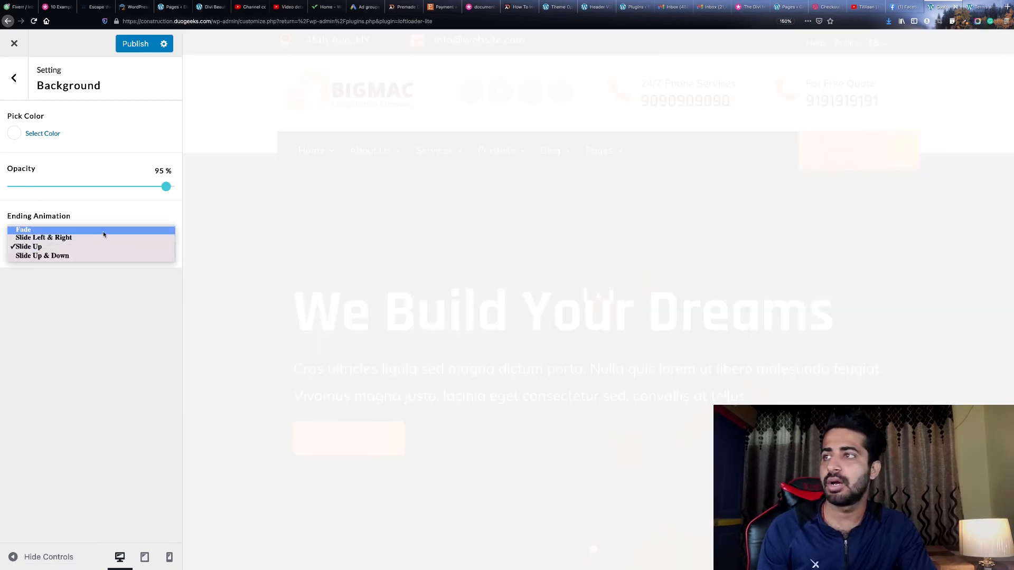
{"action": "left_click", "coordinate": [104, 230]}
Reset the preloader background to black and reopen the Background settings.
{"action": "left_click", "coordinate": [10, 134]}
{"action": "left_click_drag", "start_coordinate": [75, 158], "coordinate": [2, 276]}
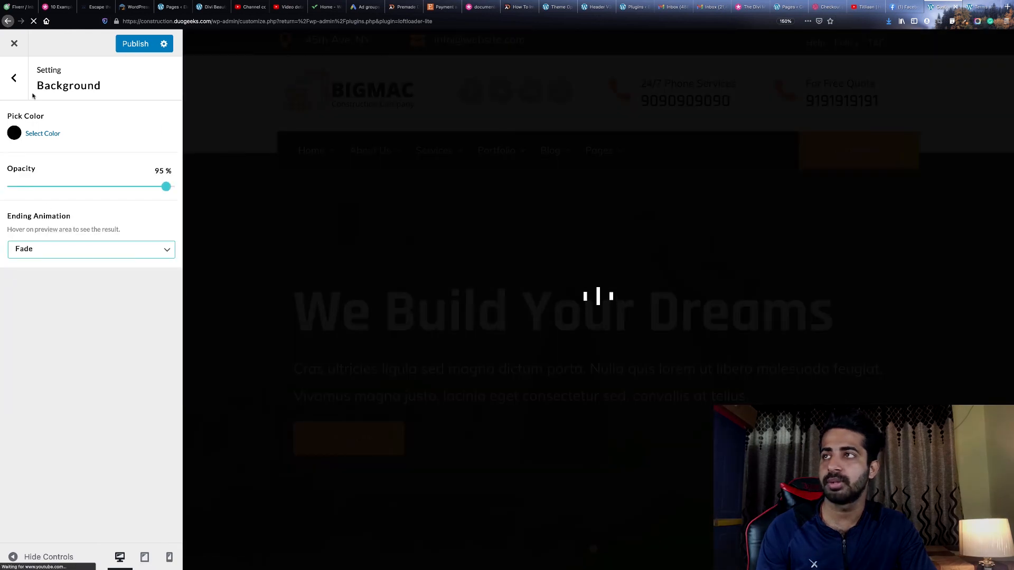
{"action": "left_click", "coordinate": [14, 78]}
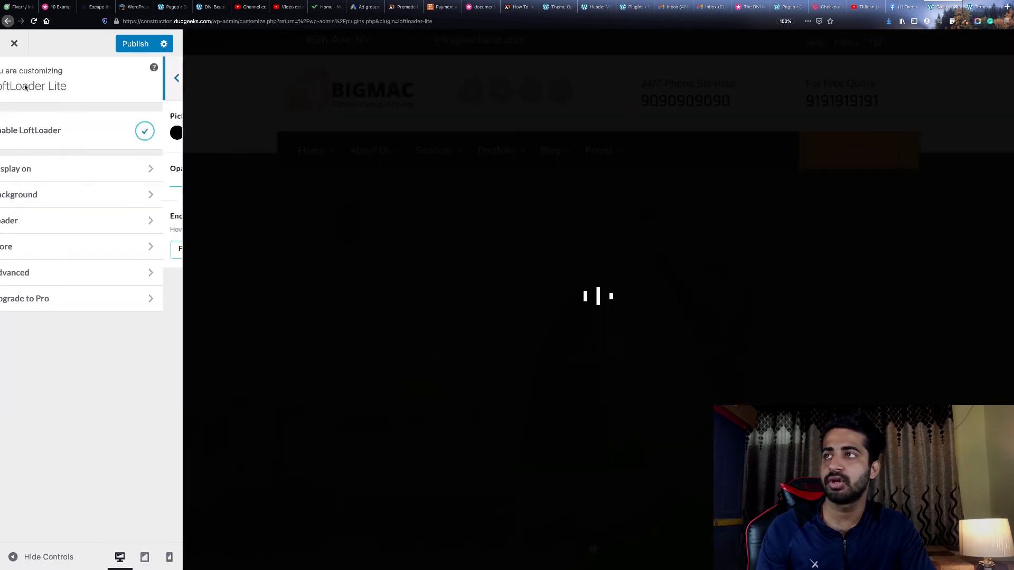
{"action": "left_click", "coordinate": [61, 196]}
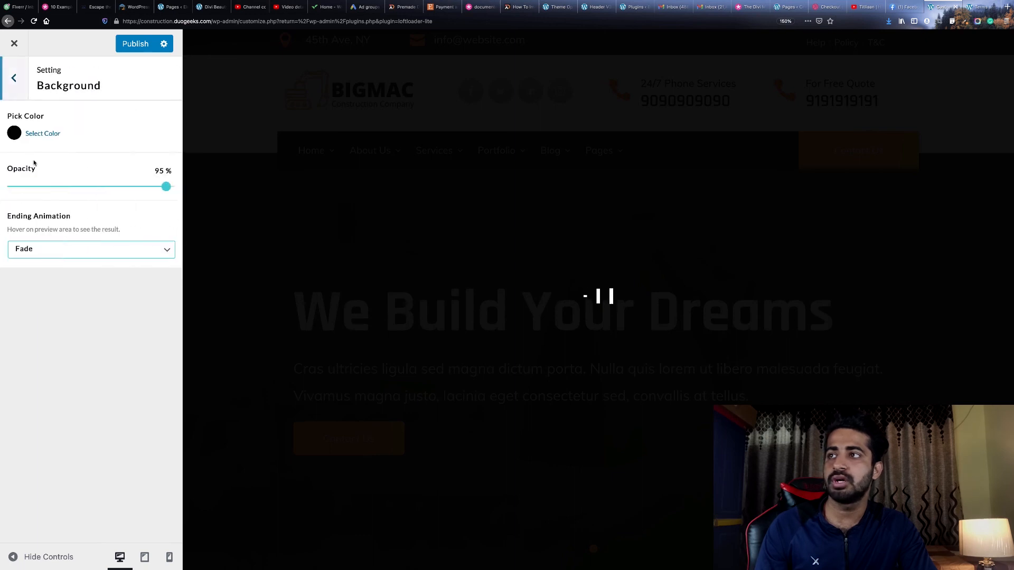
In the Loader settings, try a red loader colour before reverting to white.
{"action": "left_click", "coordinate": [18, 91]}
{"action": "left_click", "coordinate": [52, 225]}
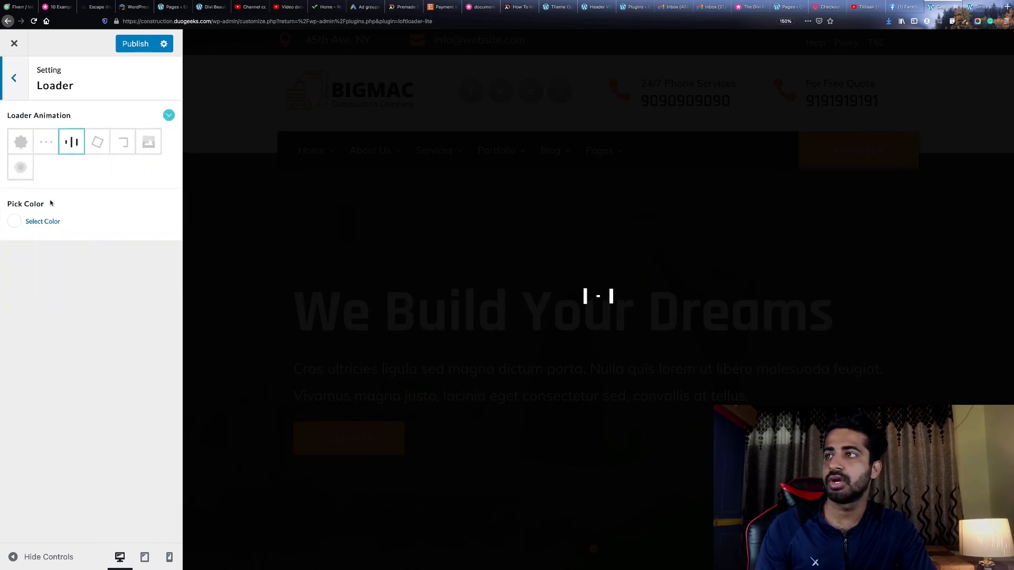
{"action": "left_click", "coordinate": [14, 222]}
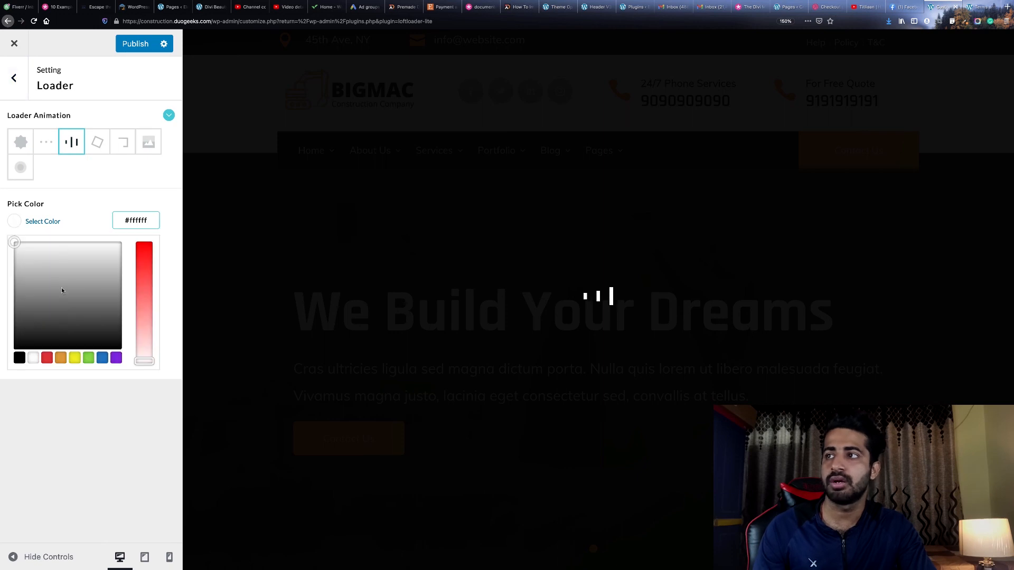
{"action": "left_click", "coordinate": [50, 355]}
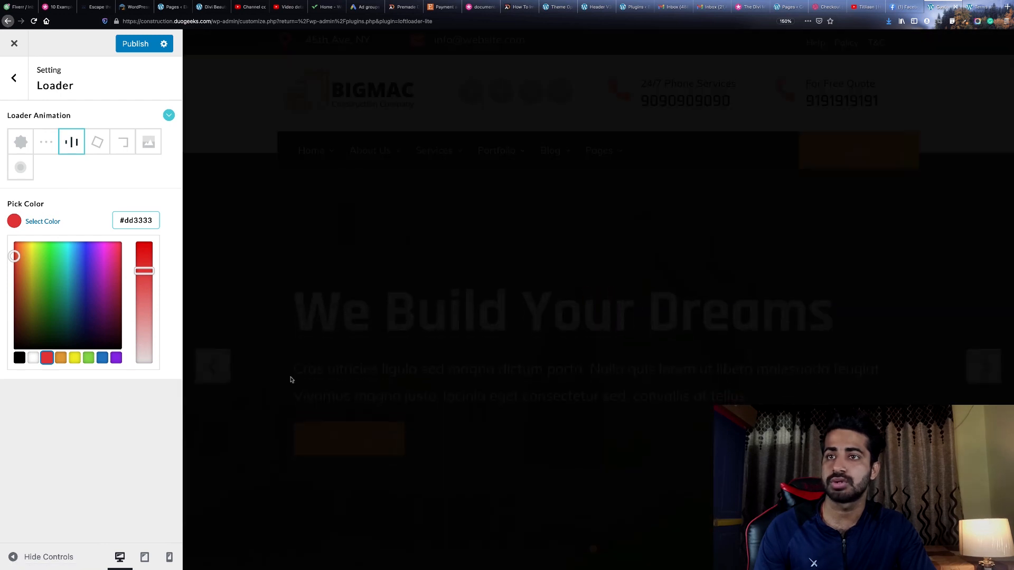
{"action": "left_click", "coordinate": [33, 358]}
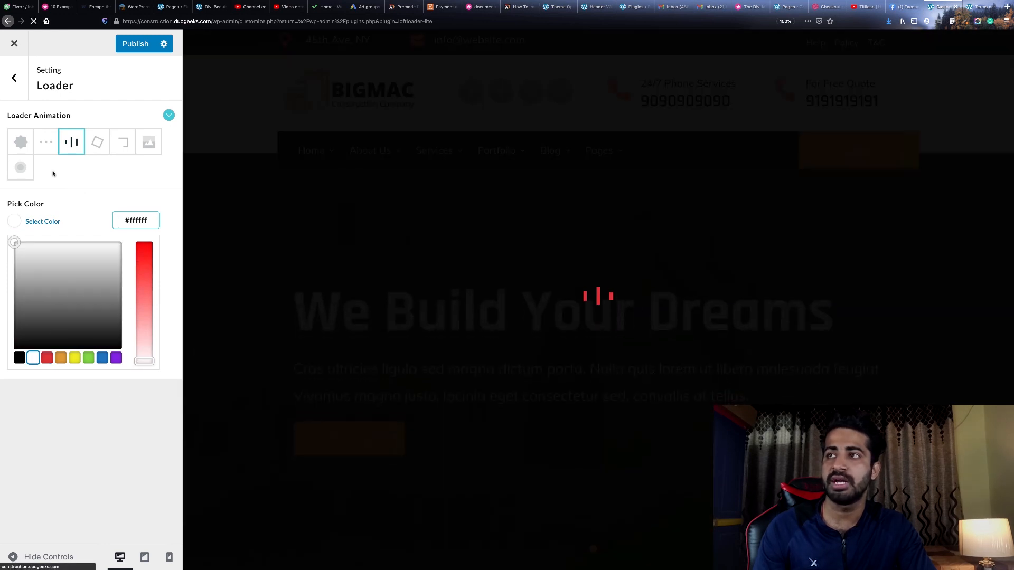
Preview Spinning Sun, keep the bars animation, publish, and close the customizer.
{"action": "left_click", "coordinate": [24, 146]}
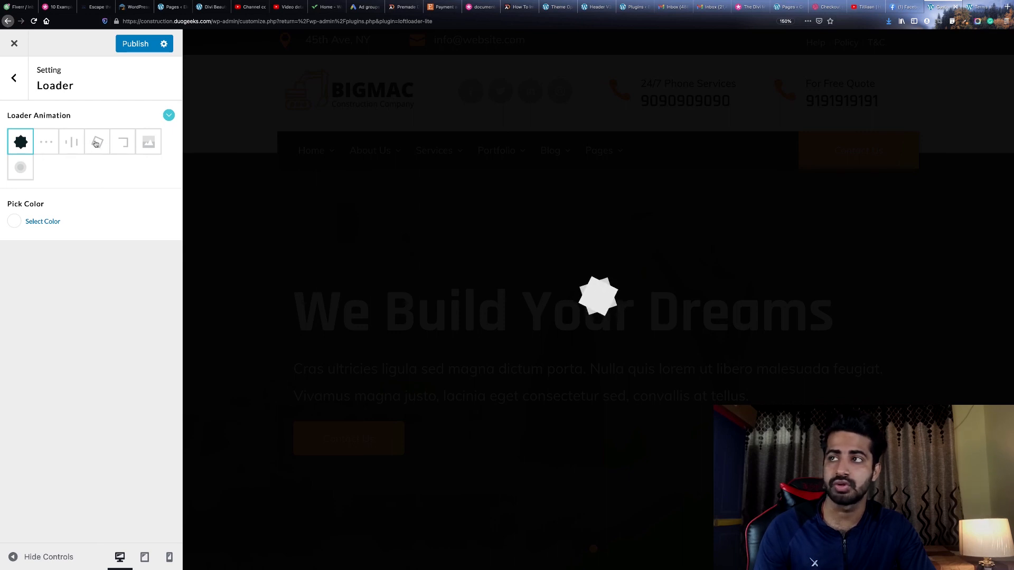
{"action": "left_click", "coordinate": [69, 145]}
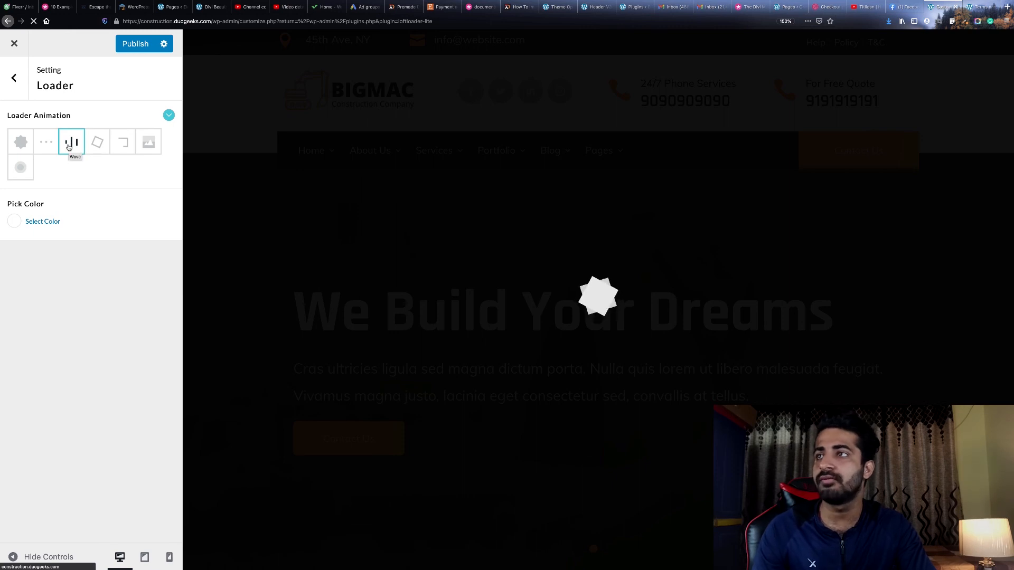
{"action": "left_click", "coordinate": [136, 44]}
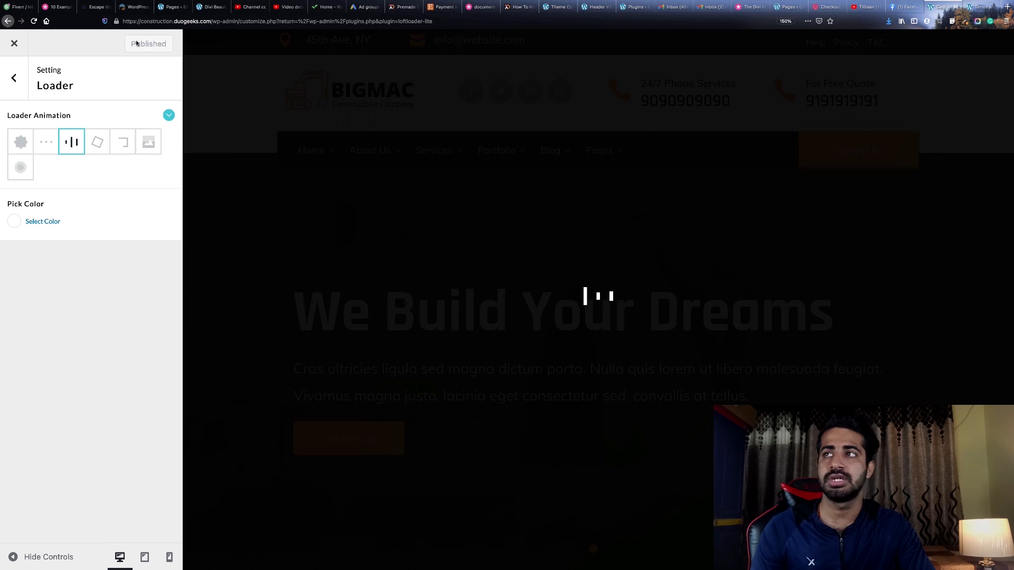
{"action": "left_click", "coordinate": [10, 44]}
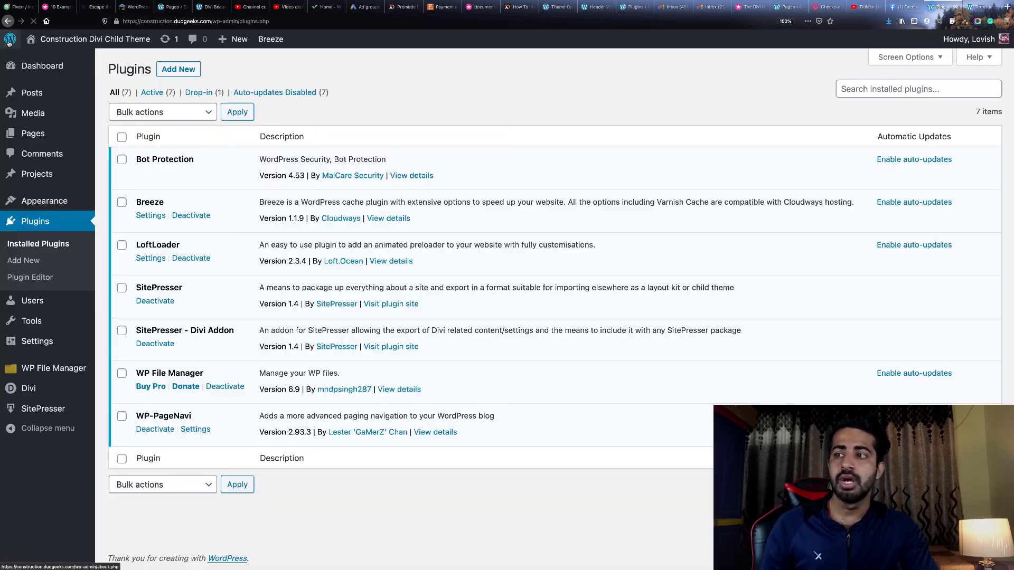